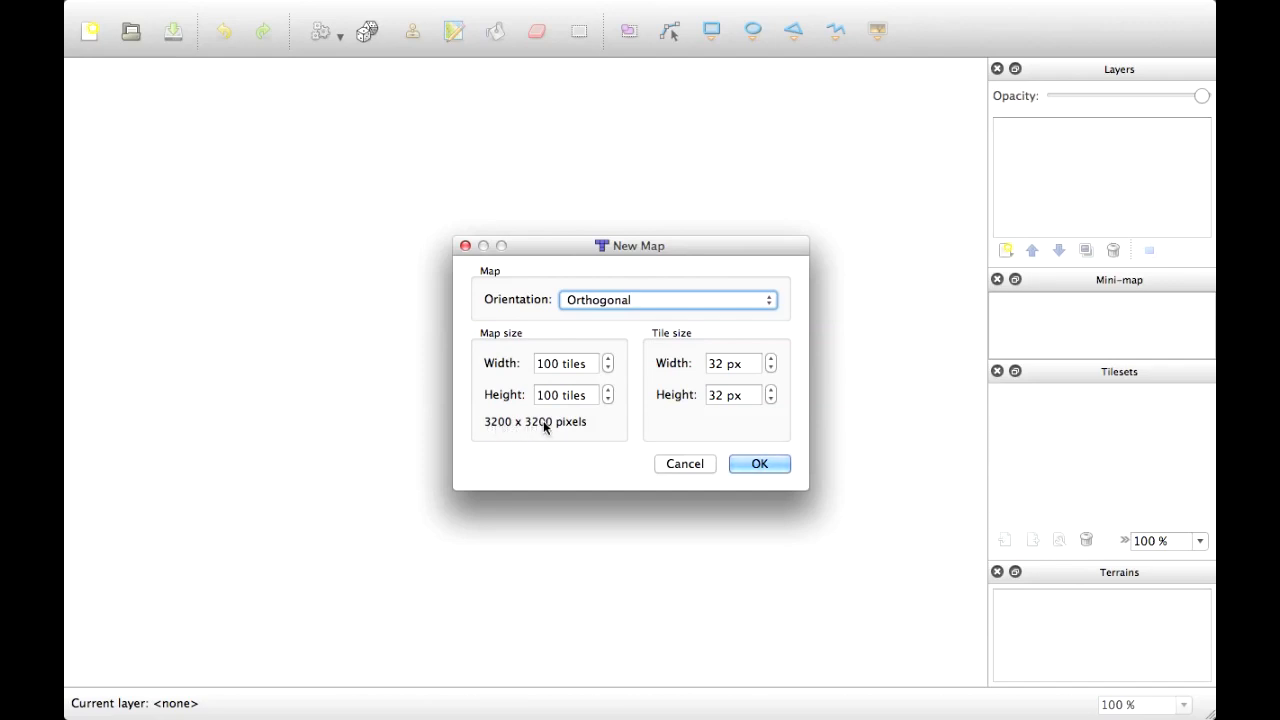
Create the orthogonal map with a size of 64 tiles wide by 32 tiles high
drag(572, 363, 462, 357)
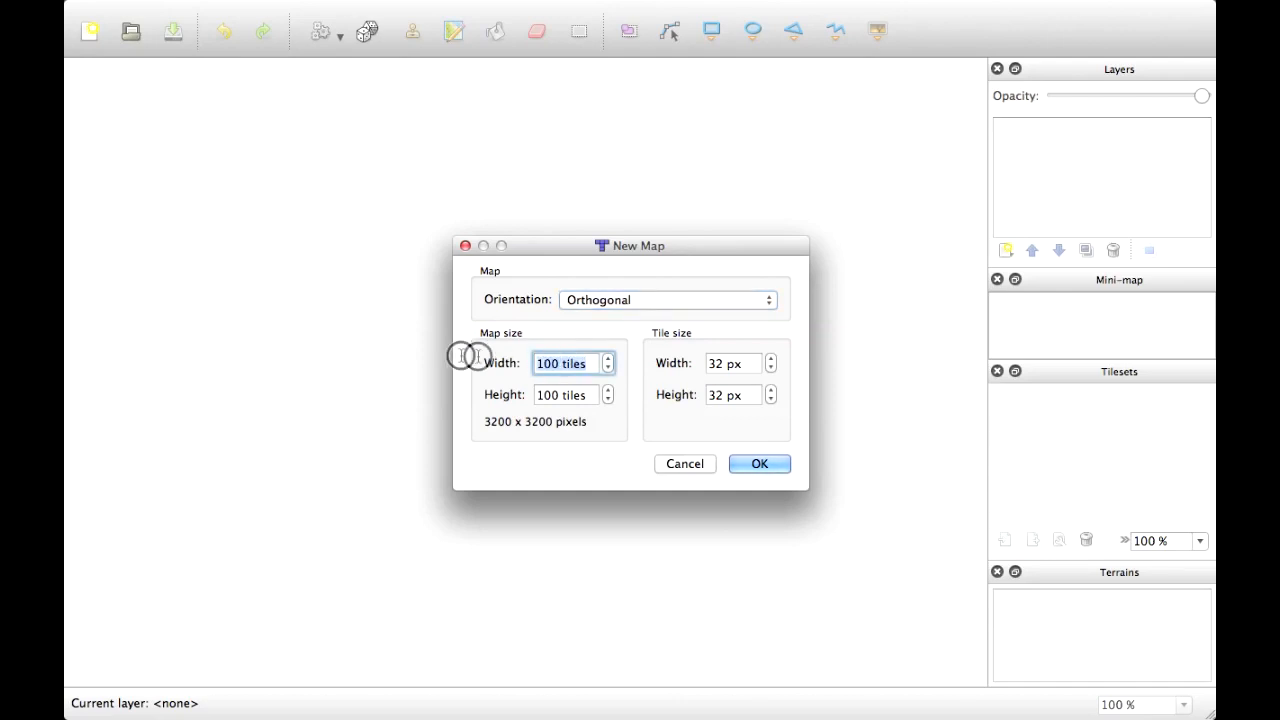
click(559, 363)
triple_click(559, 363)
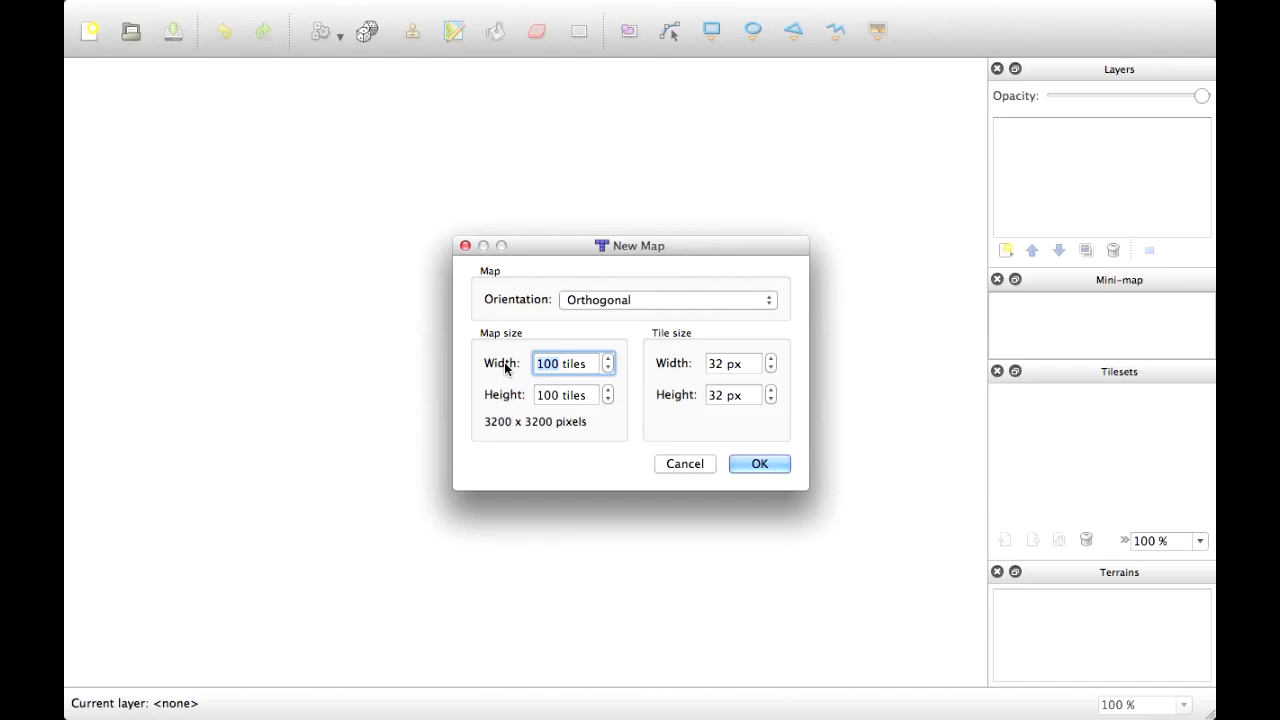
text(64)
double_click(558, 394)
text(32)
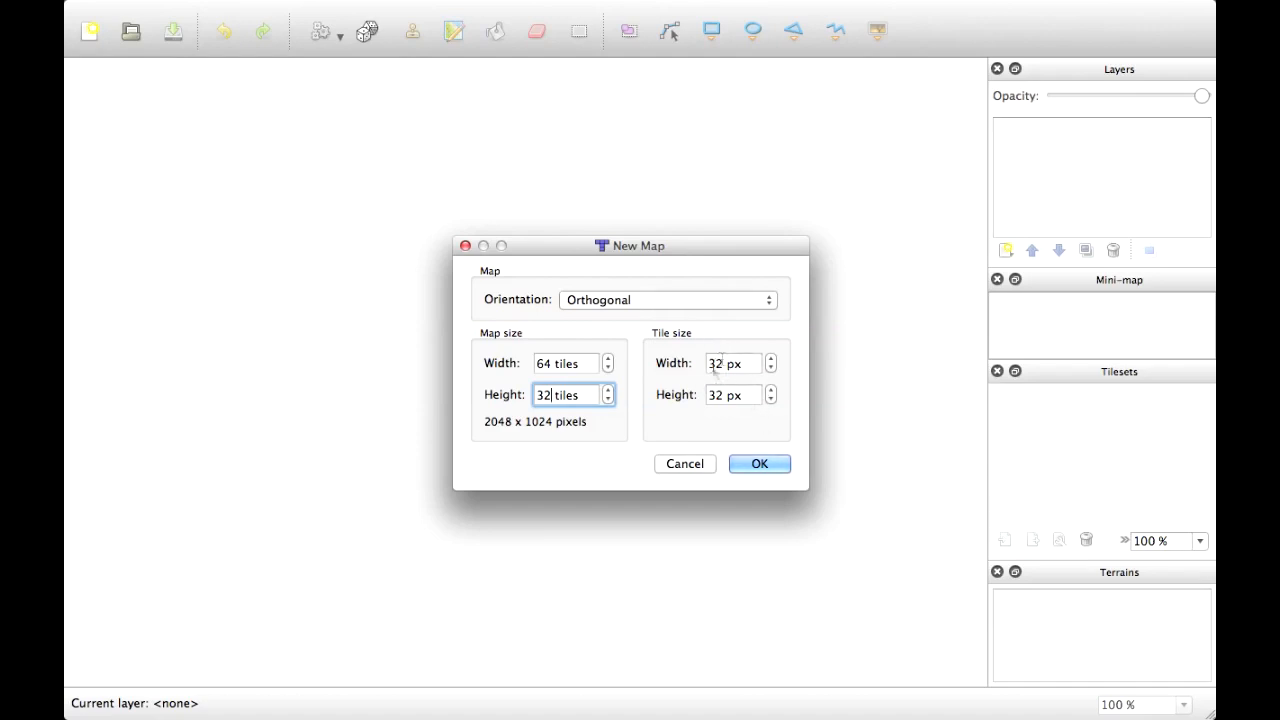
click(758, 466)
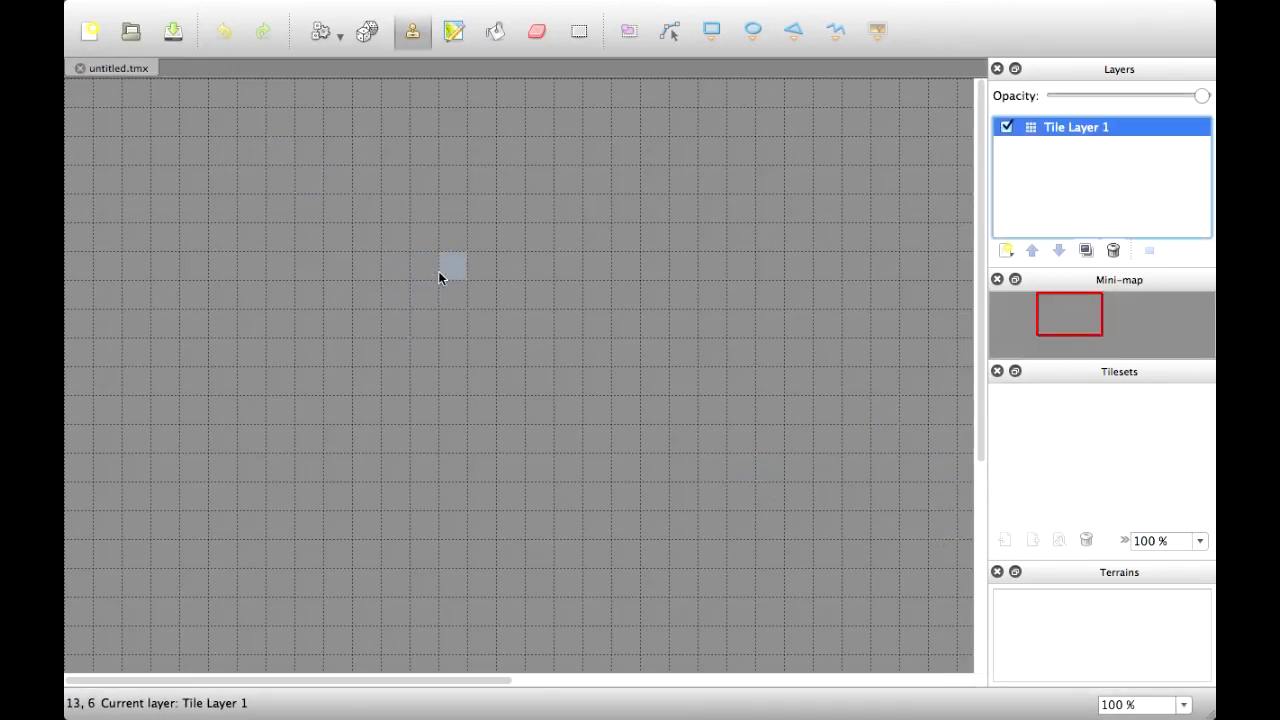
Examine the new map grid at several zoom levels to see its full extent
scroll(437, 277, down, 3)
scroll(421, 318, up, 1)
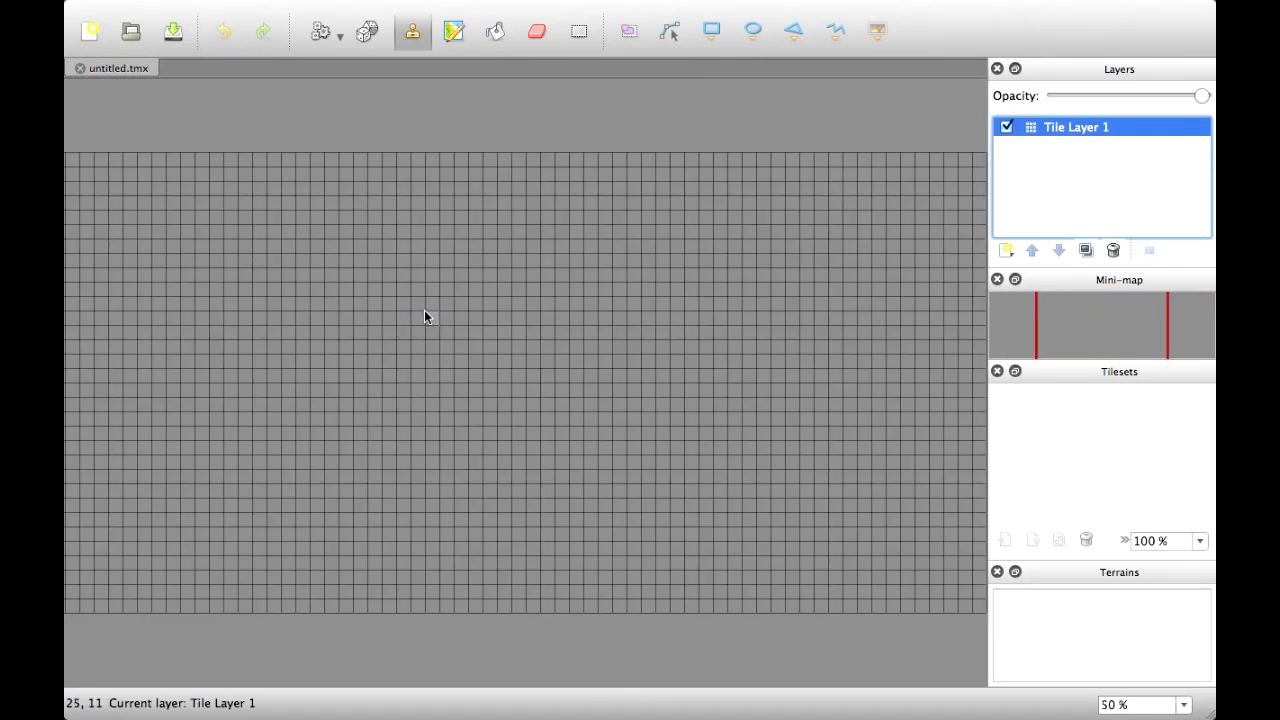
scroll(424, 316, down, 1)
scroll(421, 309, up, 4)
scroll(420, 309, down, 4)
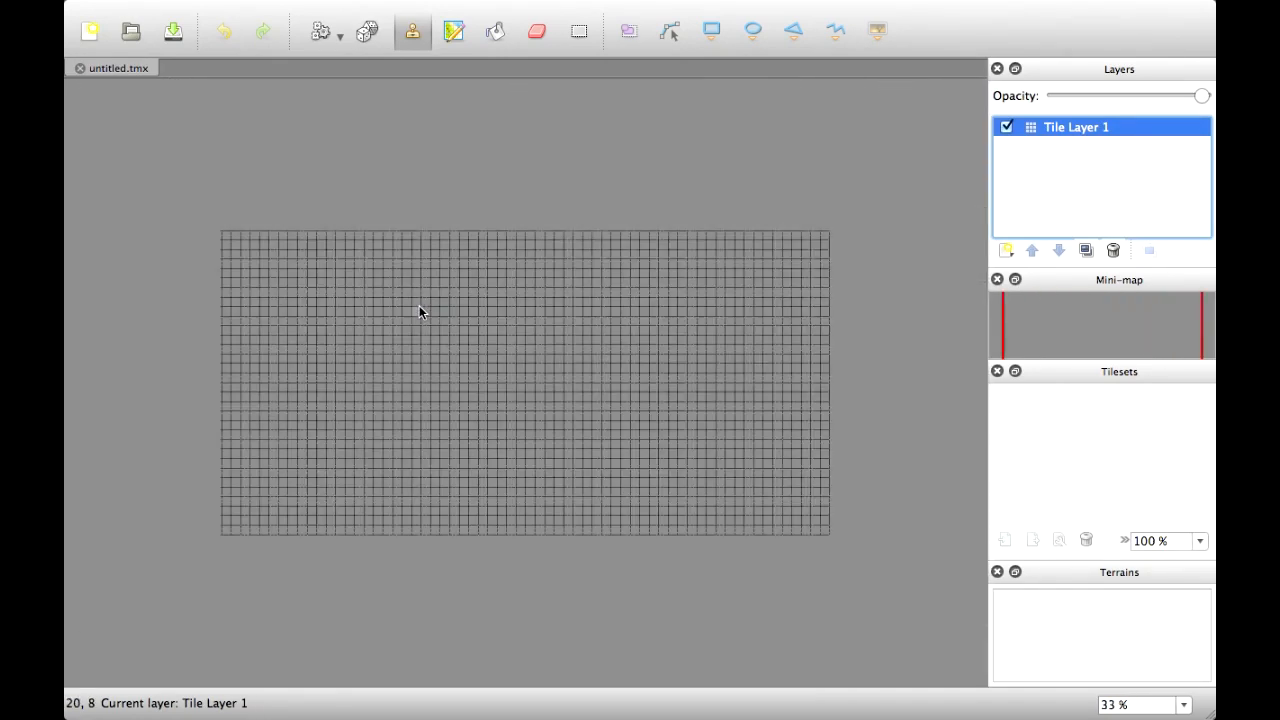
scroll(419, 305, up, 1)
scroll(418, 304, down, 2)
scroll(417, 303, up, 1)
scroll(549, 380, up, 1)
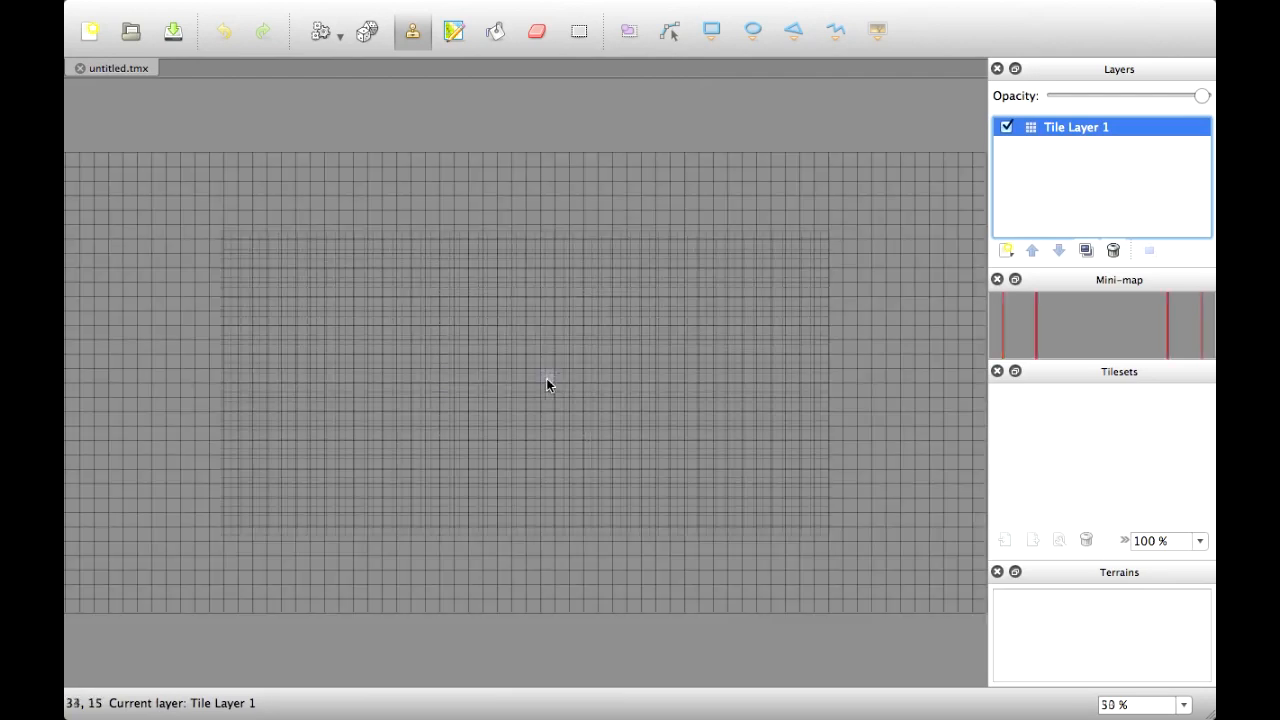
scroll(503, 342, down, 1)
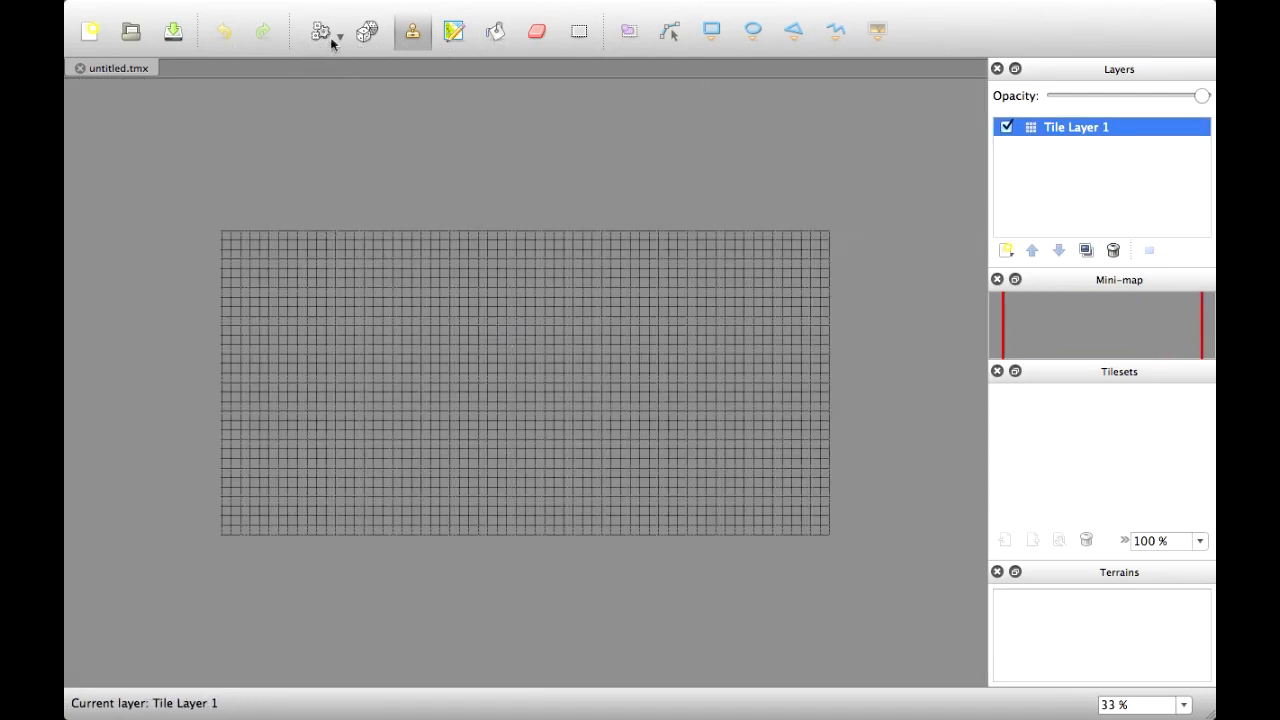
Add a new tileset using the image tileset.png from the CoronaTiled tutorial folder
mouse_move(266, 2)
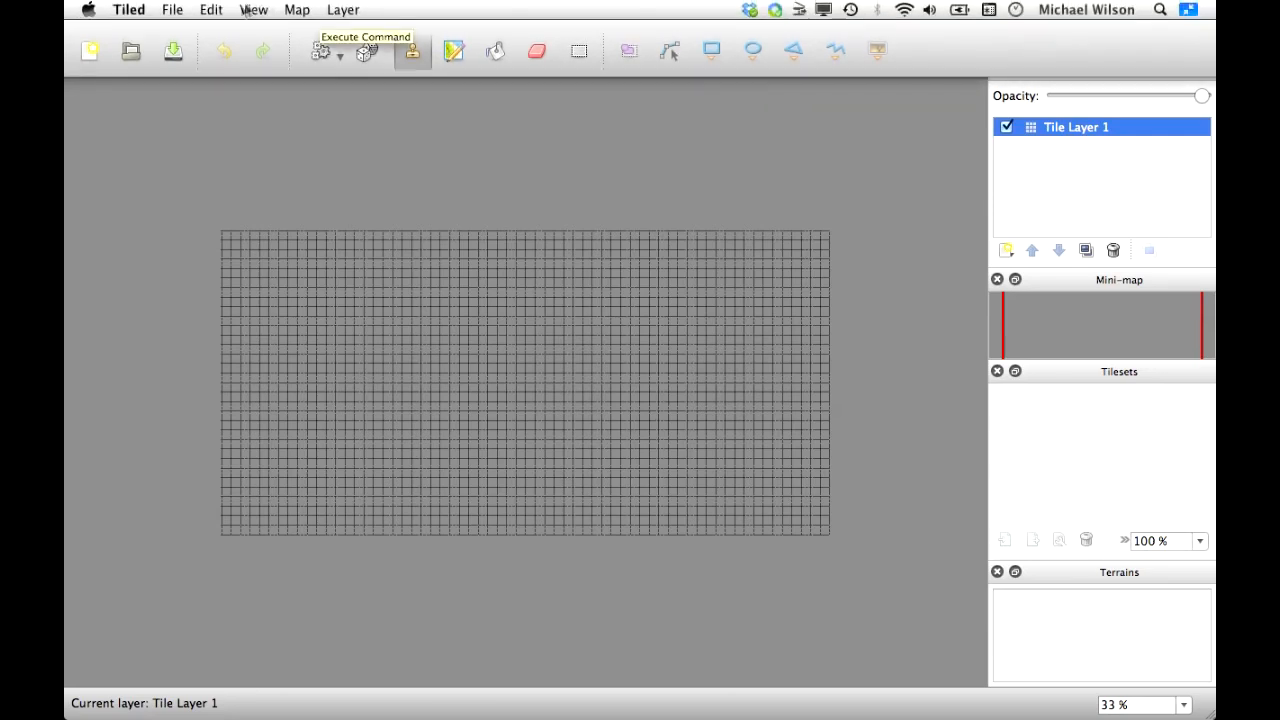
click(296, 12)
click(320, 31)
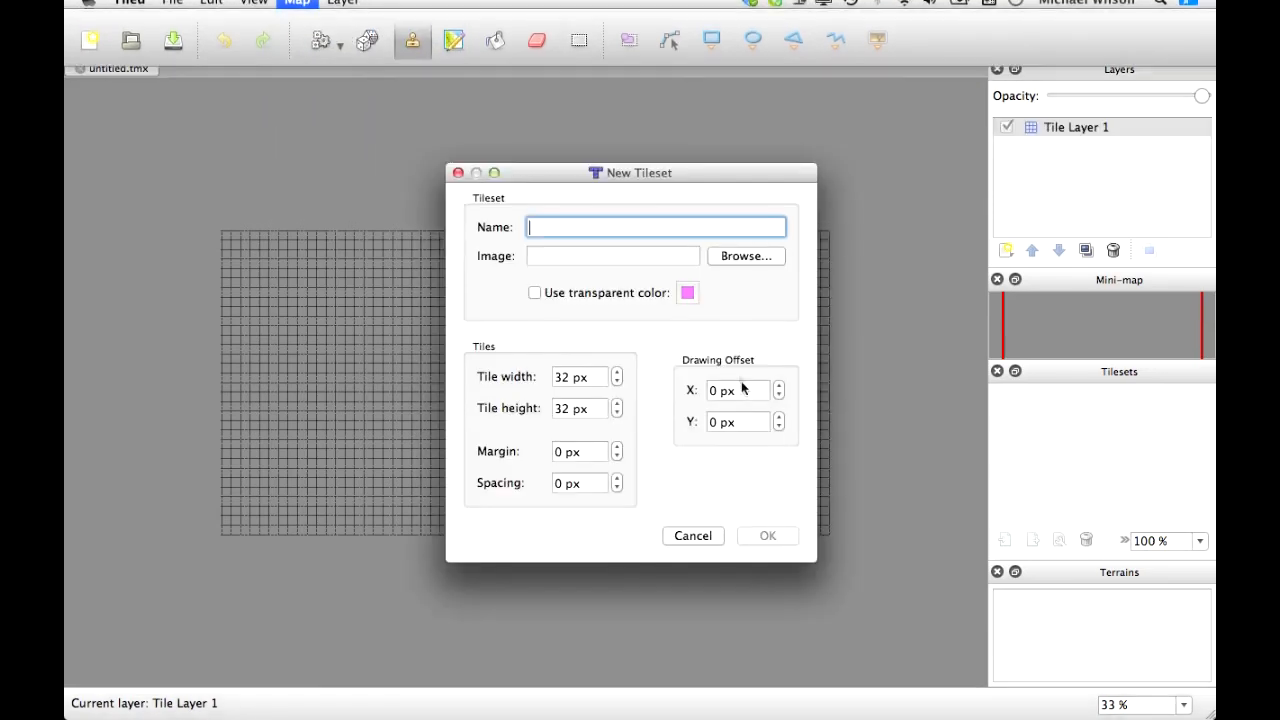
click(746, 256)
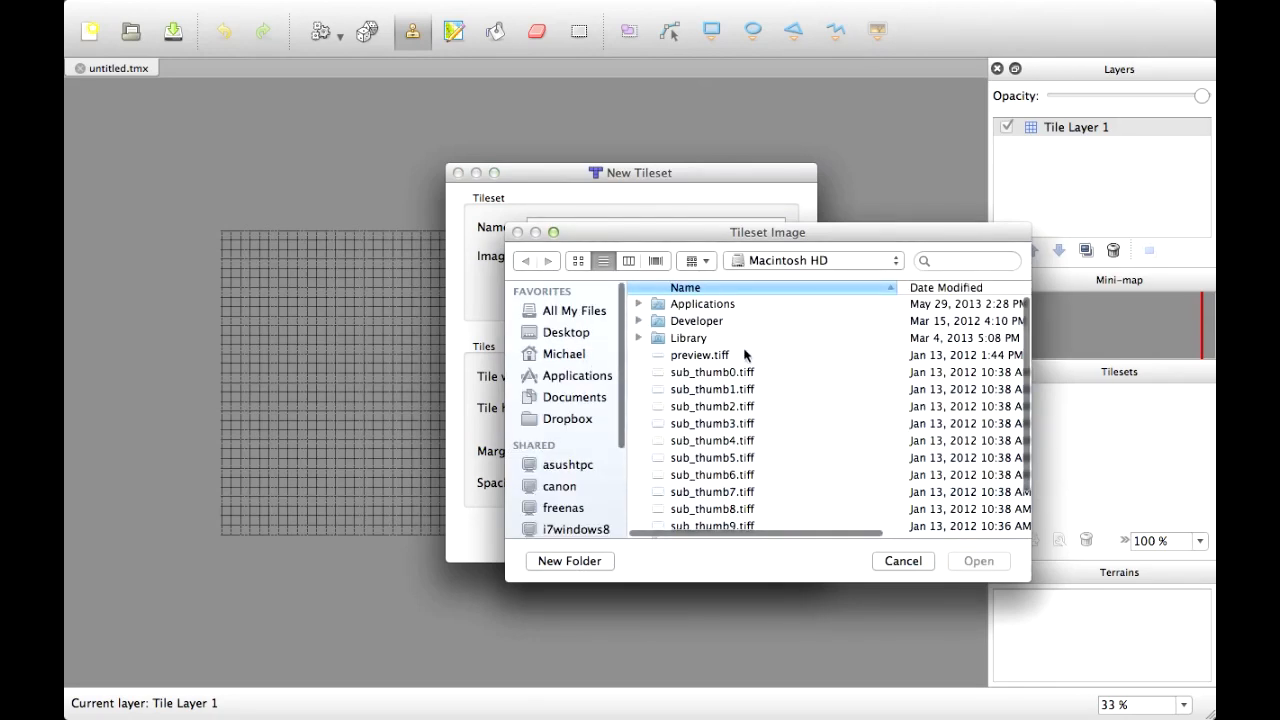
drag(772, 266, 808, 395)
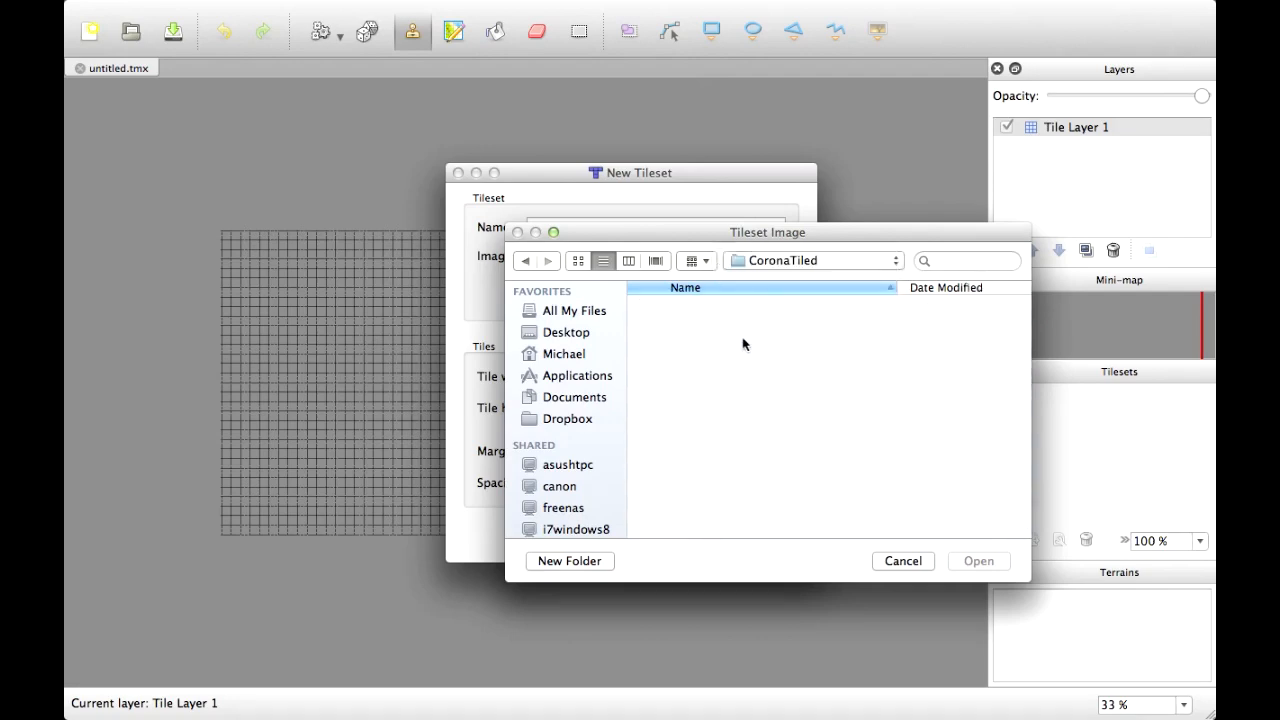
scroll(771, 404, down, 5)
double_click(685, 510)
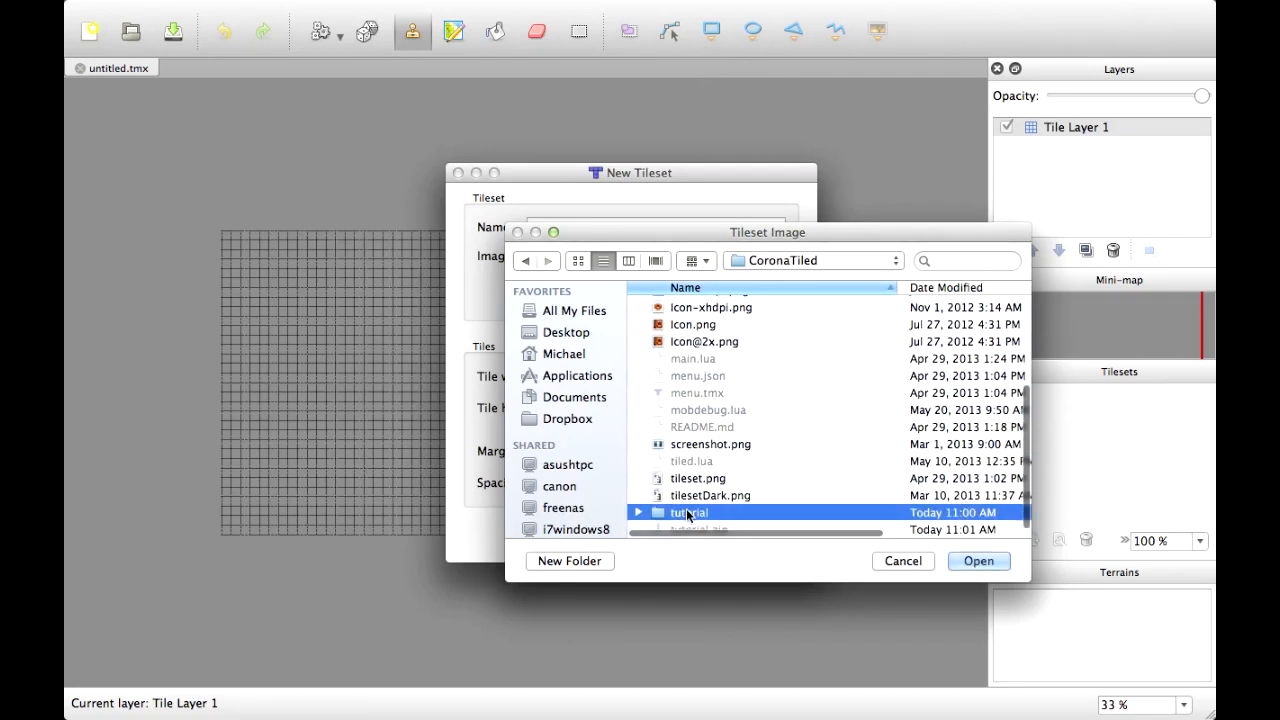
double_click(698, 406)
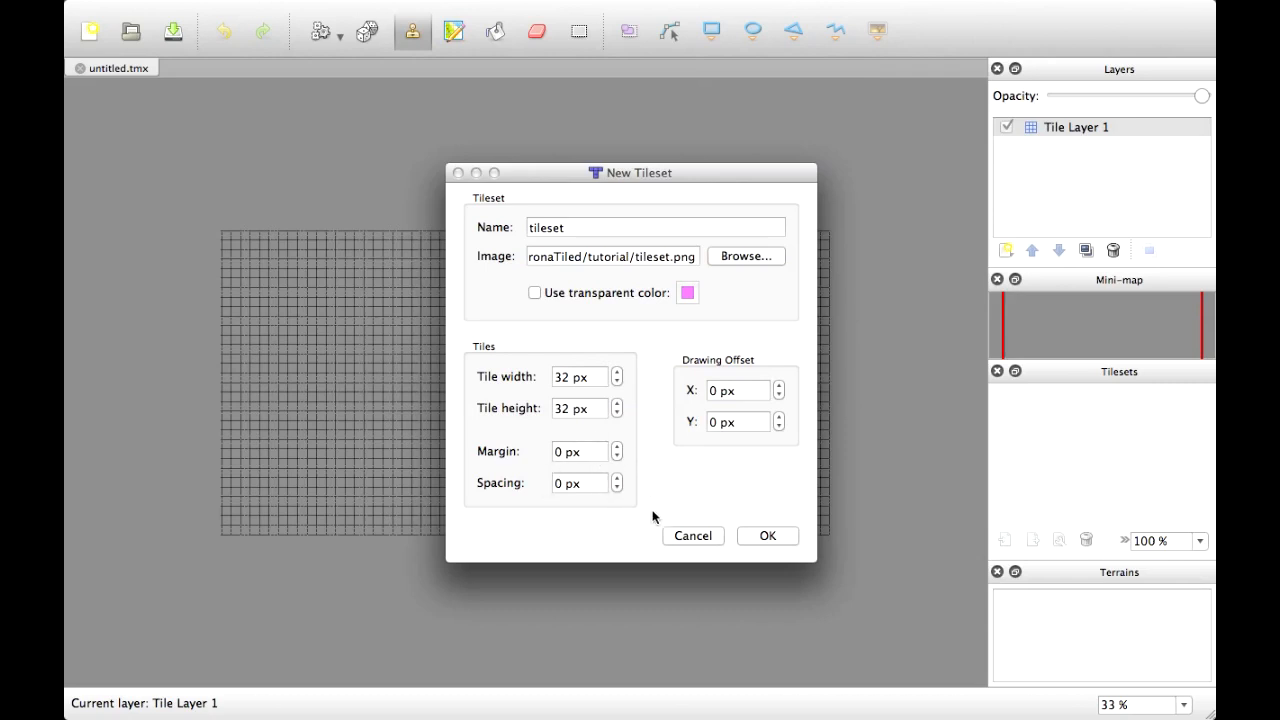
click(770, 536)
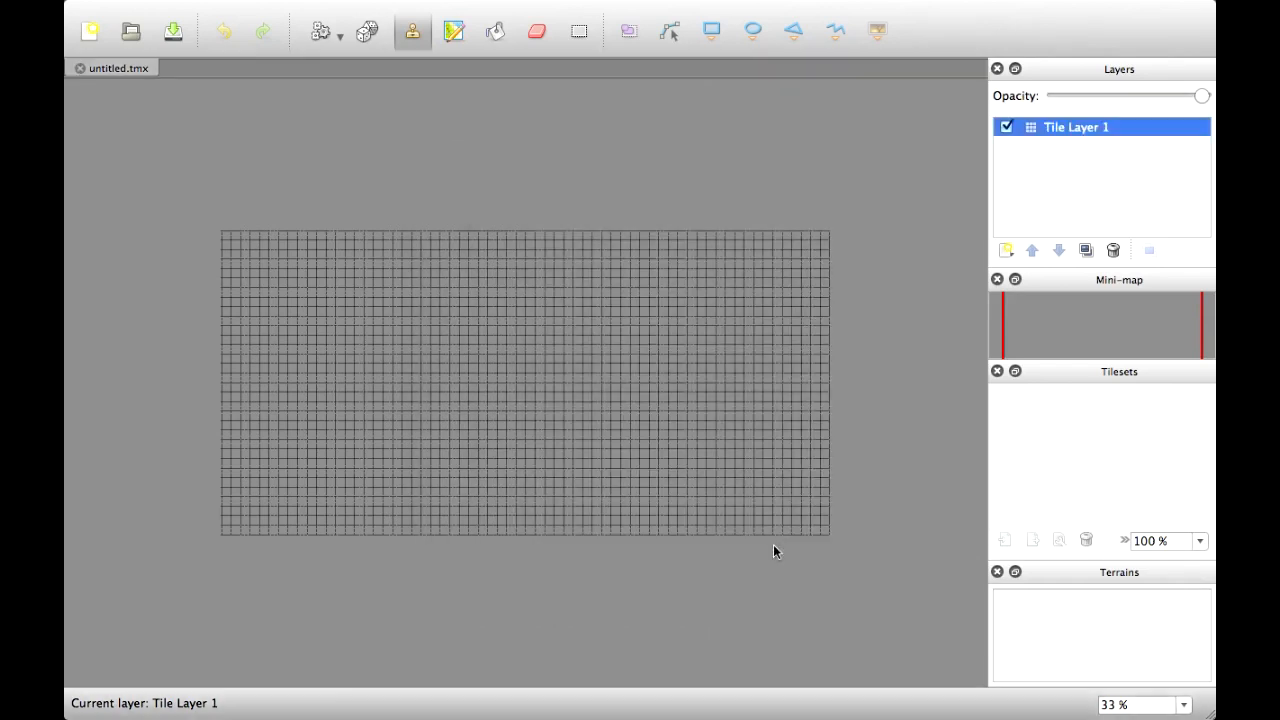
Hide the Mini-map and Terrains panels and enlarge the Tilesets area for a better view of the tiles
drag(988, 388, 948, 388)
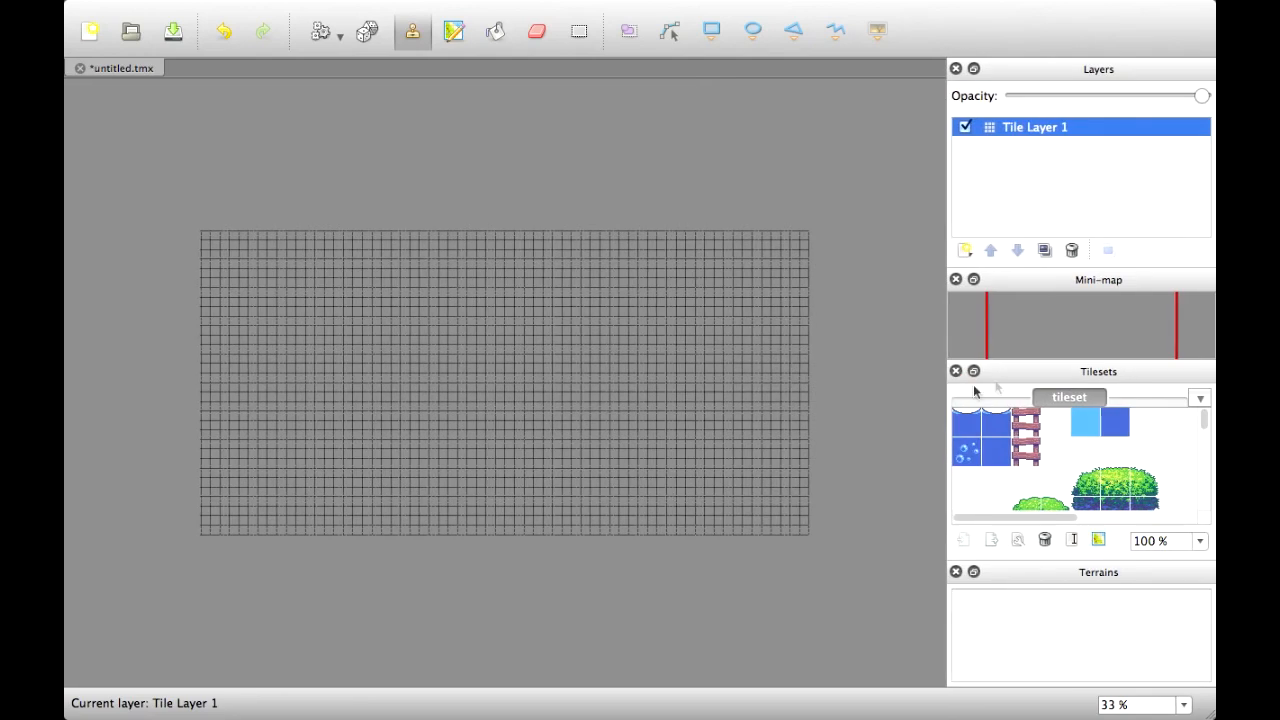
click(957, 280)
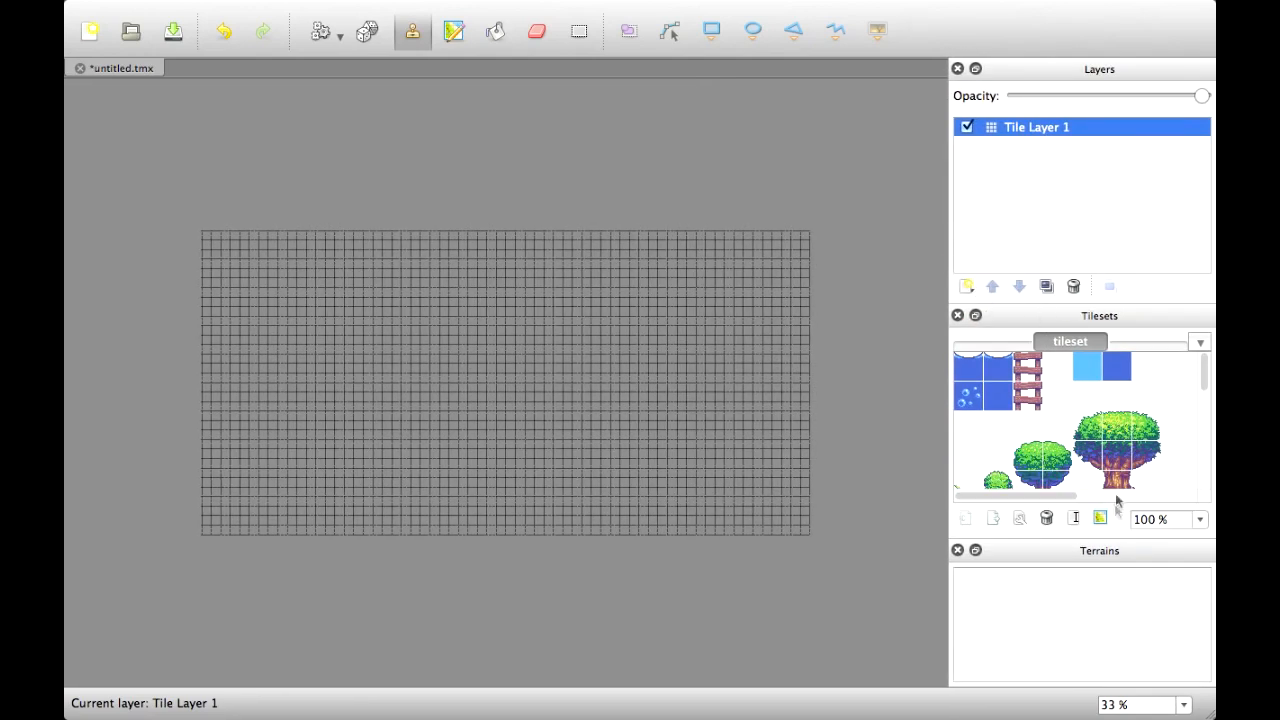
click(957, 551)
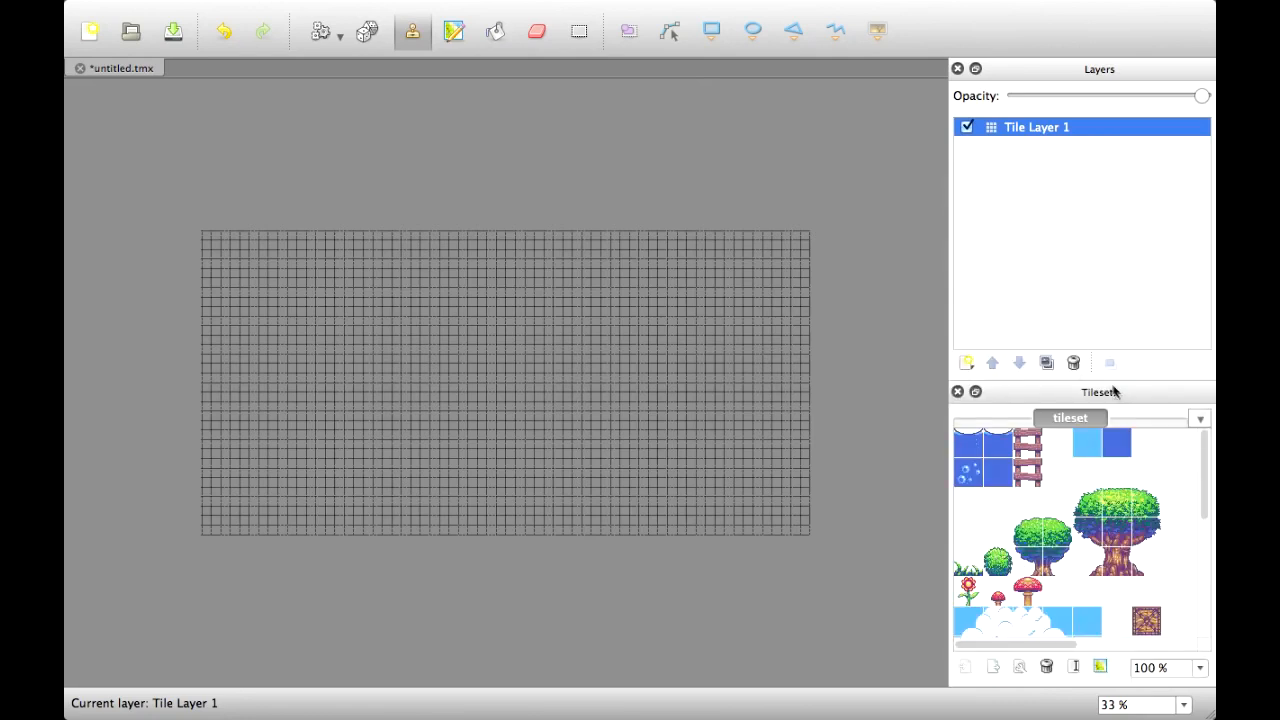
drag(1143, 376, 1146, 339)
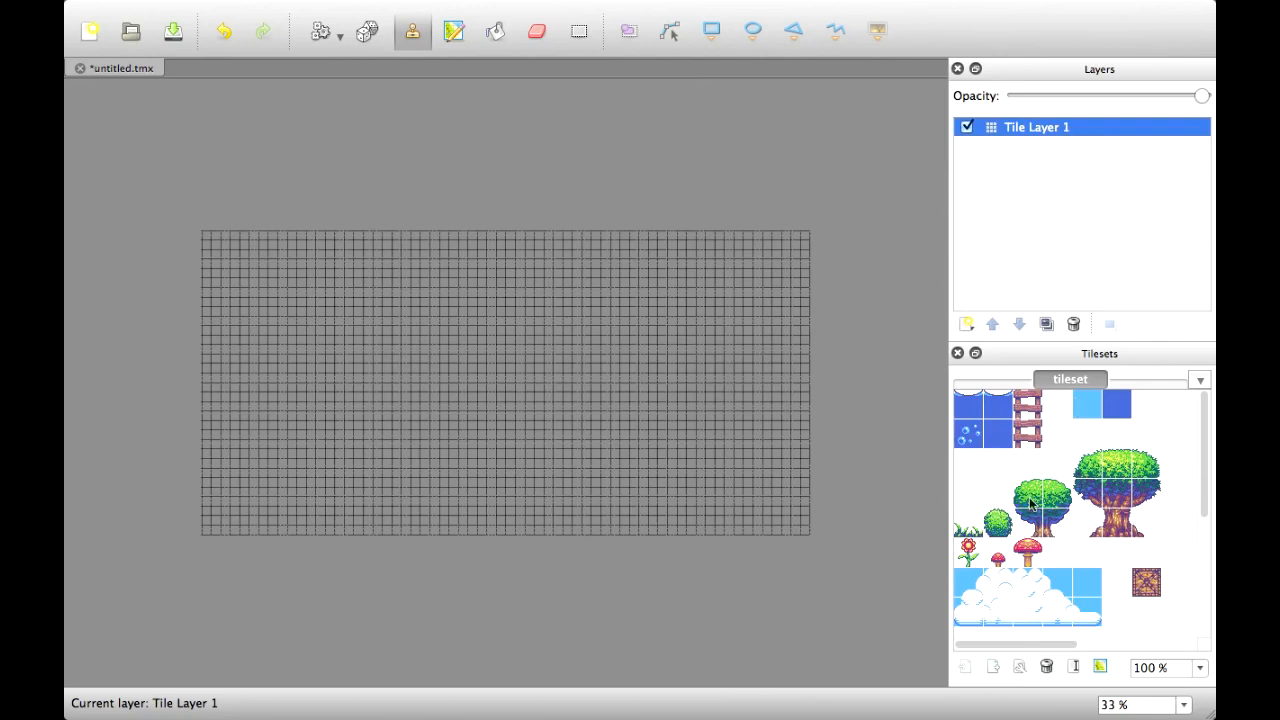
Stamp the pink dirt block with its grass top, four tiles wide and three high, onto Tile Layer 1
drag(1205, 448, 1200, 420)
click(1094, 637)
drag(1144, 634, 1185, 531)
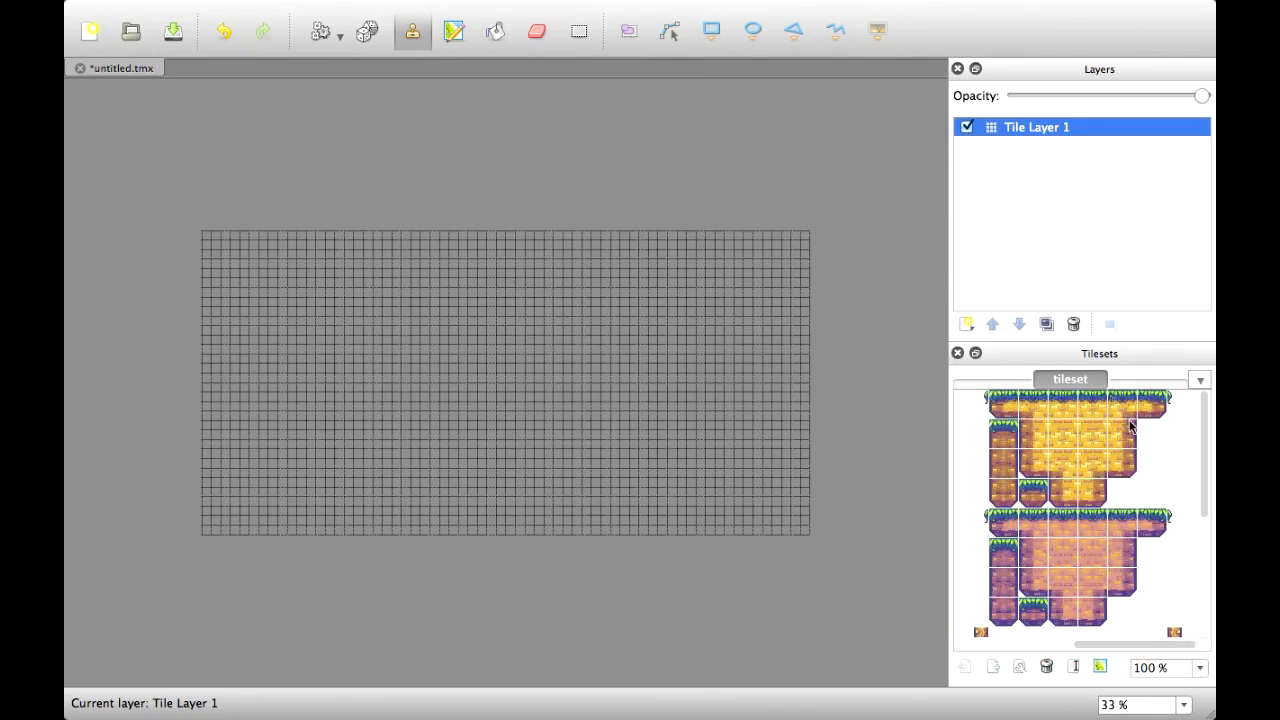
drag(1151, 446, 991, 394)
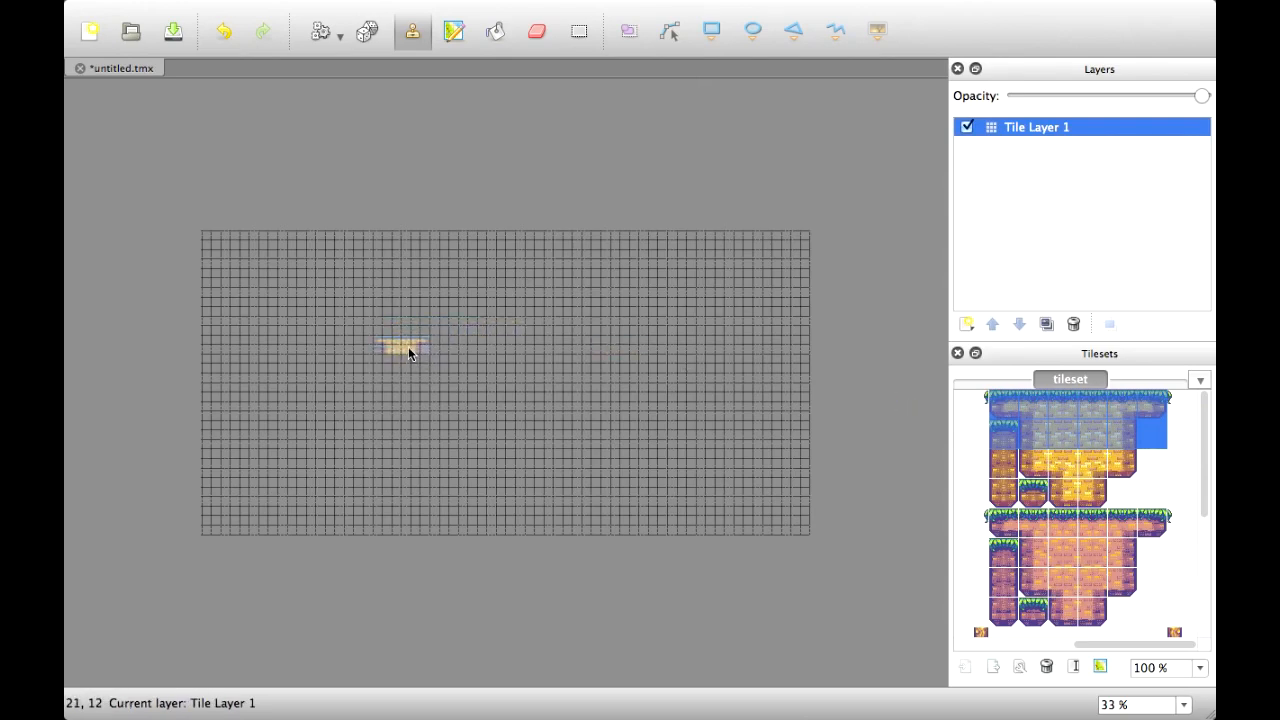
ctrl+scroll(408, 352, up, 3)
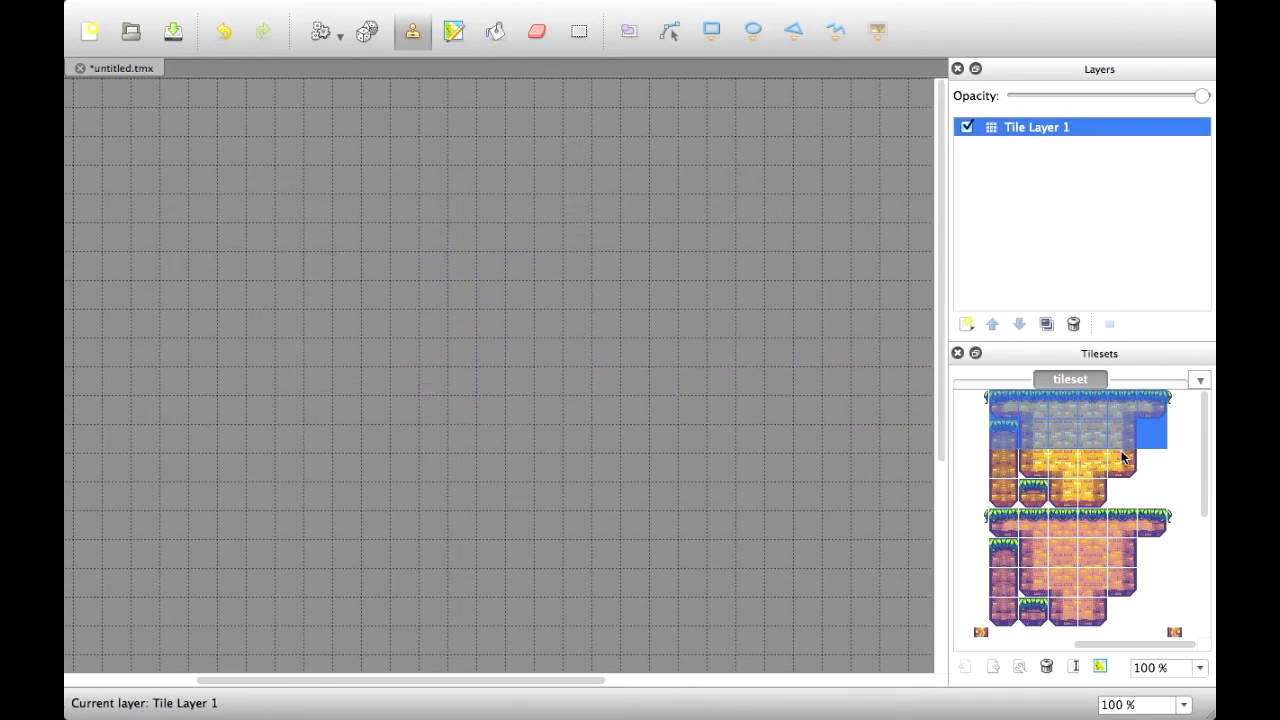
drag(1152, 402, 1017, 400)
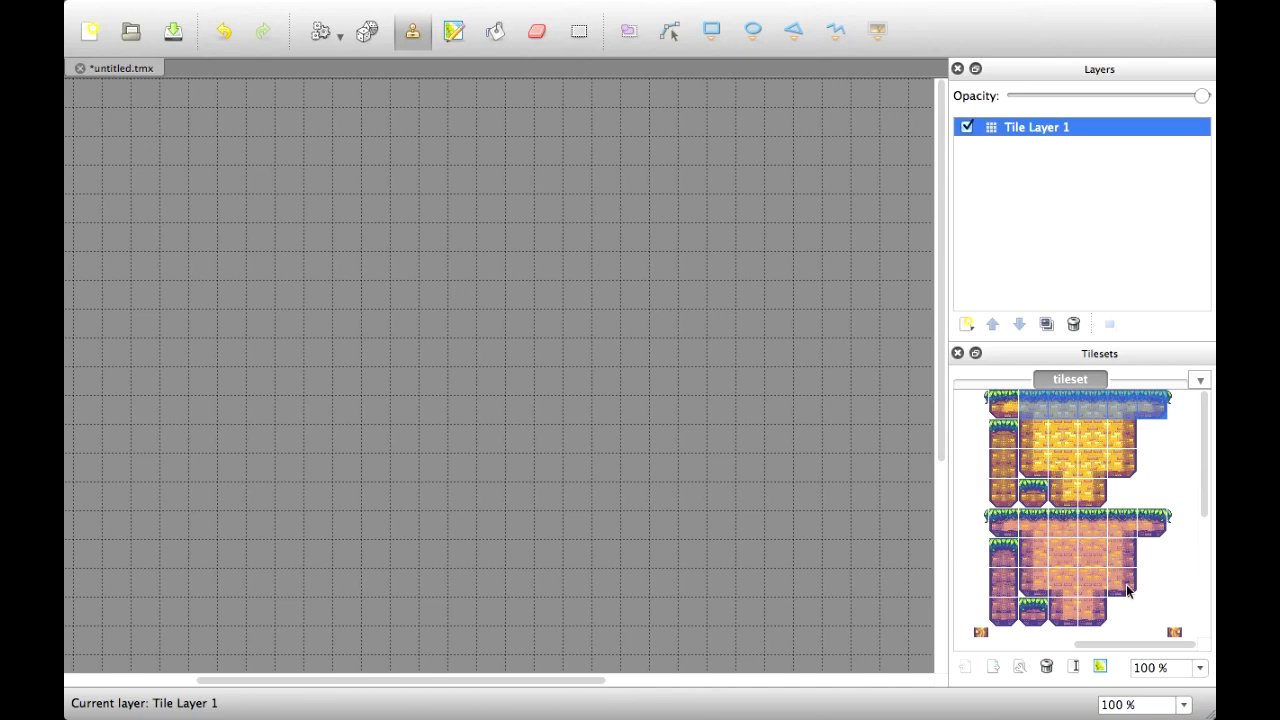
drag(1127, 591, 1043, 523)
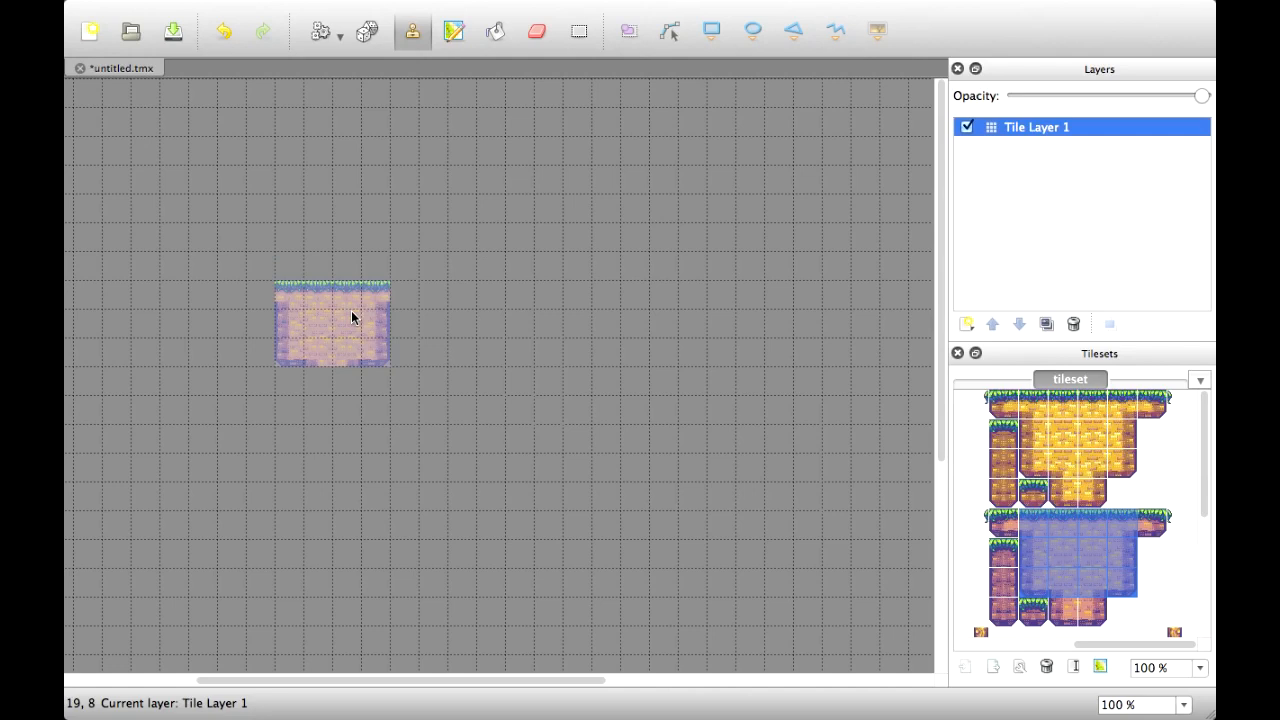
click(352, 318)
Attach the pink grass-topped ledge end tiles to both upper sides of the dirt block
click(1155, 402)
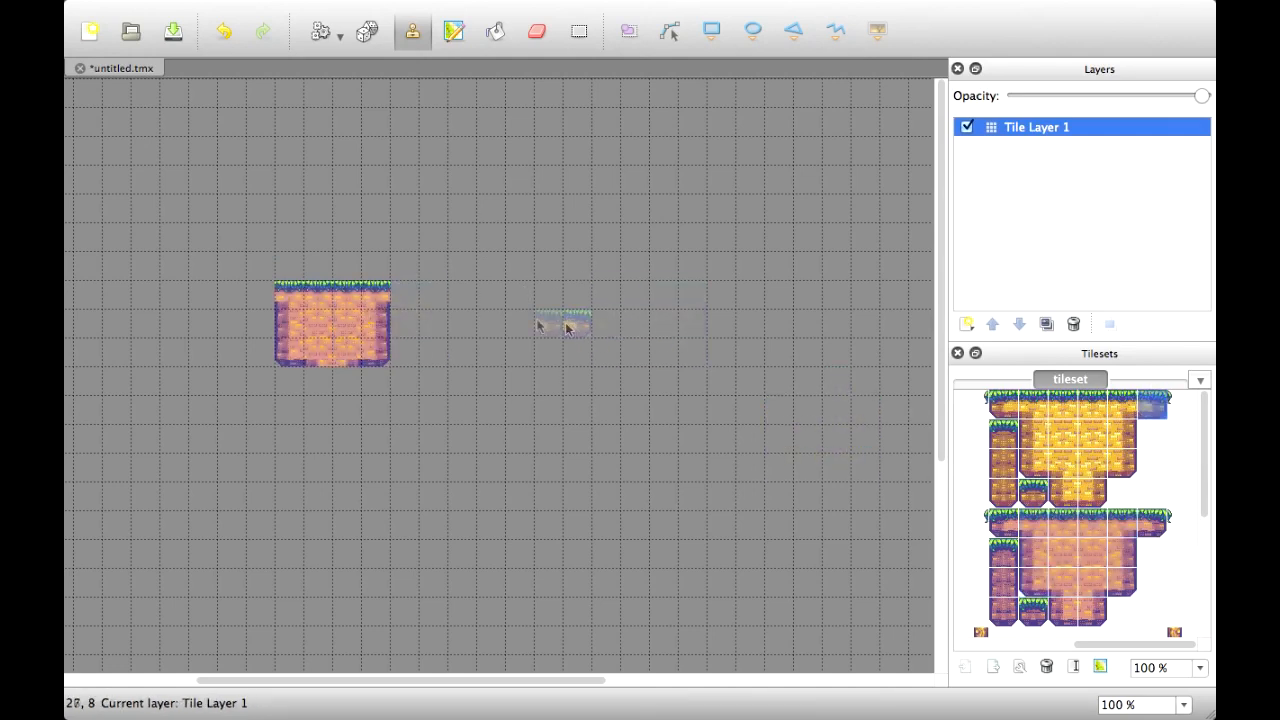
click(405, 296)
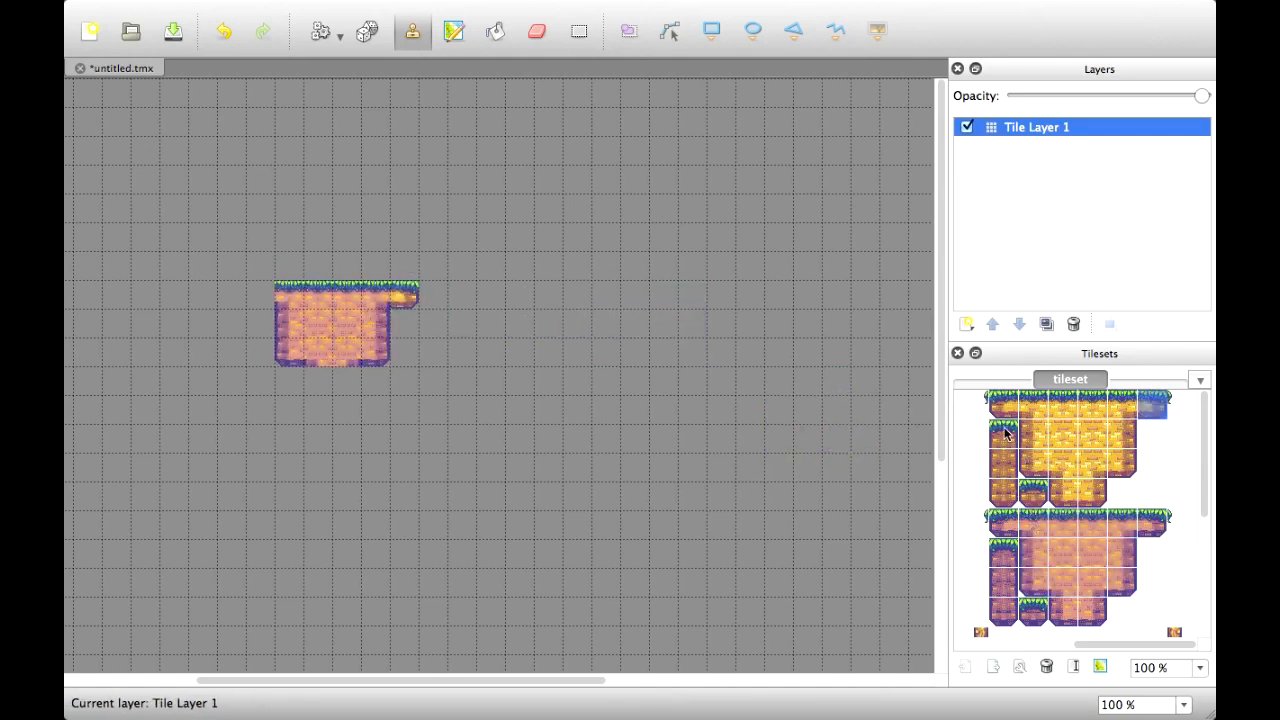
click(1005, 522)
click(1160, 524)
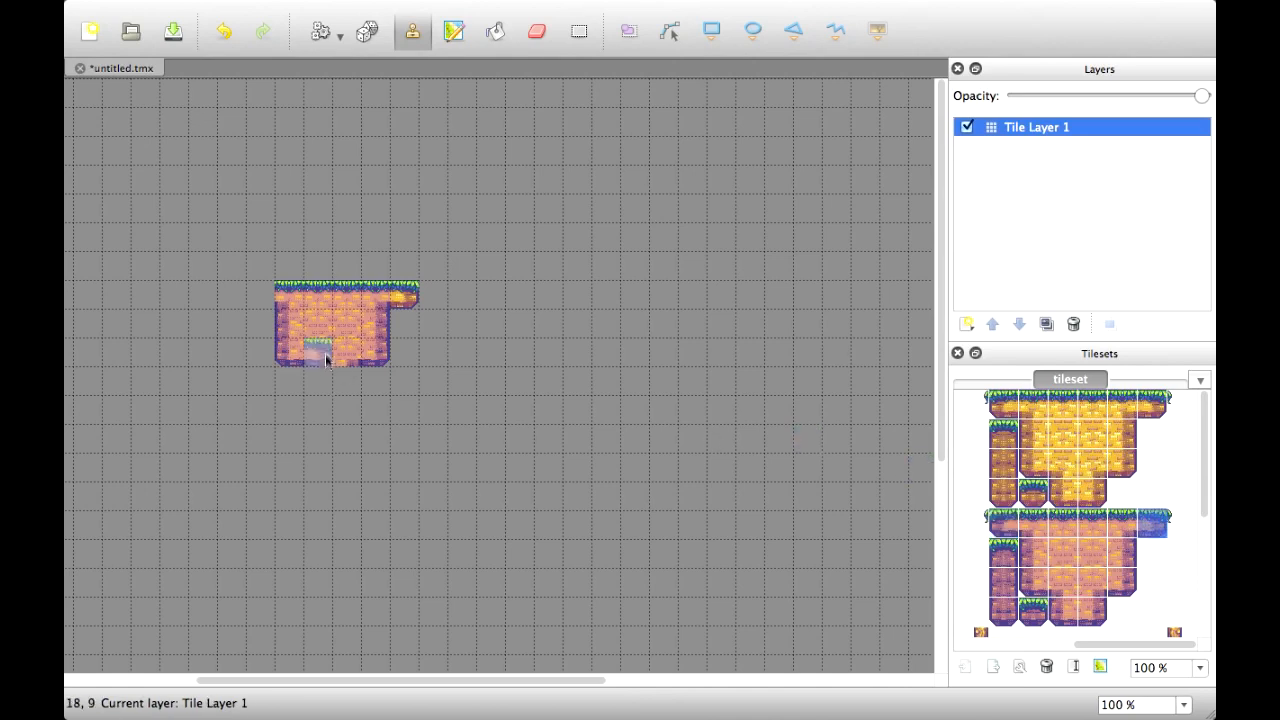
click(410, 296)
click(1000, 533)
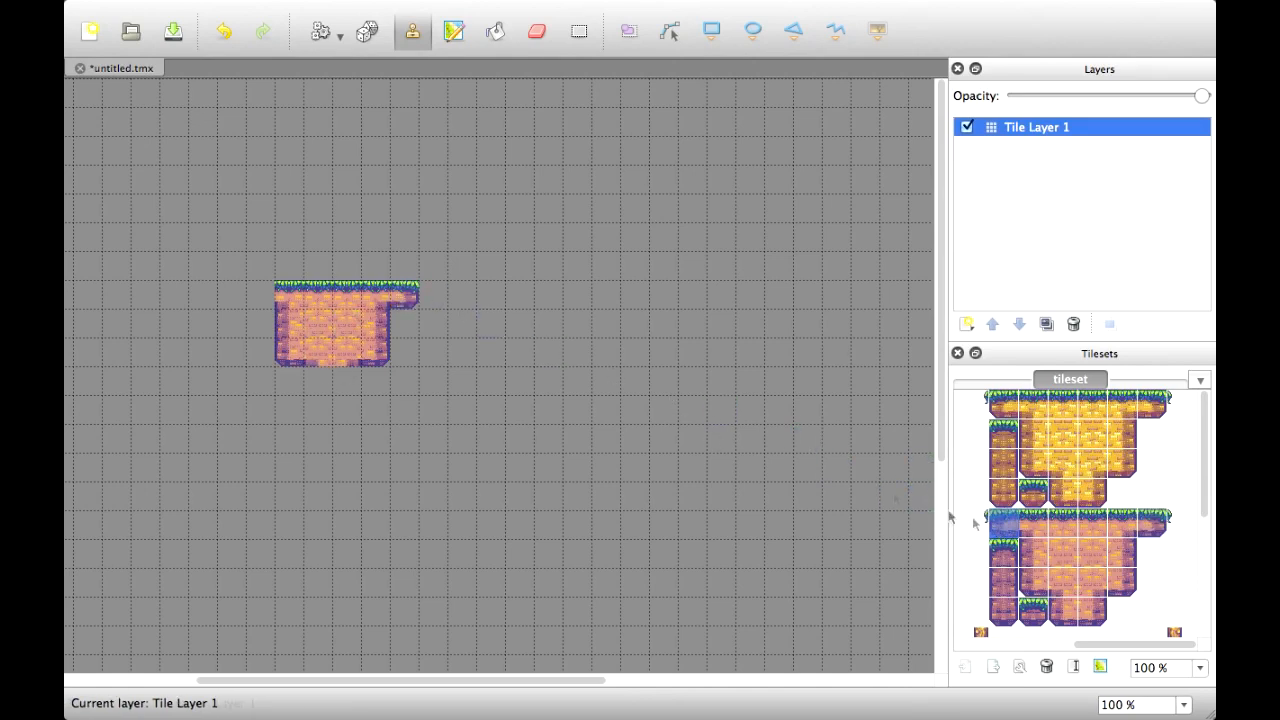
click(260, 294)
Capture the right part of the platform from the map and stamp it to widen the platform by three tiles
right_drag(346, 300, 413, 360)
click(388, 324)
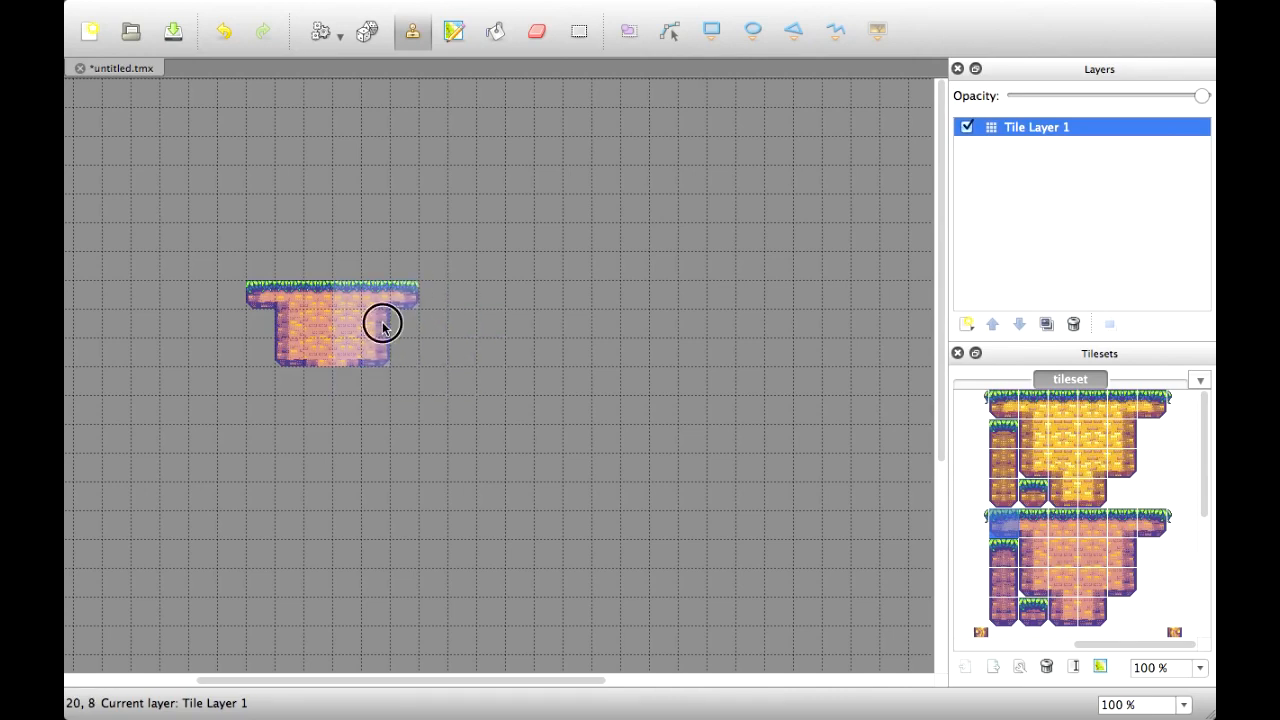
click(462, 334)
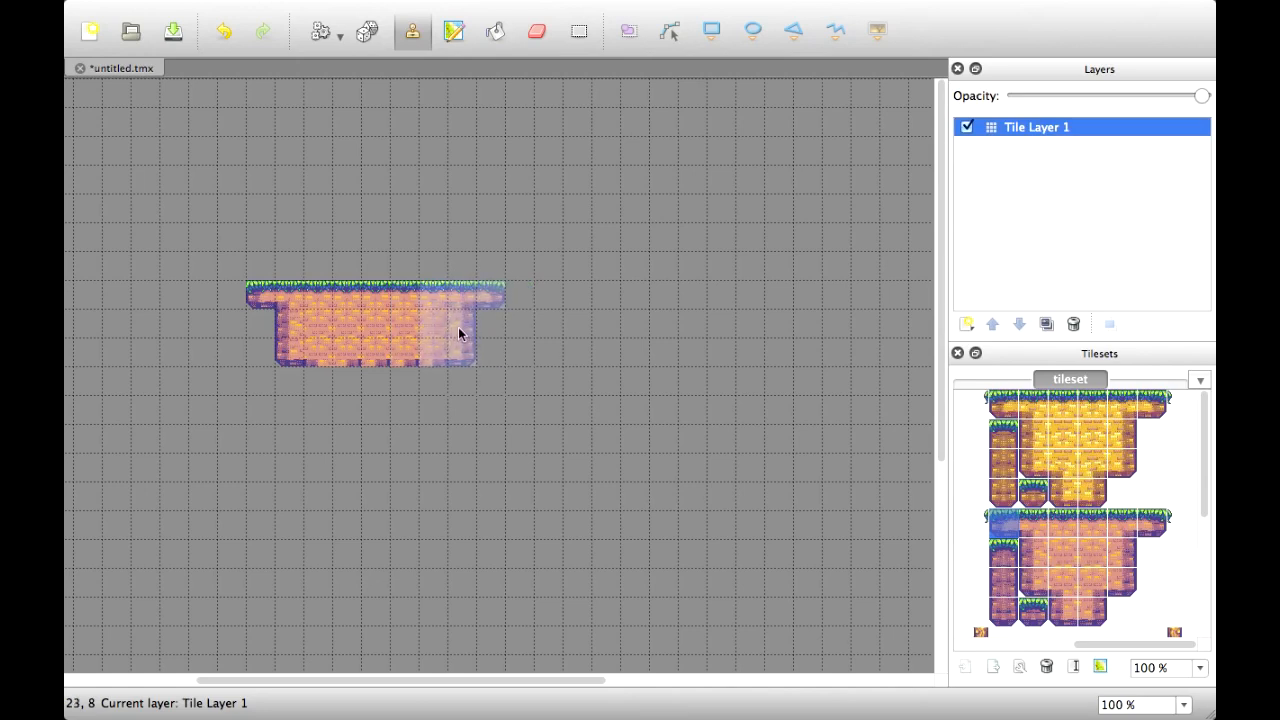
Extend the platform body three rows down with copied middle dirt tiles and the pink left-edge tile
right_click(410, 357)
right_drag(322, 326, 456, 335)
click(404, 352)
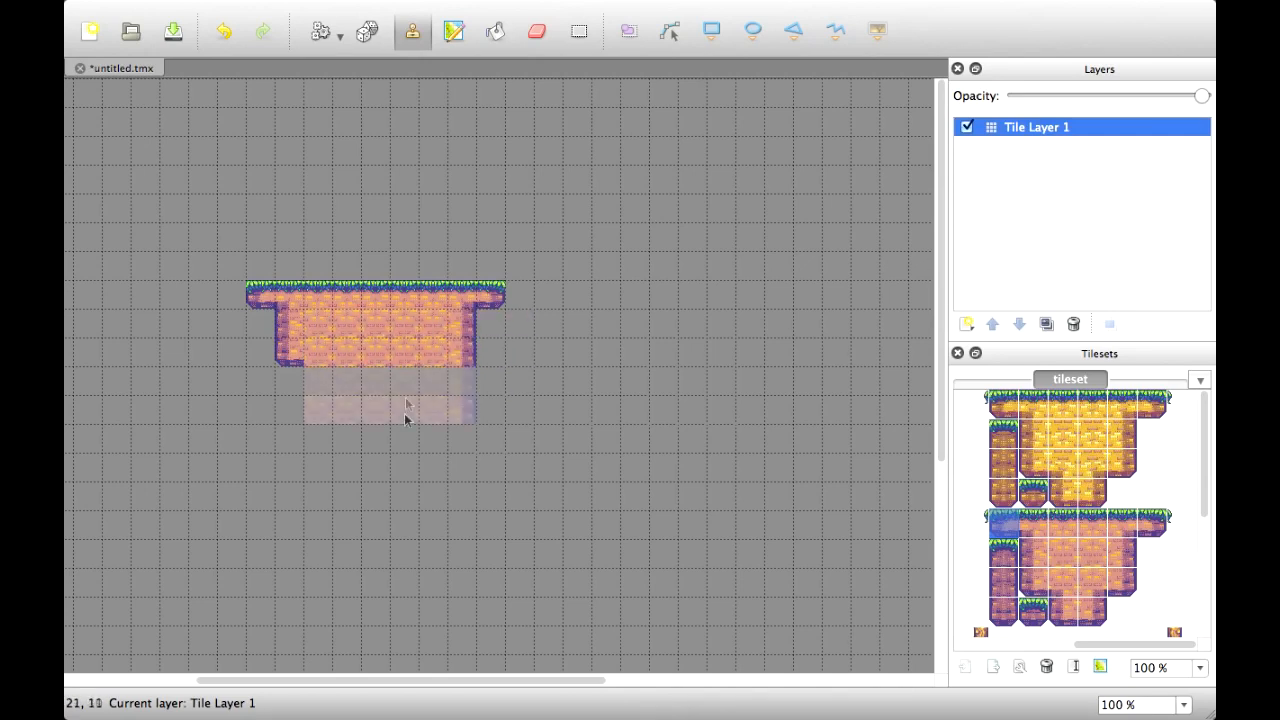
drag(405, 382, 404, 432)
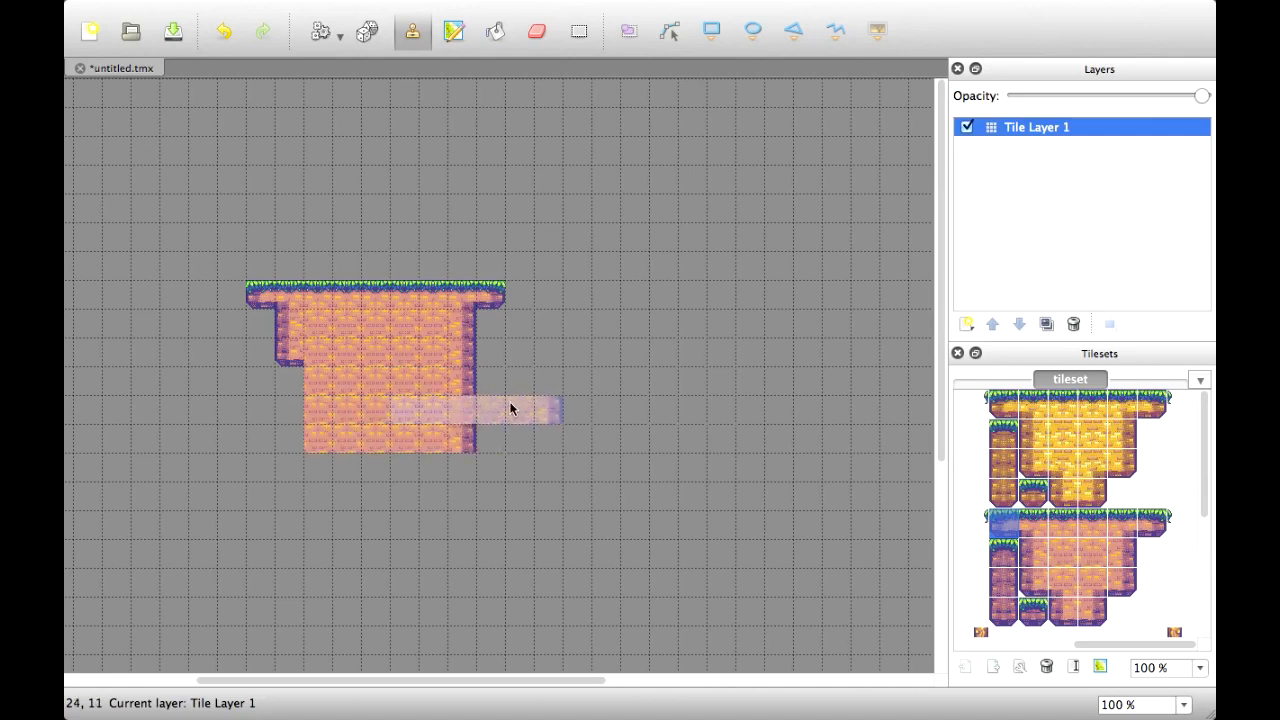
click(1037, 561)
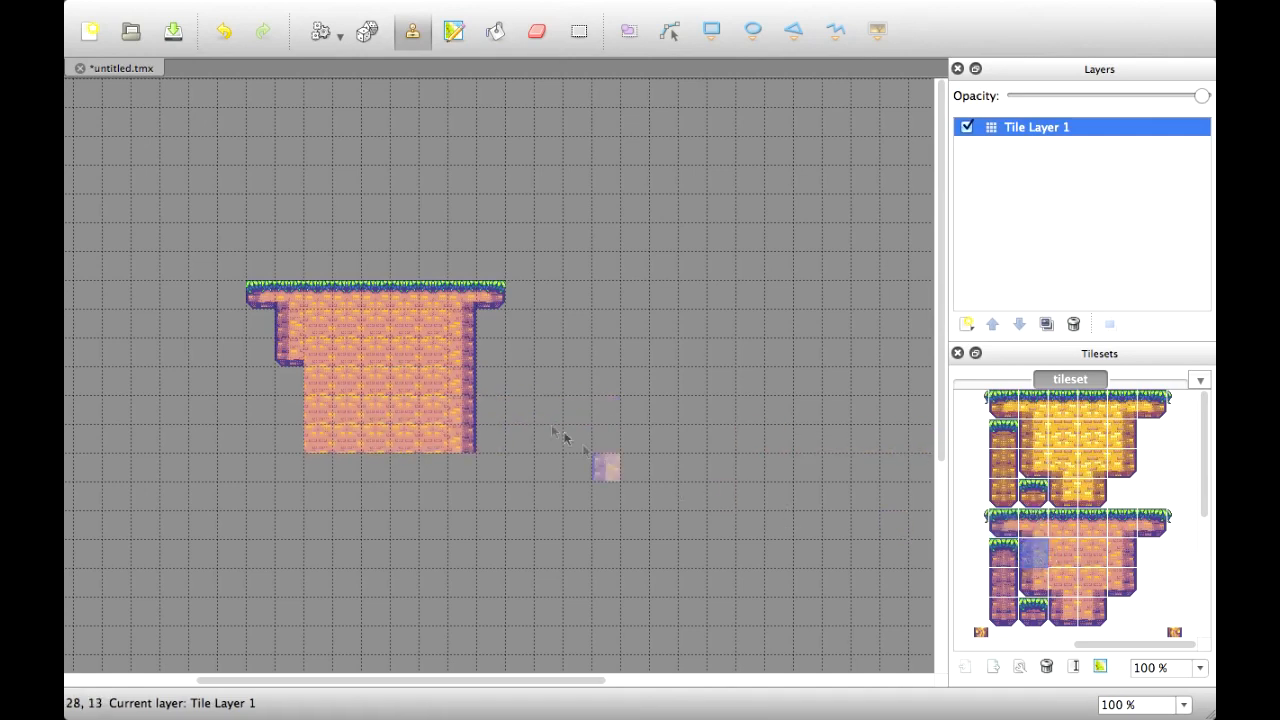
drag(291, 352, 309, 437)
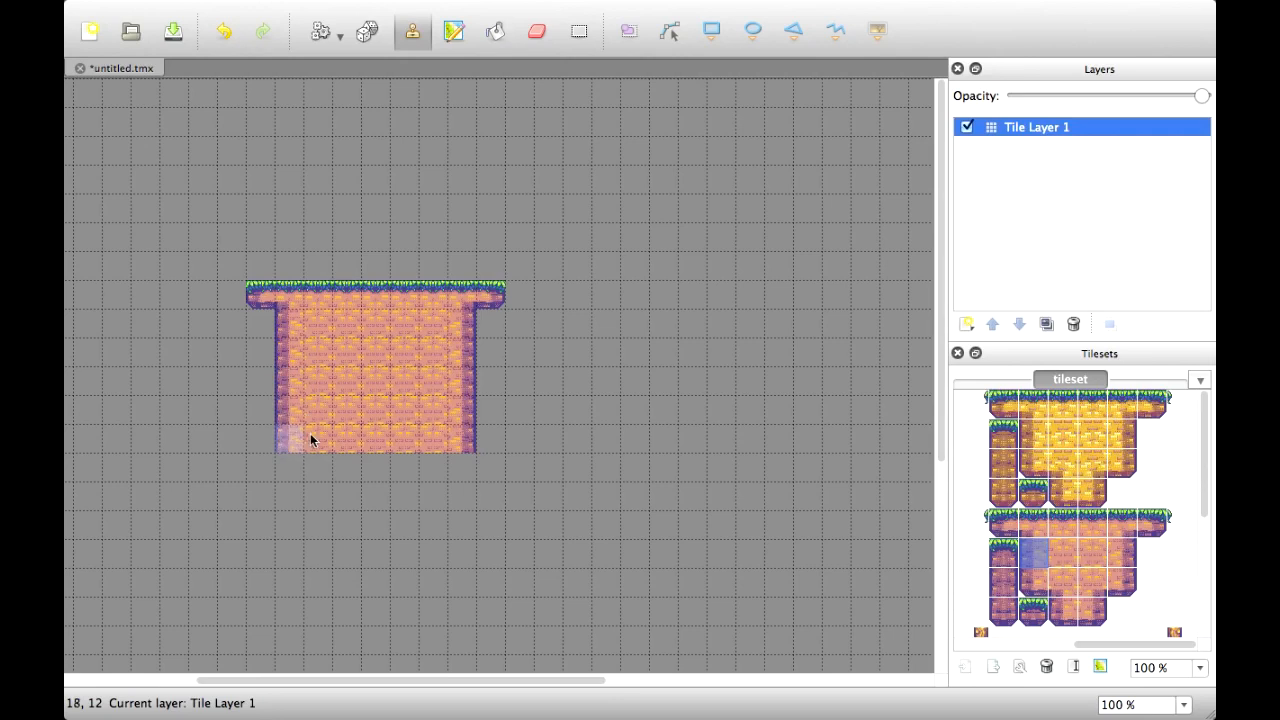
Stamp the pink bottom-right corner tile under the right edge of the platform
click(1093, 614)
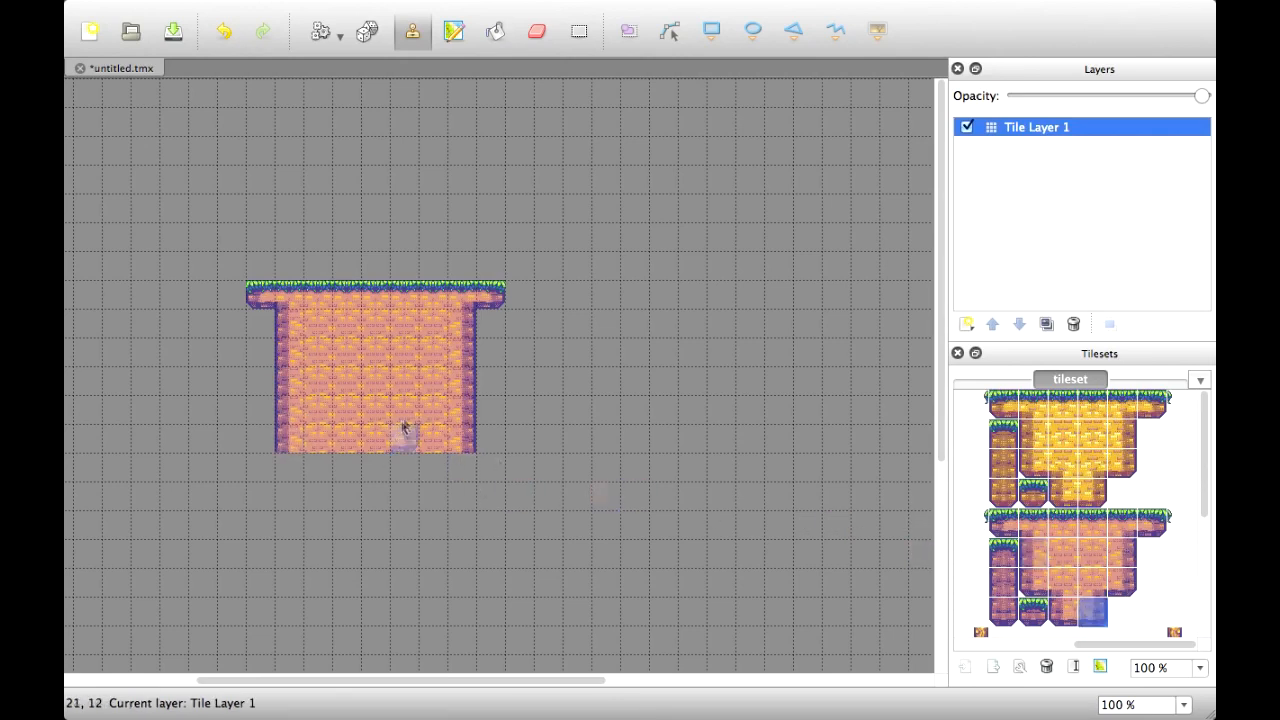
click(462, 467)
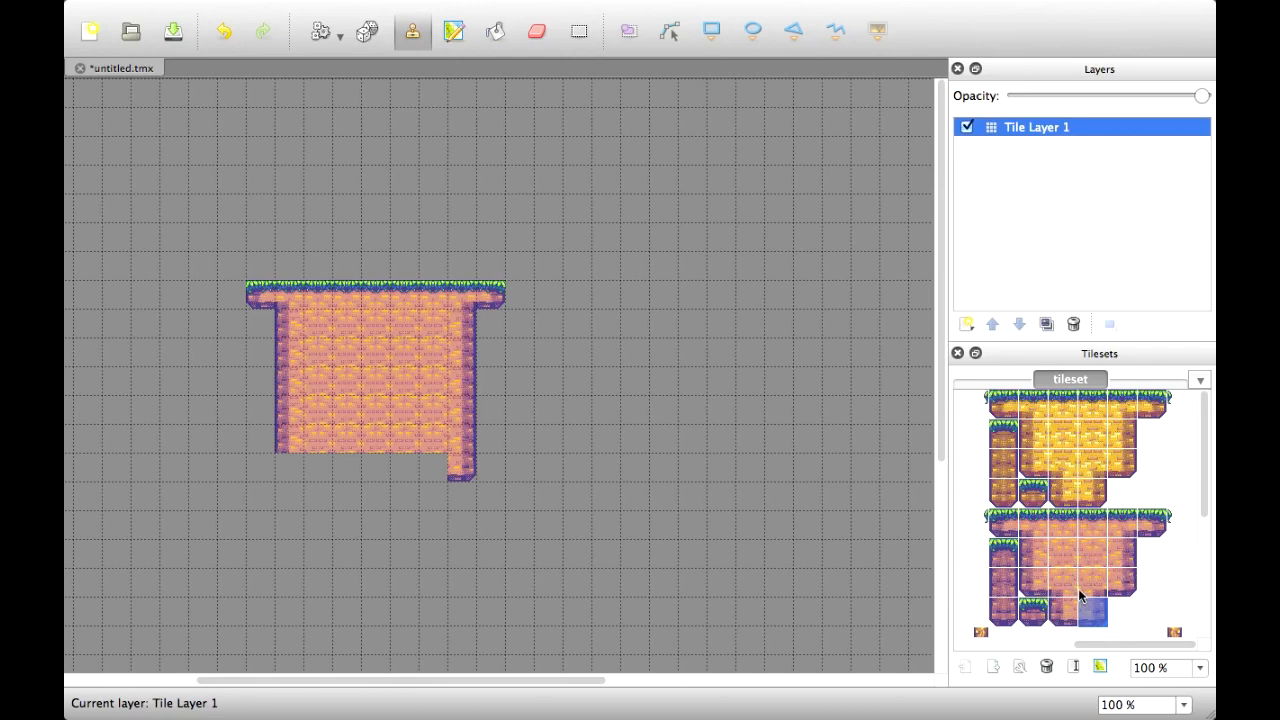
scroll(1034, 583, down, 3)
scroll(1034, 583, up, 3)
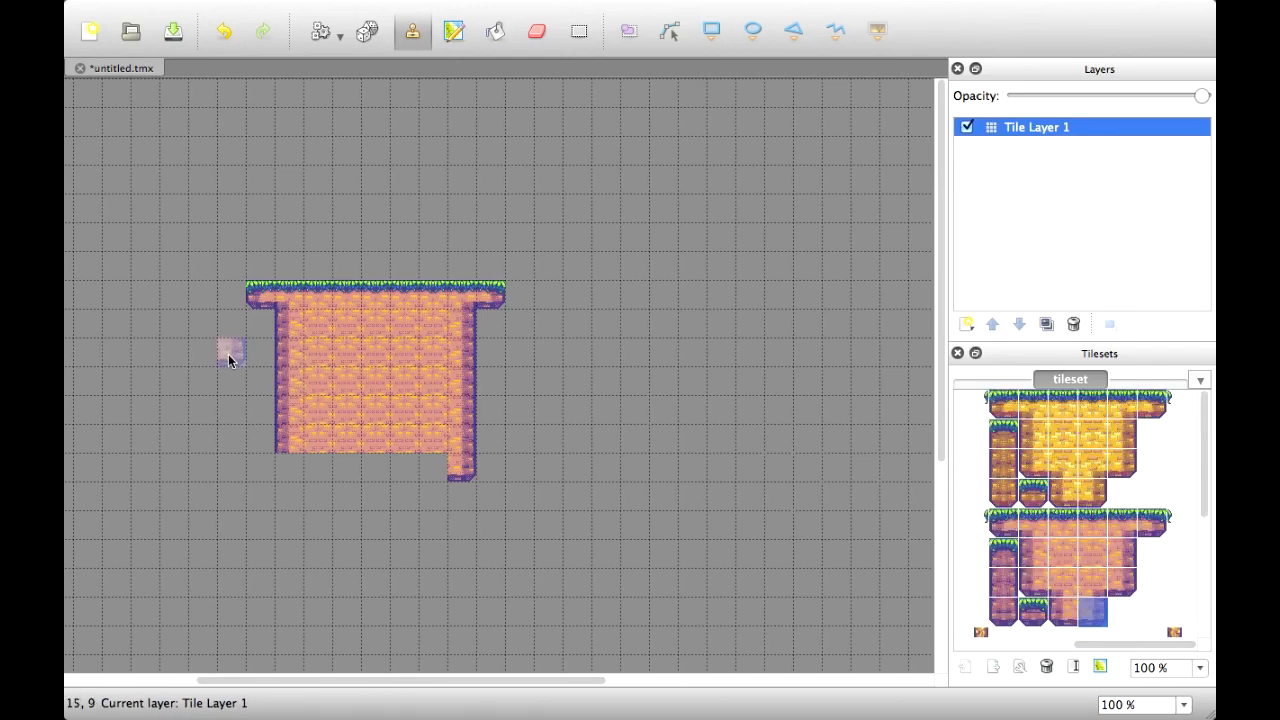
Scatter corner tiles freehand around the platform, and erase them together with the corner tile beneath its right edge
mouse_move(238, 381)
middle_down()
mouse_move(603, 440)
mouse_move(157, 406)
mouse_move(466, 331)
mouse_move(282, 462)
mouse_move(263, 460)
mouse_move(380, 389)
middle_up()
mouse_move(510, 280)
mouse_down()
mouse_move(440, 334)
mouse_move(583, 449)
mouse_move(502, 372)
mouse_move(463, 363)
mouse_move(467, 395)
mouse_up()
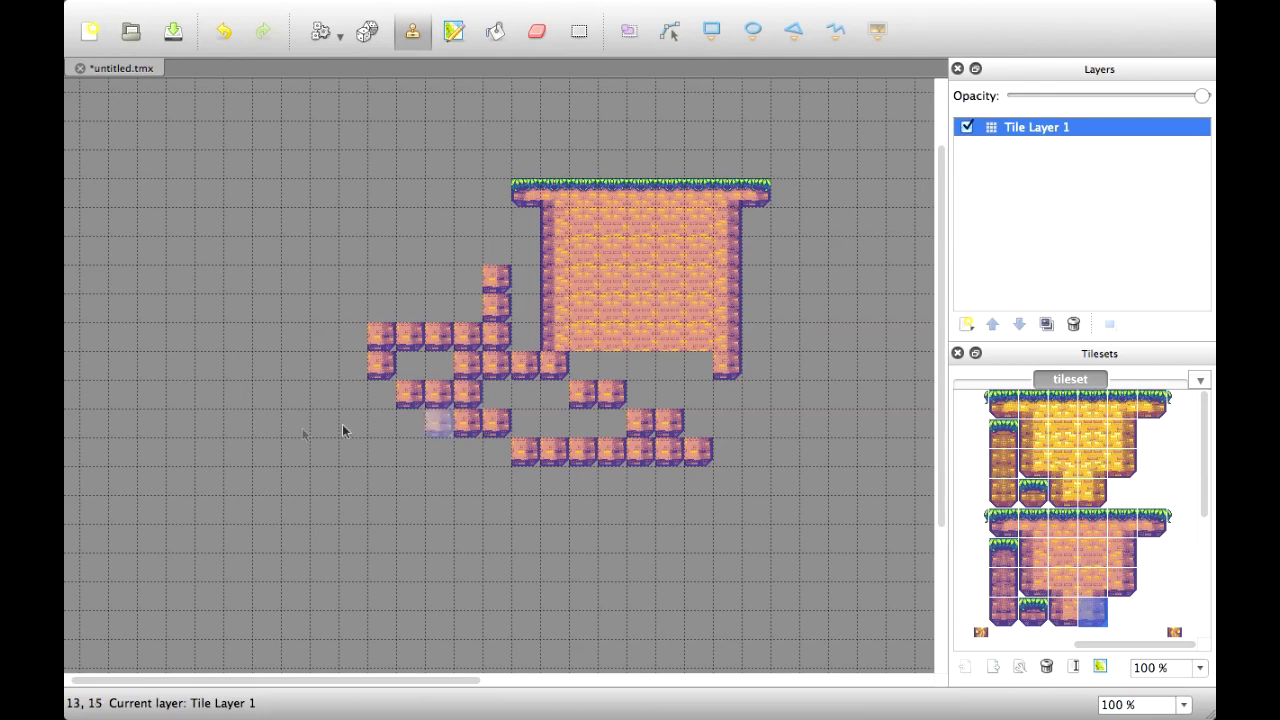
click(537, 31)
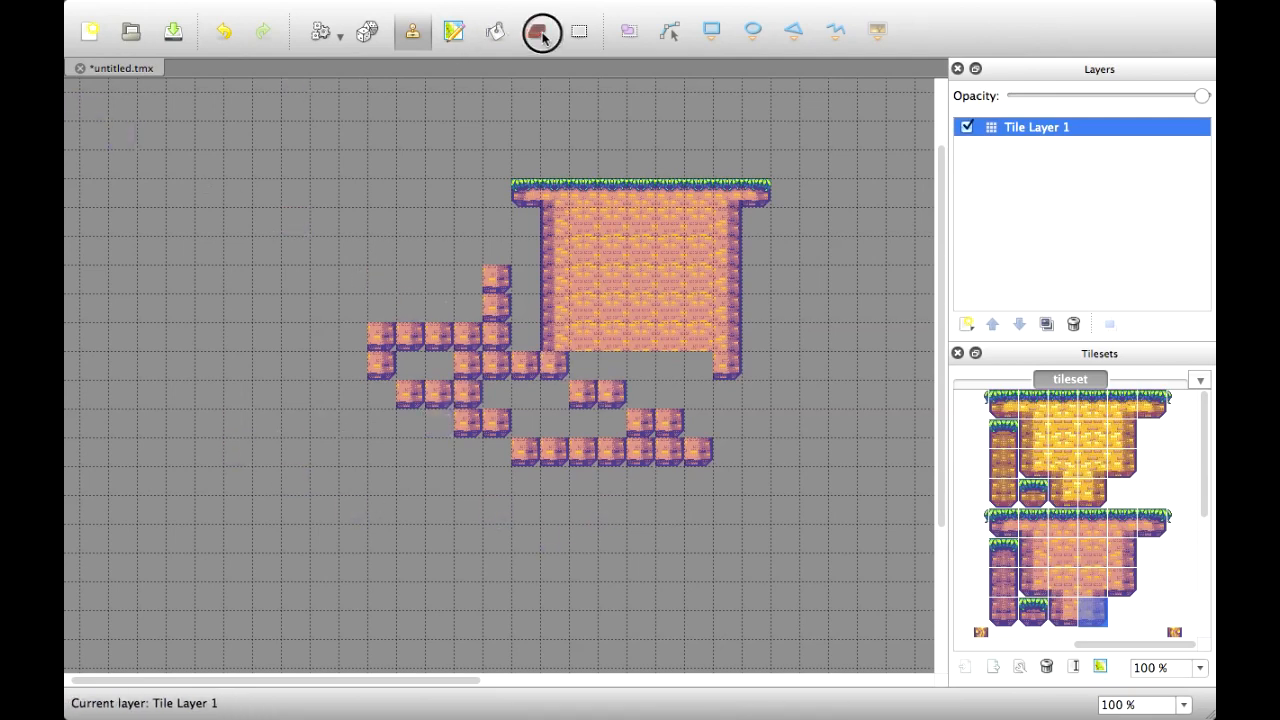
mouse_move(496, 278)
mouse_down()
mouse_move(494, 335)
mouse_move(351, 334)
mouse_move(486, 337)
mouse_move(471, 340)
mouse_move(604, 410)
mouse_move(583, 437)
mouse_move(449, 423)
mouse_move(614, 443)
mouse_move(724, 383)
mouse_up()
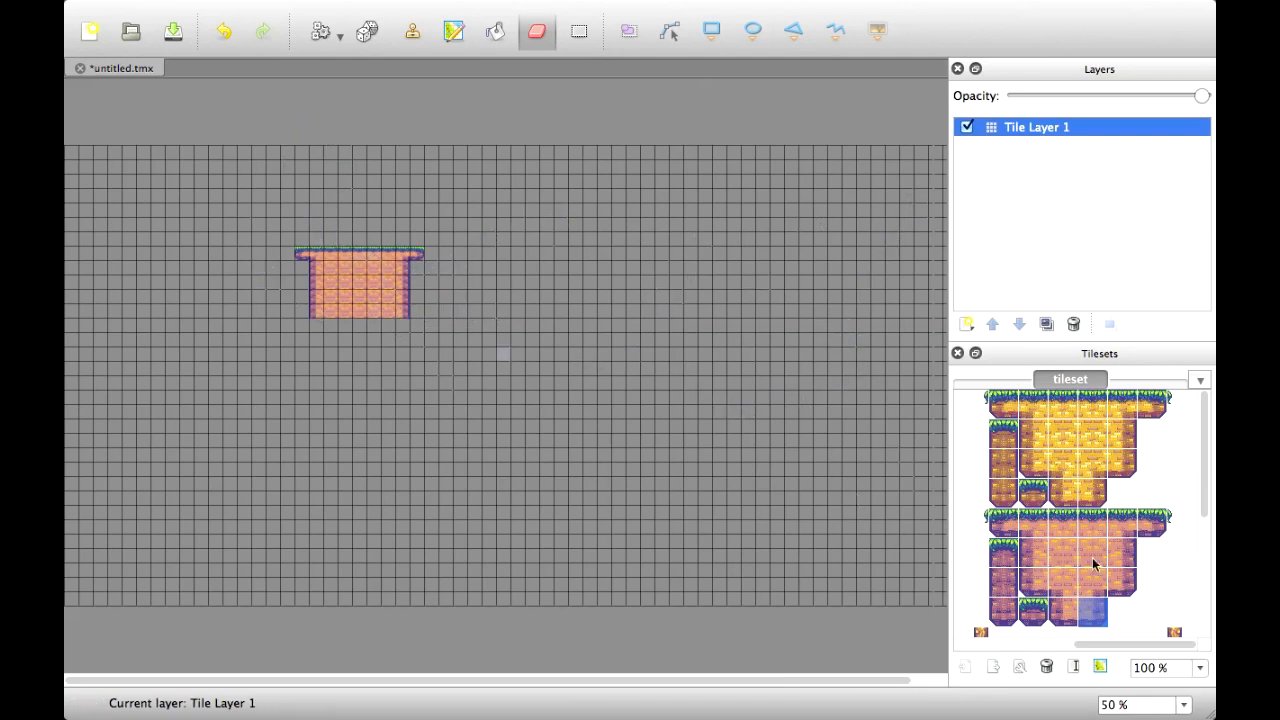
Add a tile layer named background and move it below Tile Layer 1
drag(1152, 646, 1068, 605)
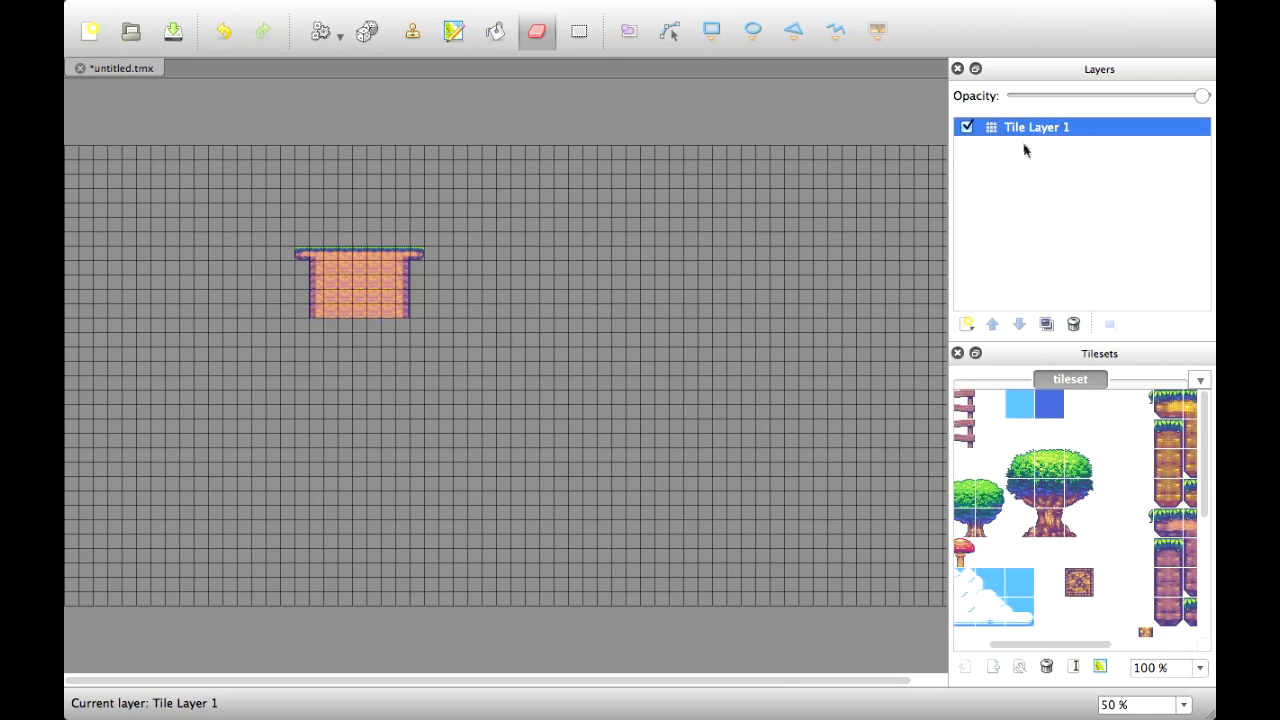
click(968, 325)
click(1005, 346)
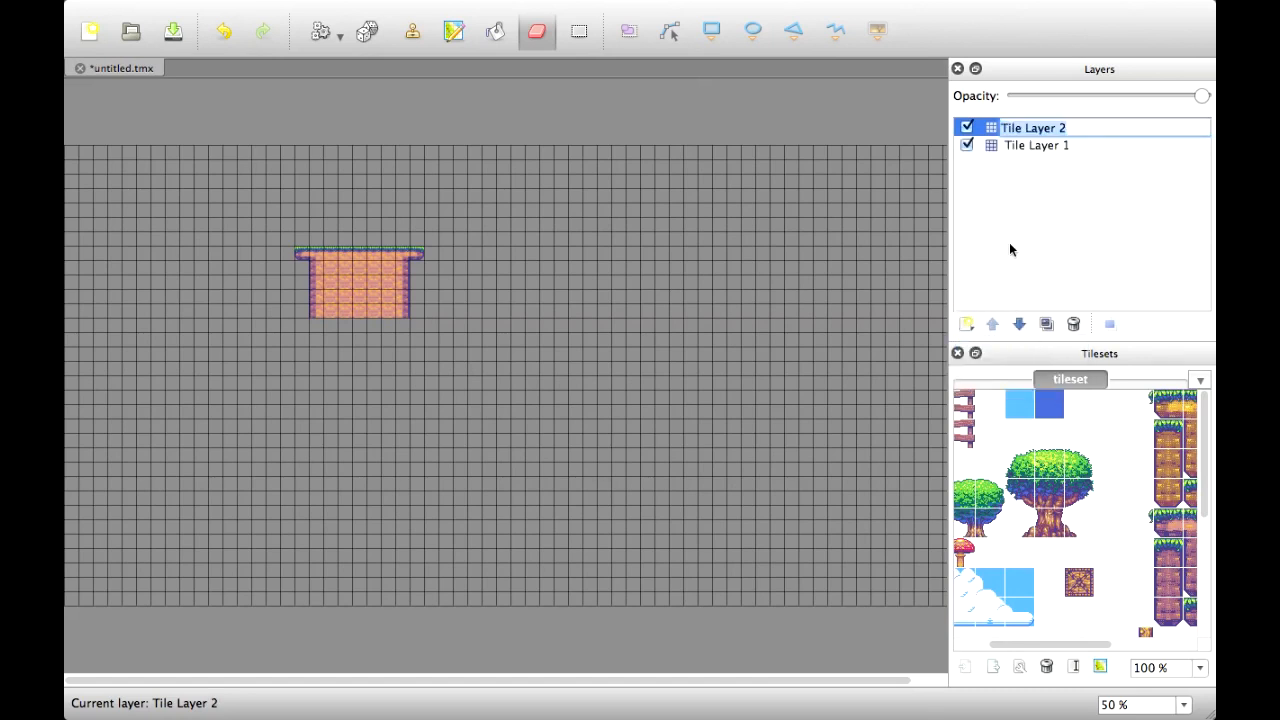
double_click(1038, 127)
drag(1086, 127, 922, 125)
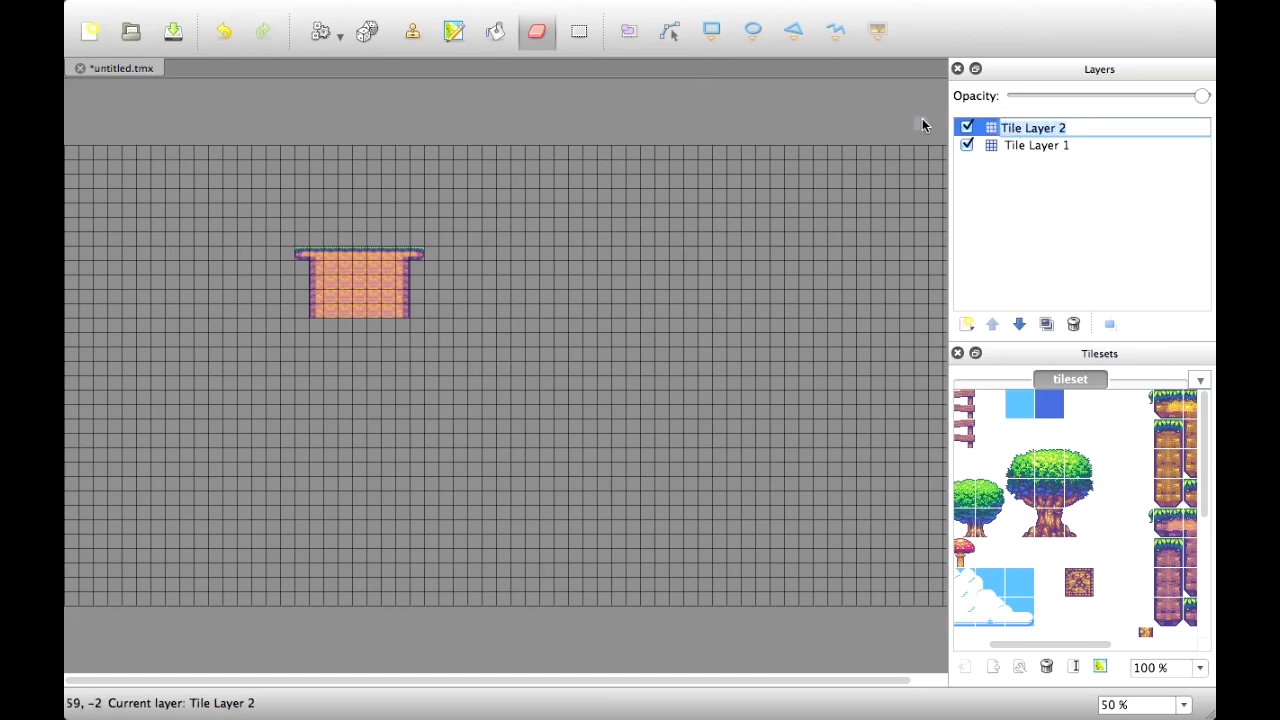
text(back)
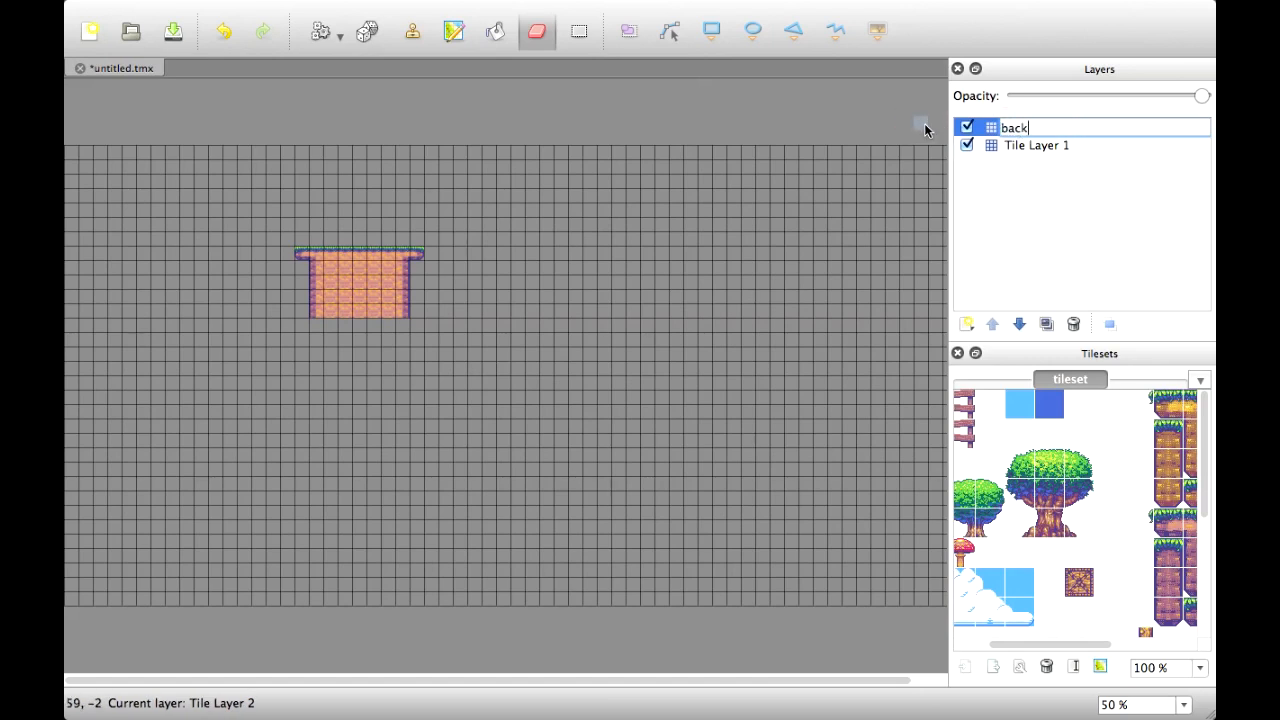
text(ground)
key(Return)
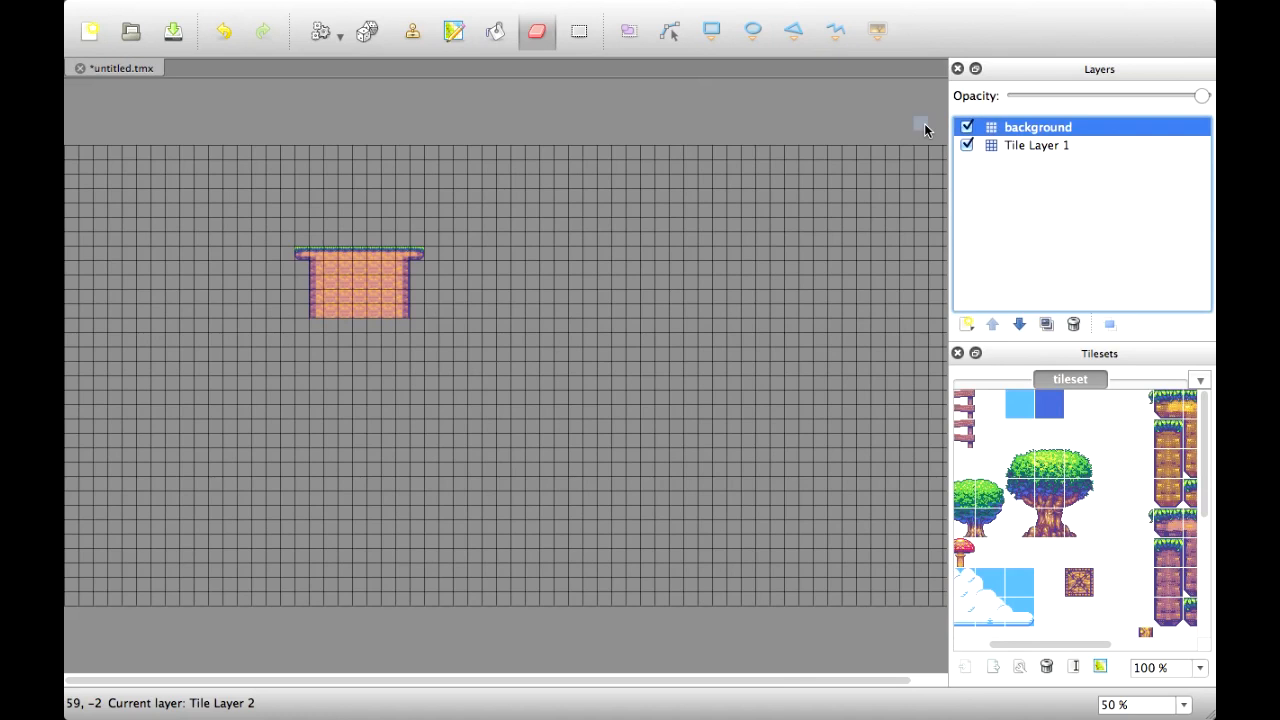
click(1019, 324)
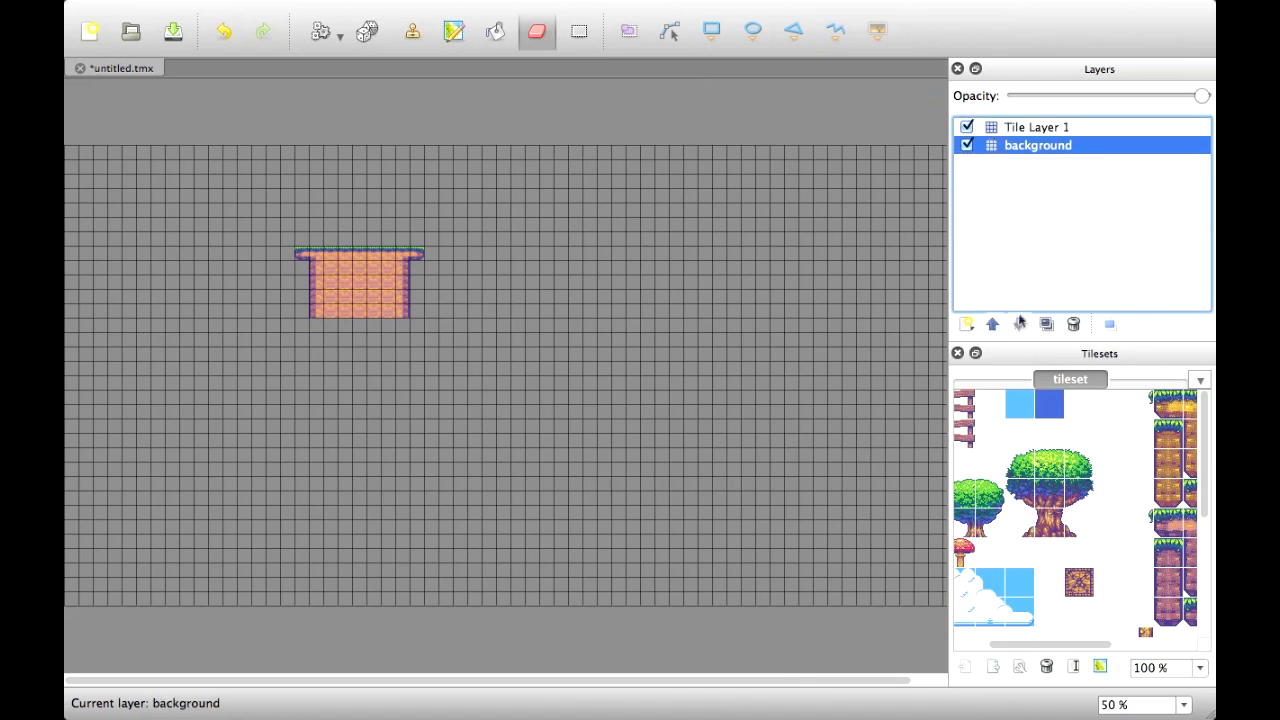
Erase the whole platform from Tile Layer 1 and fill the background layer with the light blue sky tile
click(1040, 127)
mouse_move(300, 255)
mouse_down()
mouse_move(431, 254)
mouse_move(384, 288)
mouse_move(403, 291)
mouse_move(340, 269)
mouse_move(340, 300)
mouse_move(320, 279)
mouse_move(320, 314)
mouse_move(340, 291)
mouse_move(374, 306)
mouse_move(374, 292)
mouse_up()
click(1030, 146)
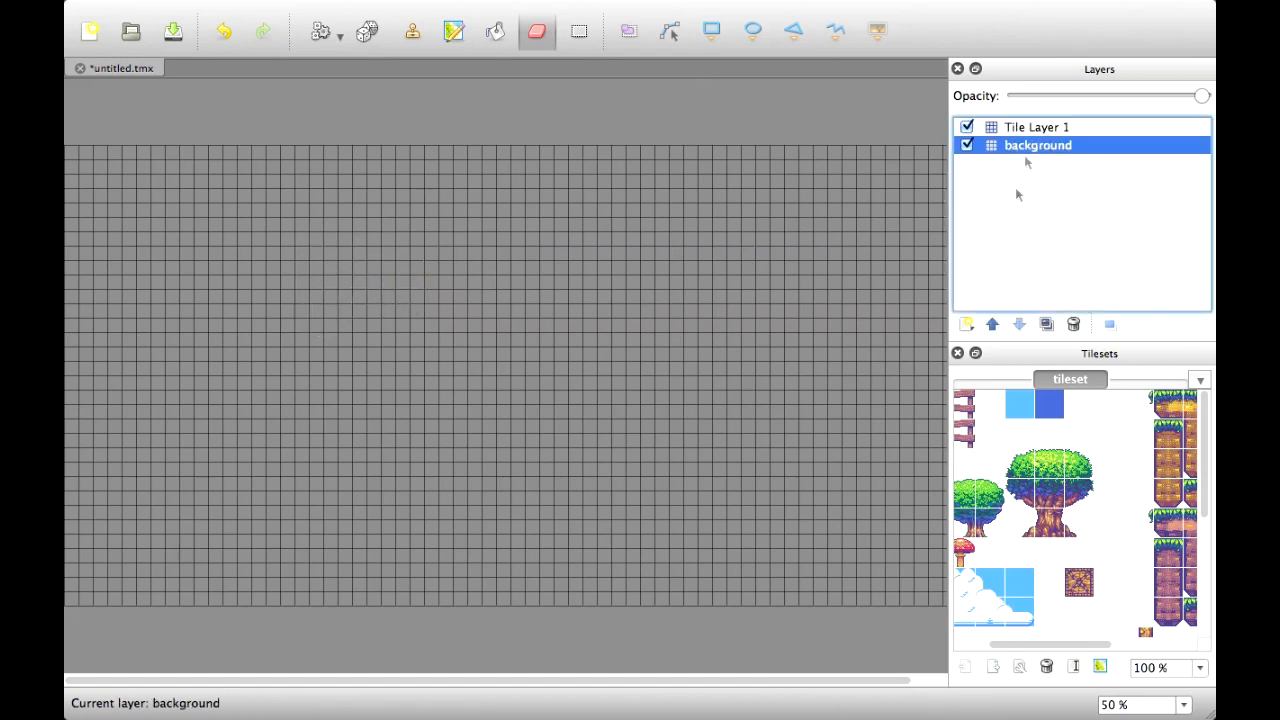
click(1024, 402)
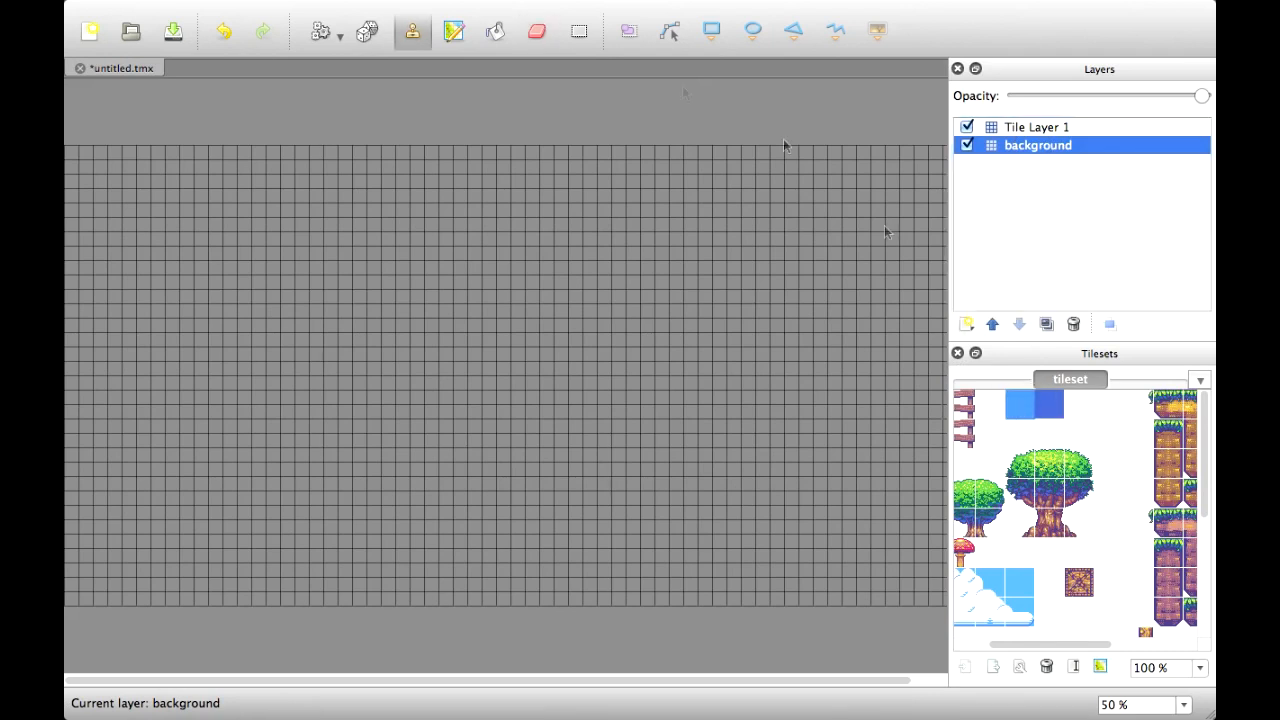
click(496, 31)
click(467, 328)
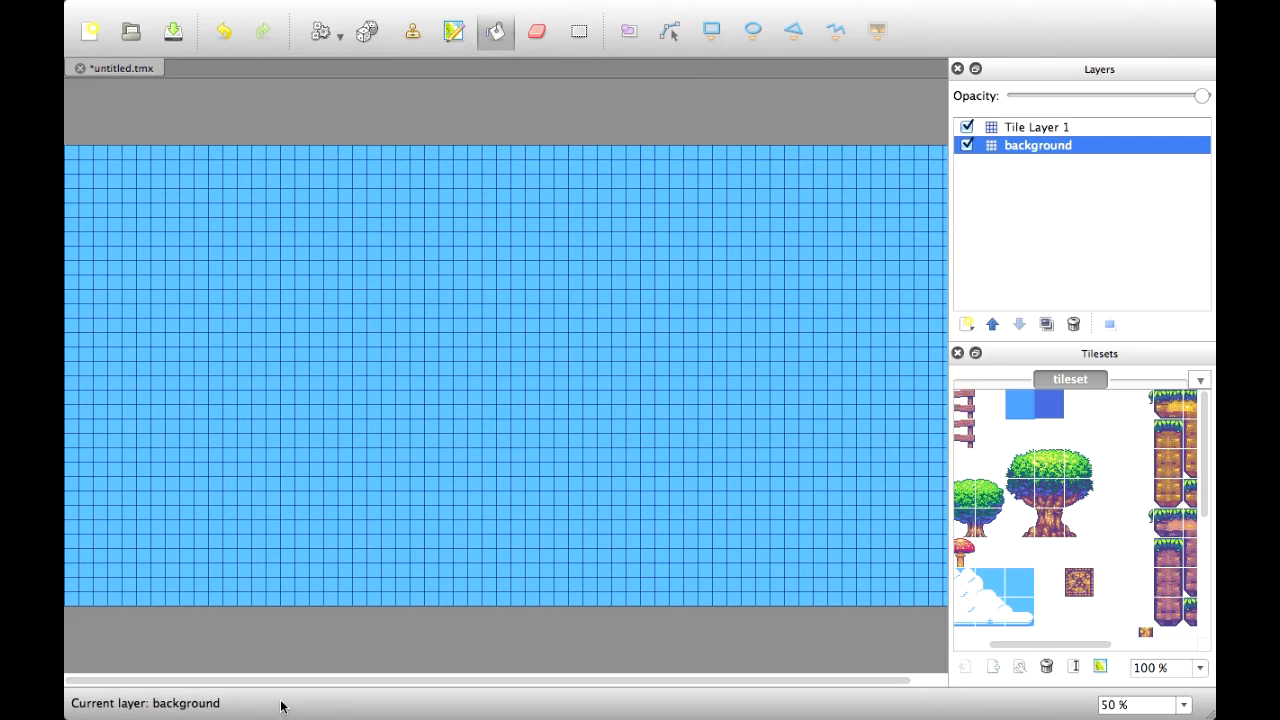
Paint a seven-row dark blue water band across the full width of the background layer's bottom
ctrl+scroll(303, 535, down, 1)
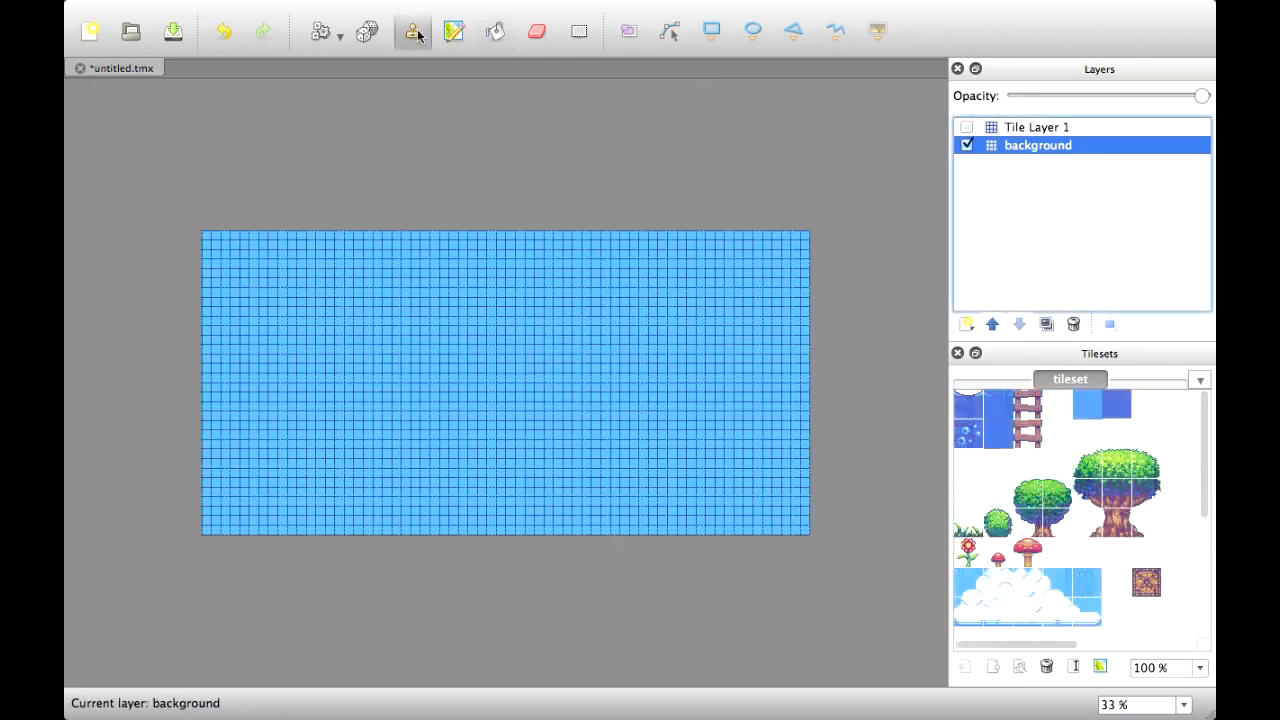
click(414, 32)
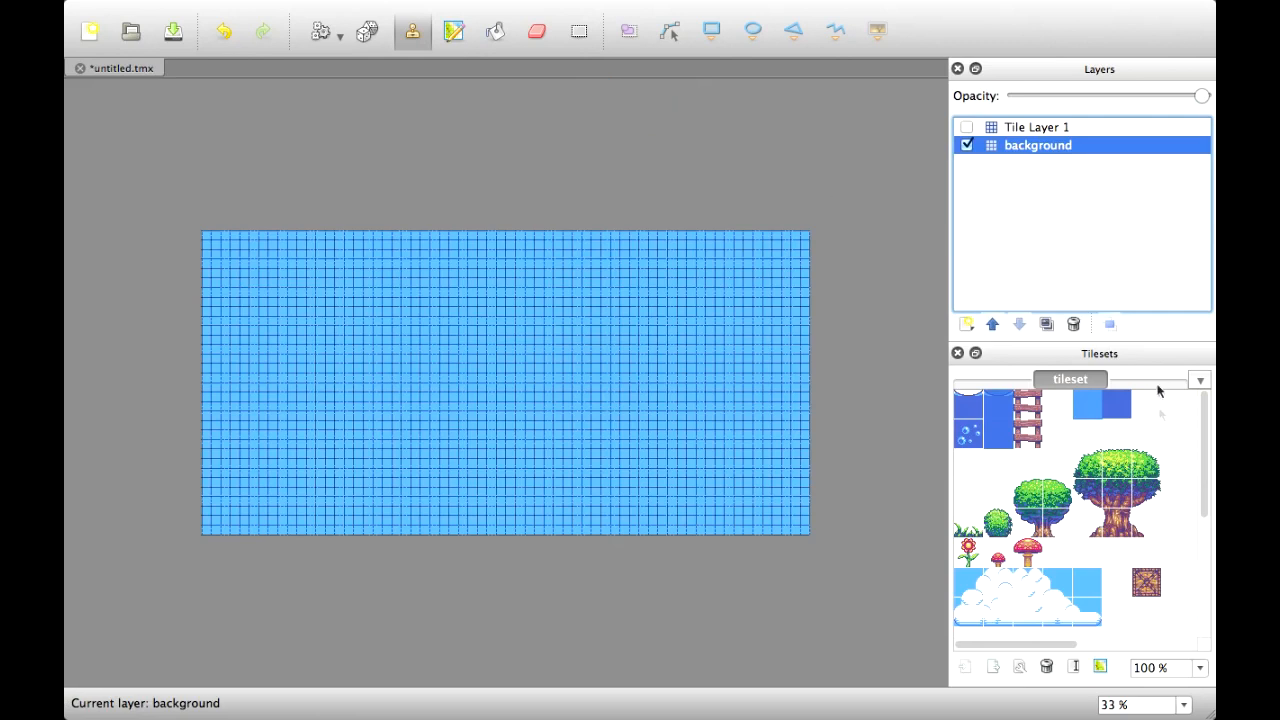
click(1116, 418)
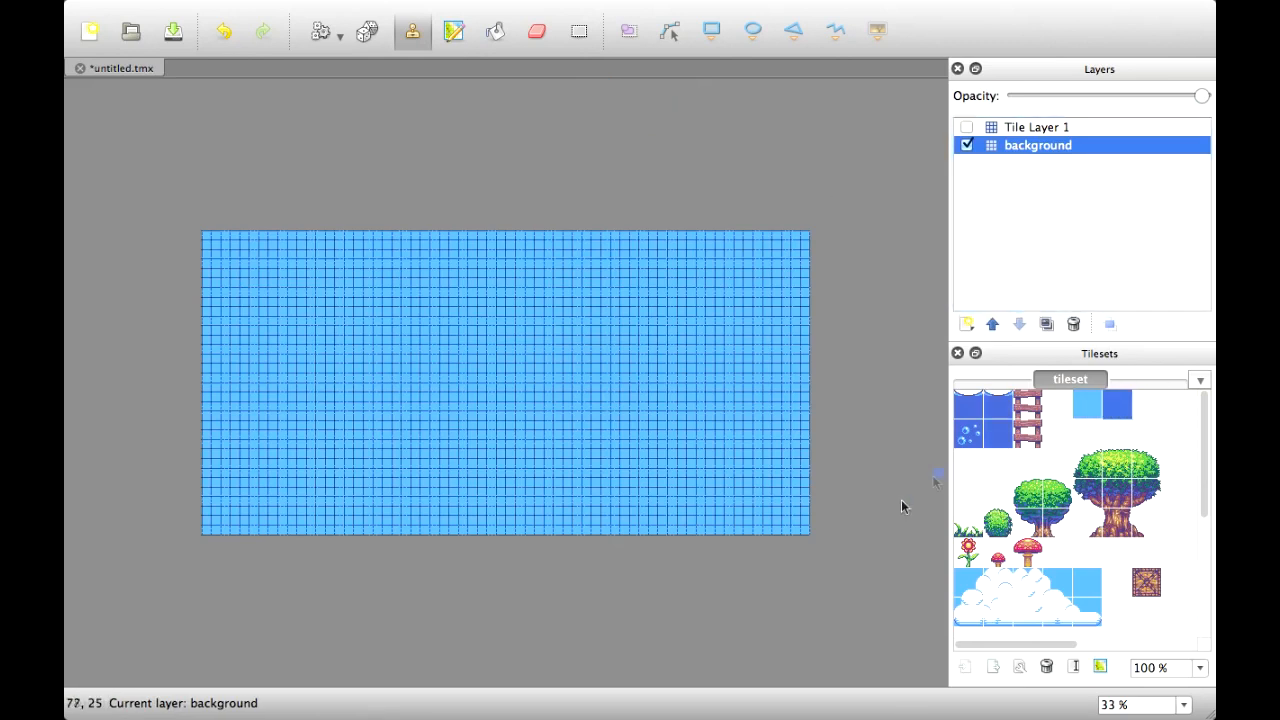
mouse_move(803, 500)
mouse_down()
mouse_move(197, 497)
mouse_move(216, 497)
mouse_up()
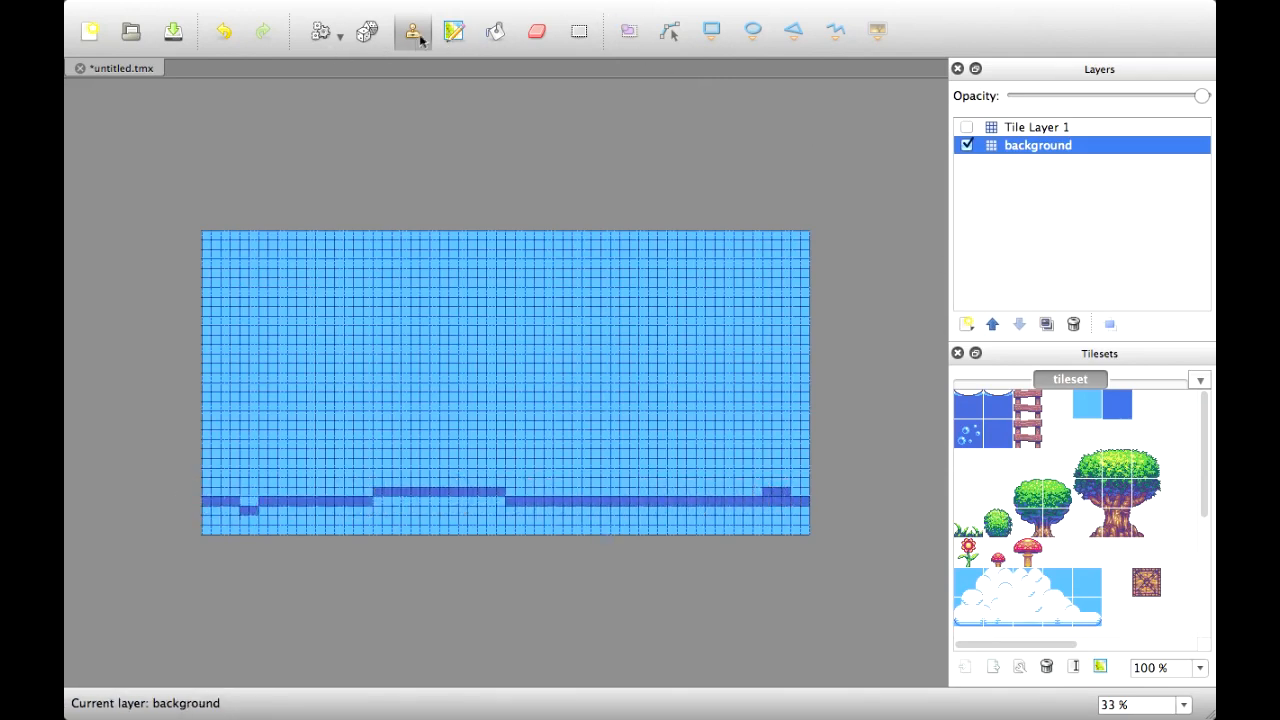
click(506, 29)
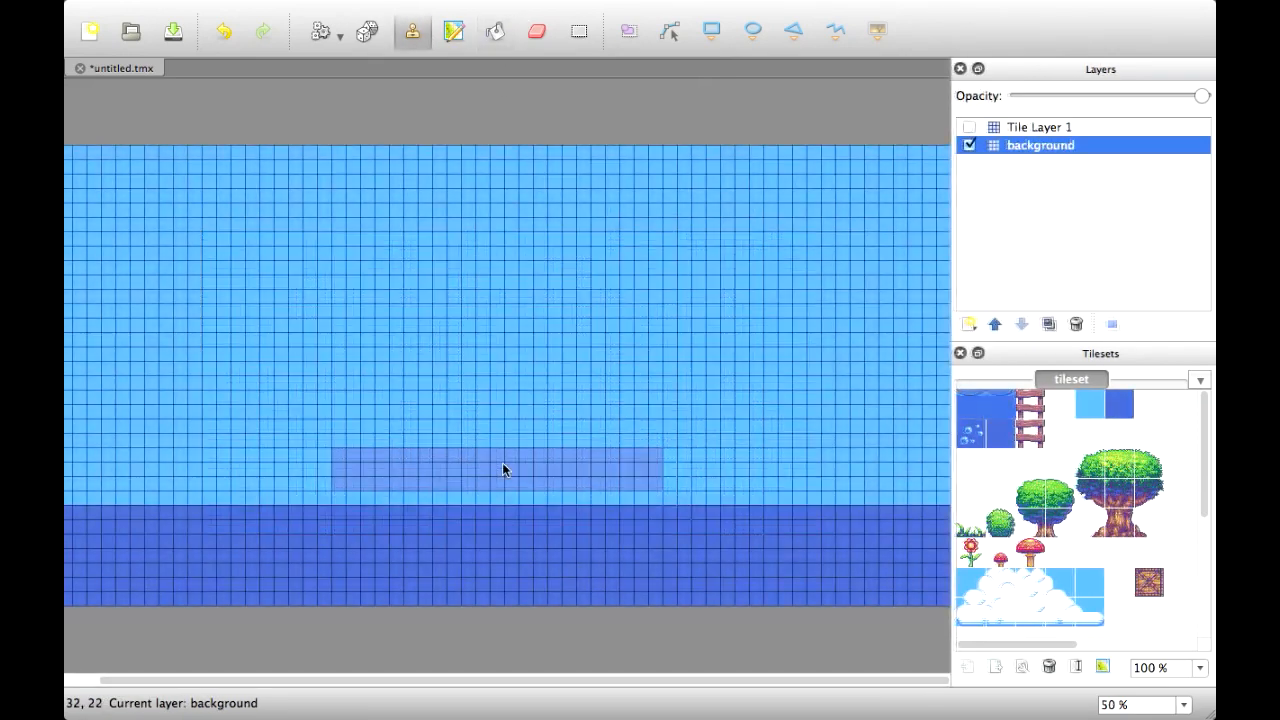
Capture a full-width strip of sky tiles and stamp it over the upper water rows, leaving four dark rows
ctrl+scroll(503, 463, down, 2)
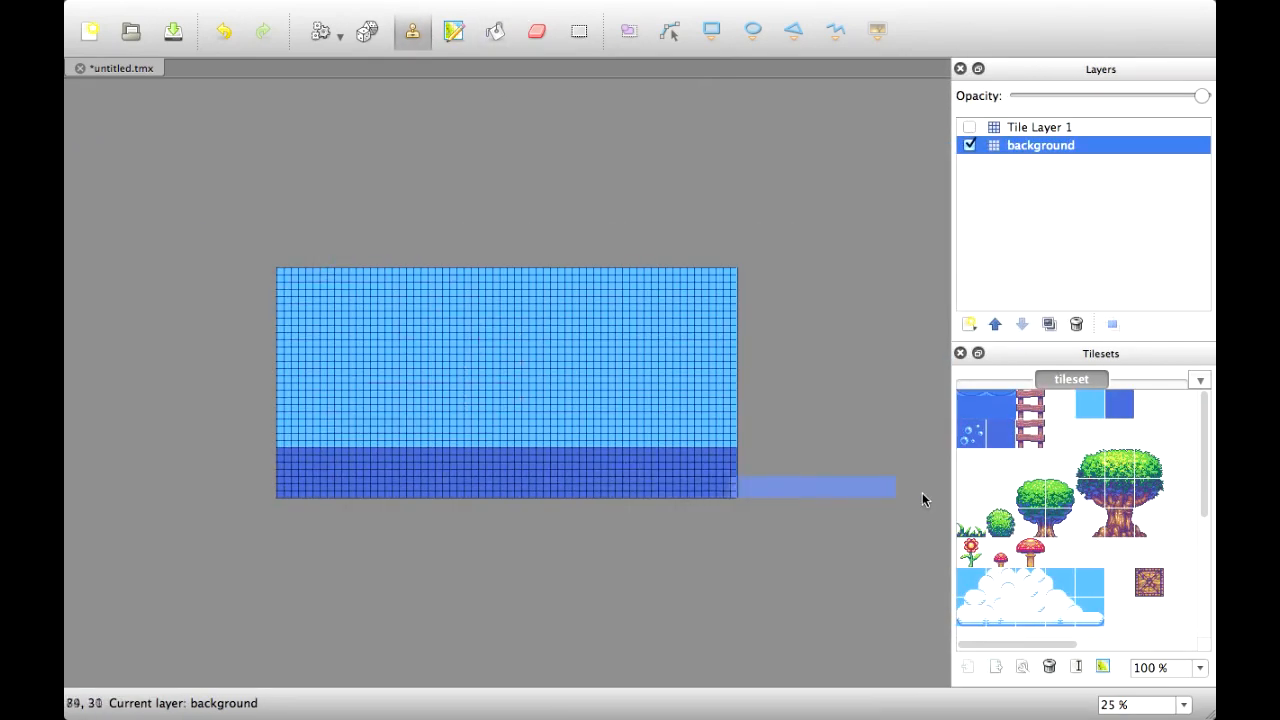
mouse_move(733, 438)
mouse_down()
mouse_move(443, 386)
mouse_move(305, 425)
mouse_move(266, 420)
mouse_up()
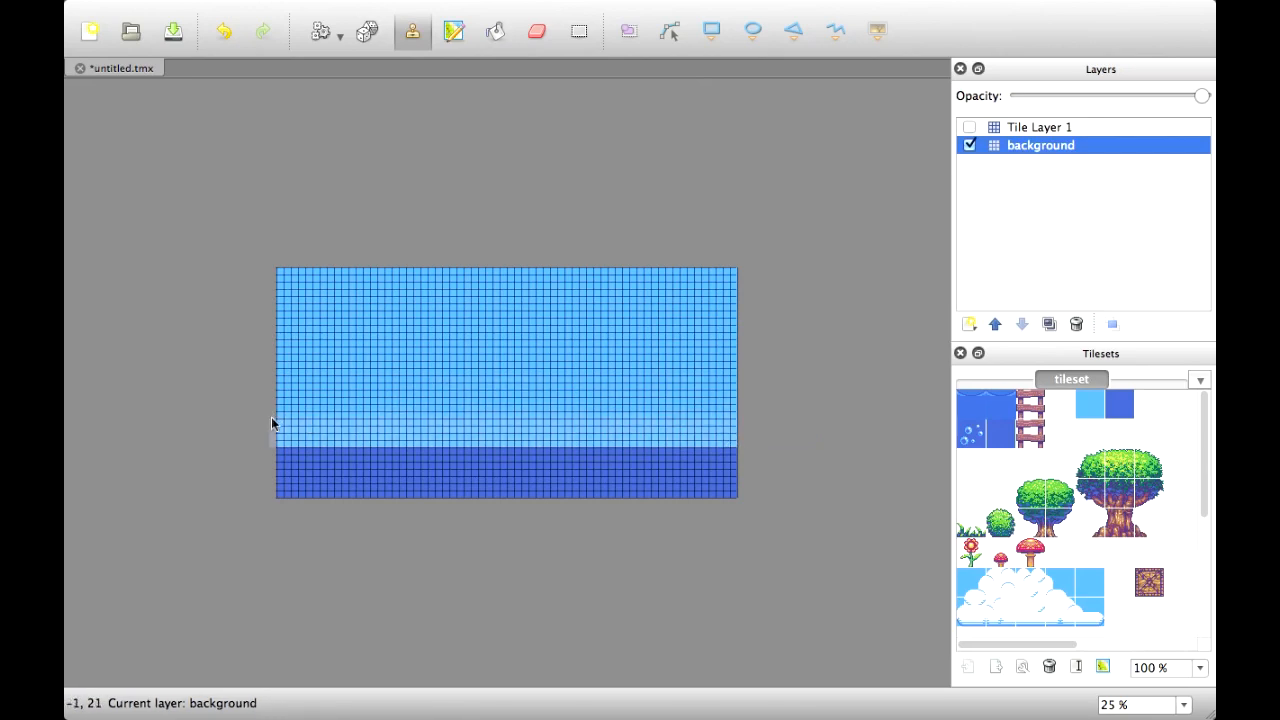
right_drag(278, 420, 279, 421)
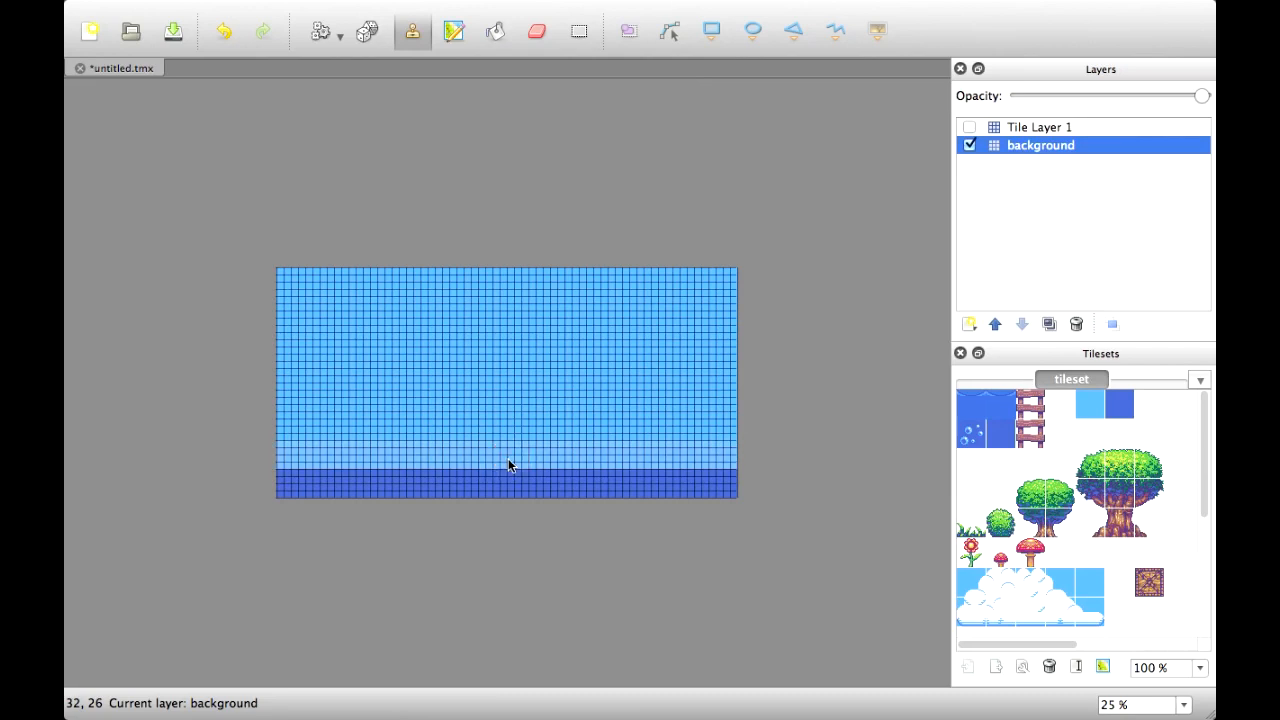
Add a tile layer named water and place it between Tile Layer 1 and background
click(1037, 148)
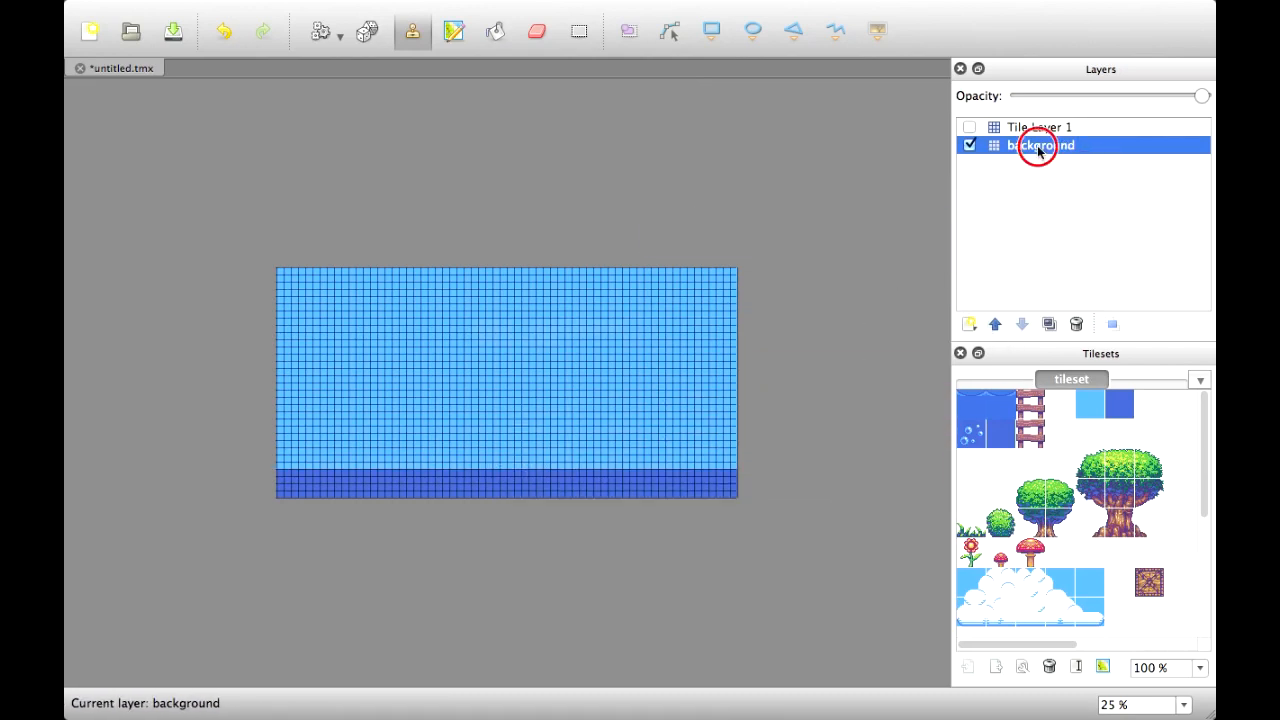
click(969, 326)
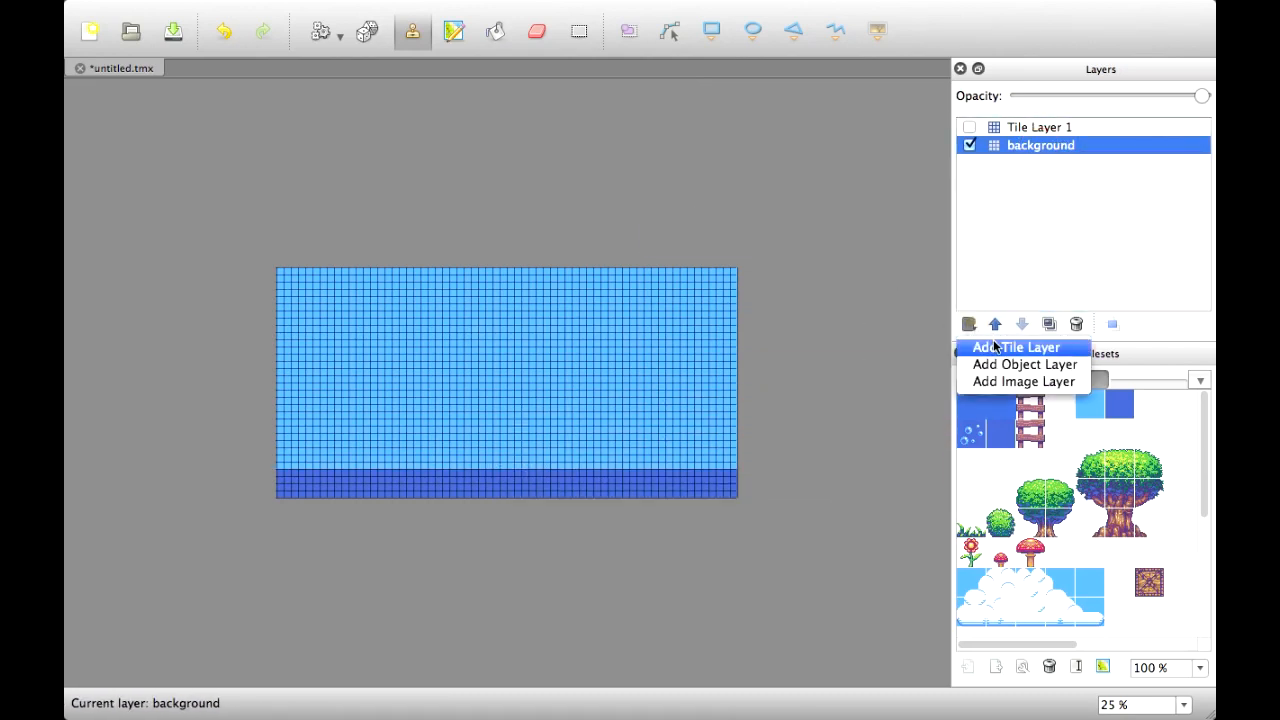
click(1020, 348)
text(water)
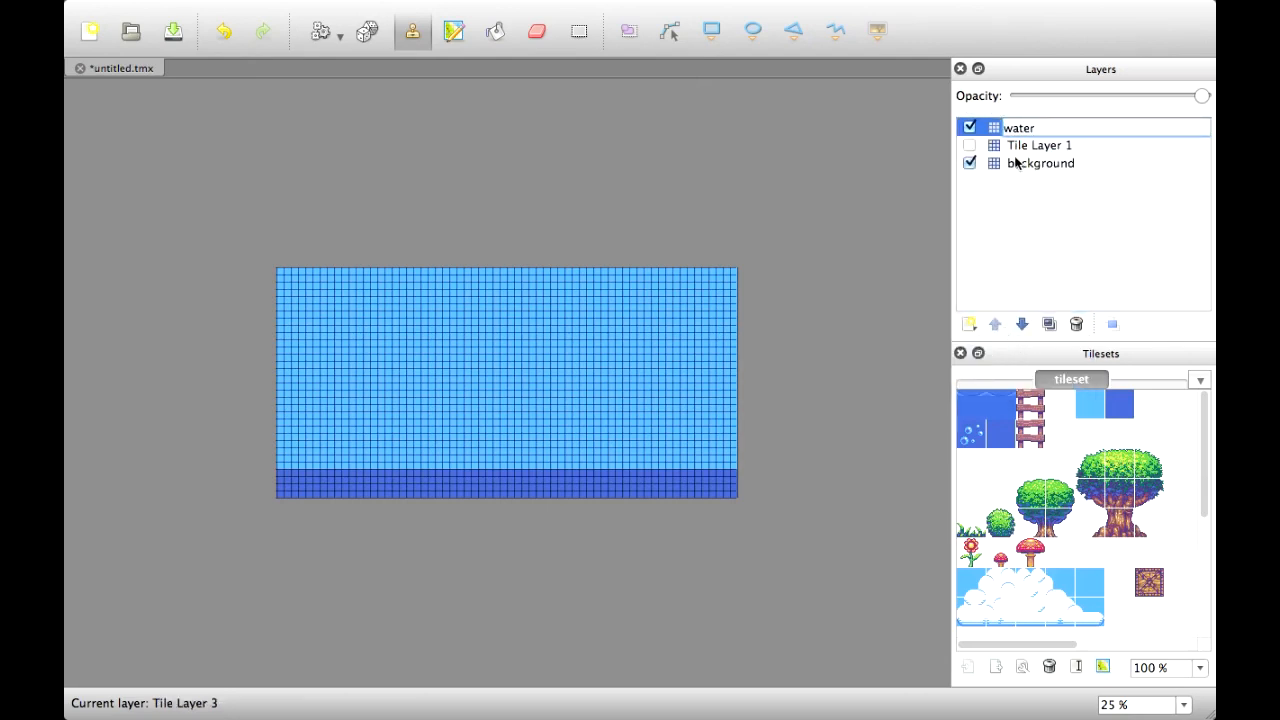
key(Return)
drag(994, 134, 1037, 200)
click(1022, 324)
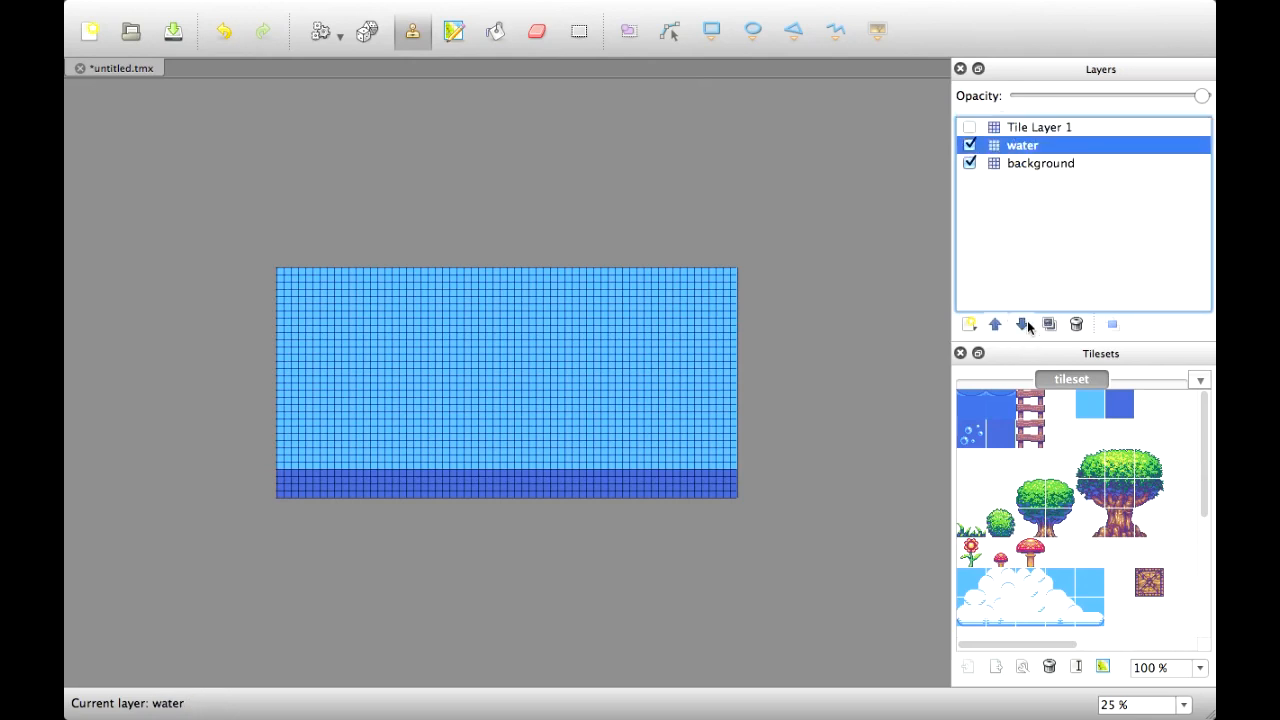
Stamp the two wave-topped water tiles in a row across the map, directly above the dark blue band on the water layer
click(977, 402)
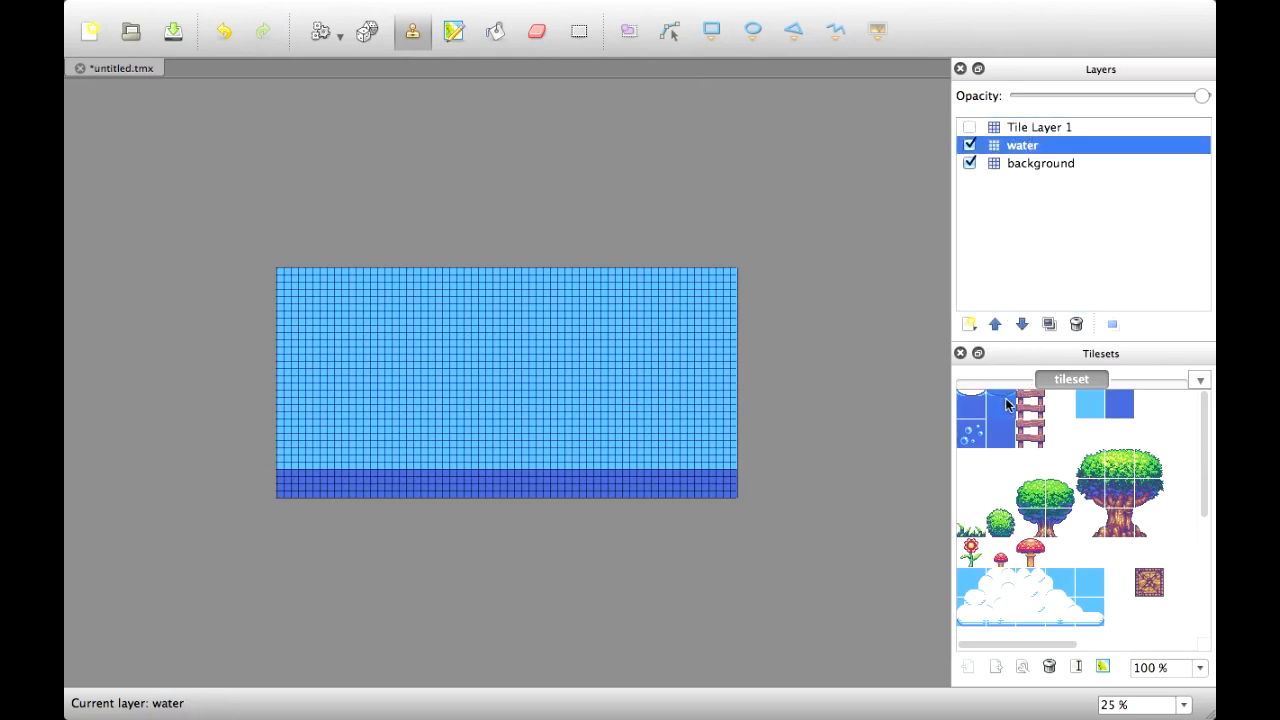
click(720, 466)
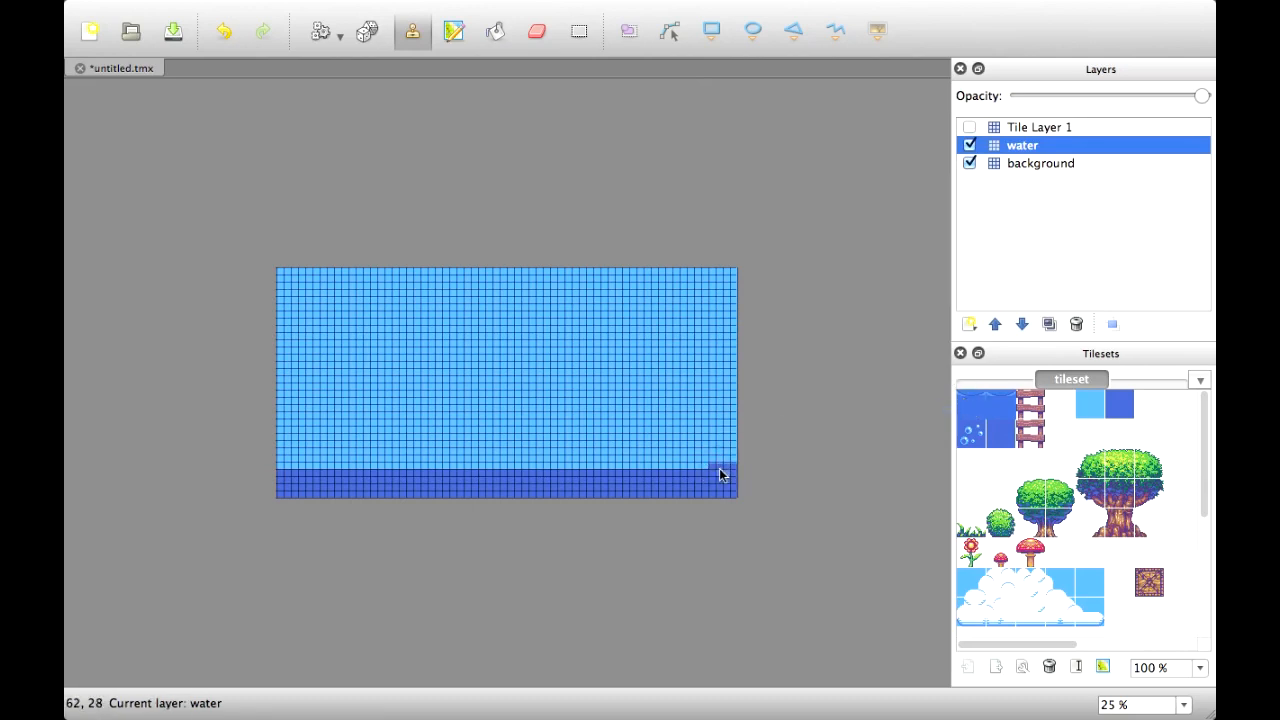
ctrl+scroll(716, 472, up, 1)
ctrl+scroll(868, 553, up, 1)
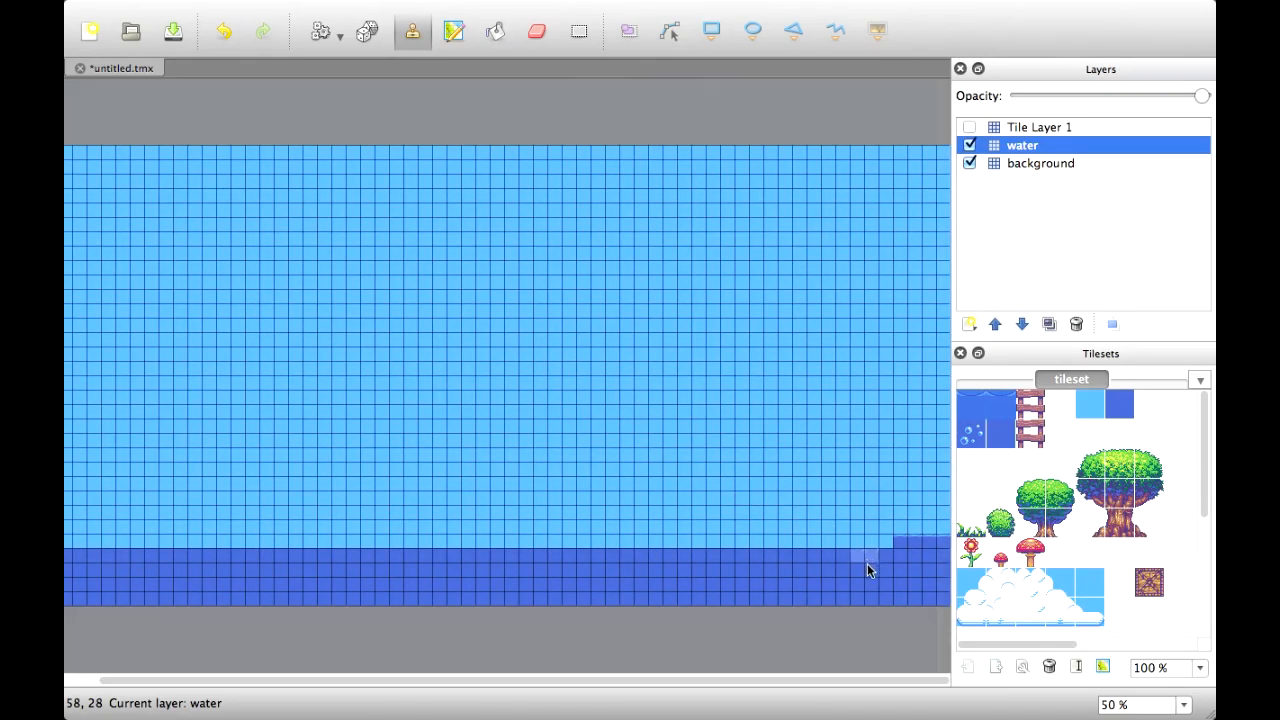
ctrl+scroll(868, 563, up, 2)
mouse_move(144, 556)
mouse_down()
mouse_move(134, 529)
mouse_move(737, 543)
mouse_move(862, 567)
mouse_up()
mouse_move(340, 560)
mouse_down()
mouse_move(63, 557)
mouse_move(874, 523)
mouse_up()
drag(400, 554, 86, 560)
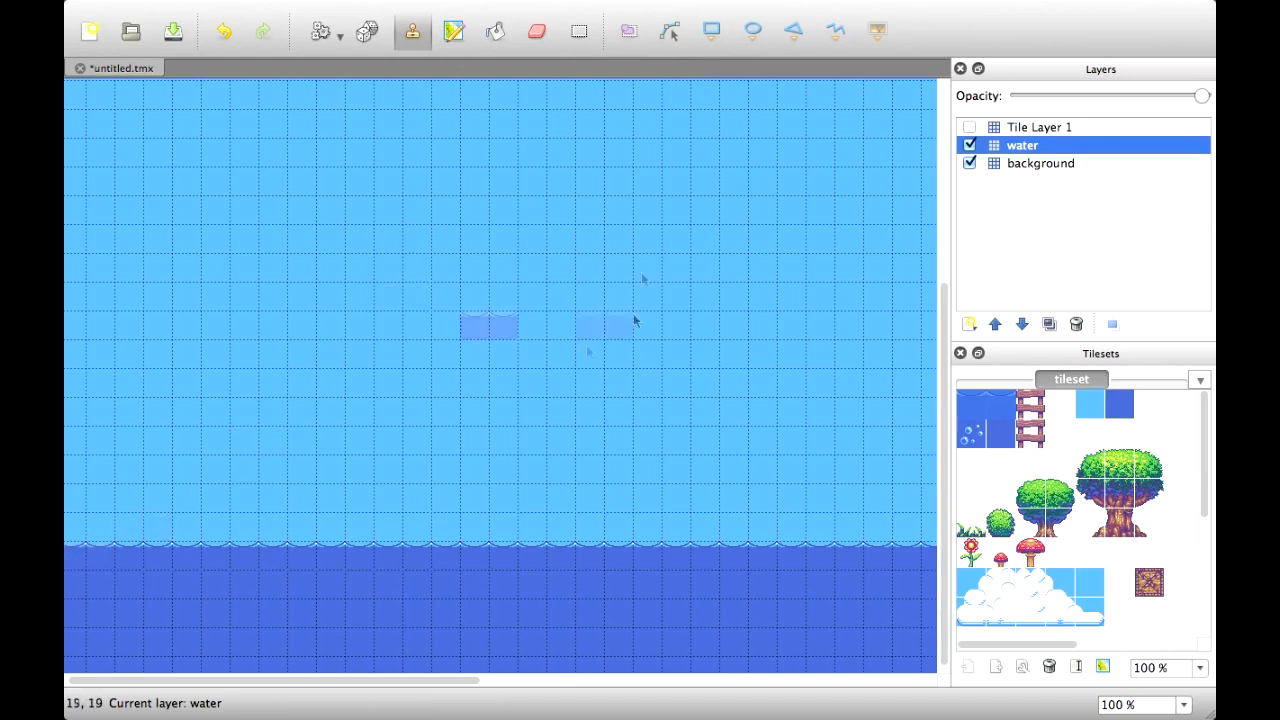
Scatter single bubble tiles at irregular spots throughout the water on the water layer
click(962, 436)
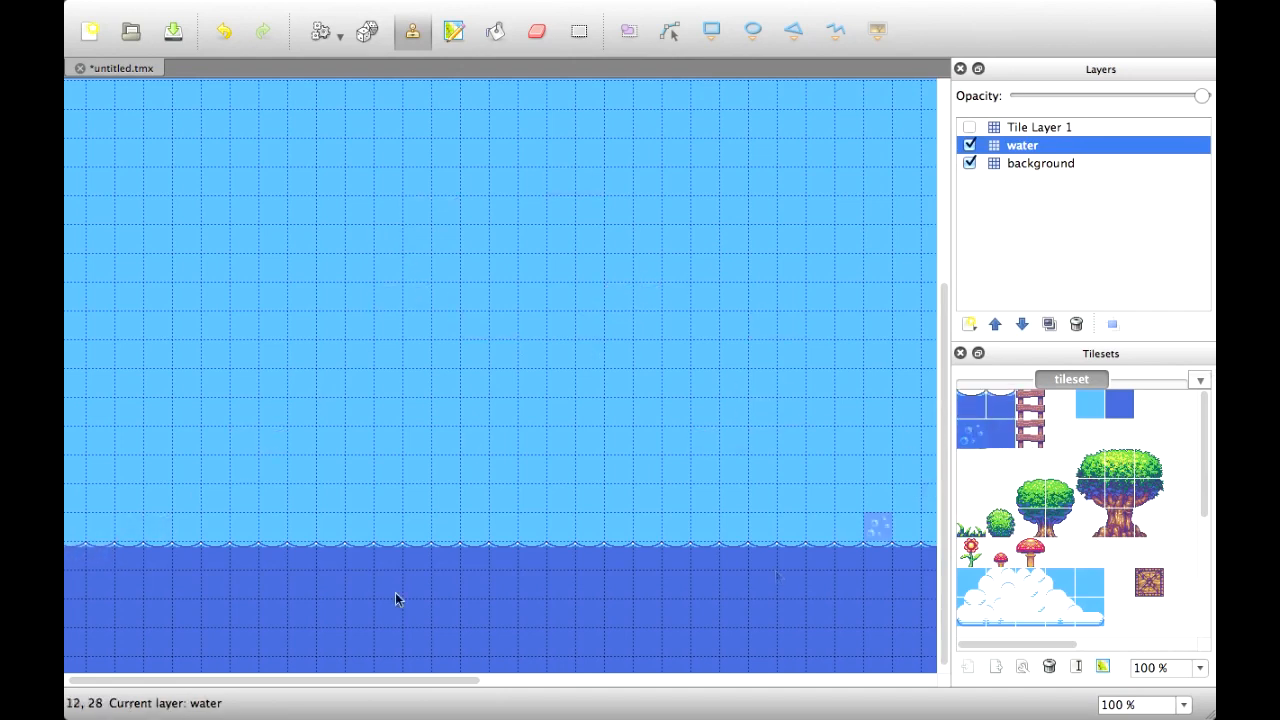
click(100, 590)
click(228, 635)
click(445, 612)
click(330, 585)
click(560, 585)
click(848, 612)
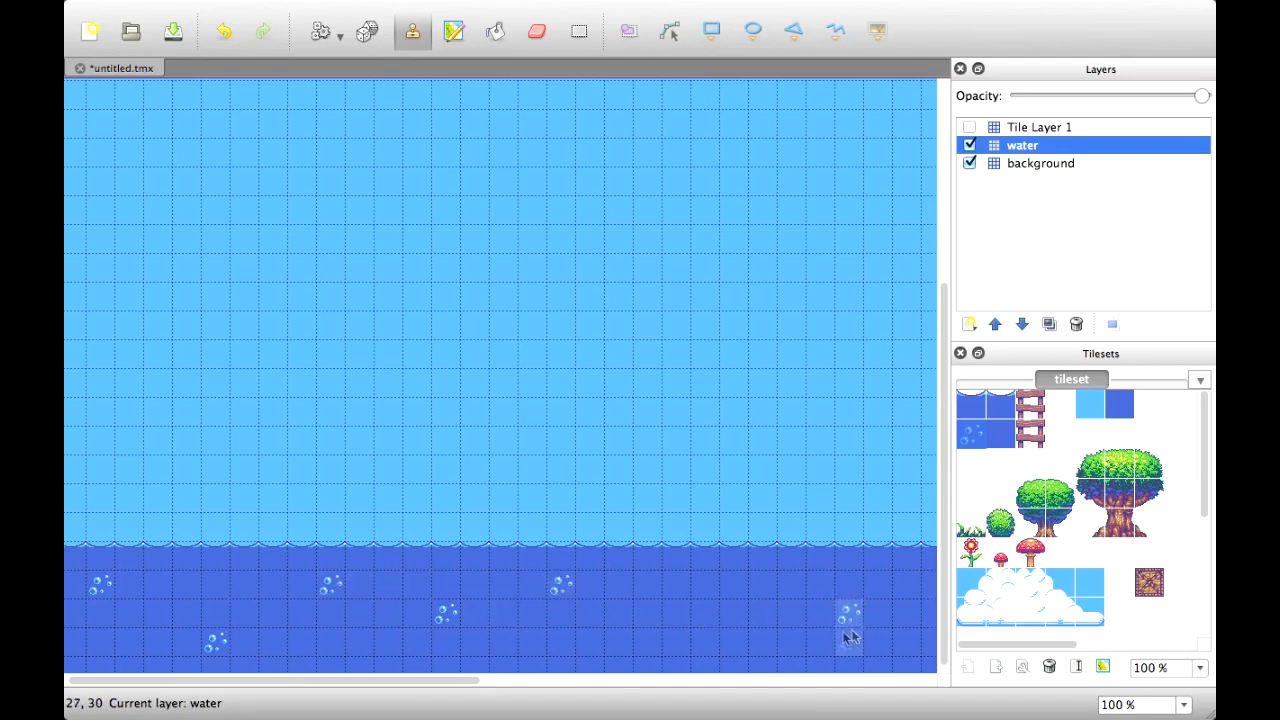
click(733, 612)
click(820, 640)
scroll(882, 636, down, 1)
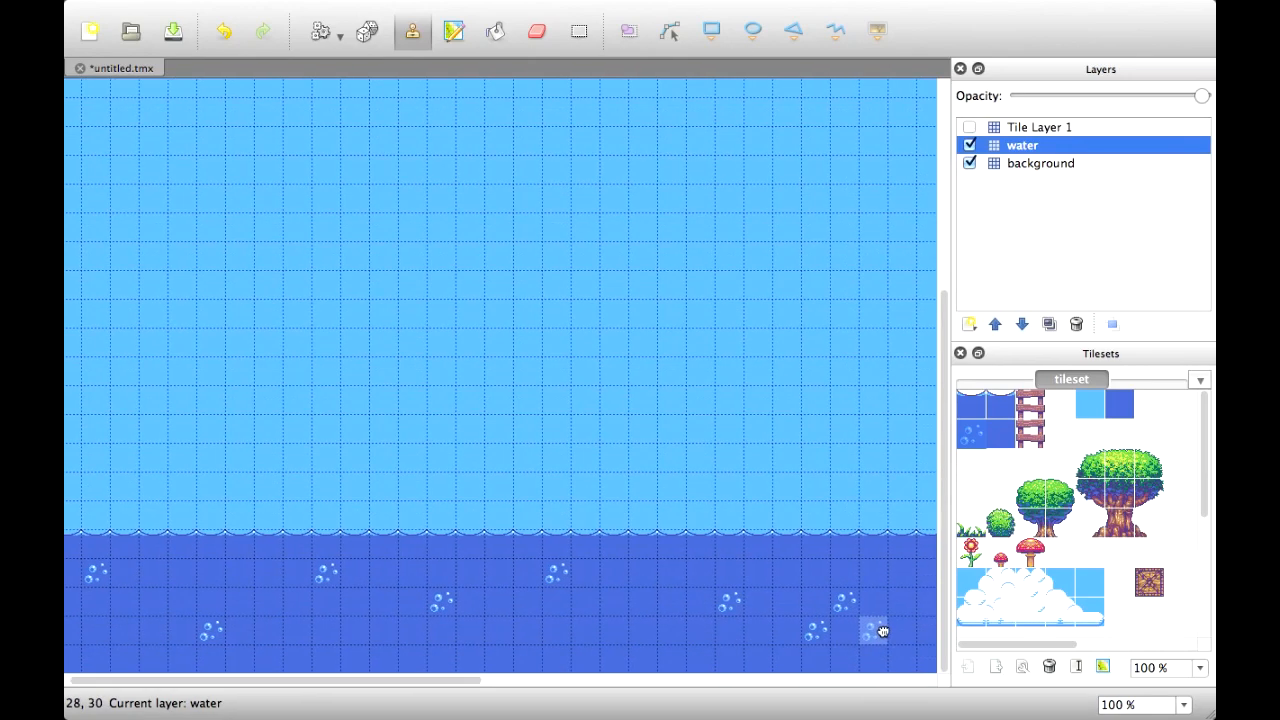
middle_drag(903, 603, 485, 594)
click(796, 602)
click(657, 595)
click(885, 658)
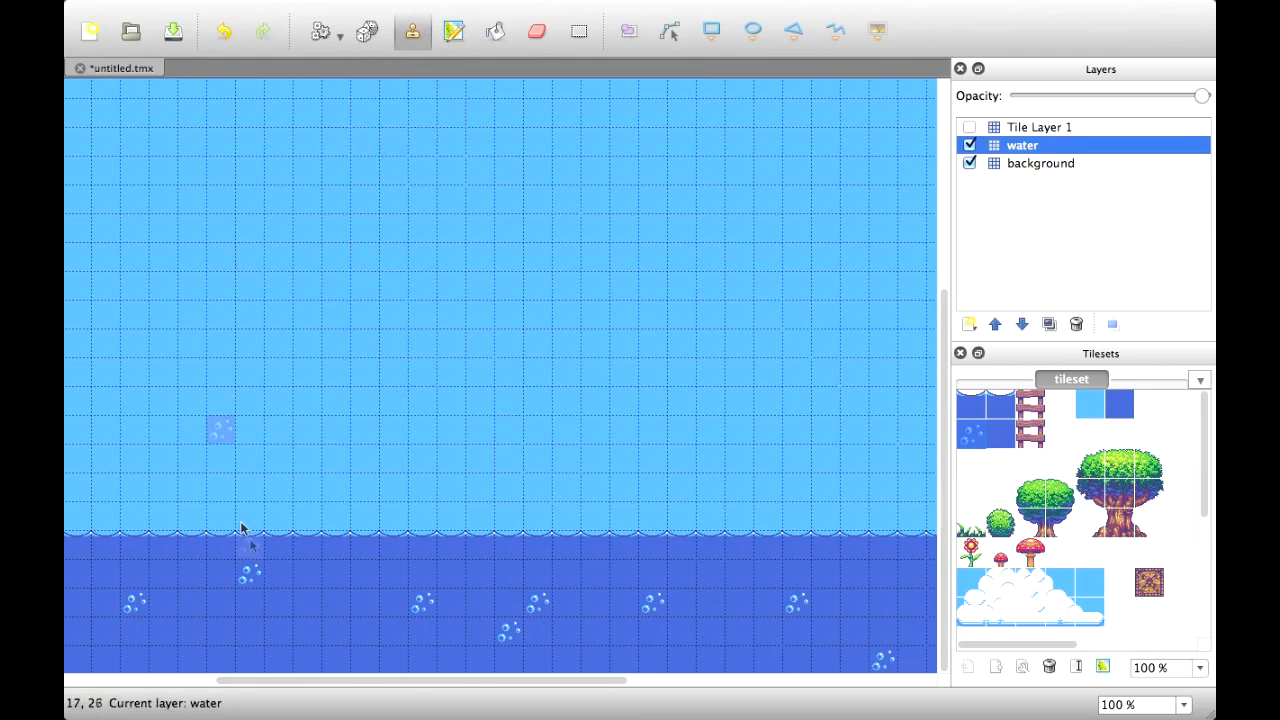
Add another single bubble tile to the water layer, and stamp the two-tile bubble and plain water pair at two spots
click(306, 629)
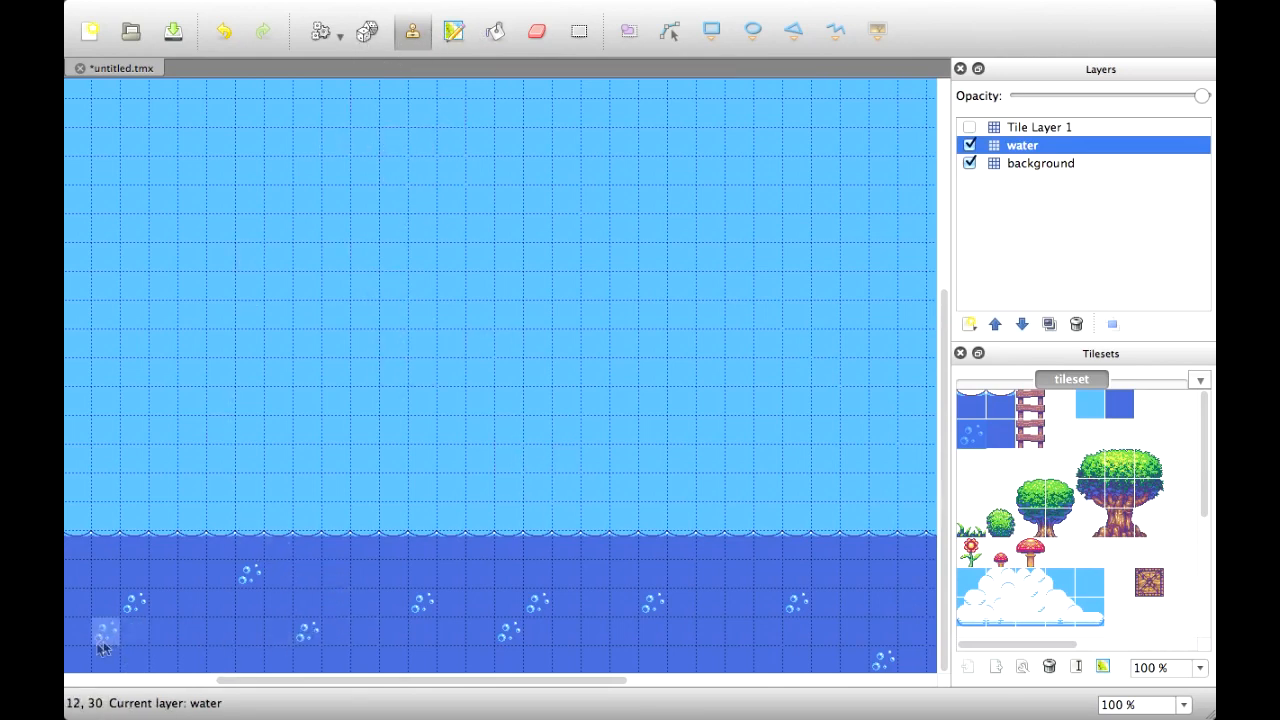
drag(998, 443, 960, 431)
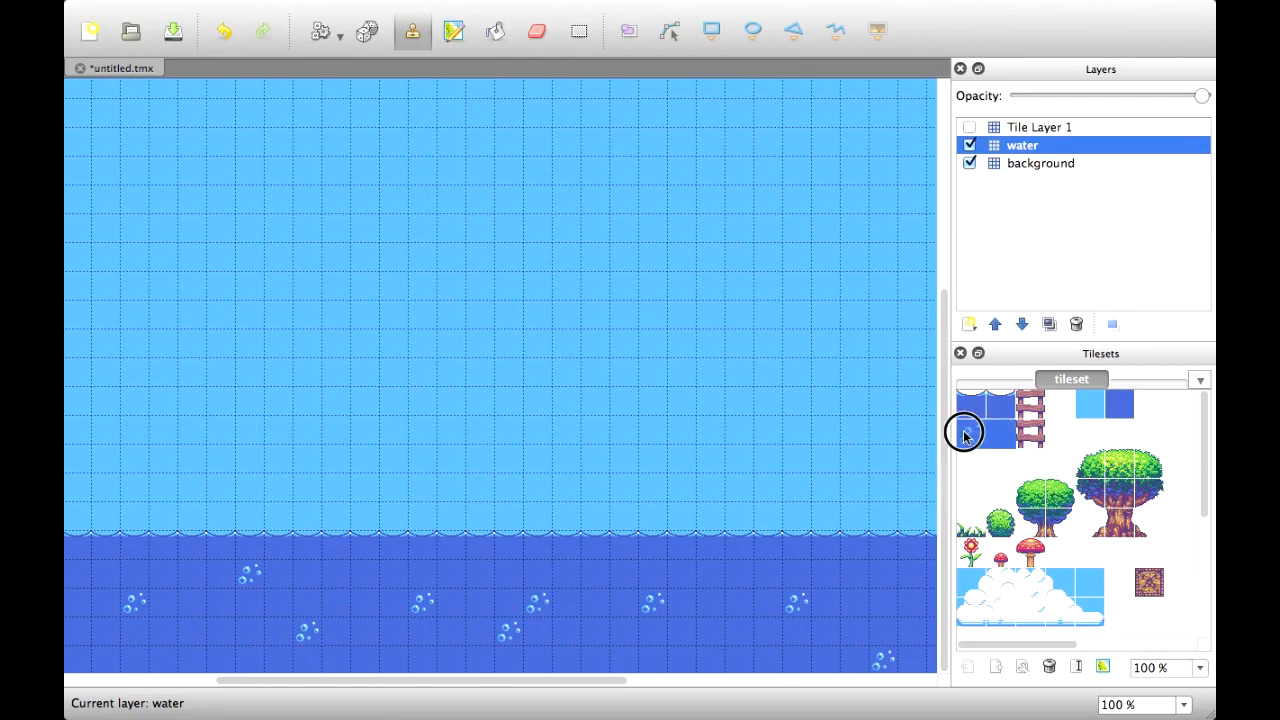
click(651, 605)
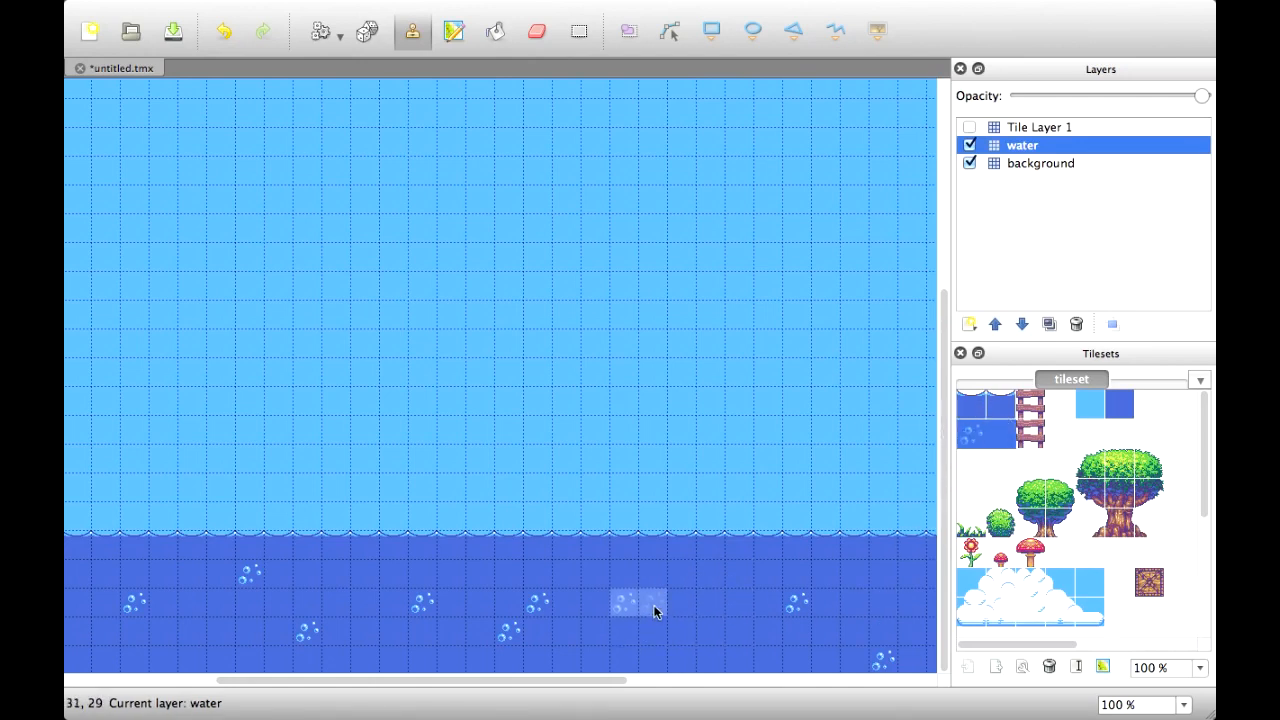
click(362, 574)
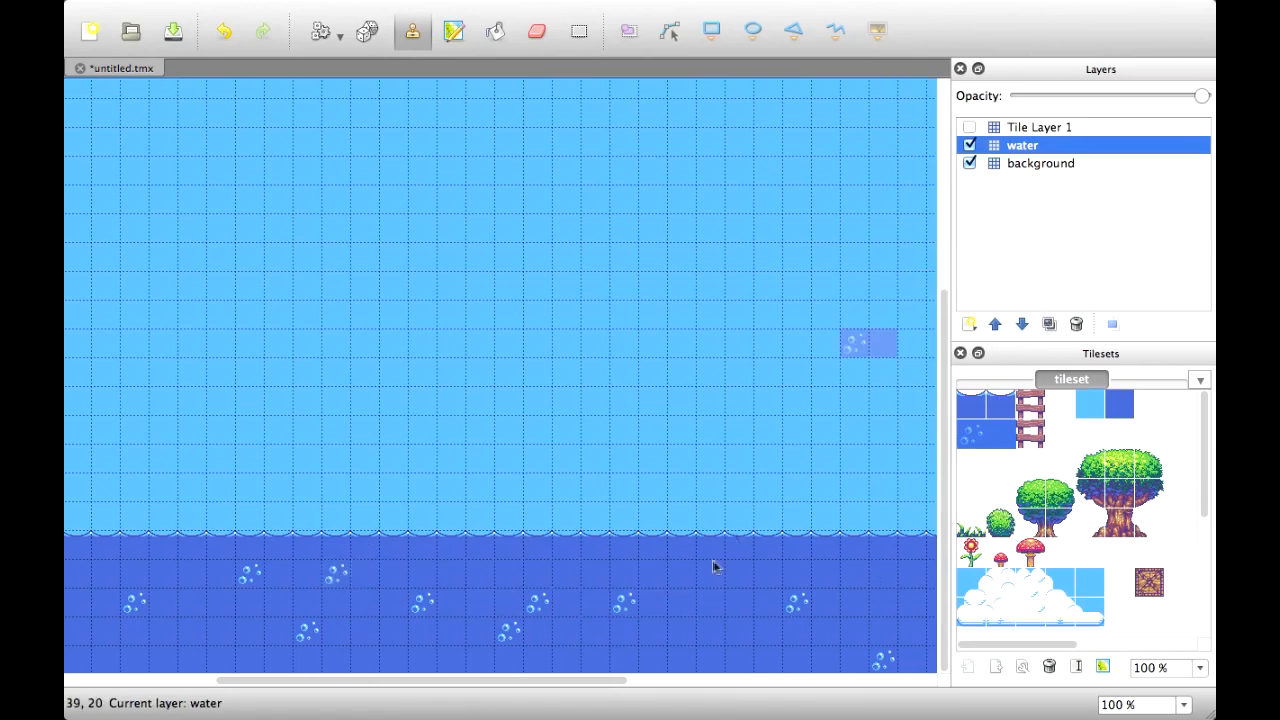
Hide the background layer to inspect the tiles on the water layer alone, and show the background again
click(969, 164)
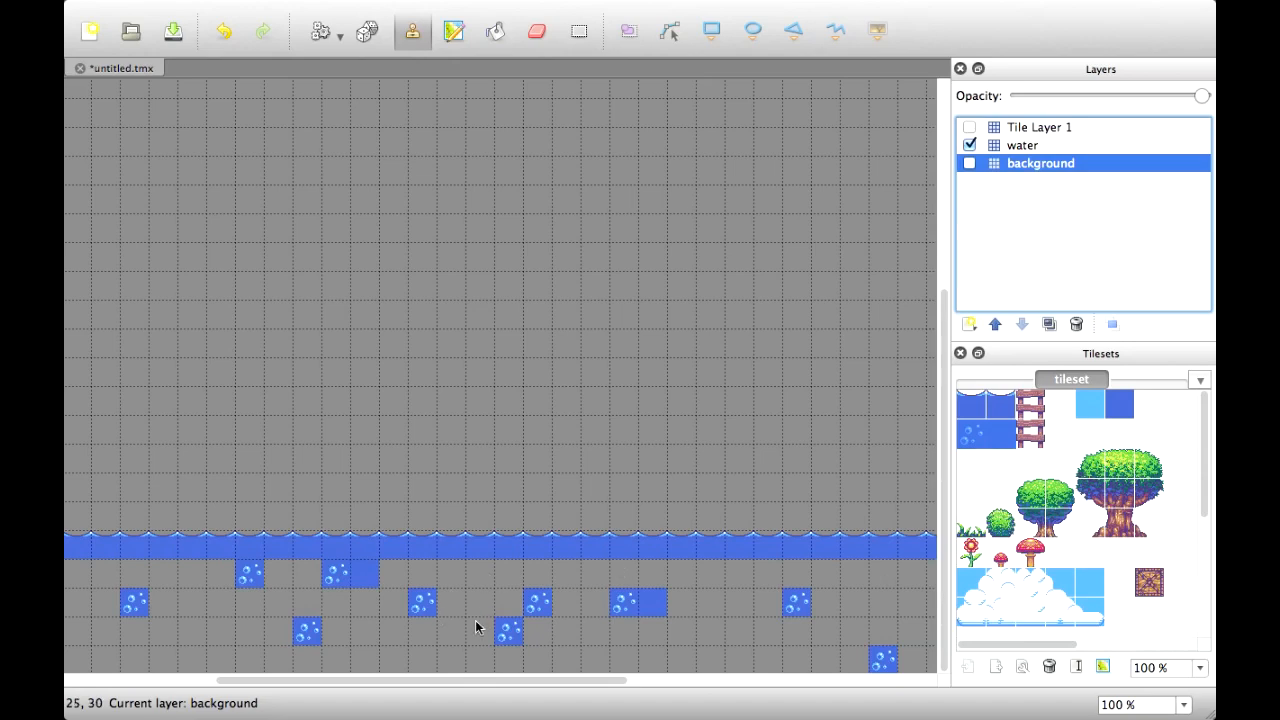
ctrl+scroll(464, 630, down, 2)
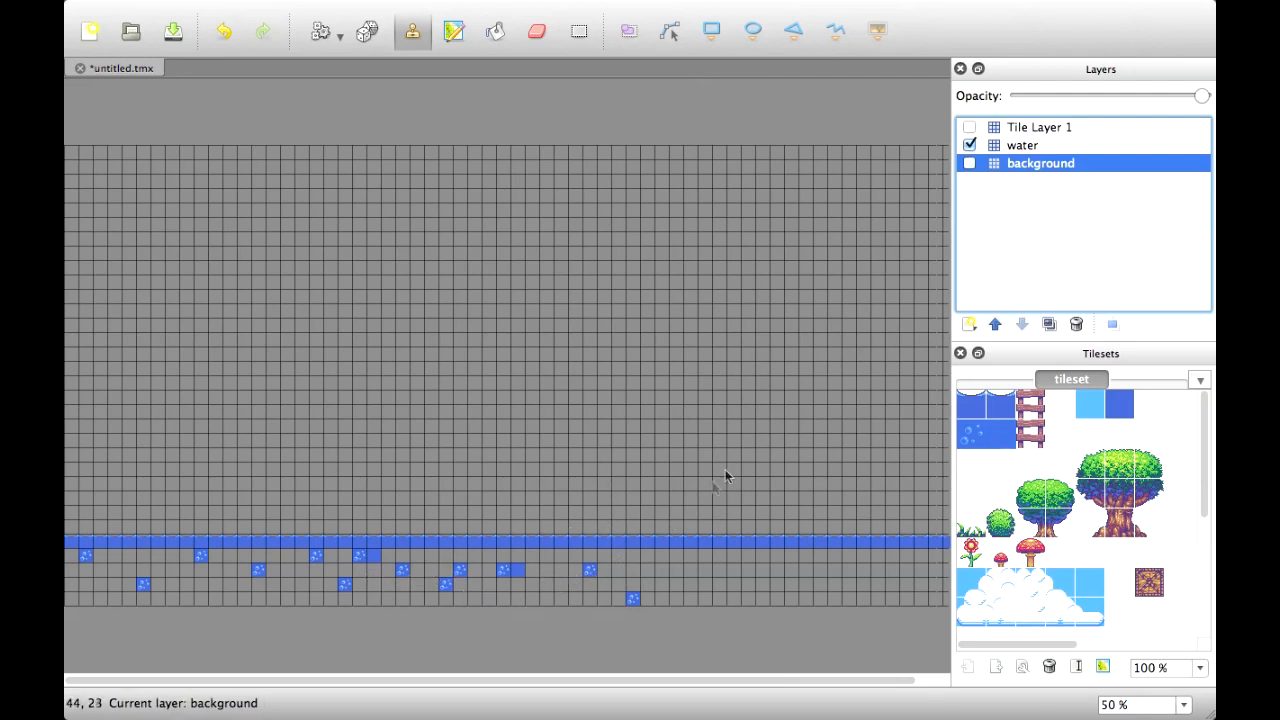
click(969, 164)
Rename Tile Layer 1 as ground and make the layer visible
double_click(1032, 128)
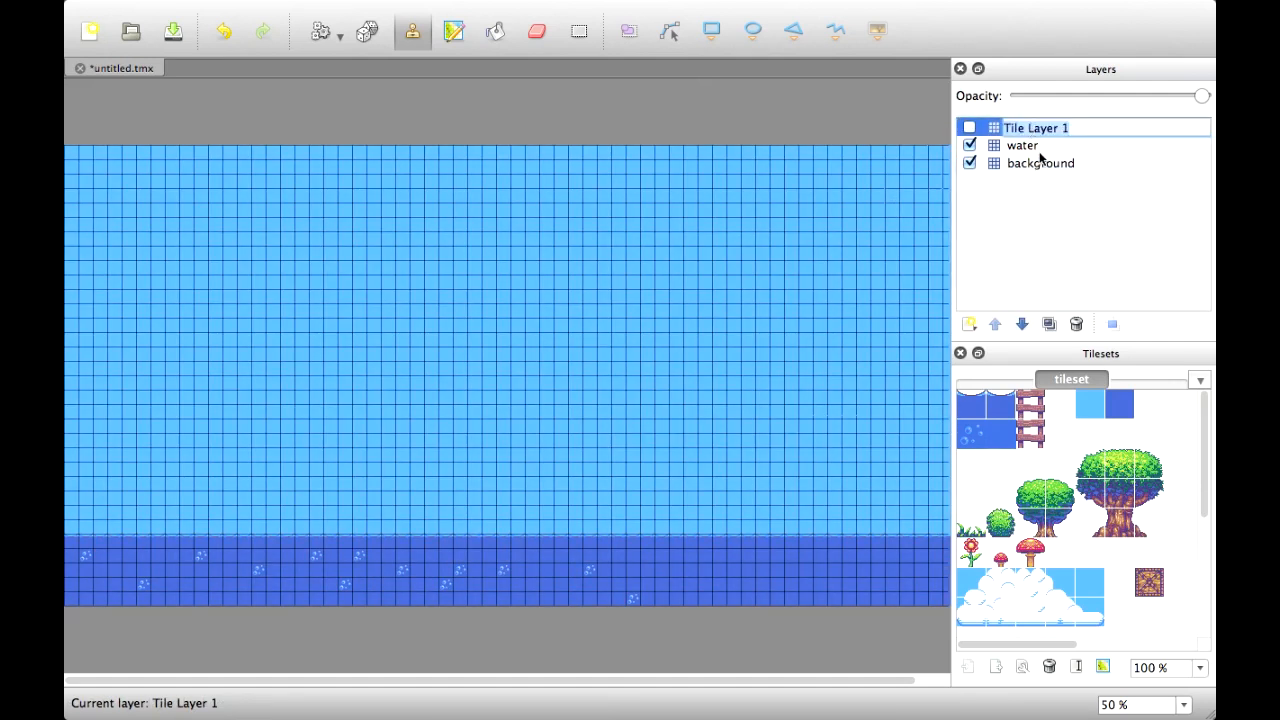
text(C)
Stamp the grass-topped strip of the orange ground tiles at several heights above the water as floating platforms on the ground layer
drag(1182, 523, 977, 526)
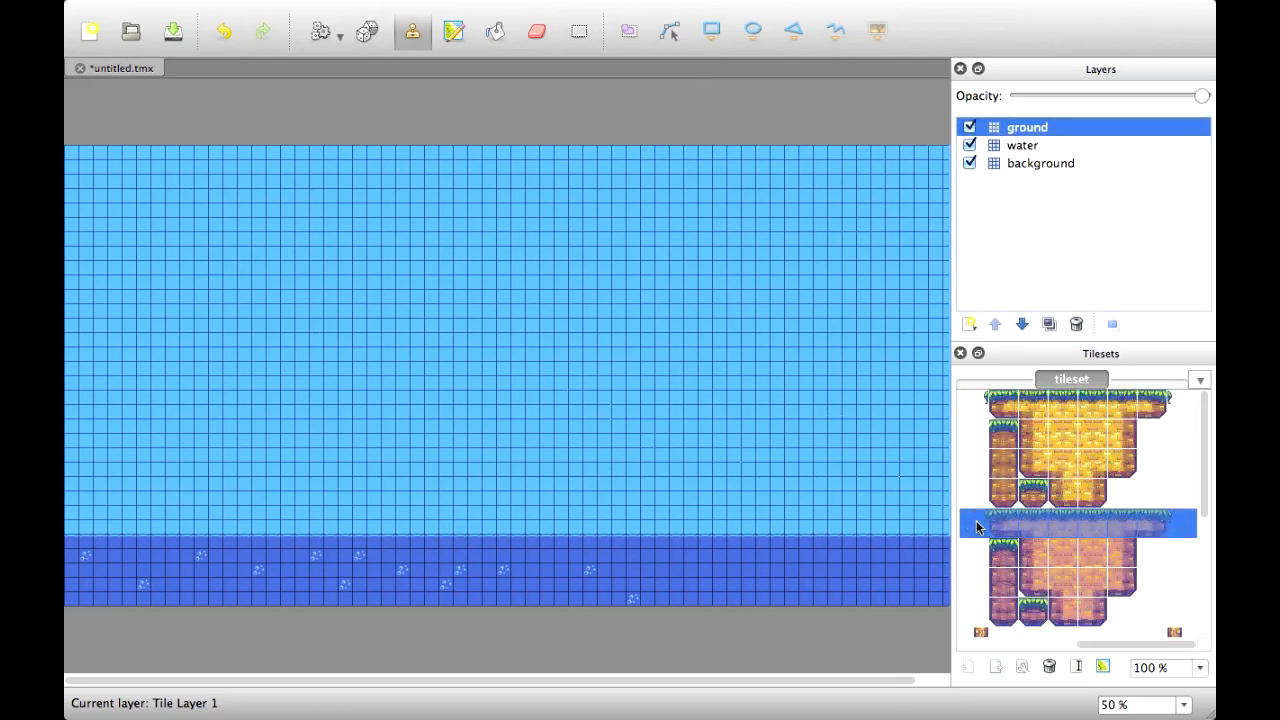
click(376, 455)
click(503, 497)
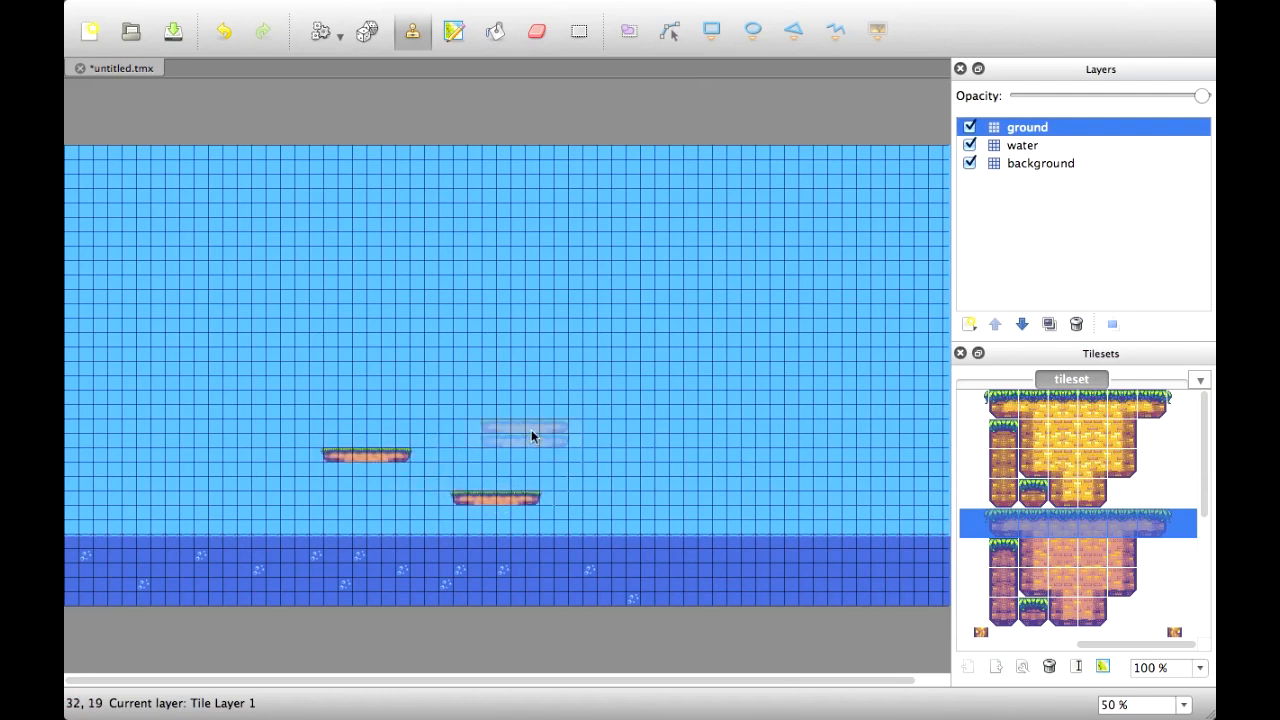
click(566, 423)
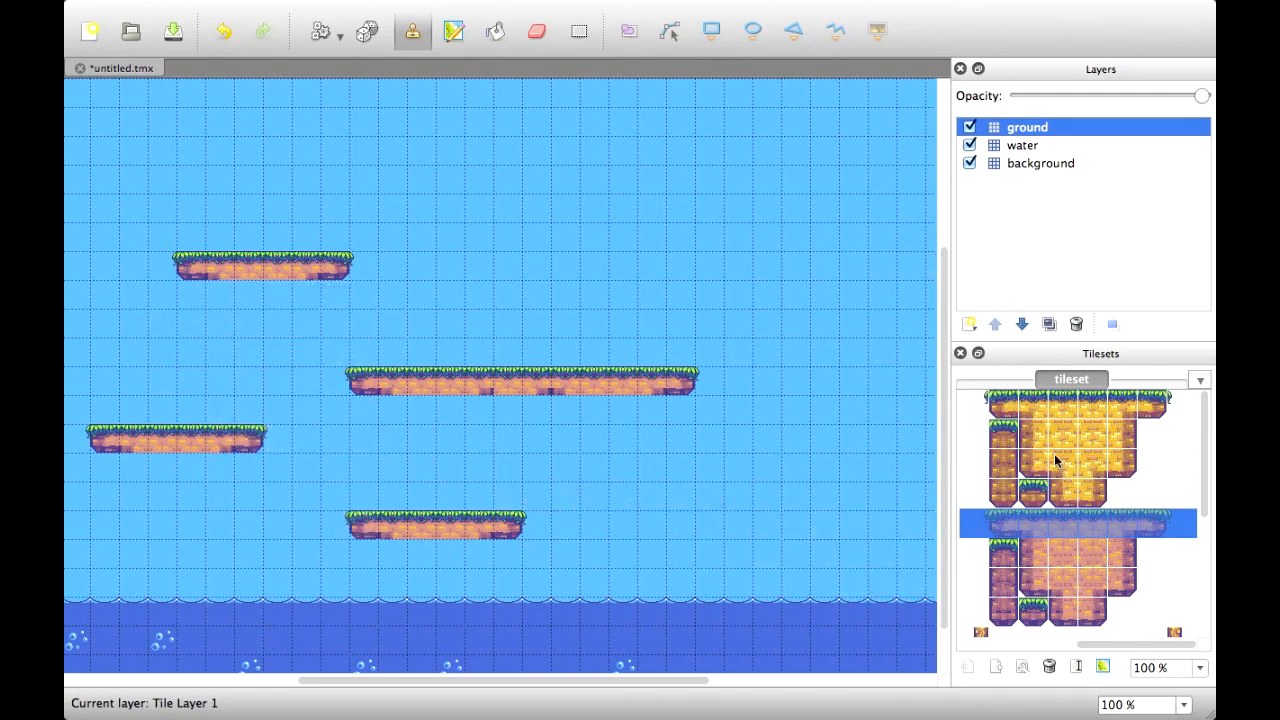
Stamp the orange brick body tiles under the double-length platform on the ground layer
drag(1120, 470, 1040, 436)
click(442, 435)
click(633, 433)
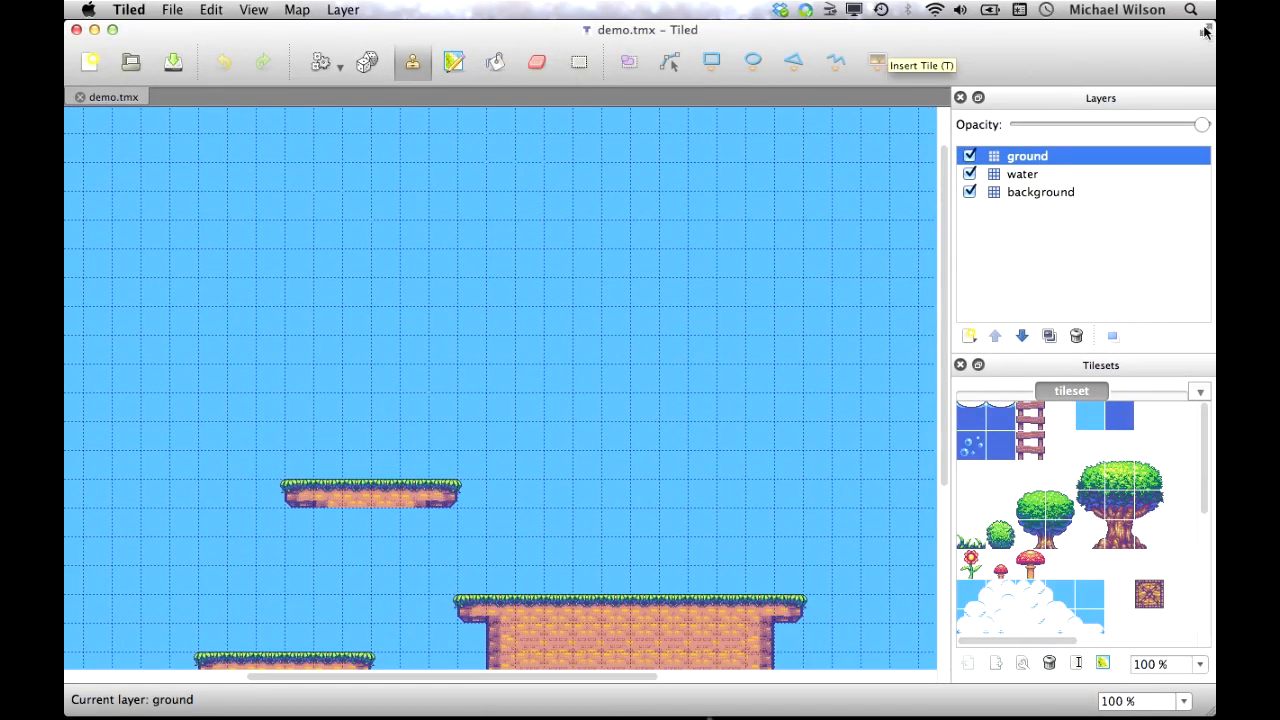
Capture a full-width row of the wide platform's brick body and stamp it downward until it covers the wave row
click(1204, 32)
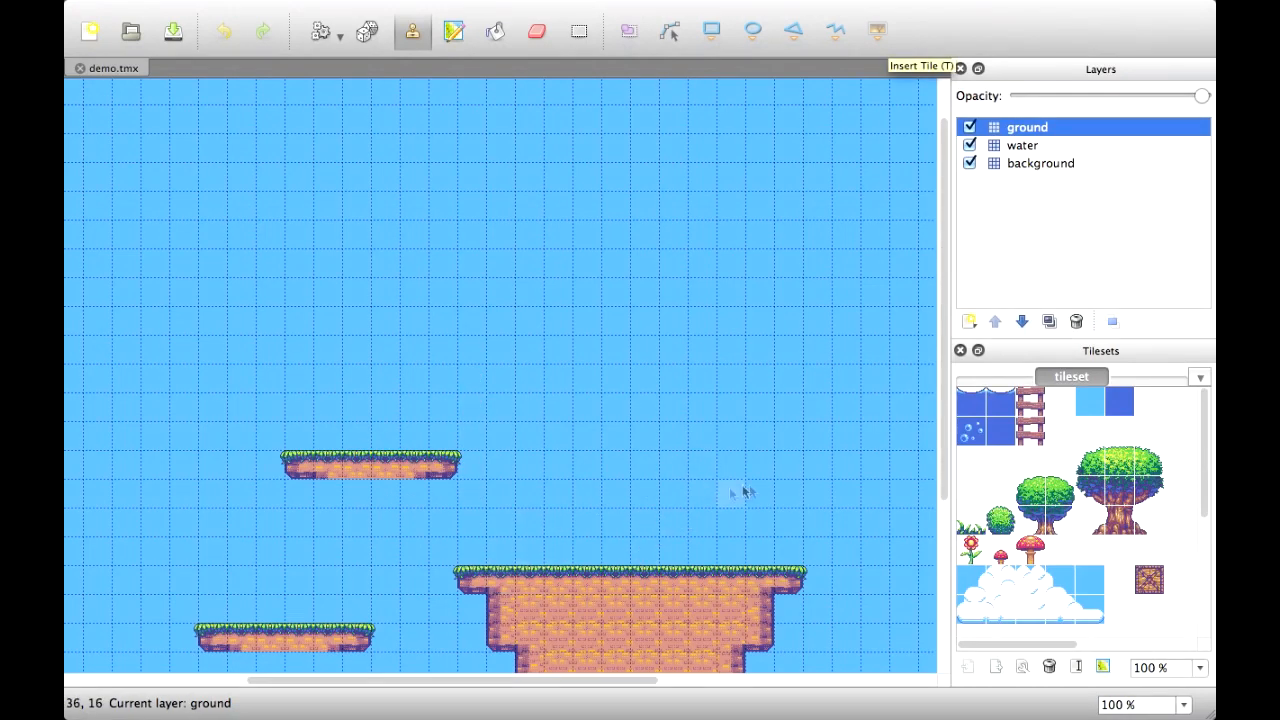
scroll(886, 434, down, 5)
scroll(740, 455, up, 4)
scroll(698, 445, down, 2)
middle_drag(472, 367, 520, 336)
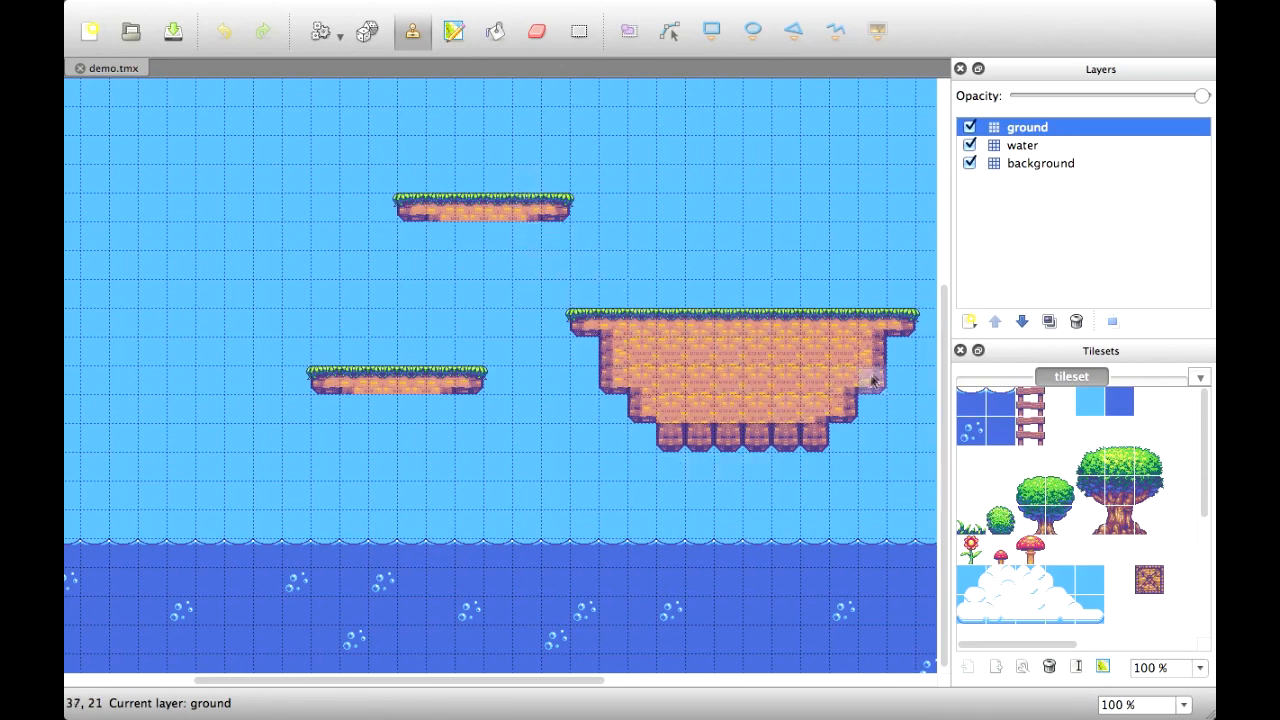
right_drag(880, 357, 642, 342)
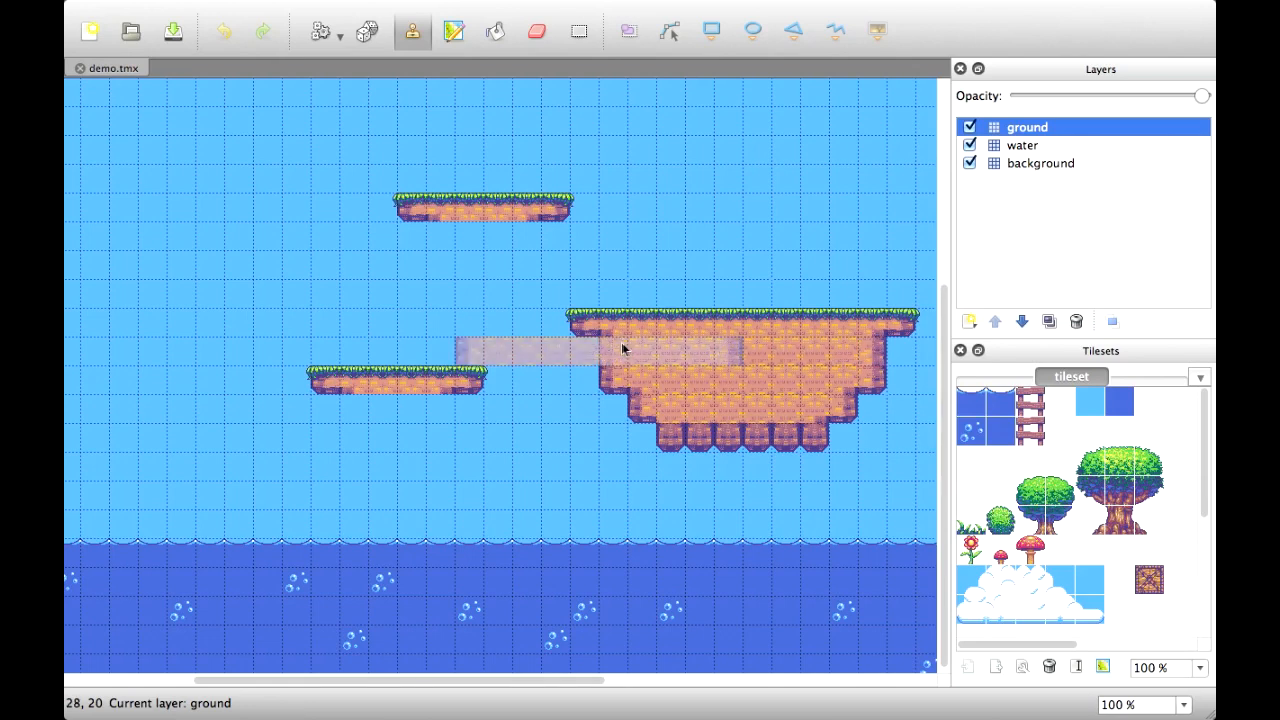
drag(766, 386, 768, 545)
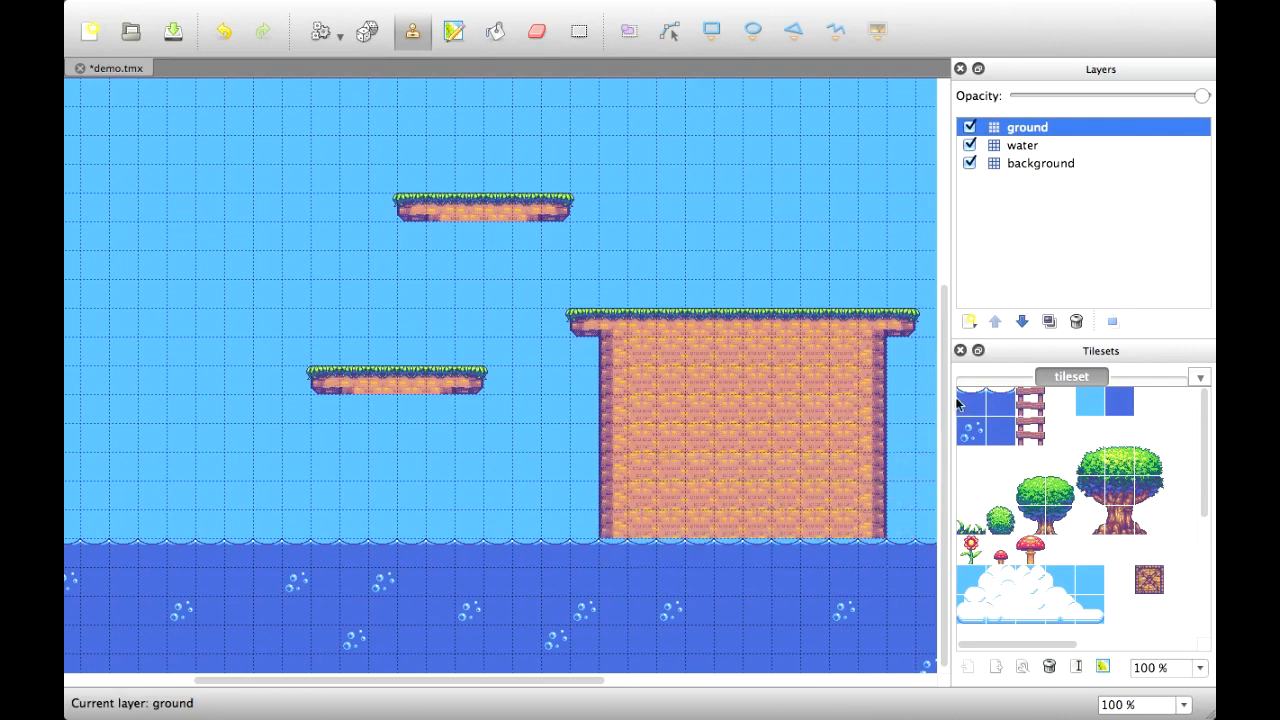
click(755, 549)
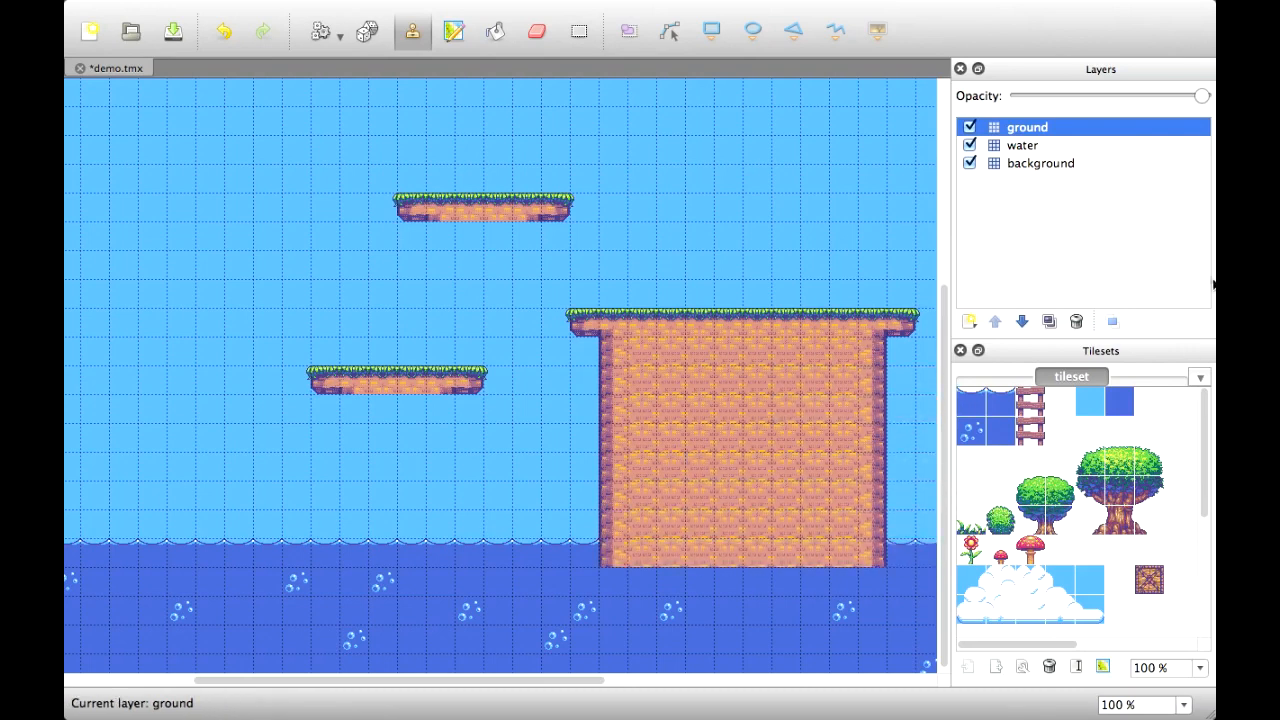
Move the water layer above the ground layer
click(1037, 147)
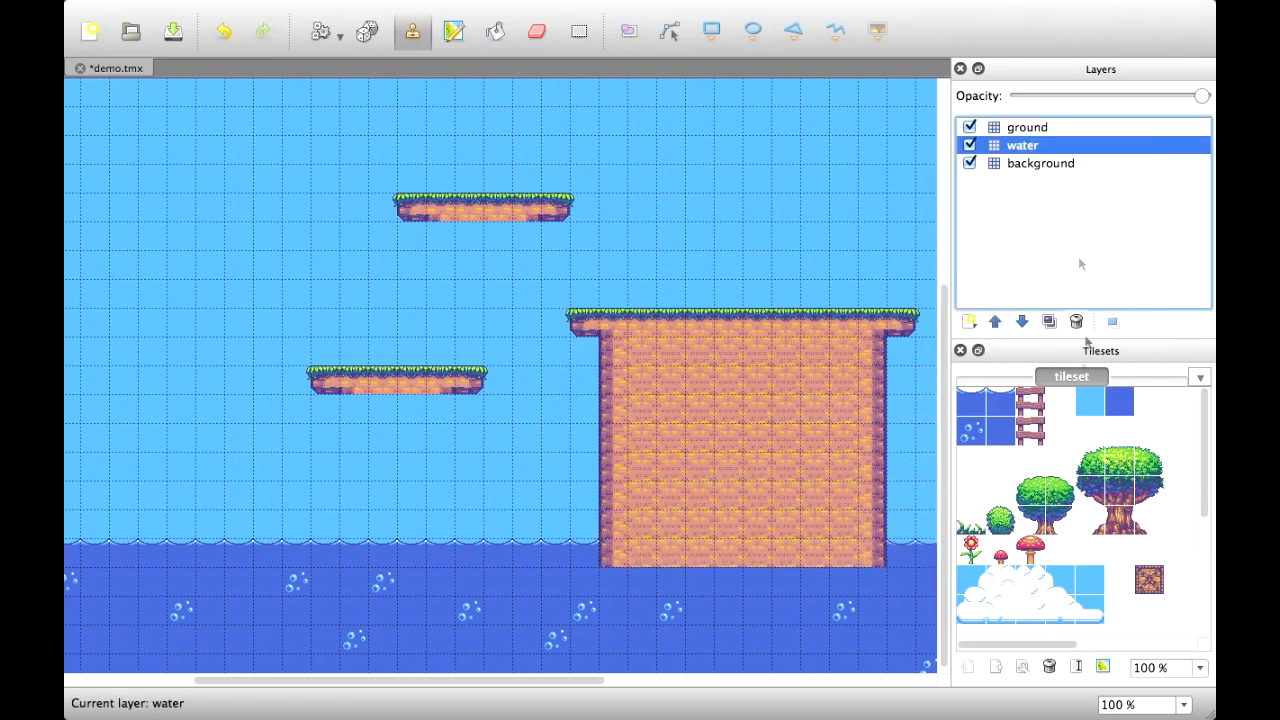
click(996, 322)
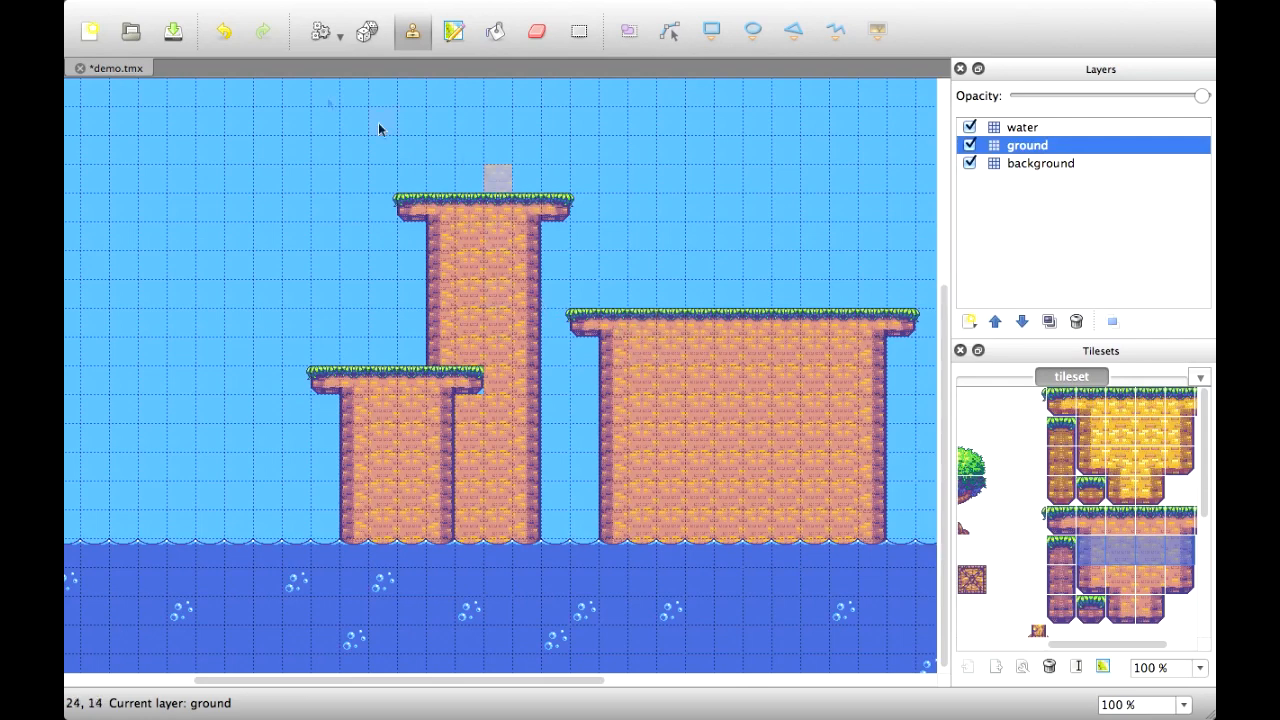
Save the map and open its export
click(172, 34)
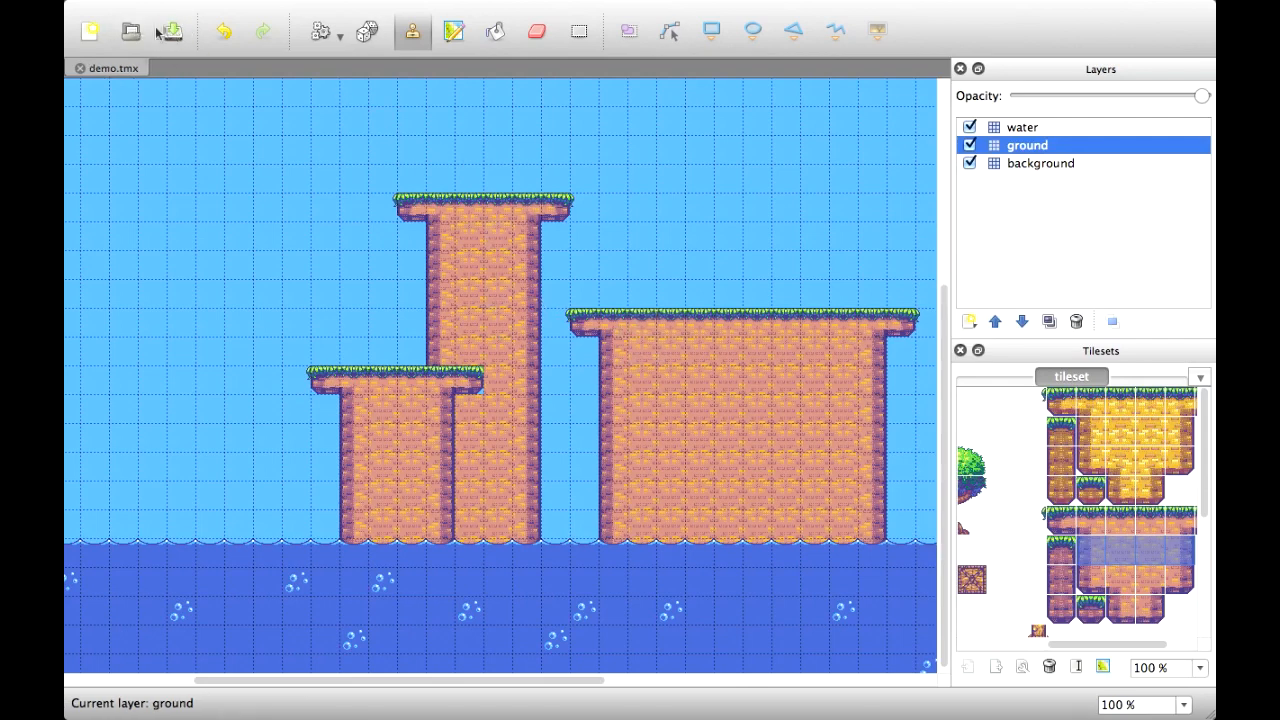
mouse_move(122, 8)
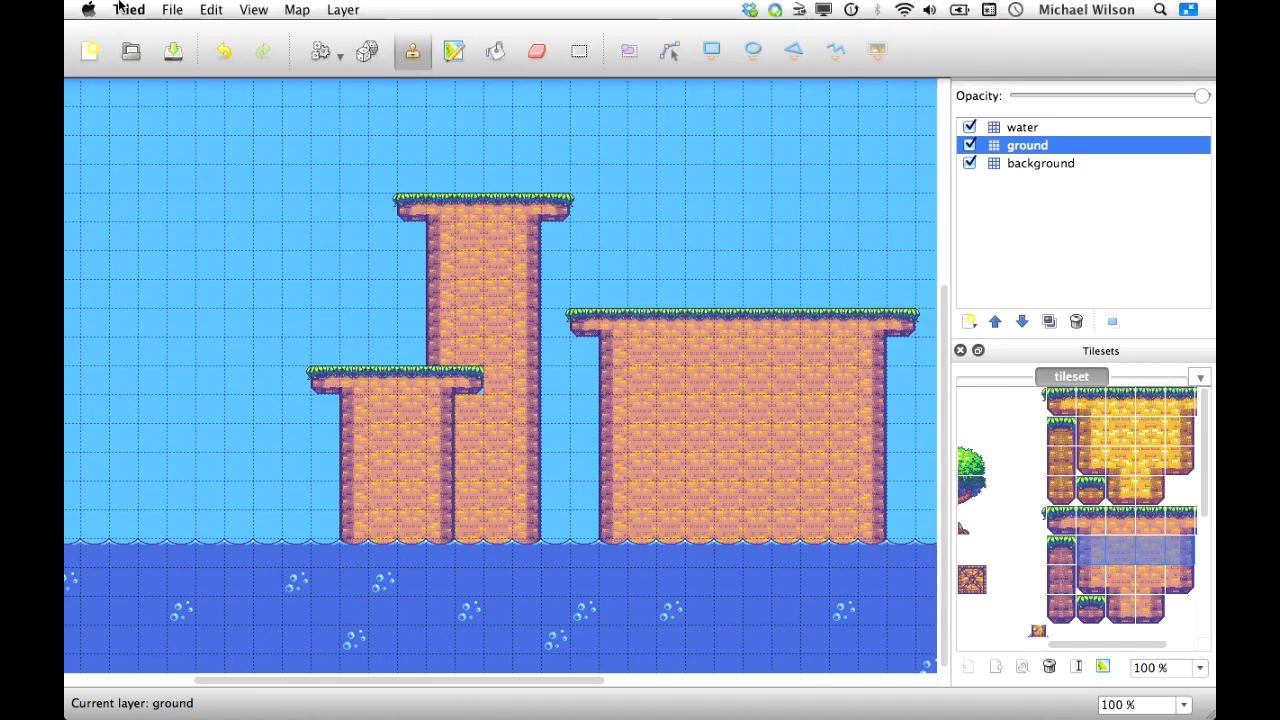
click(173, 10)
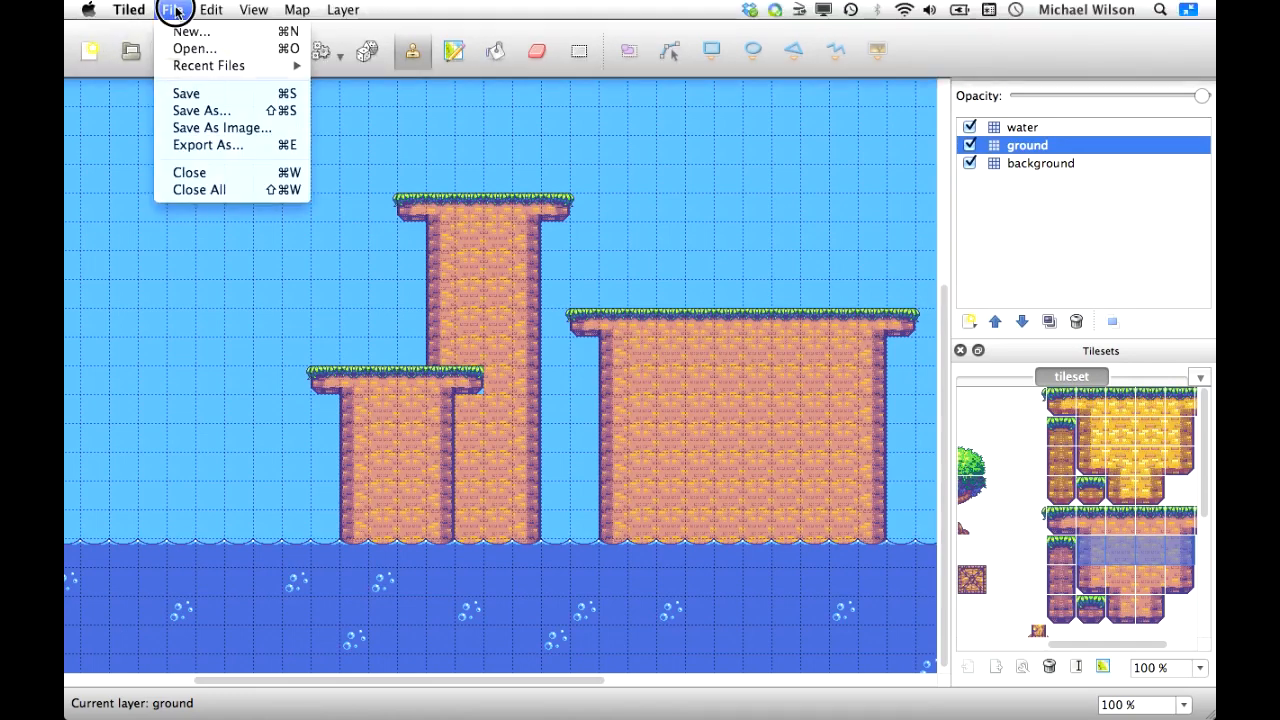
click(208, 145)
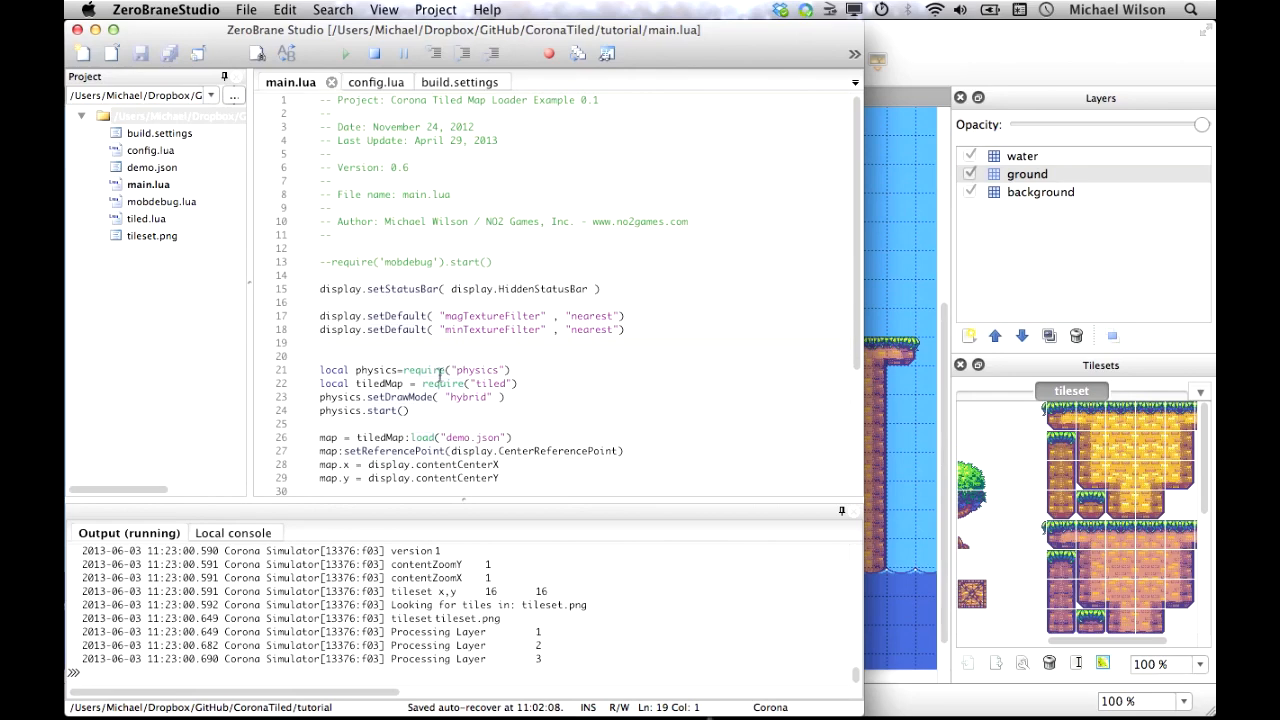
Switch to ZeroBrane Studio and examine main.lua: the texture filter defaults, the physics and tiled requires, setDrawMode, and the line loading demo.json
scroll(445, 370, down, 5)
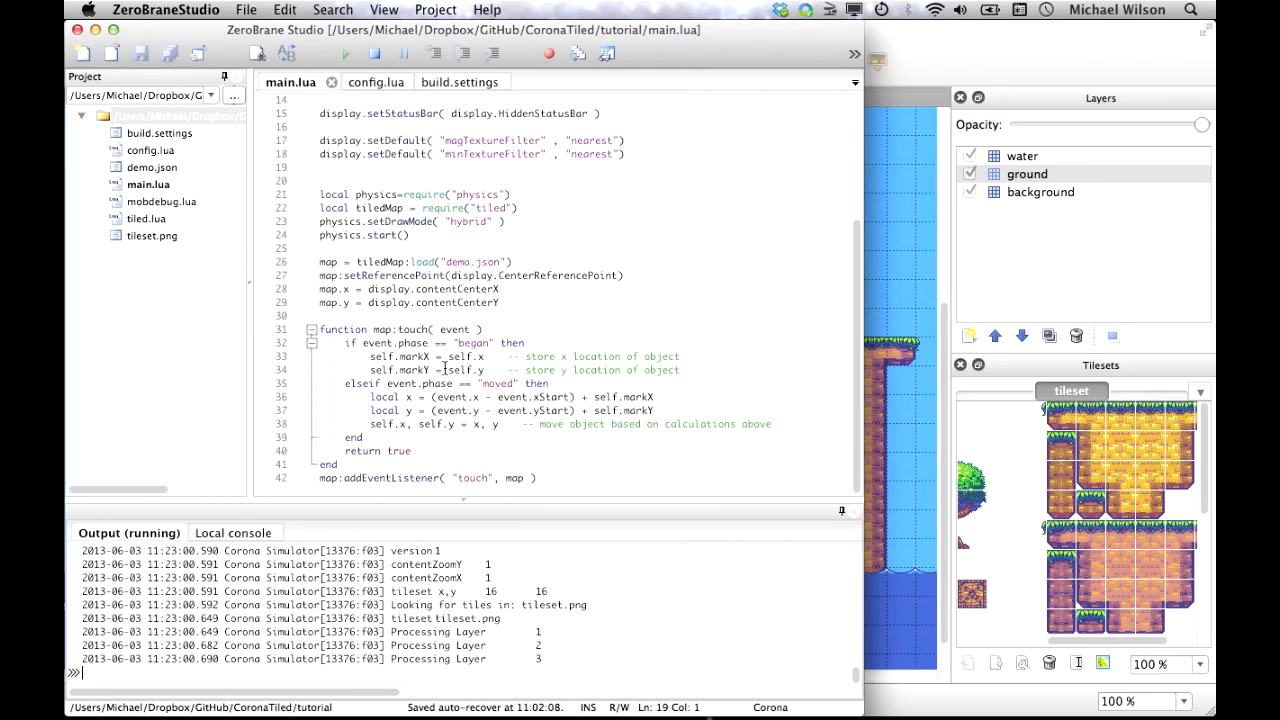
click(300, 83)
drag(320, 138, 626, 159)
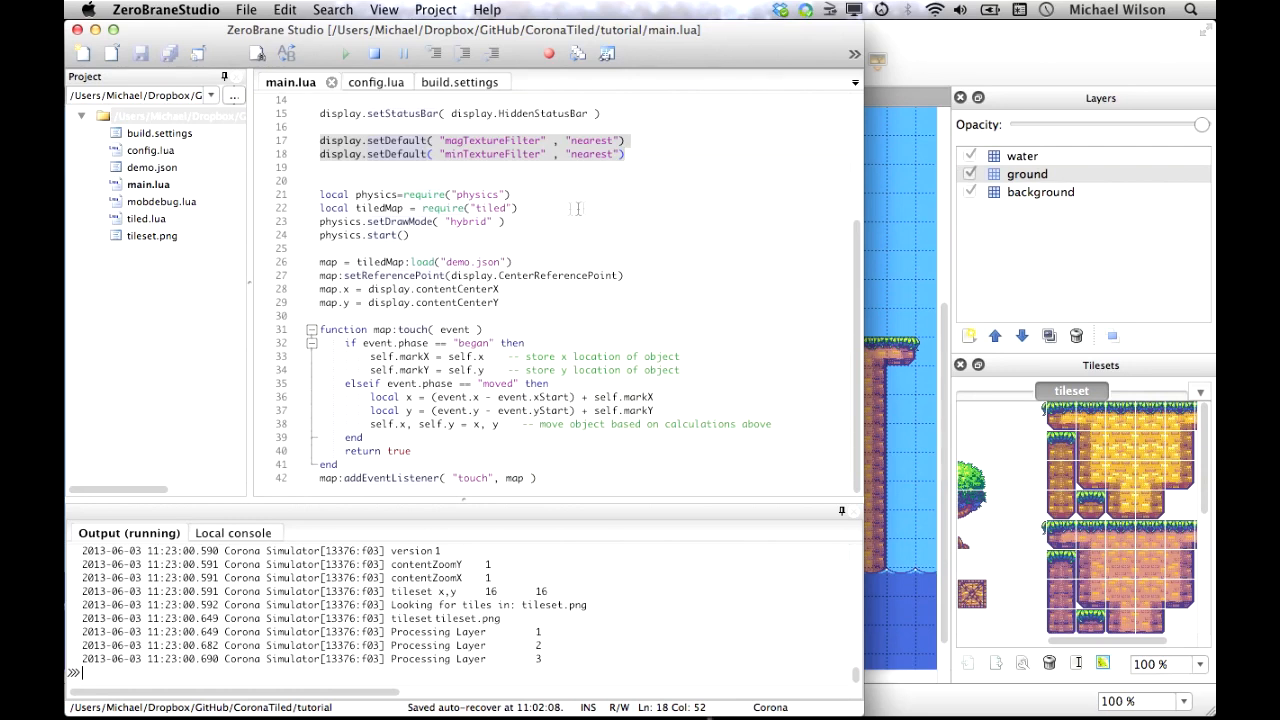
click(378, 169)
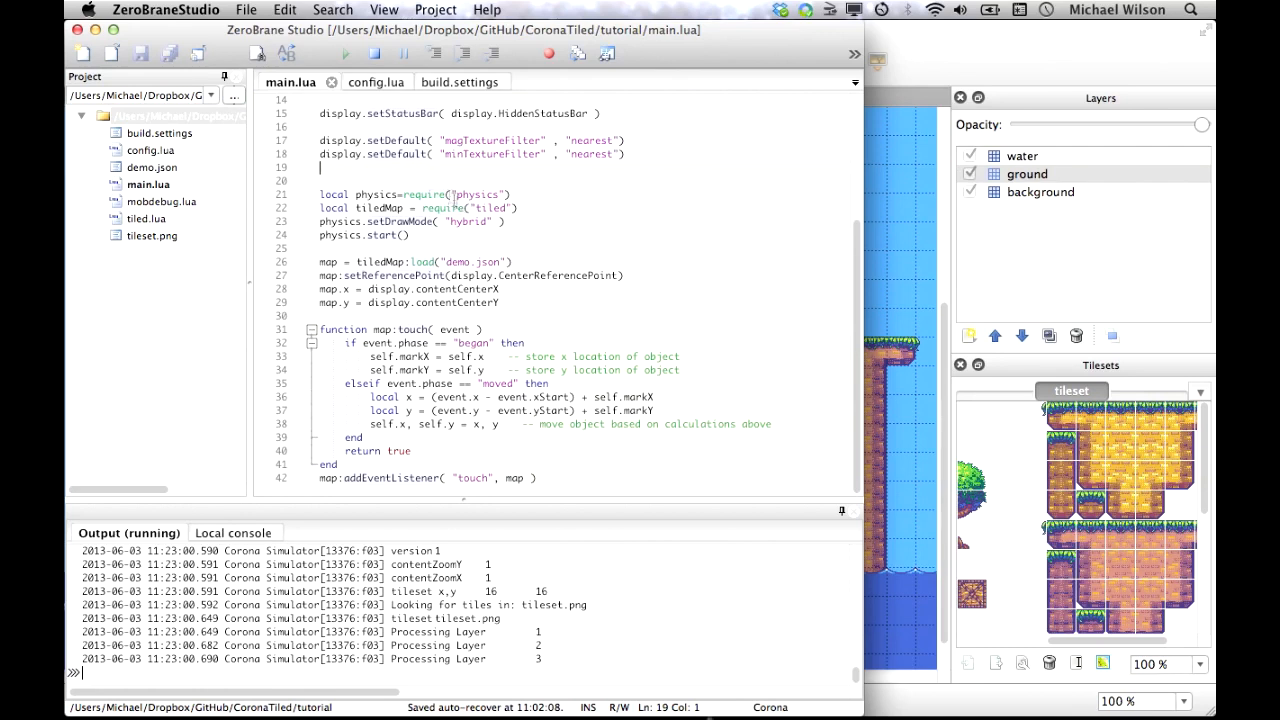
drag(531, 194, 320, 194)
drag(524, 208, 297, 208)
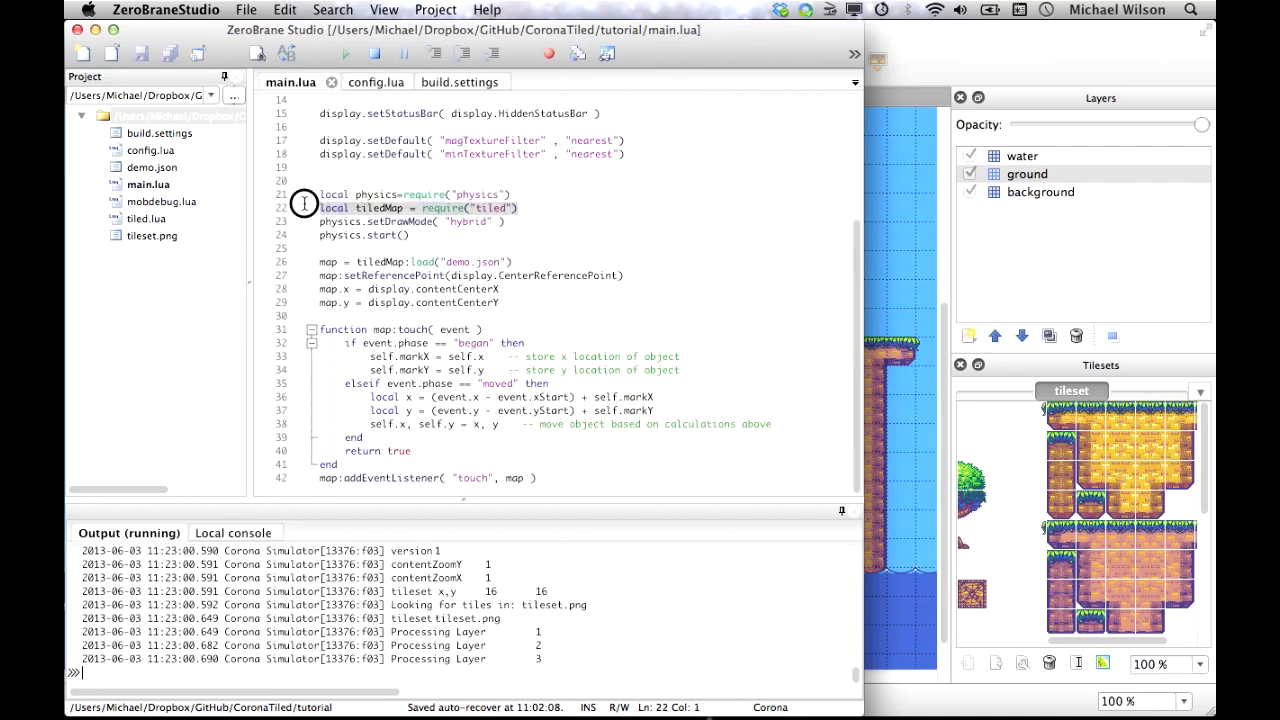
double_click(395, 222)
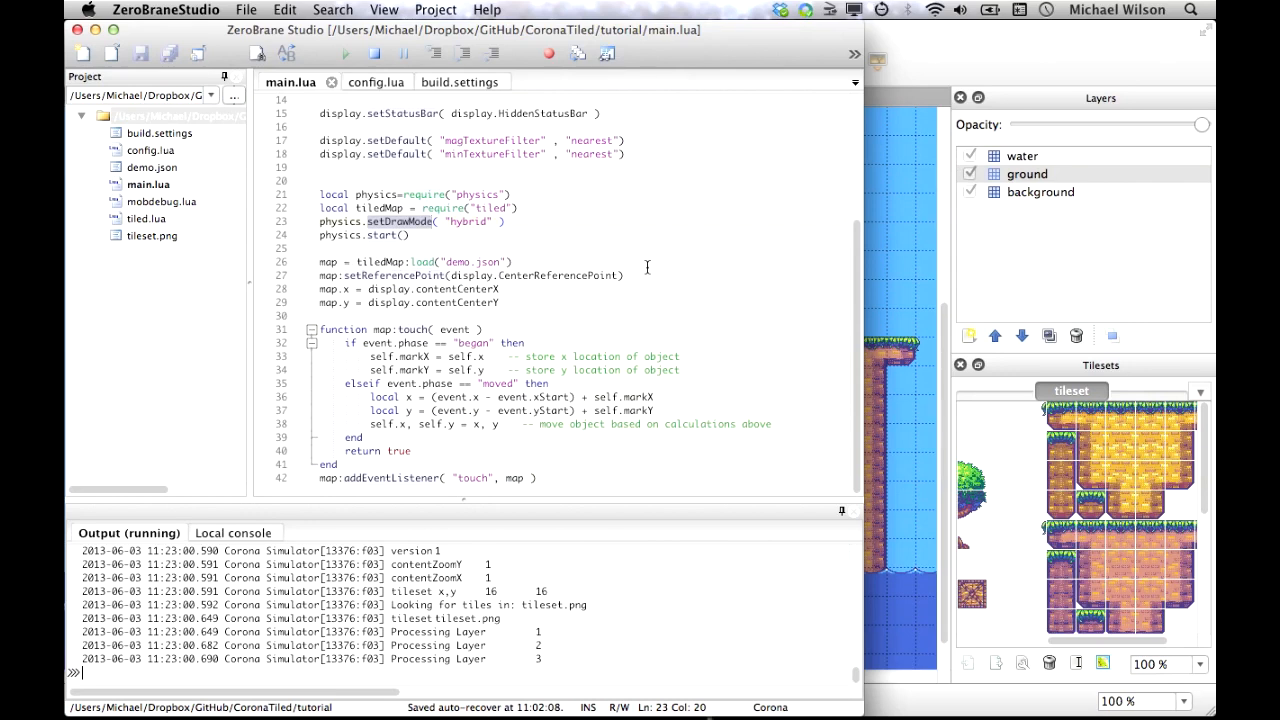
drag(566, 263, 316, 265)
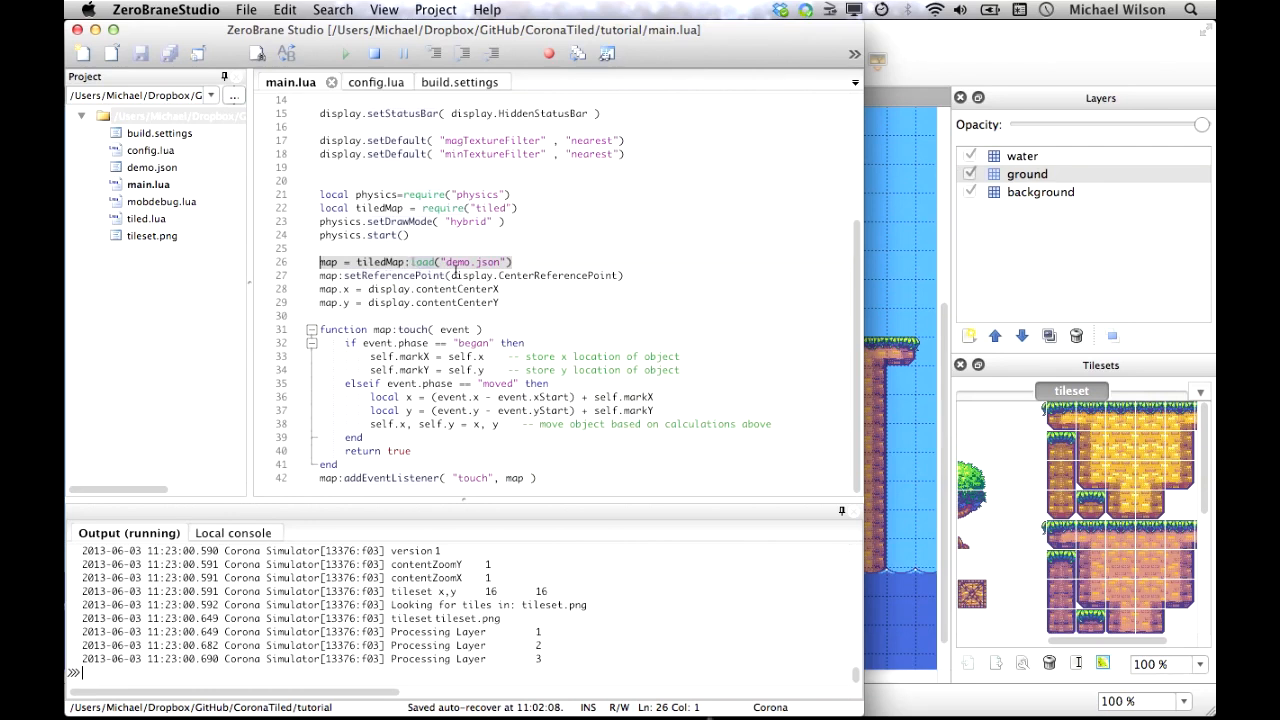
click(477, 262)
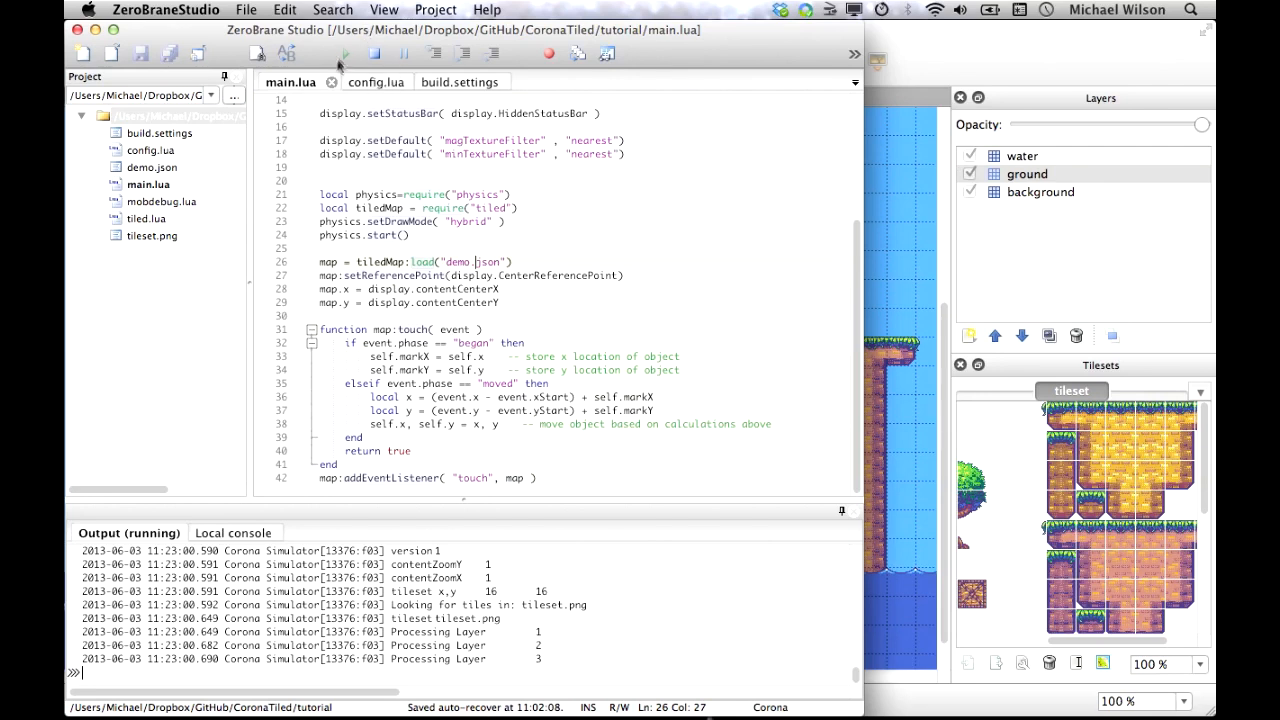
Stop the running program and run main.lua again in the Corona Simulator
click(374, 53)
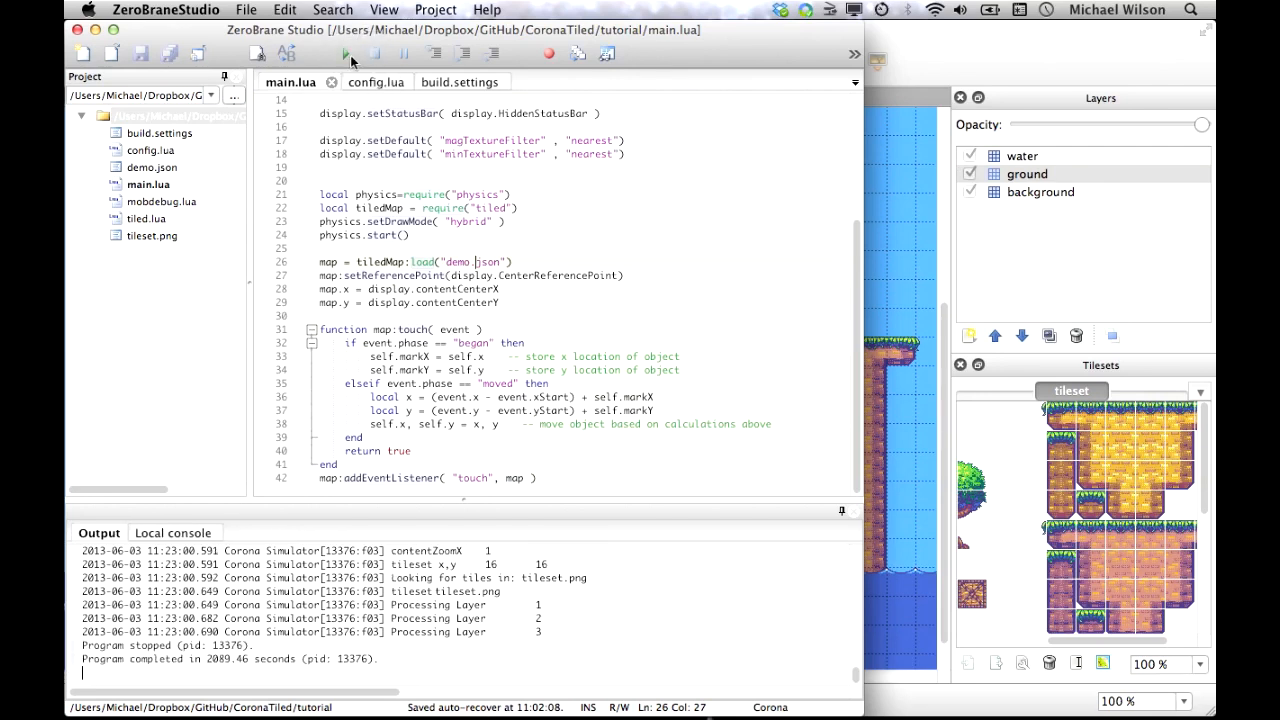
click(345, 53)
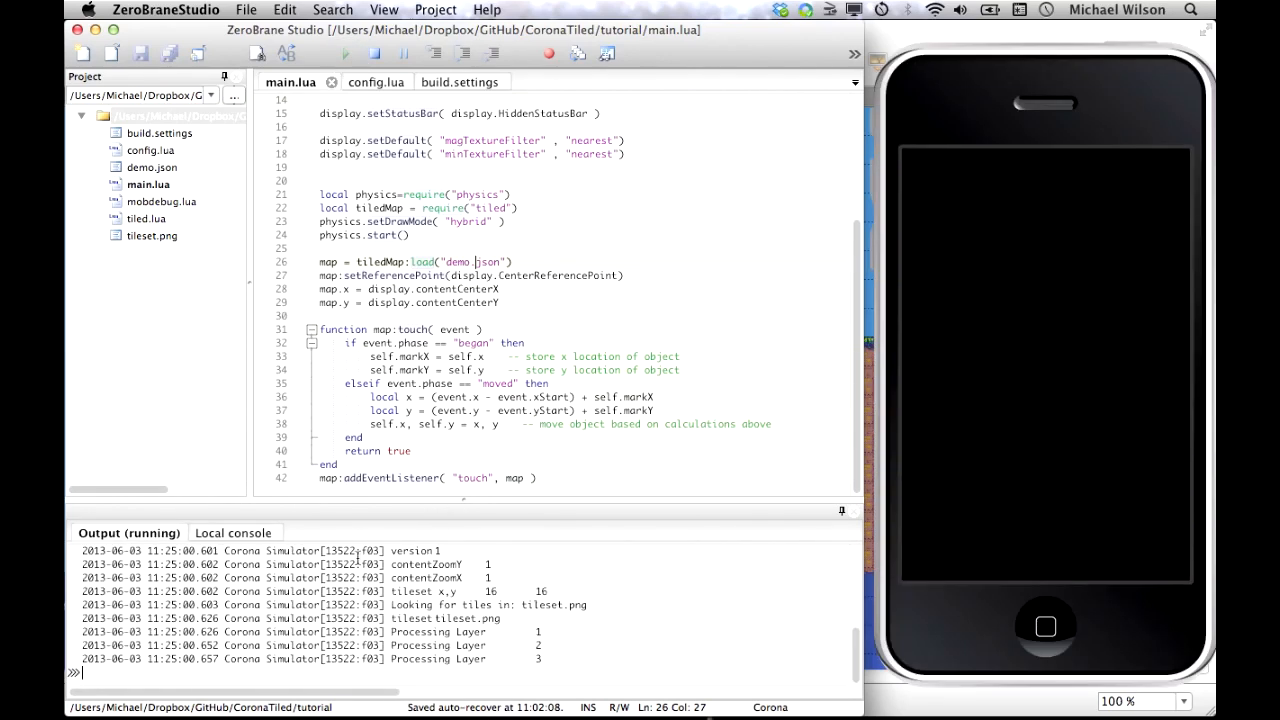
Examine the simulator output for the map's layers, orientation, height and width, tile size and tileset entries
scroll(446, 648, up, 3)
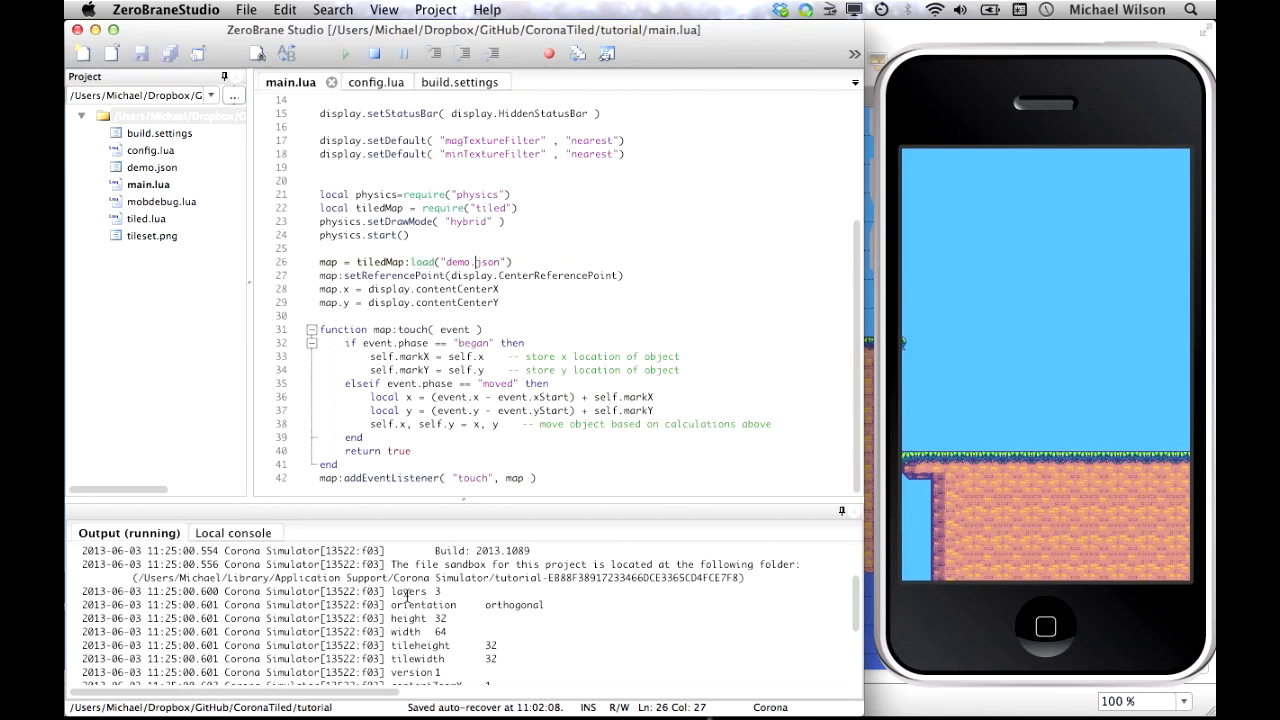
scroll(488, 620, down, 1)
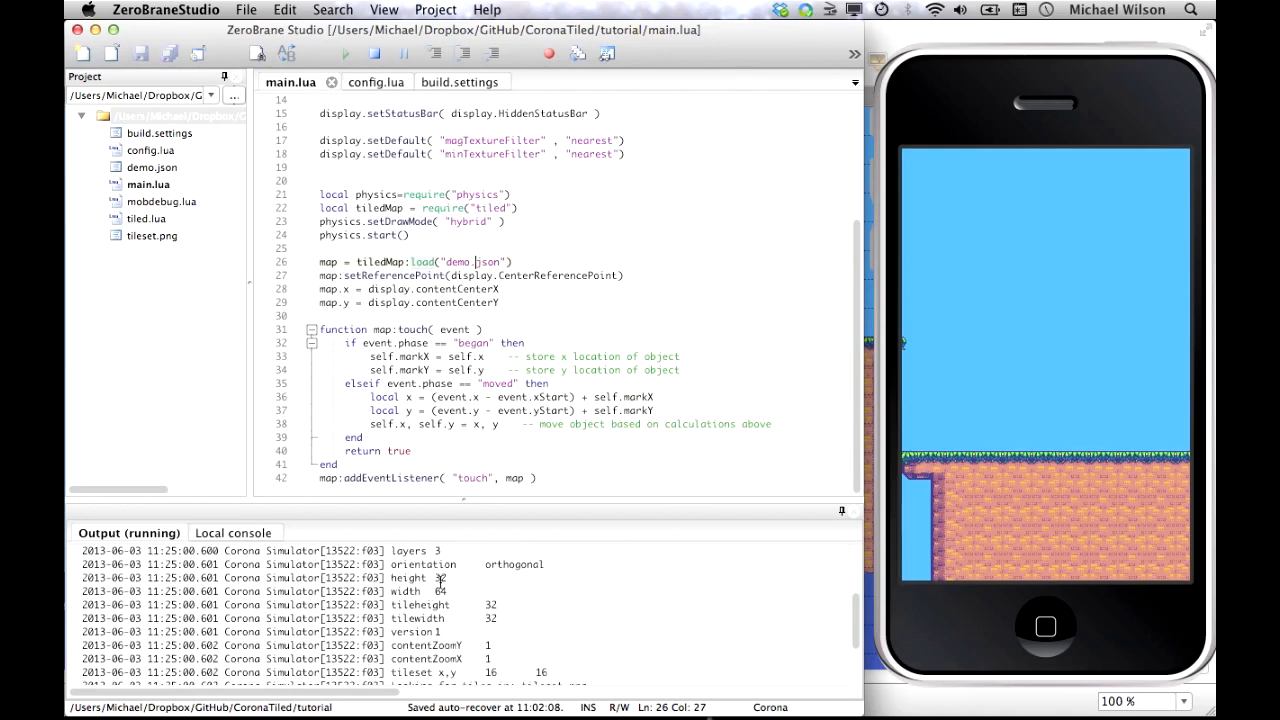
drag(447, 578, 413, 578)
drag(497, 604, 447, 606)
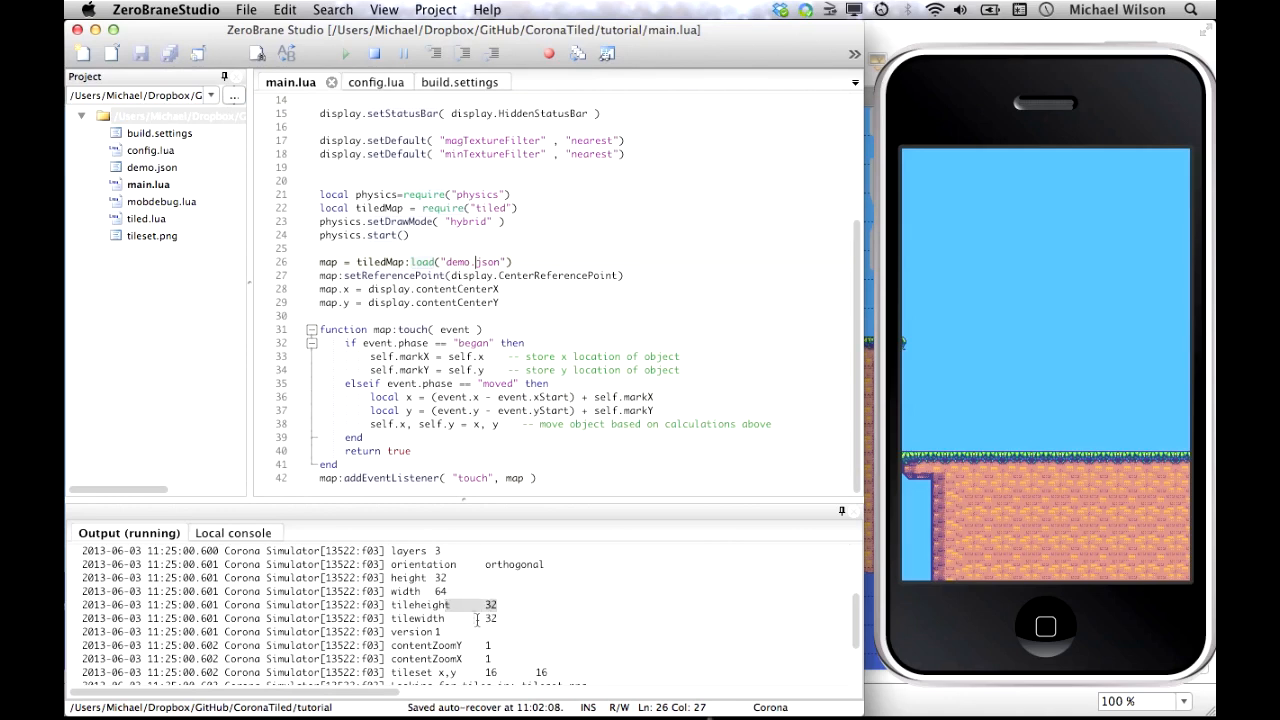
scroll(493, 632, down, 1)
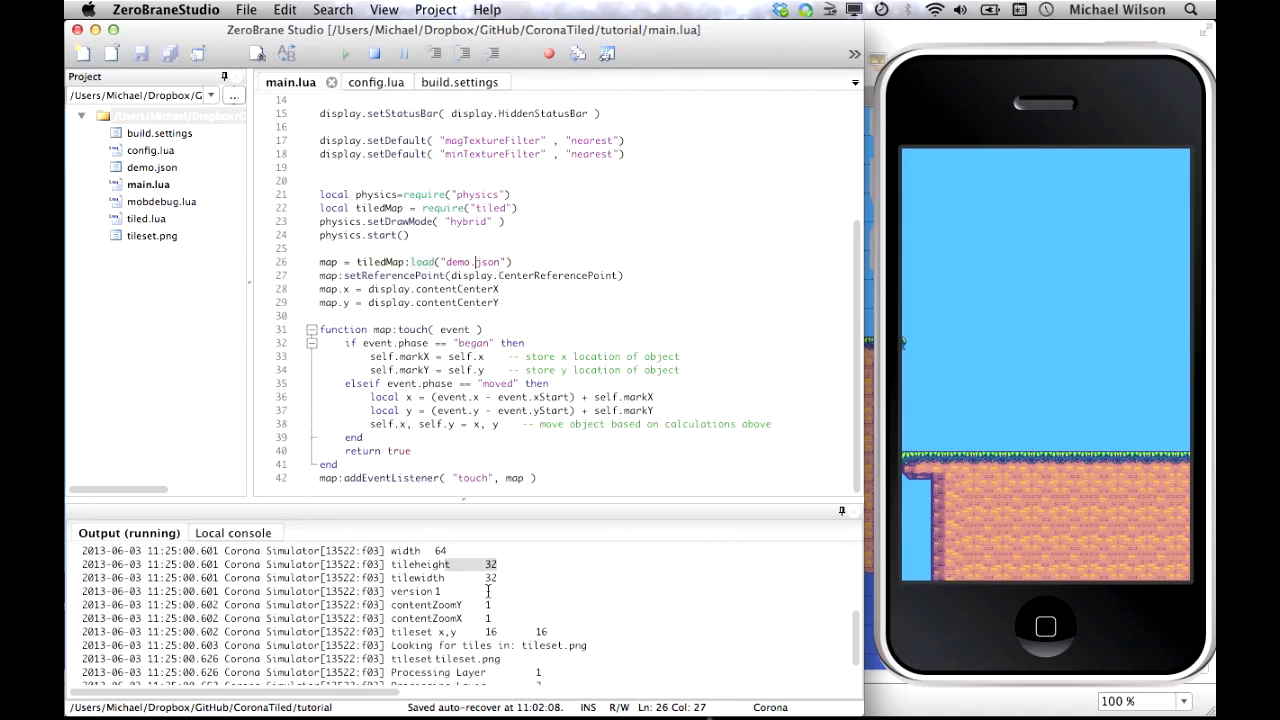
Examine the rest of the simulator output: the version, content zoom, tileset and layer processing entries
click(436, 591)
scroll(489, 616, down, 1)
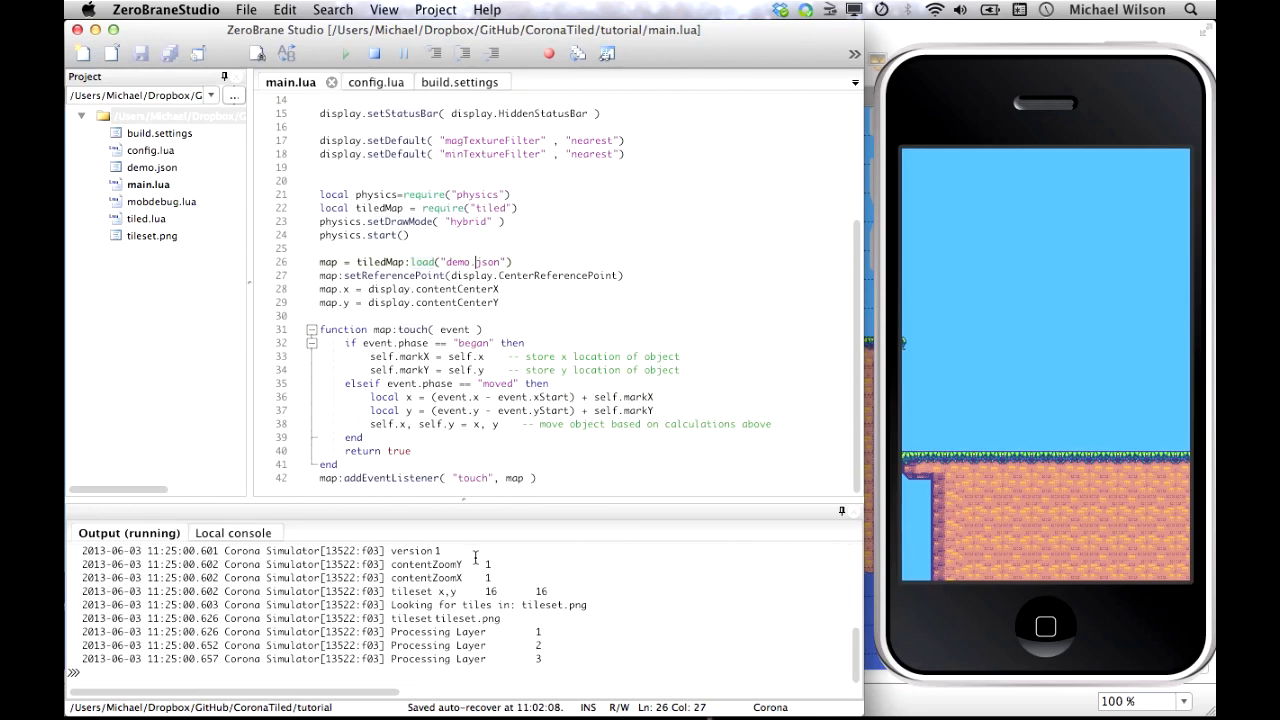
drag(482, 567, 390, 567)
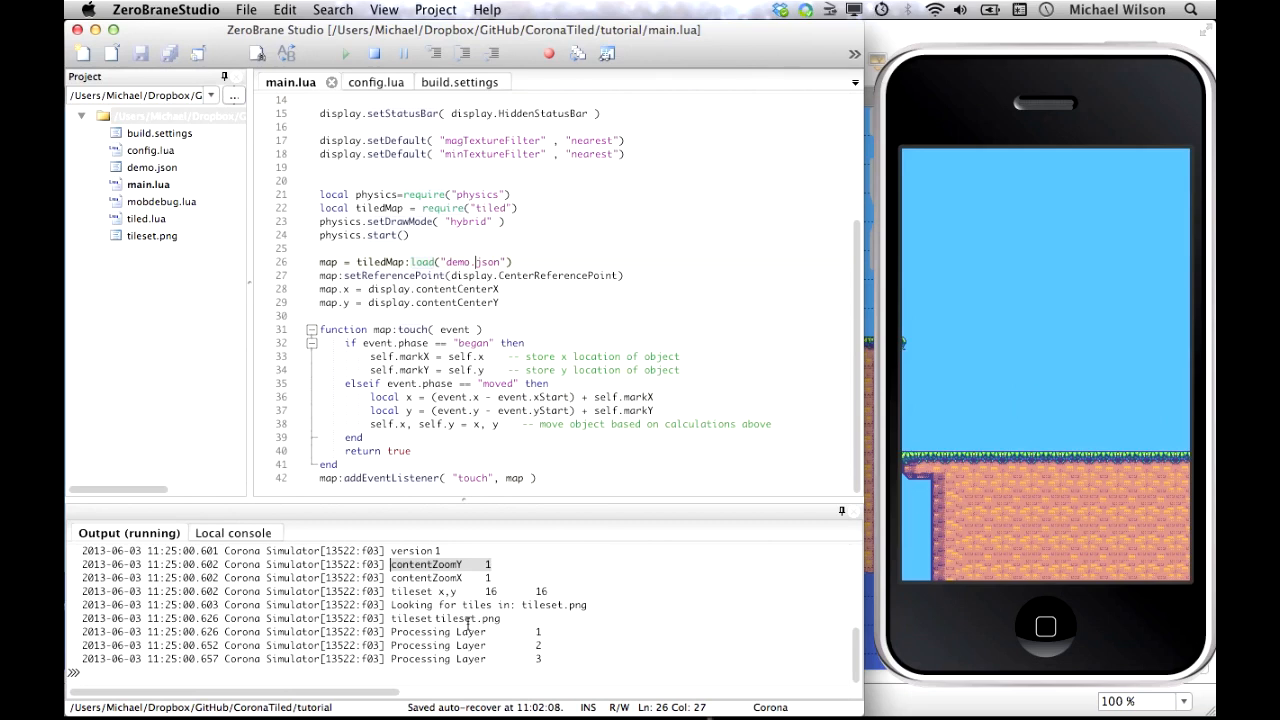
Pan the loaded map around in the simulator to inspect the sky, platforms and water
click(1018, 287)
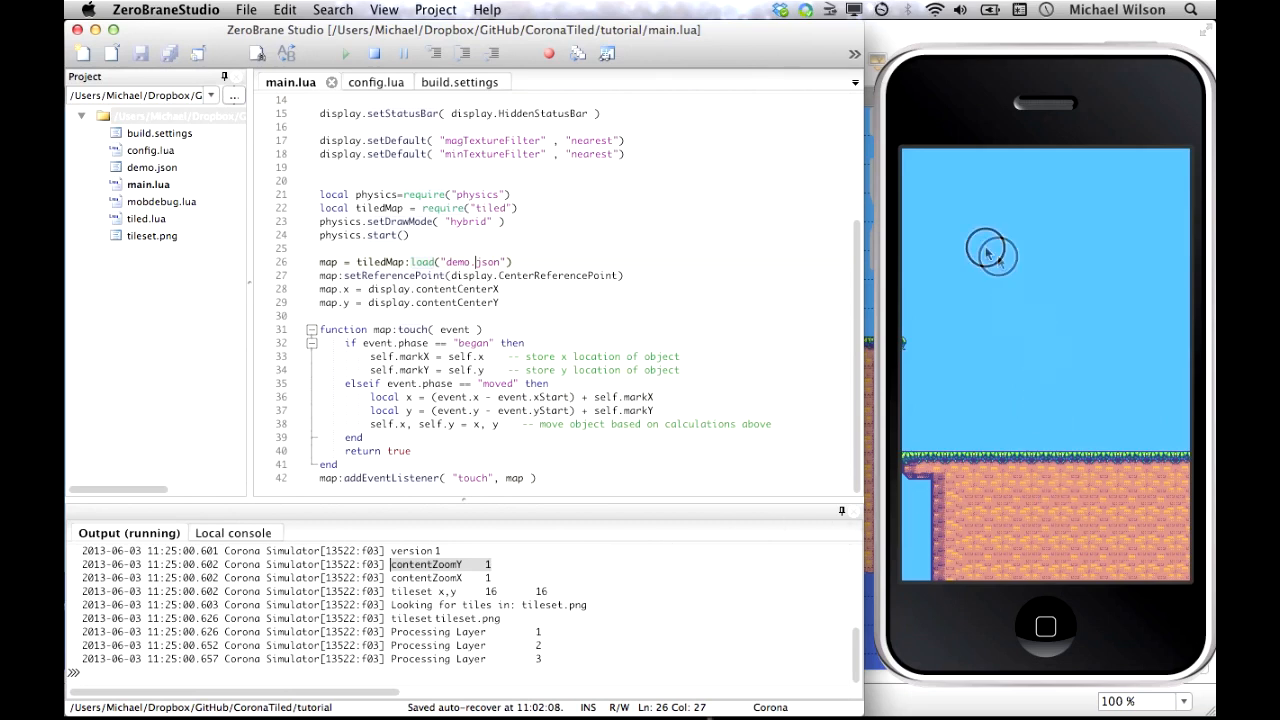
drag(1061, 458, 983, 400)
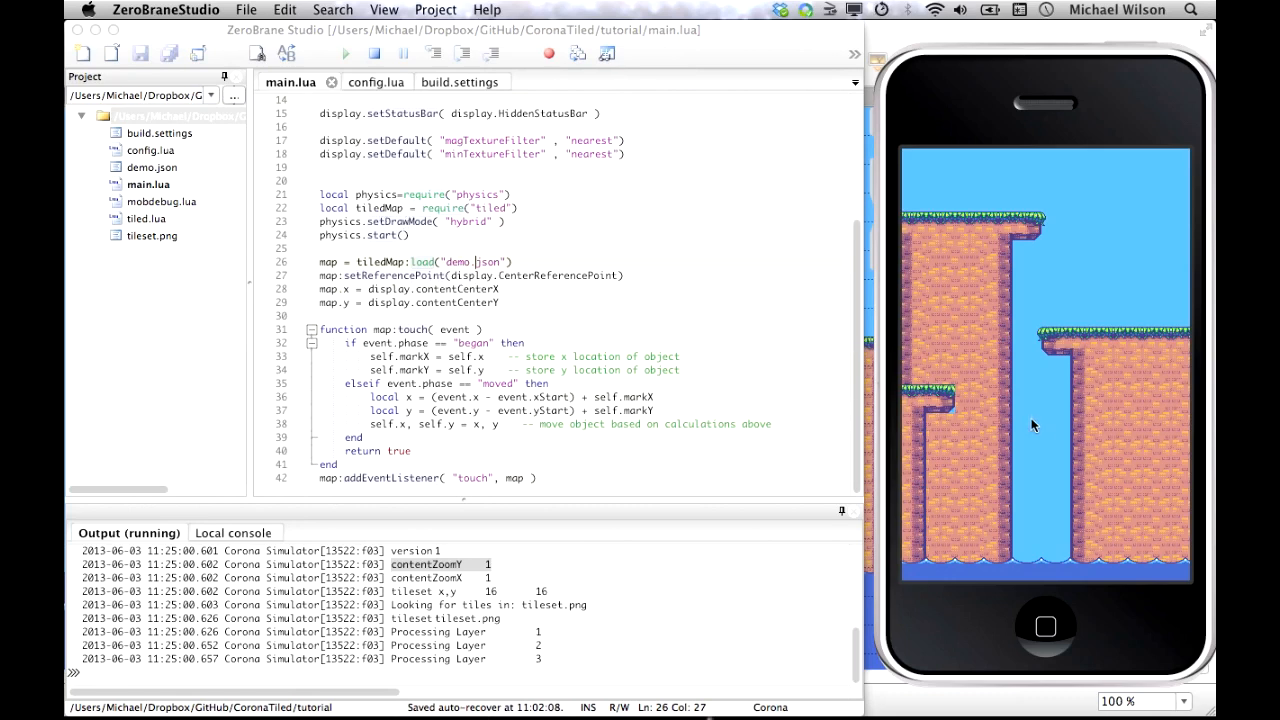
drag(978, 364, 1046, 291)
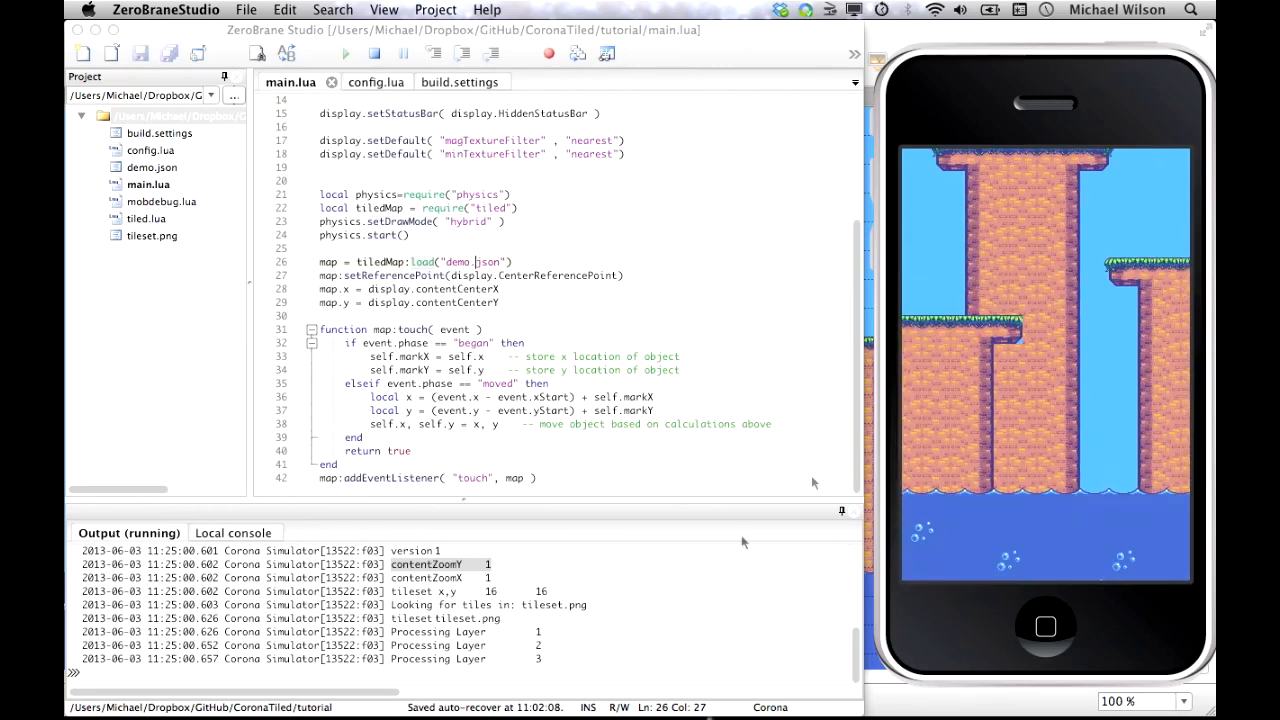
drag(1044, 233, 1052, 400)
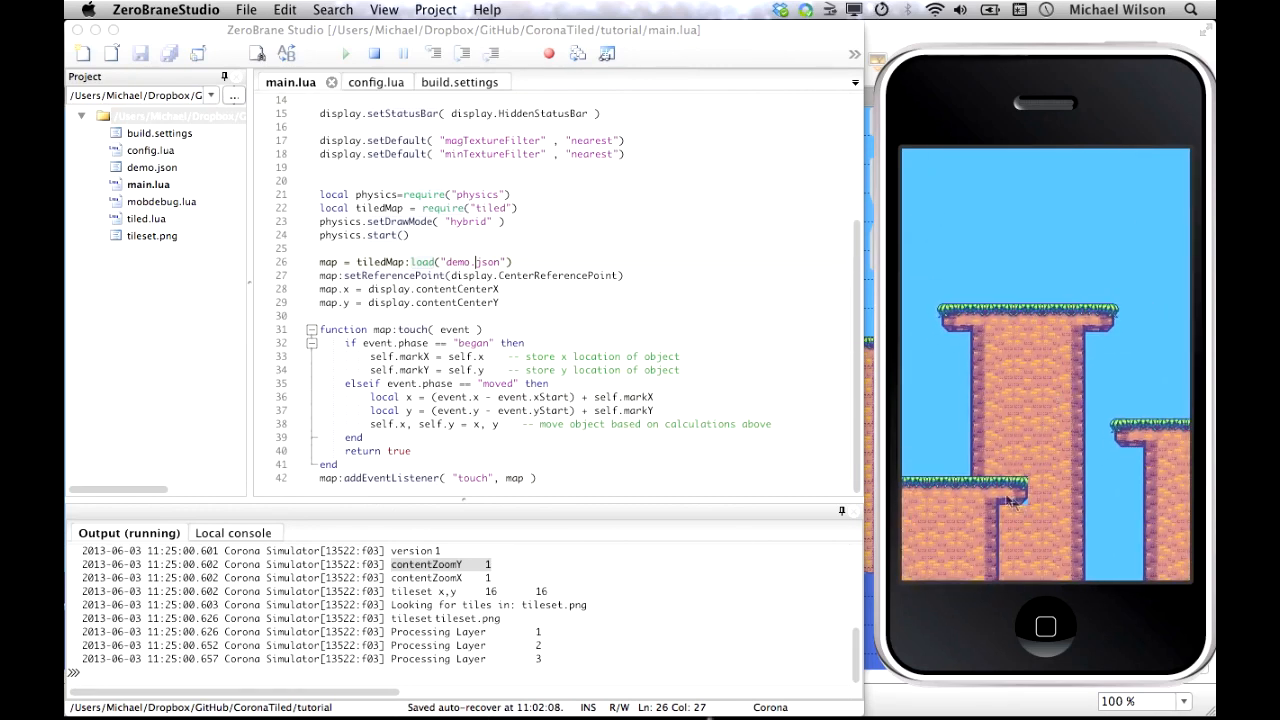
drag(1000, 482, 1050, 400)
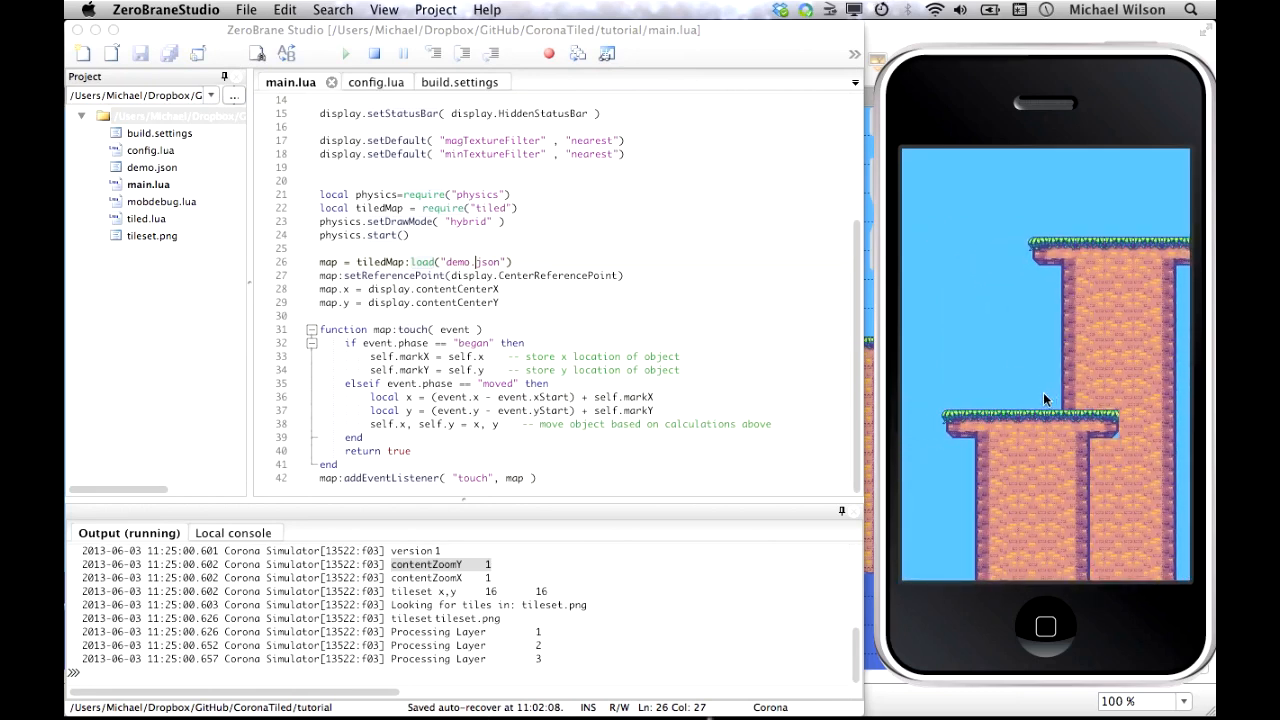
drag(1097, 333, 1072, 330)
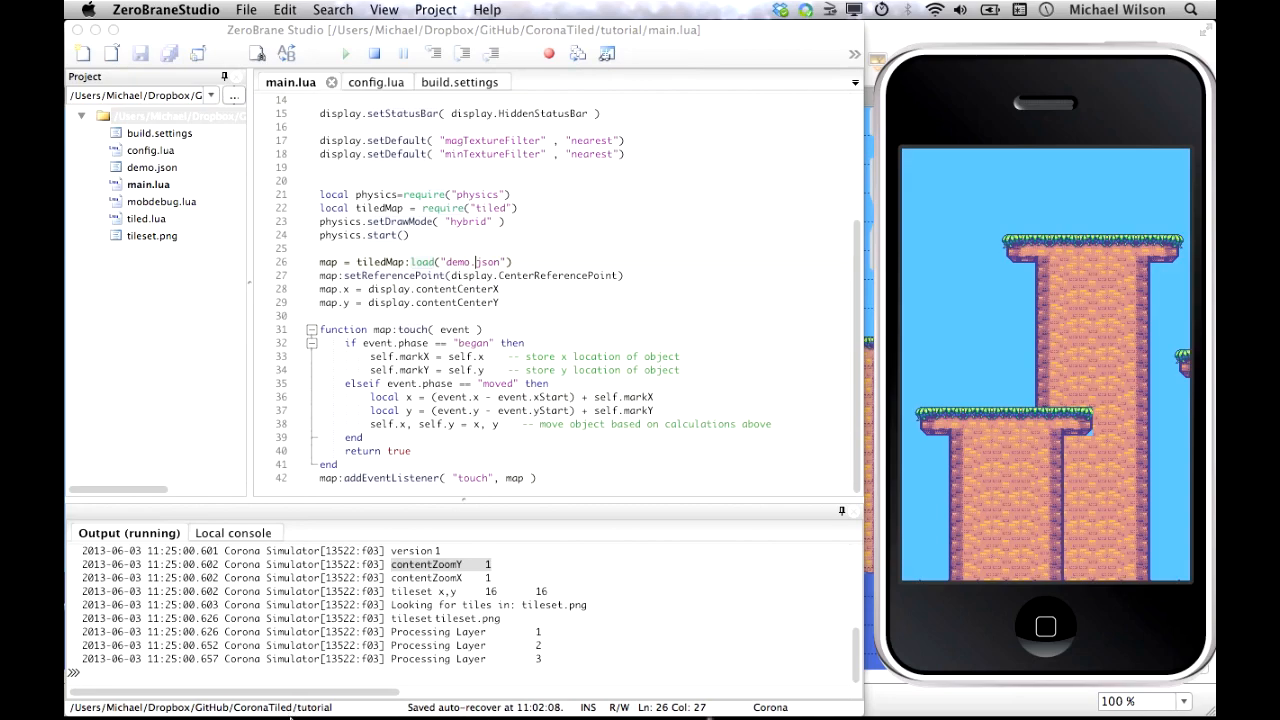
Switch to Tiled, capture the two joined pillars on the ground layer and stamp copies beside and on top of the wide platform
mouse_move(300, 685)
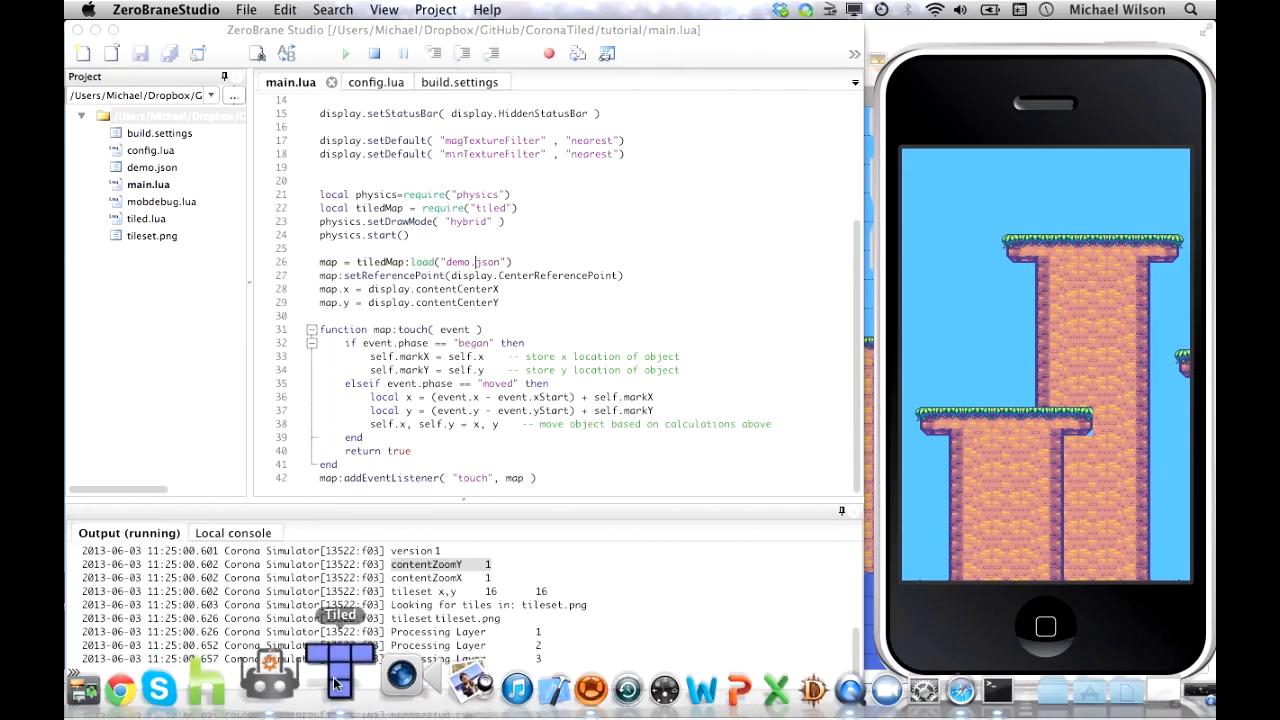
click(336, 683)
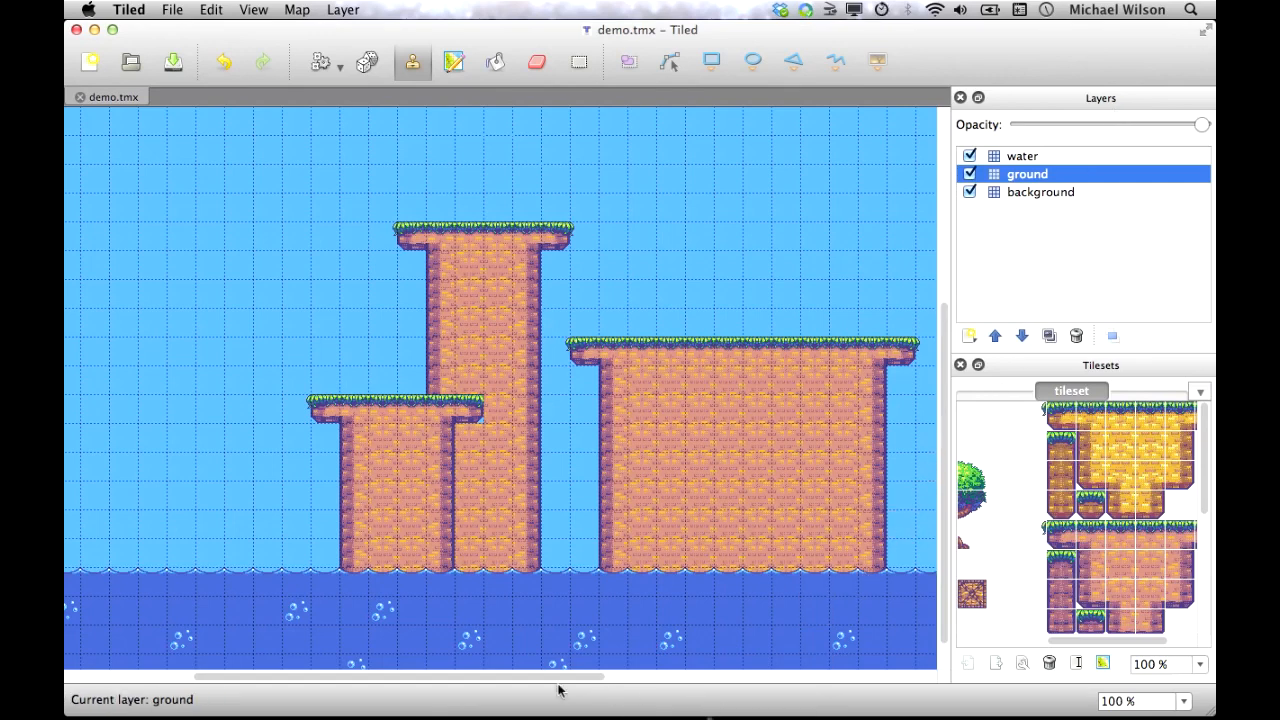
ctrl+scroll(375, 388, down, 4)
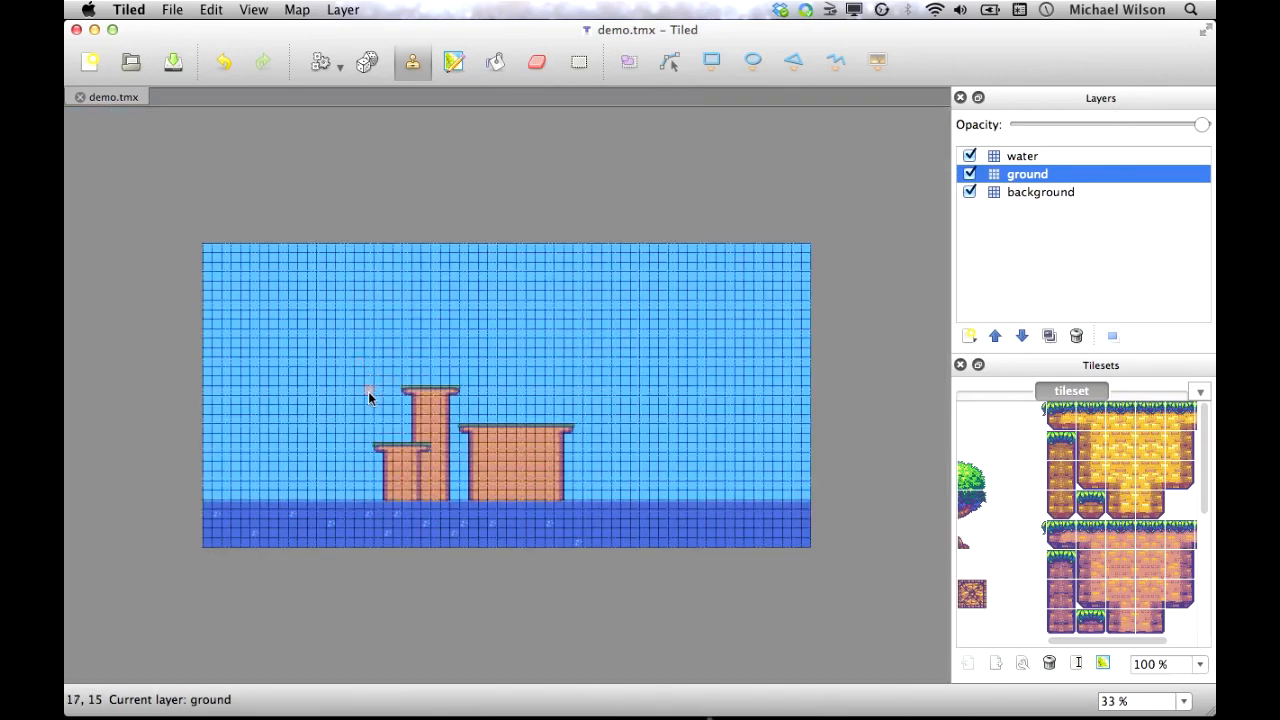
click(454, 62)
click(412, 62)
key(super+z)
right_drag(370, 365, 455, 505)
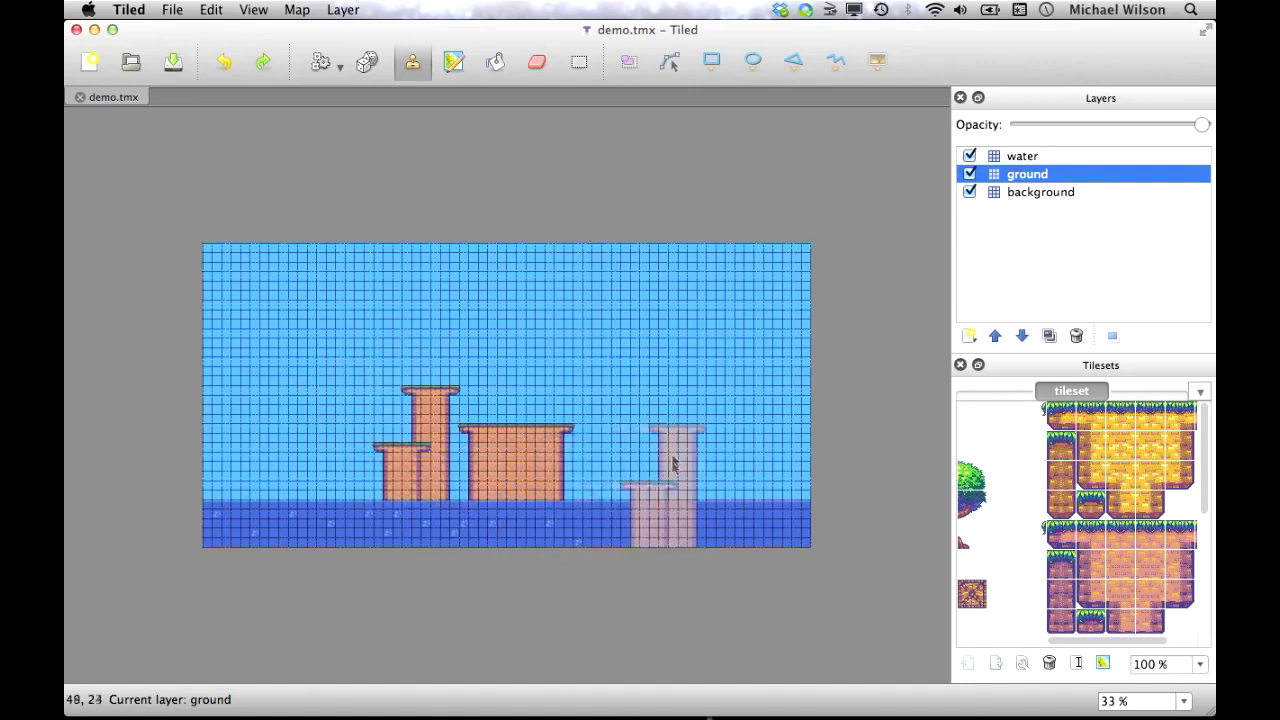
click(611, 428)
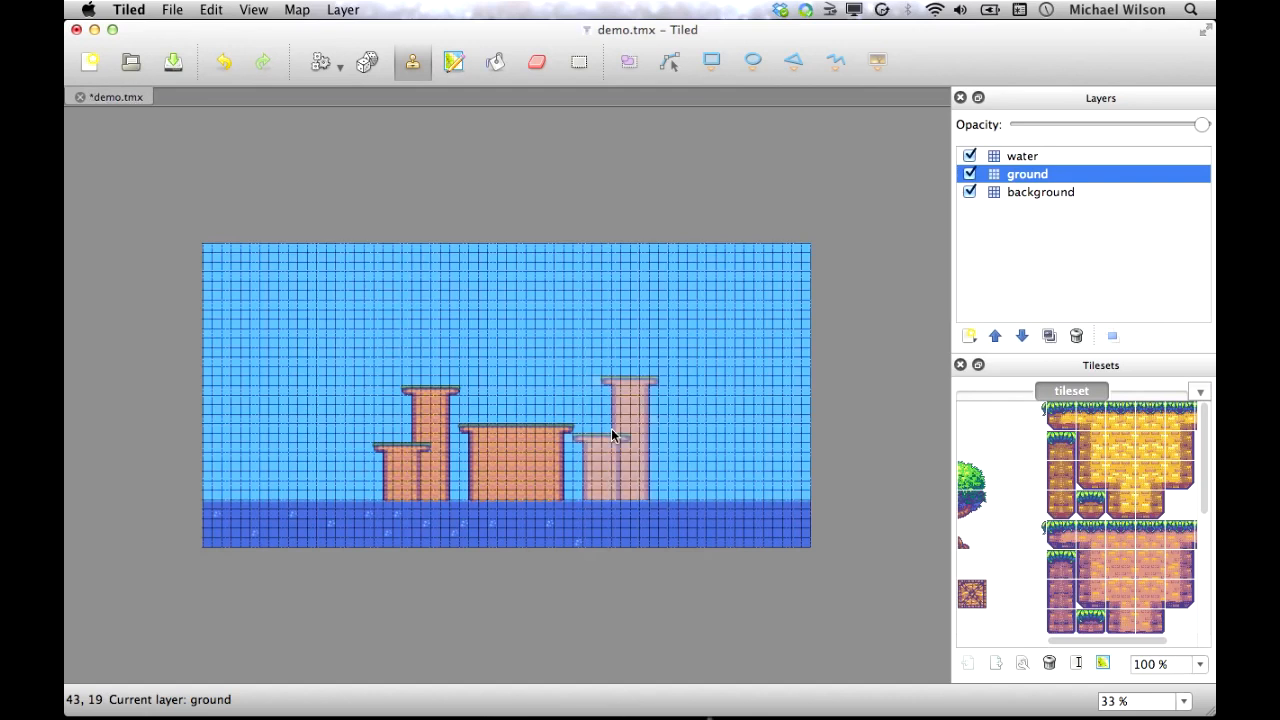
click(530, 354)
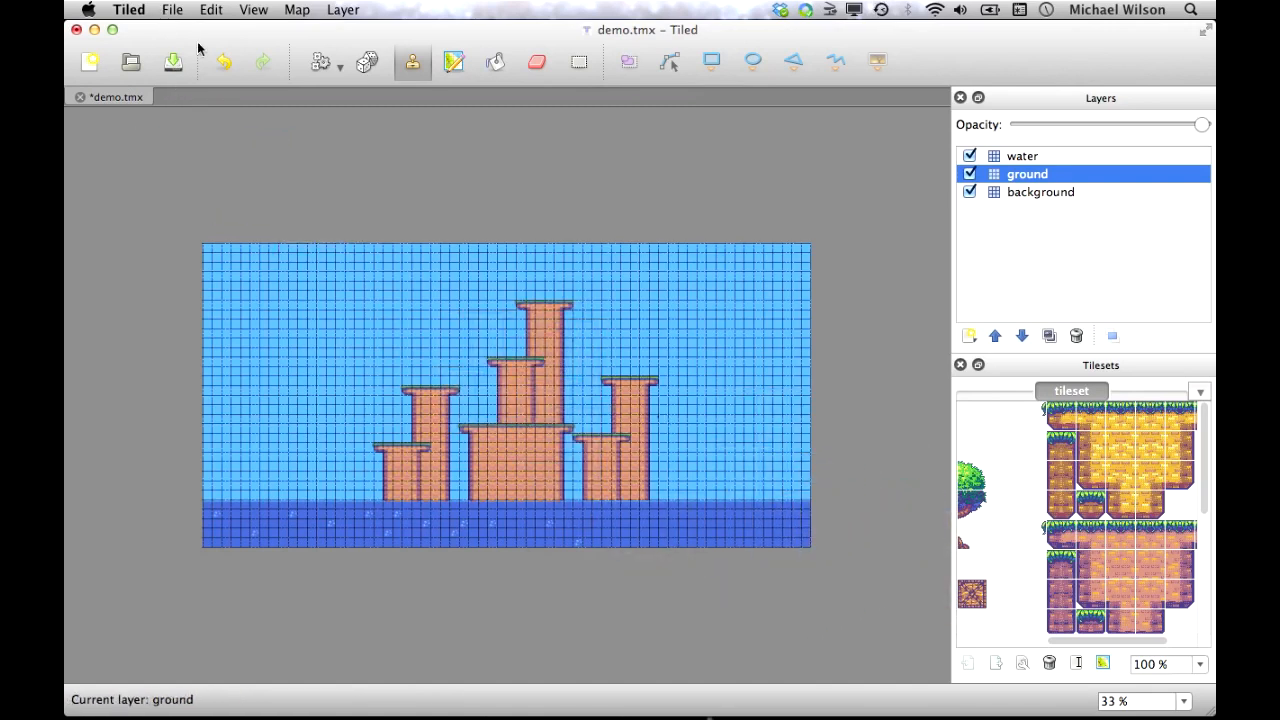
Save the map and export it as JSON over the existing demo.json in the tutorial folder
click(173, 62)
click(145, 9)
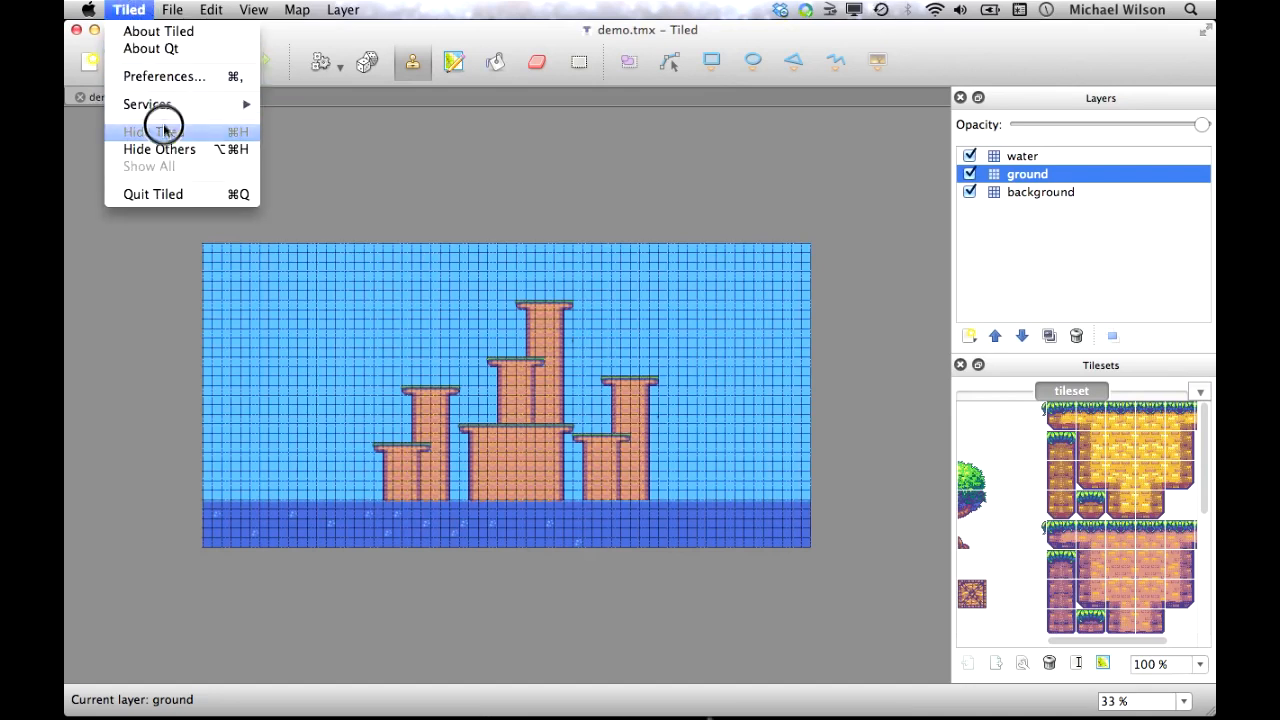
mouse_move(172, 10)
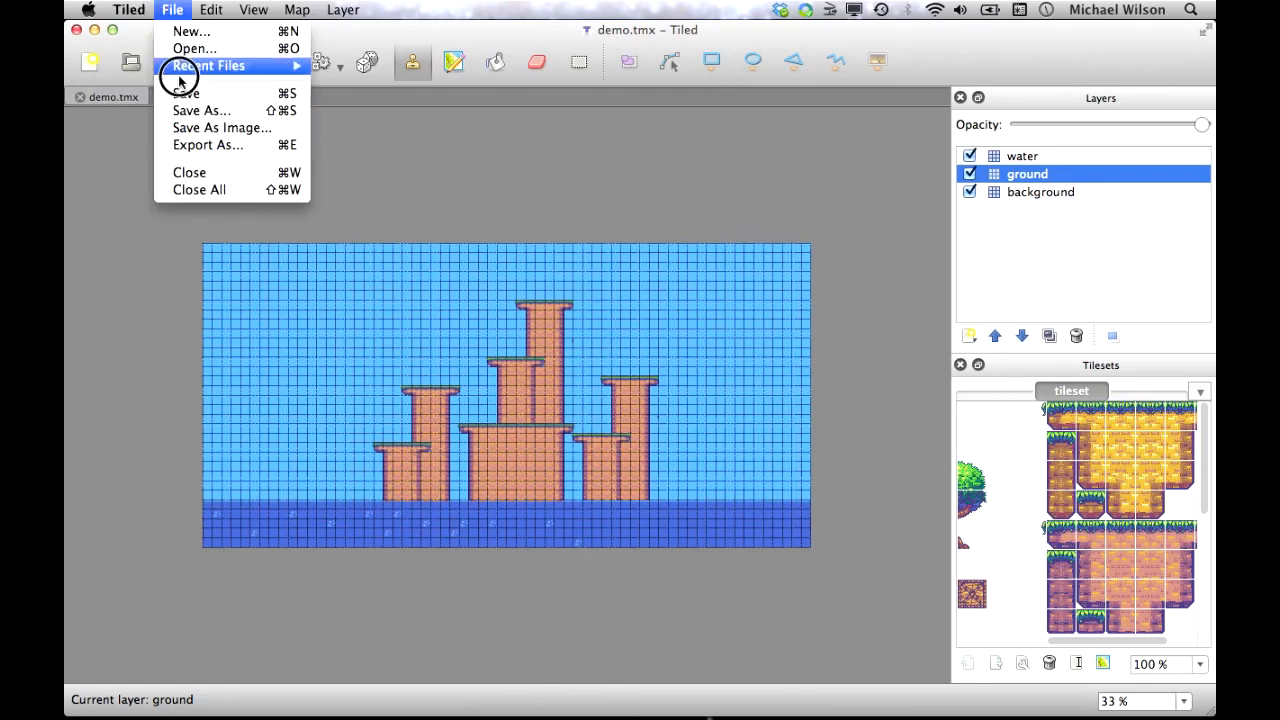
click(200, 144)
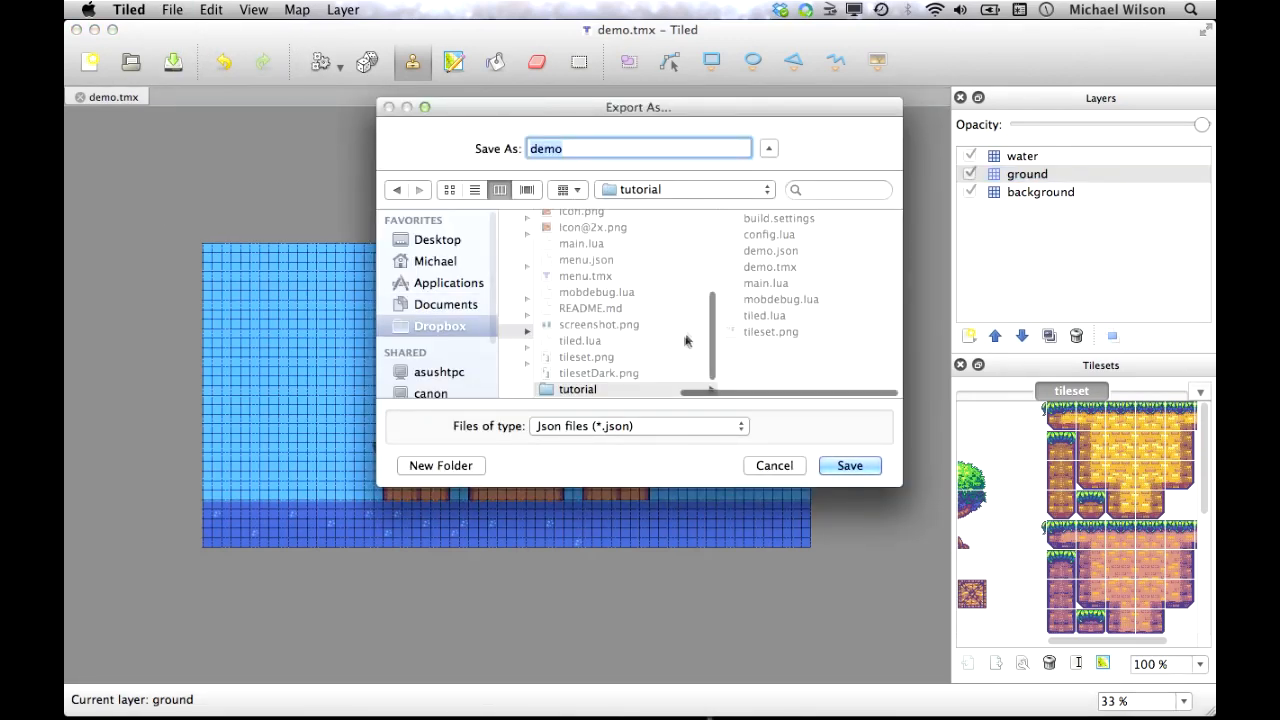
click(774, 249)
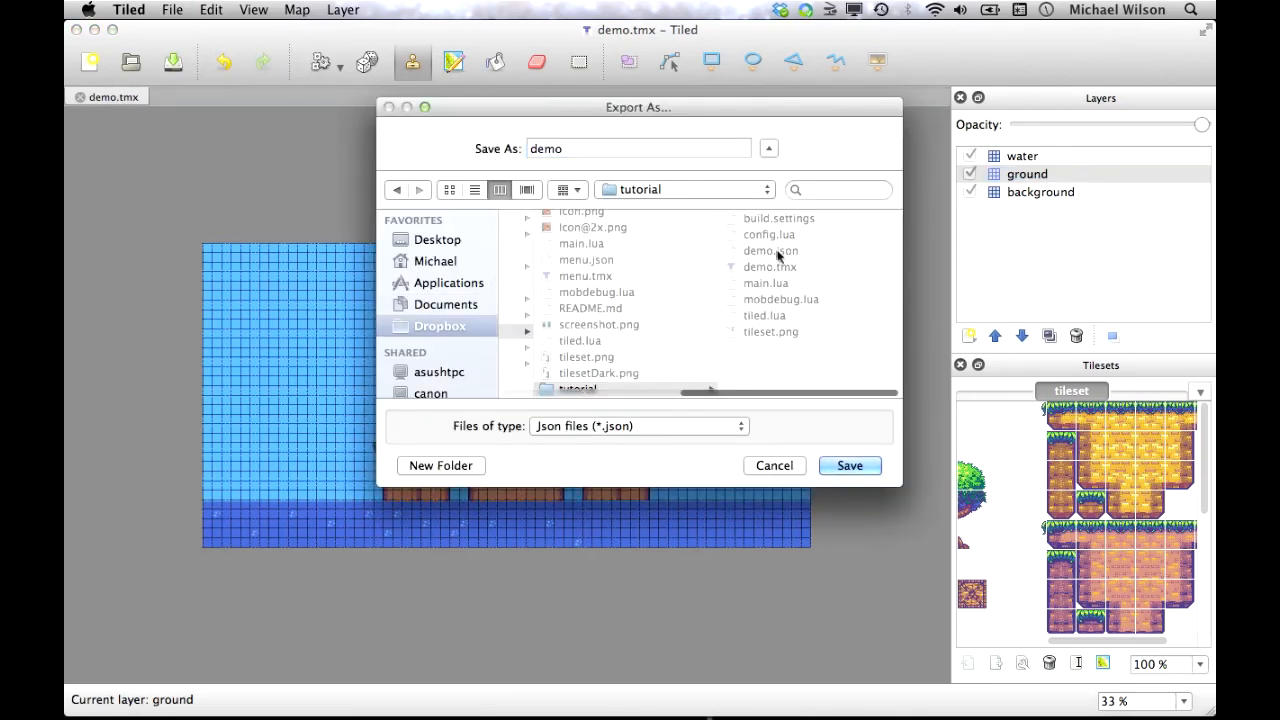
click(845, 467)
click(760, 224)
Switch to the Corona Simulator and pan the reloaded map to inspect the added pillars
mouse_move(565, 716)
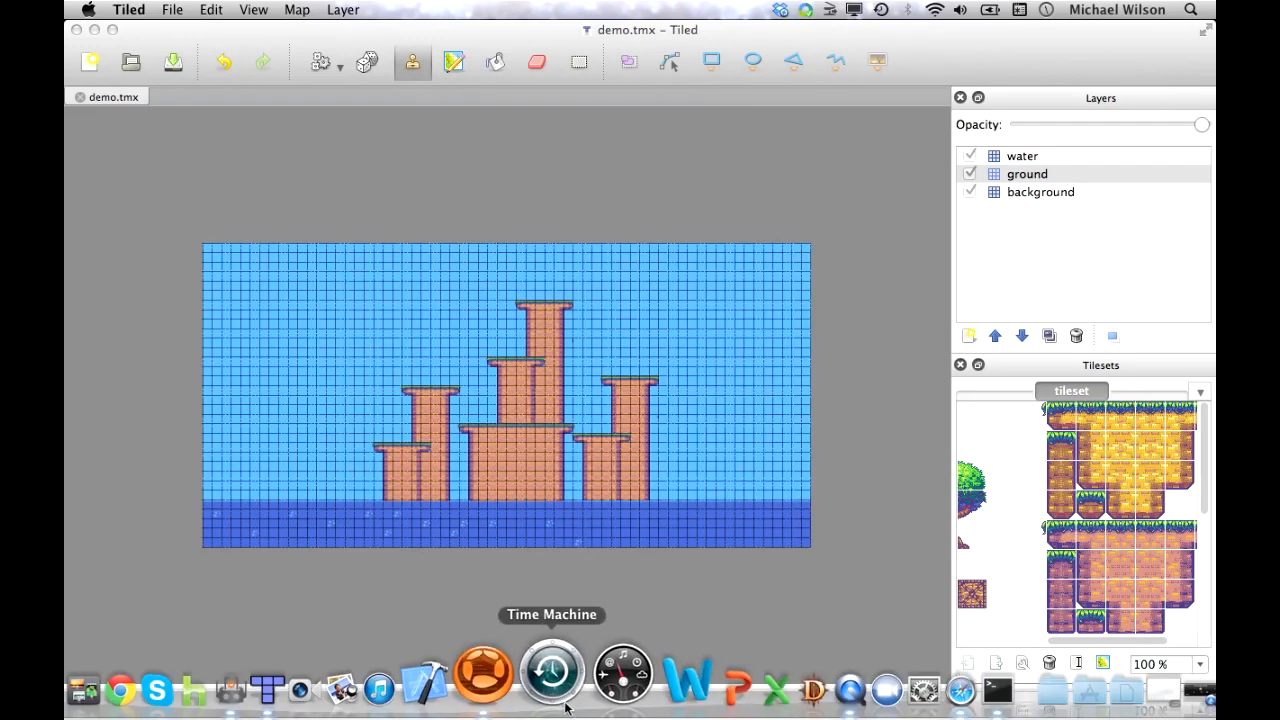
click(517, 682)
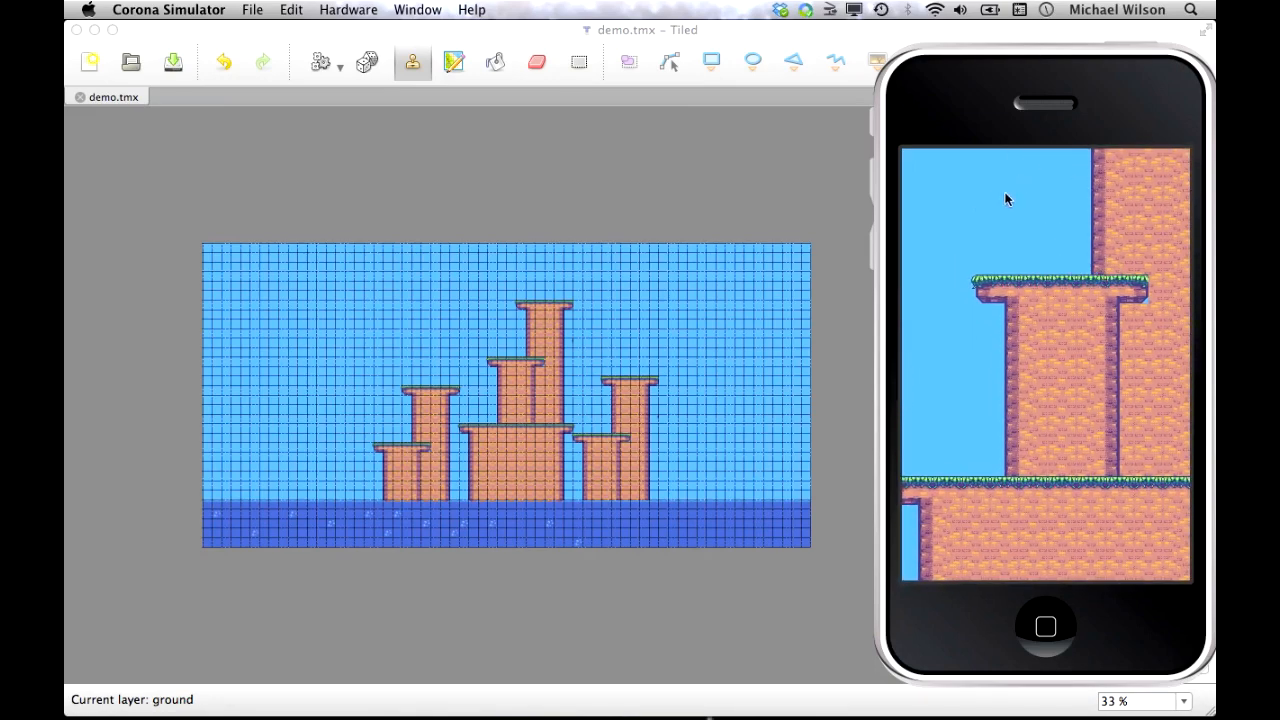
drag(1027, 191, 1025, 258)
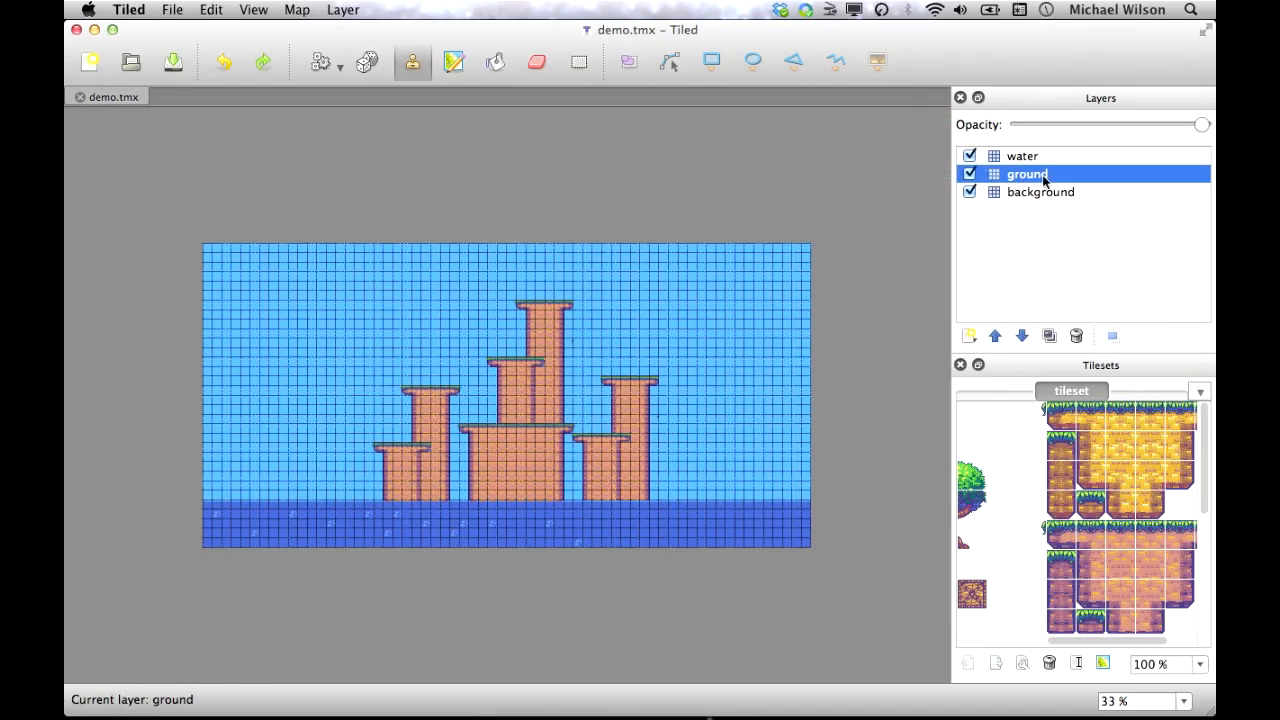
Add an object layer and place a rectangle object about 1.8 by 1.9 tiles just above the shorter pillar on the wide platform
click(970, 336)
click(1041, 376)
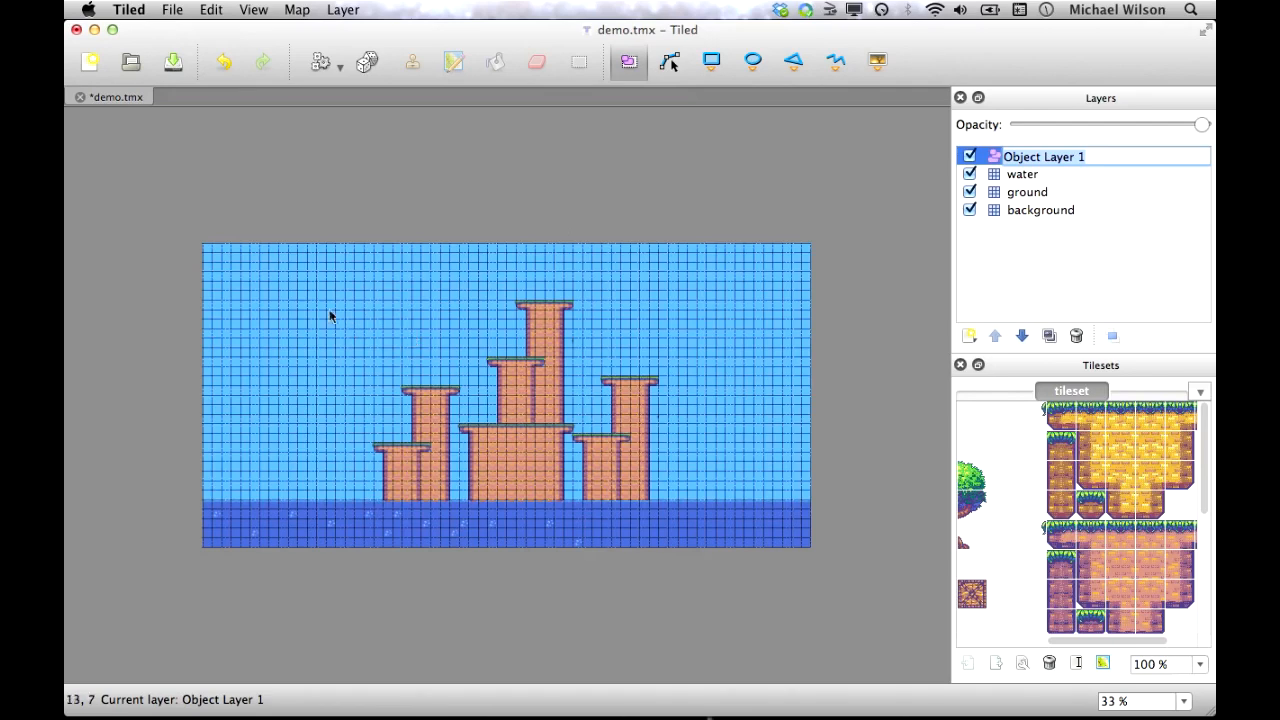
ctrl+scroll(534, 353, up, 2)
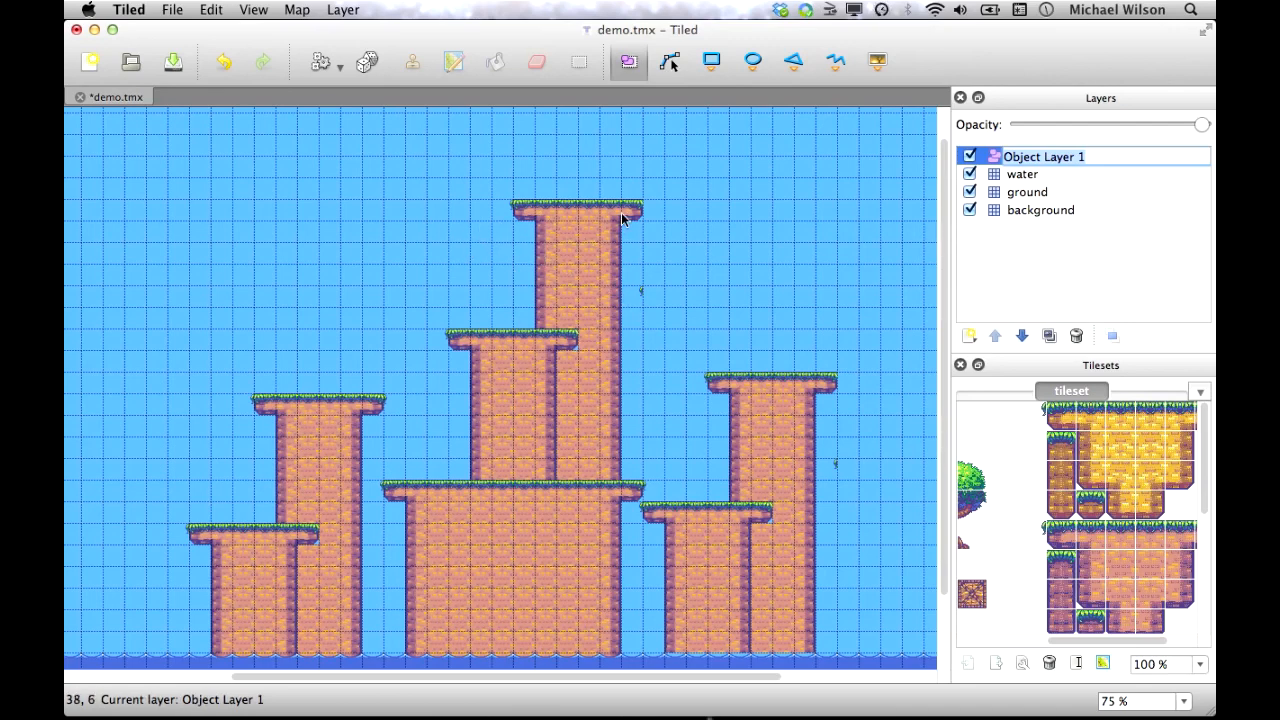
click(711, 62)
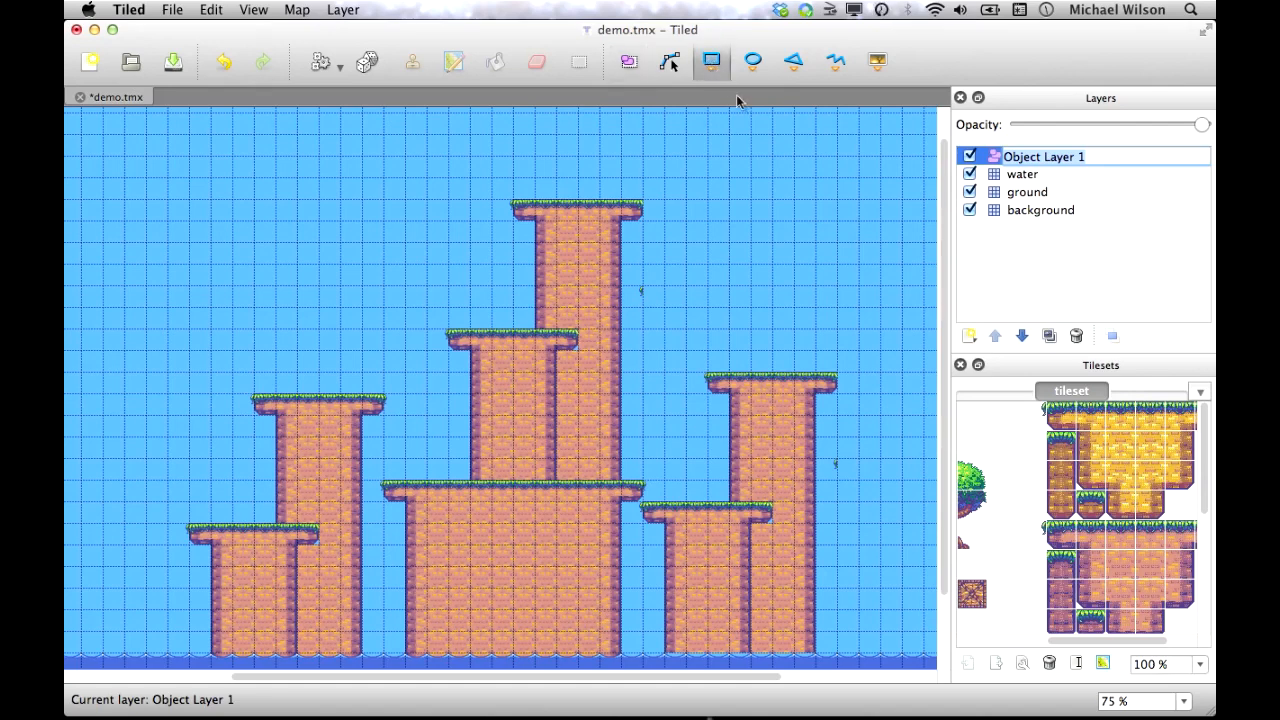
drag(458, 243, 490, 283)
key(super+z)
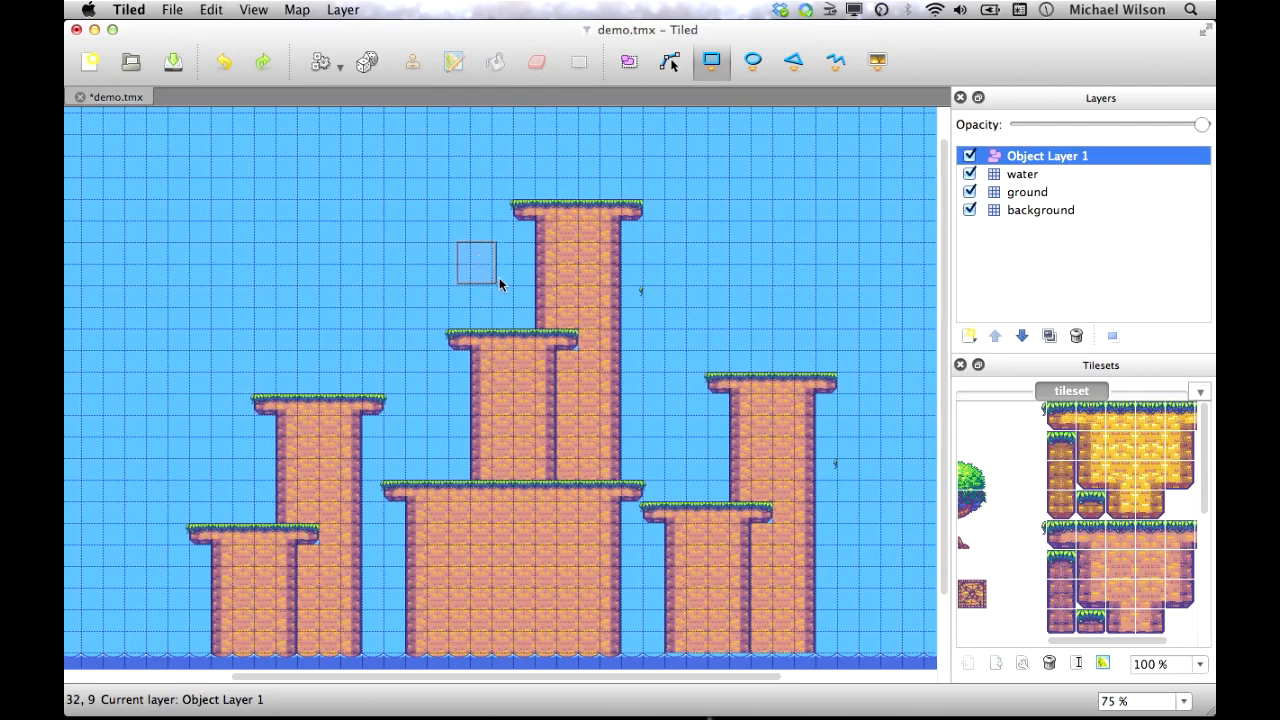
click(630, 64)
drag(476, 263, 491, 280)
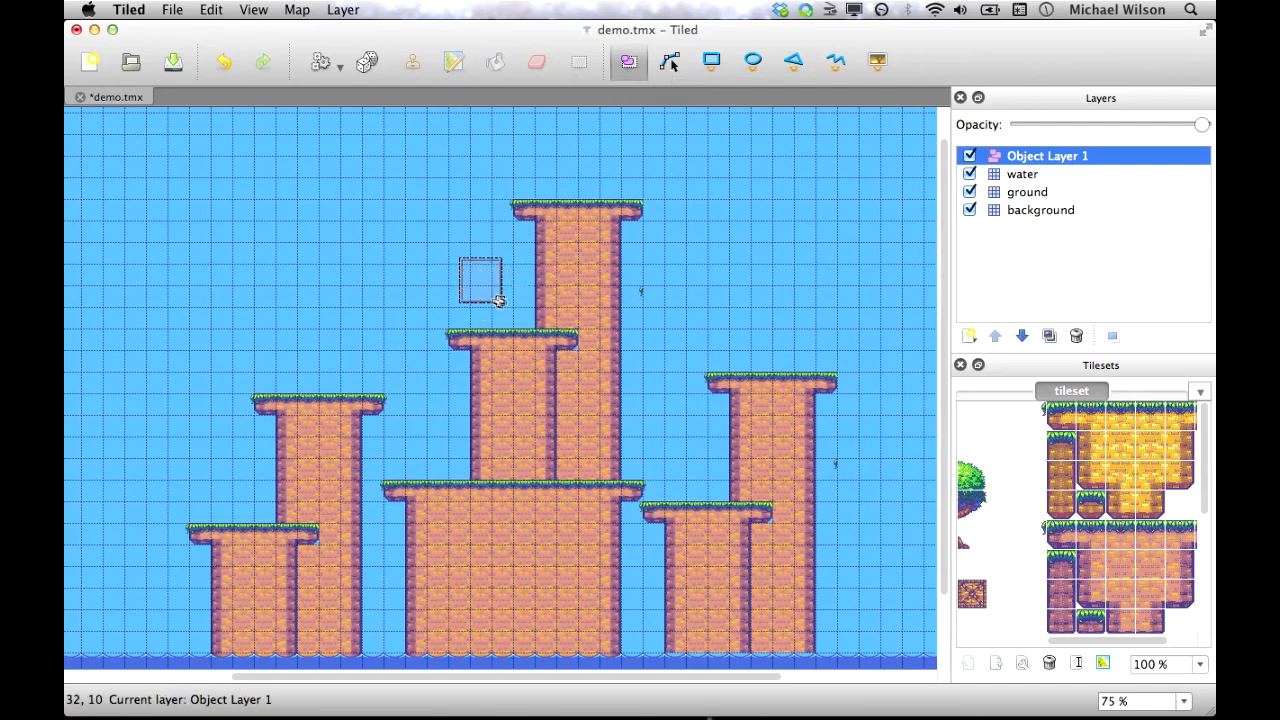
click(175, 10)
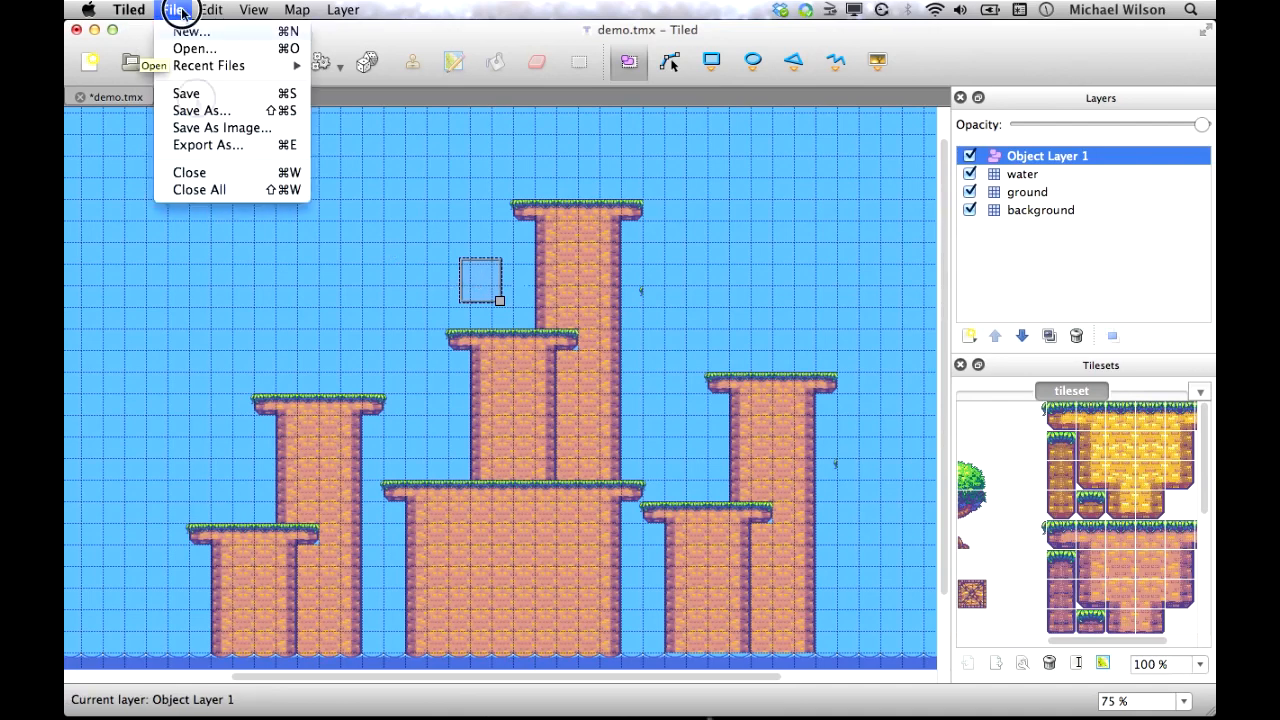
click(208, 117)
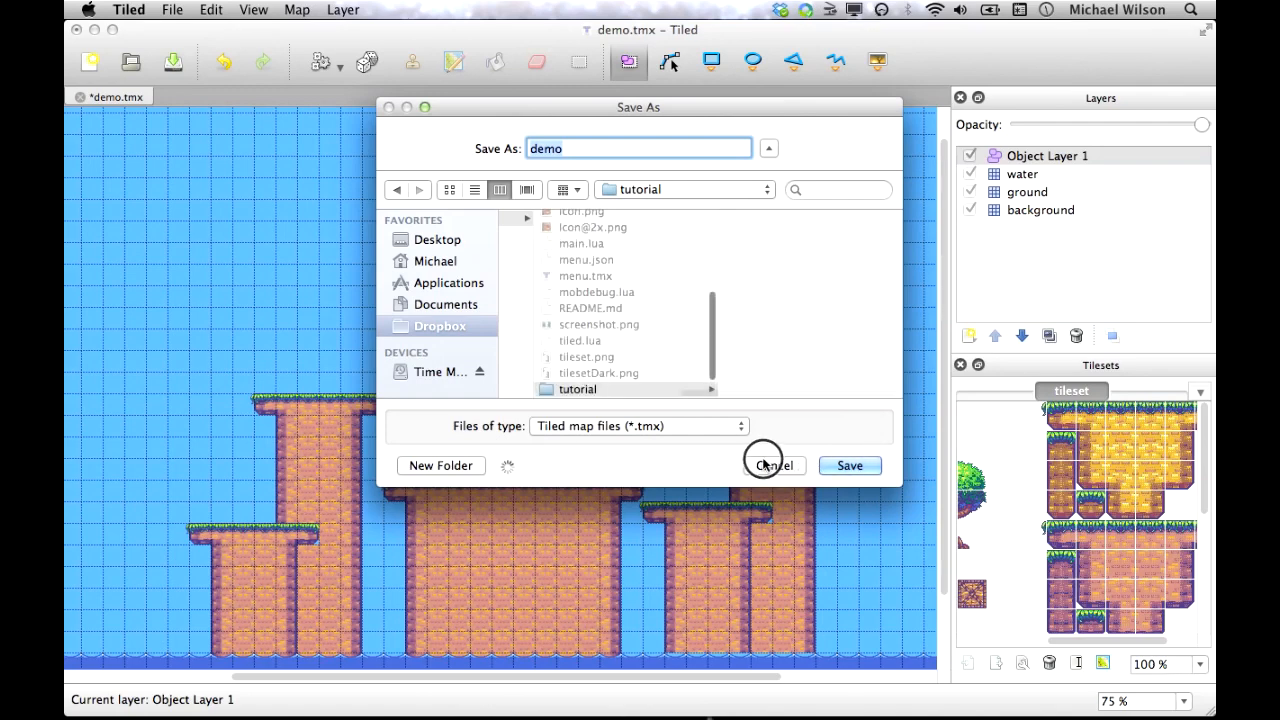
click(773, 465)
Export the map with its object layer over demo.json and view the result in the Corona Simulator
click(160, 10)
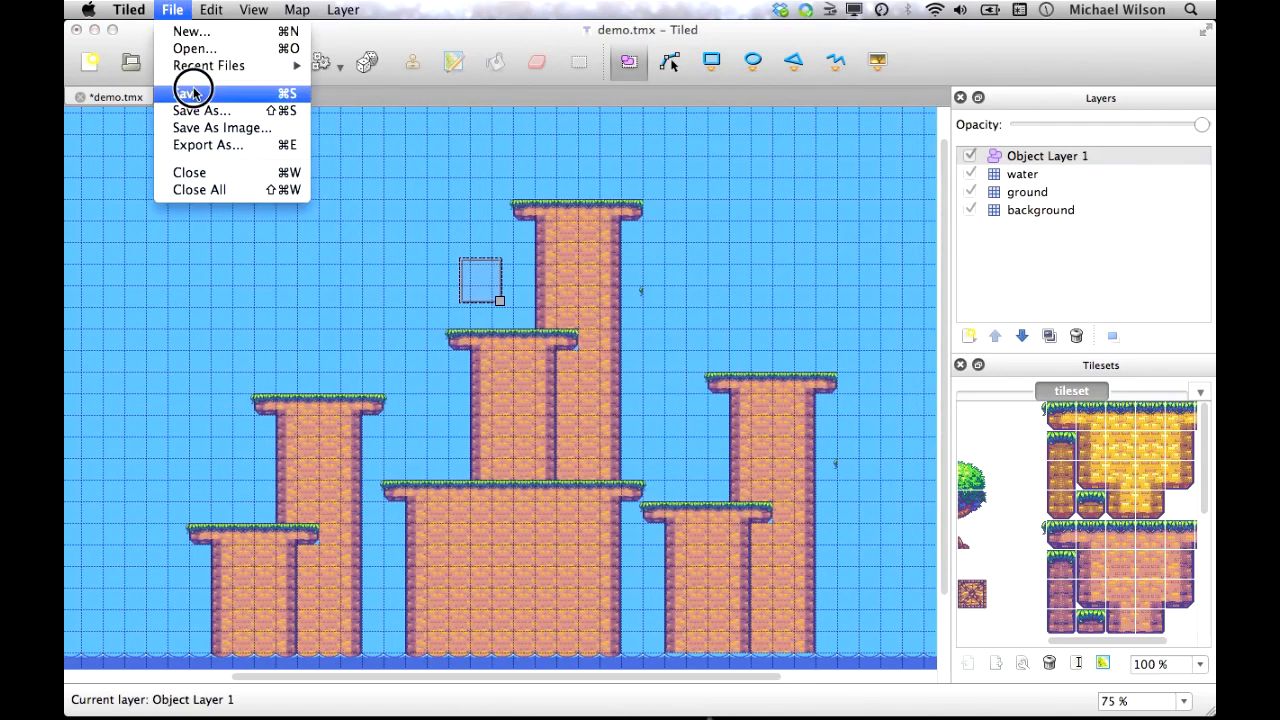
click(212, 143)
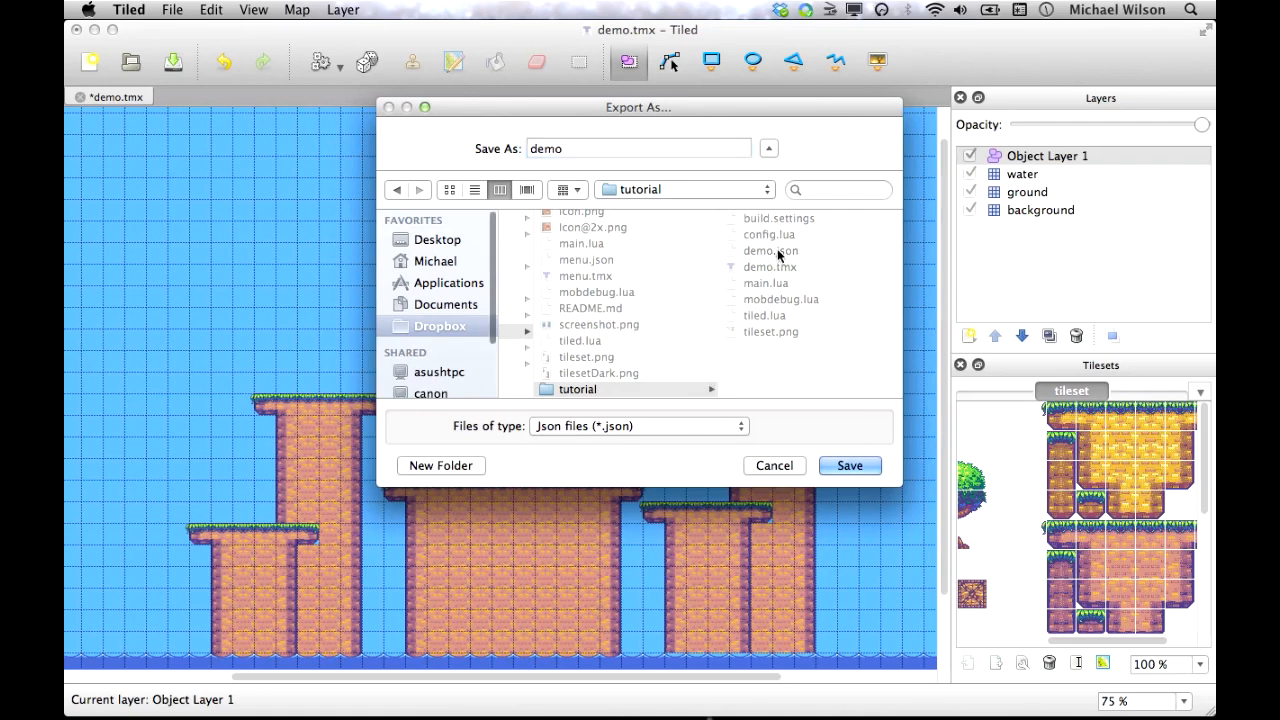
click(843, 465)
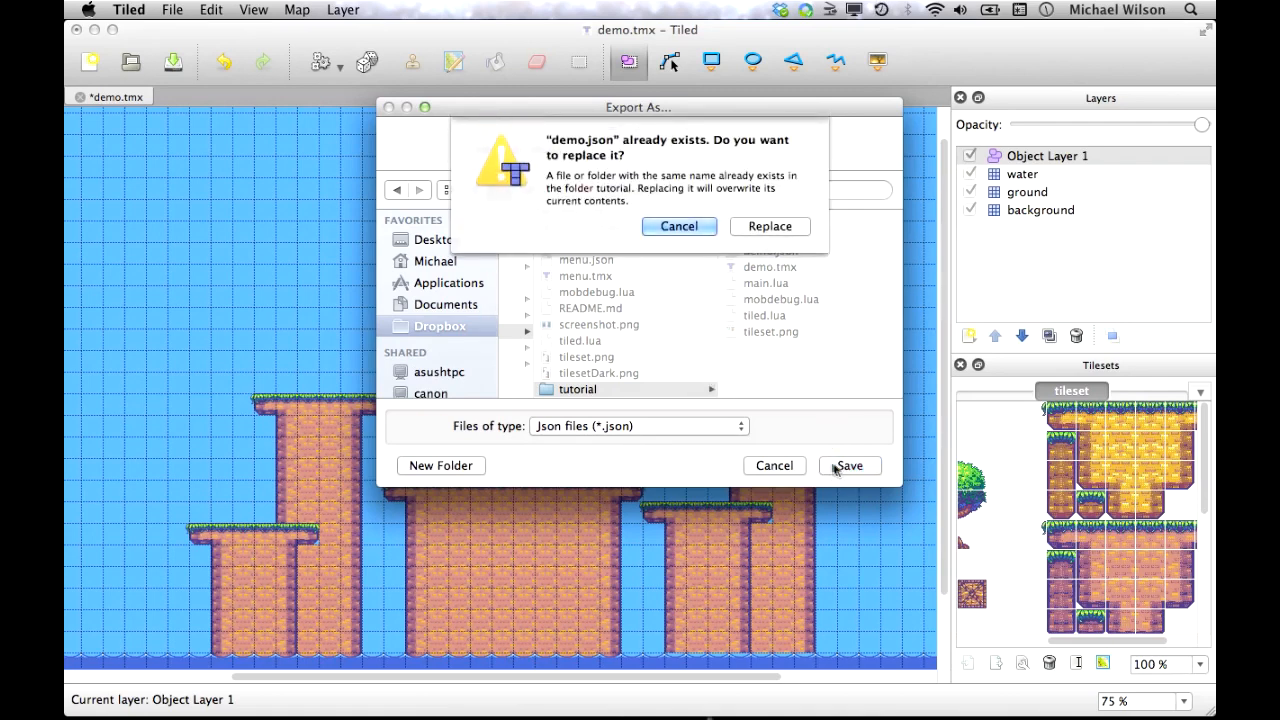
click(770, 226)
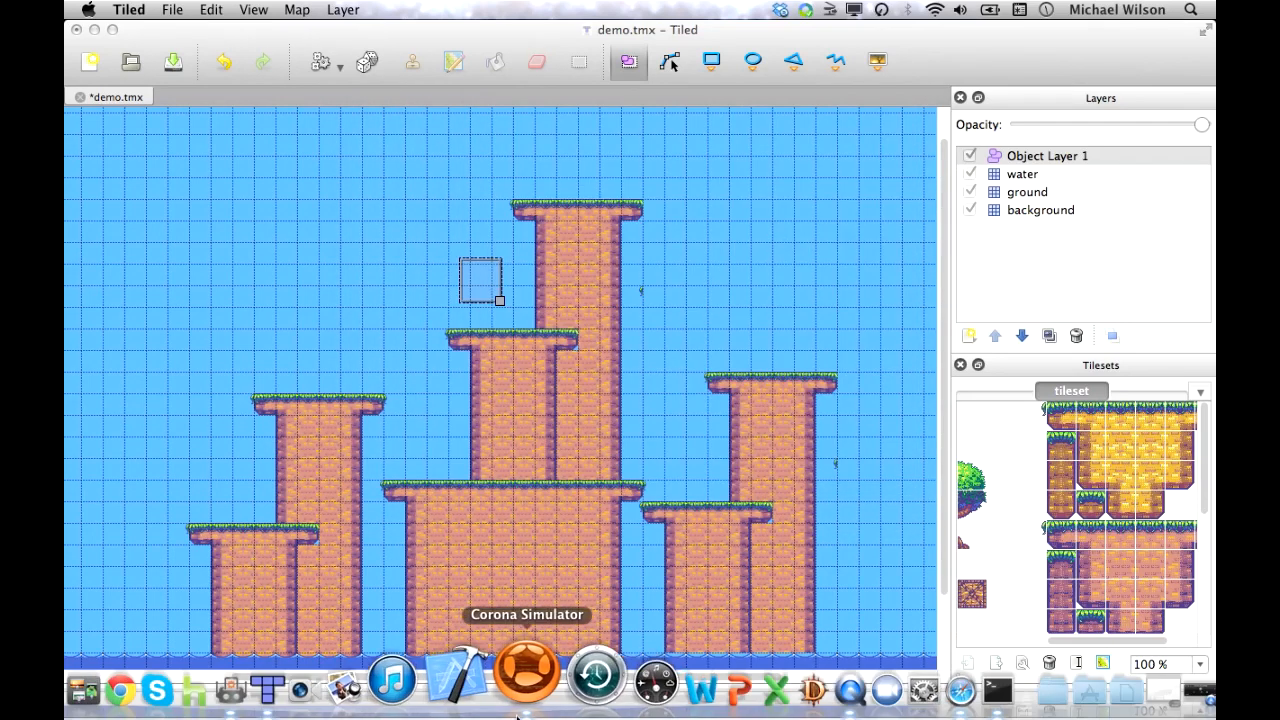
click(520, 692)
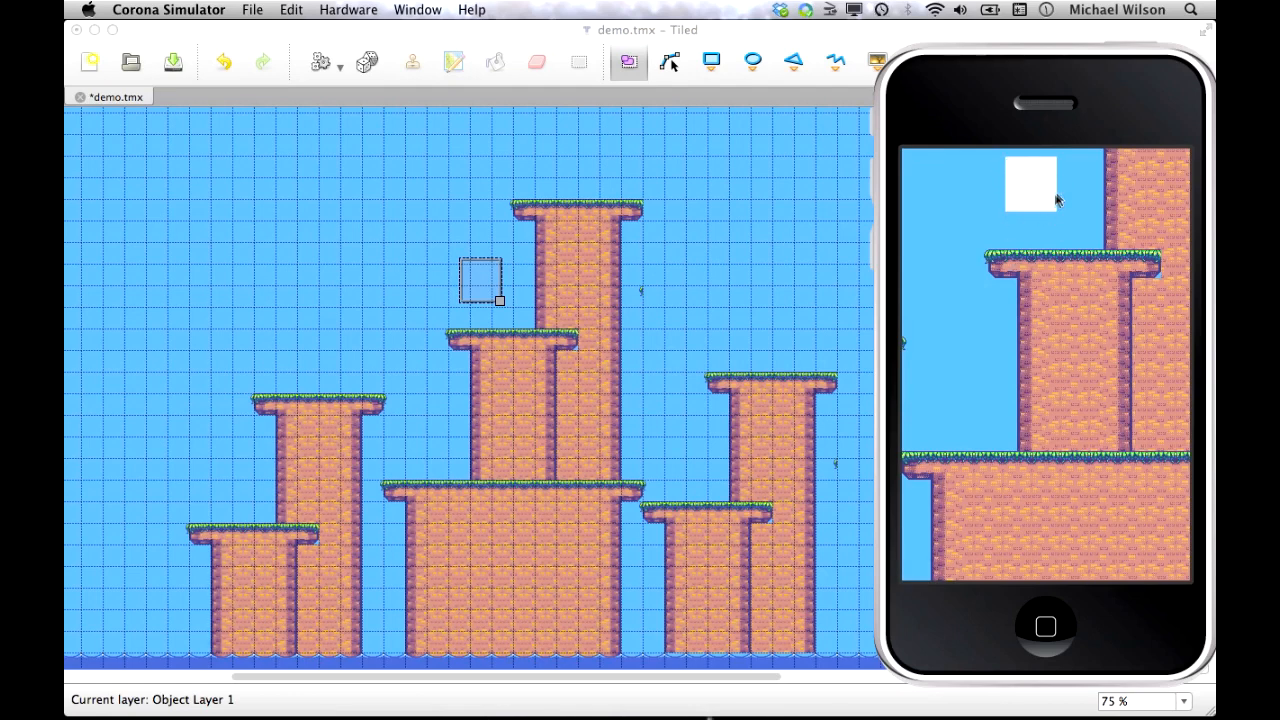
Open the rectangle object's properties to examine its name, type, position and size fields, and close them without changes
click(487, 287)
right_click(488, 287)
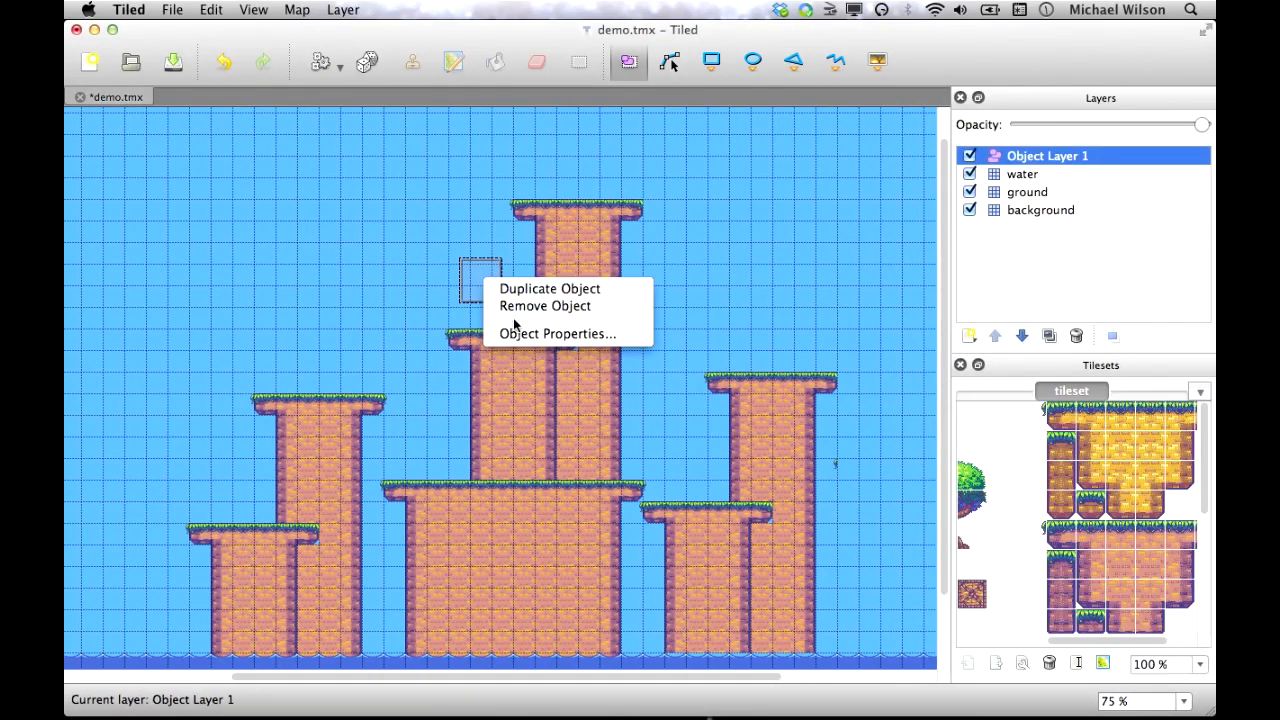
click(535, 337)
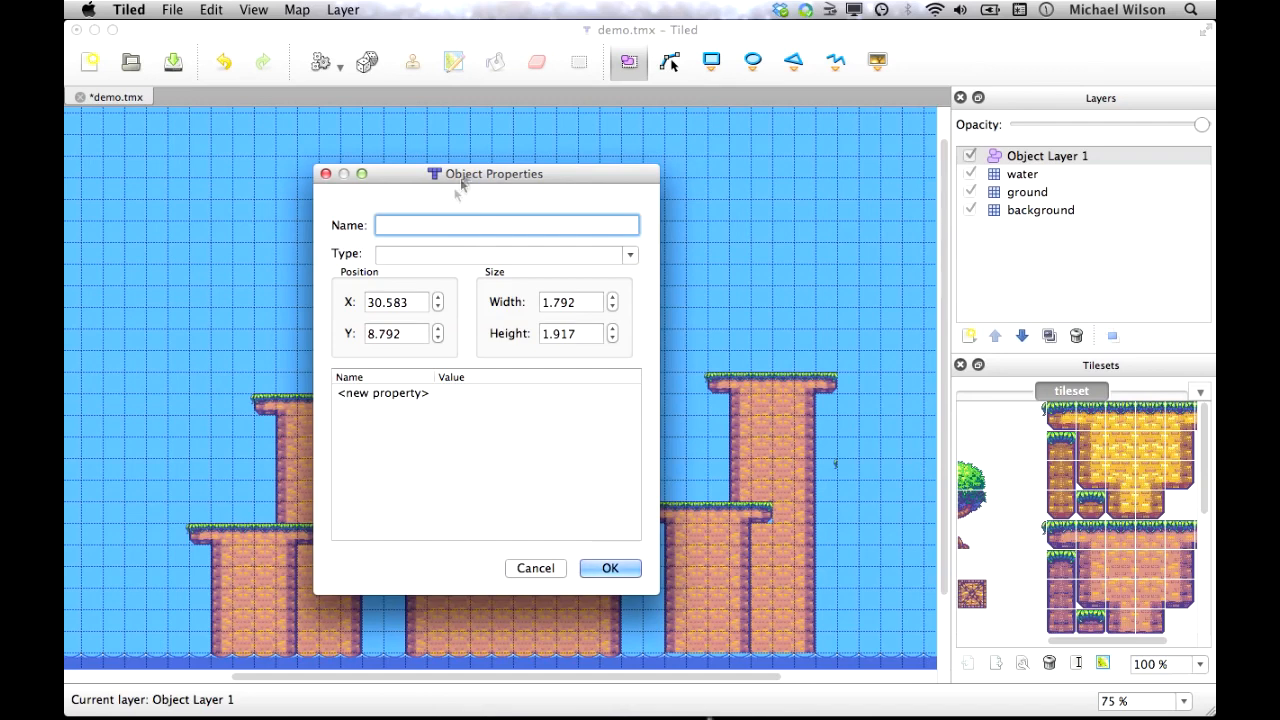
key(Escape)
Shift the rectangle object slightly toward the tall pillar and delete it from the object layer
drag(485, 273, 506, 276)
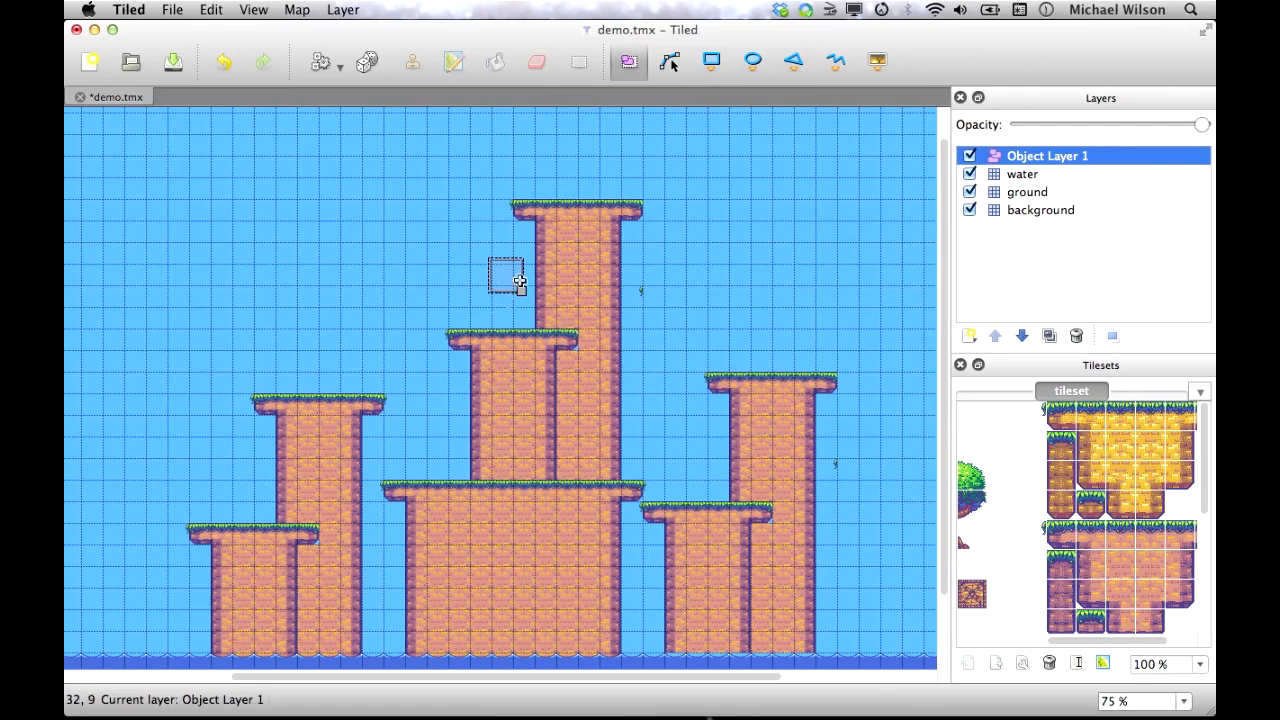
drag(506, 271, 512, 293)
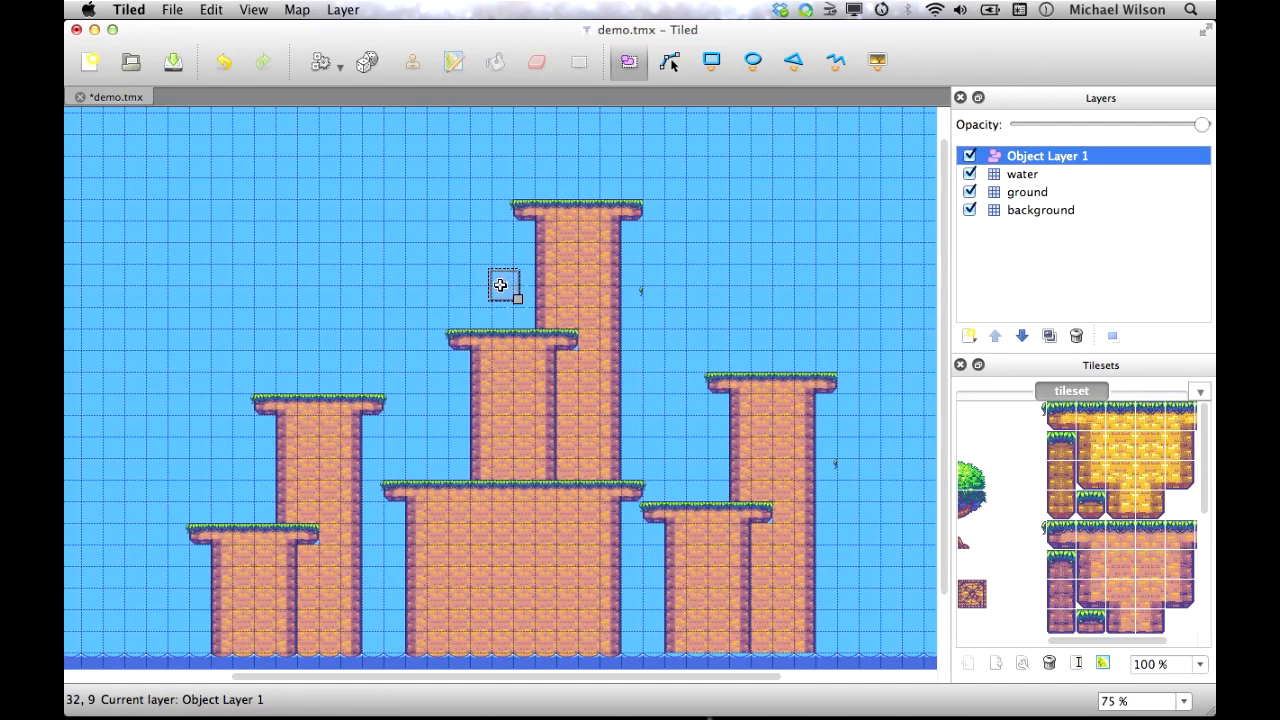
key(Delete)
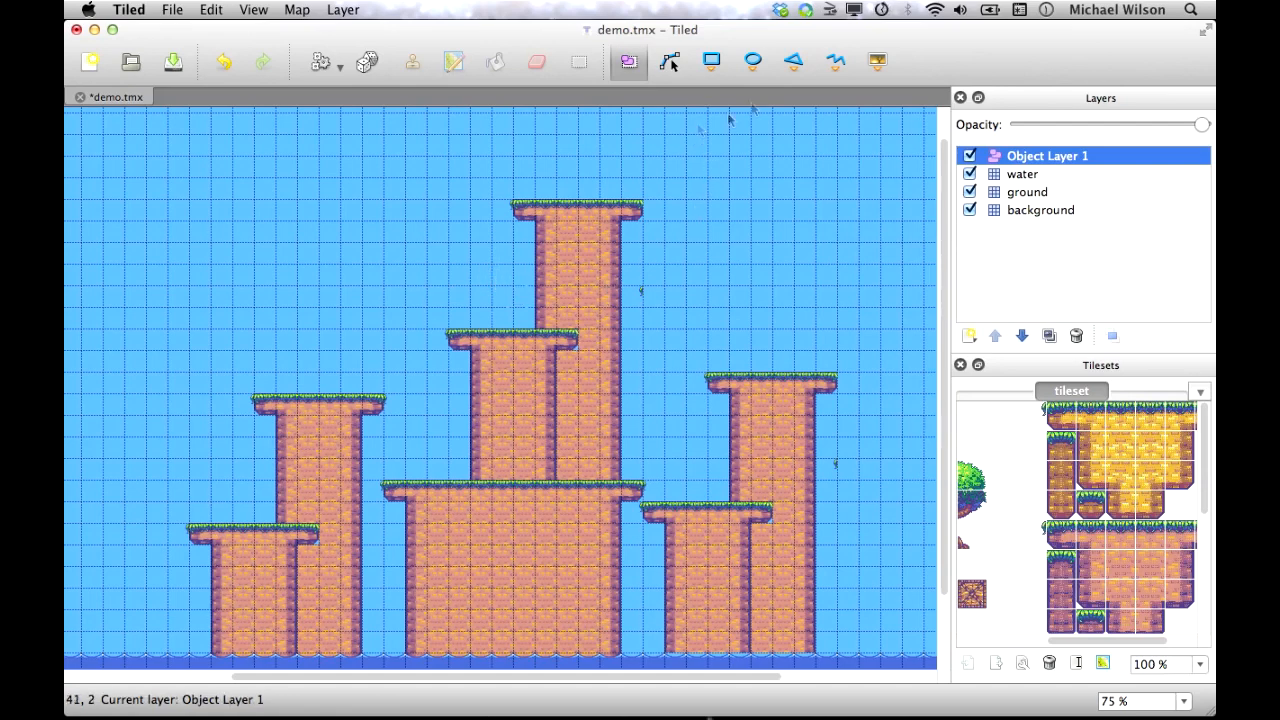
Place a wooden crate tile object in the sky above the shorter pillar on the wide platform
click(882, 62)
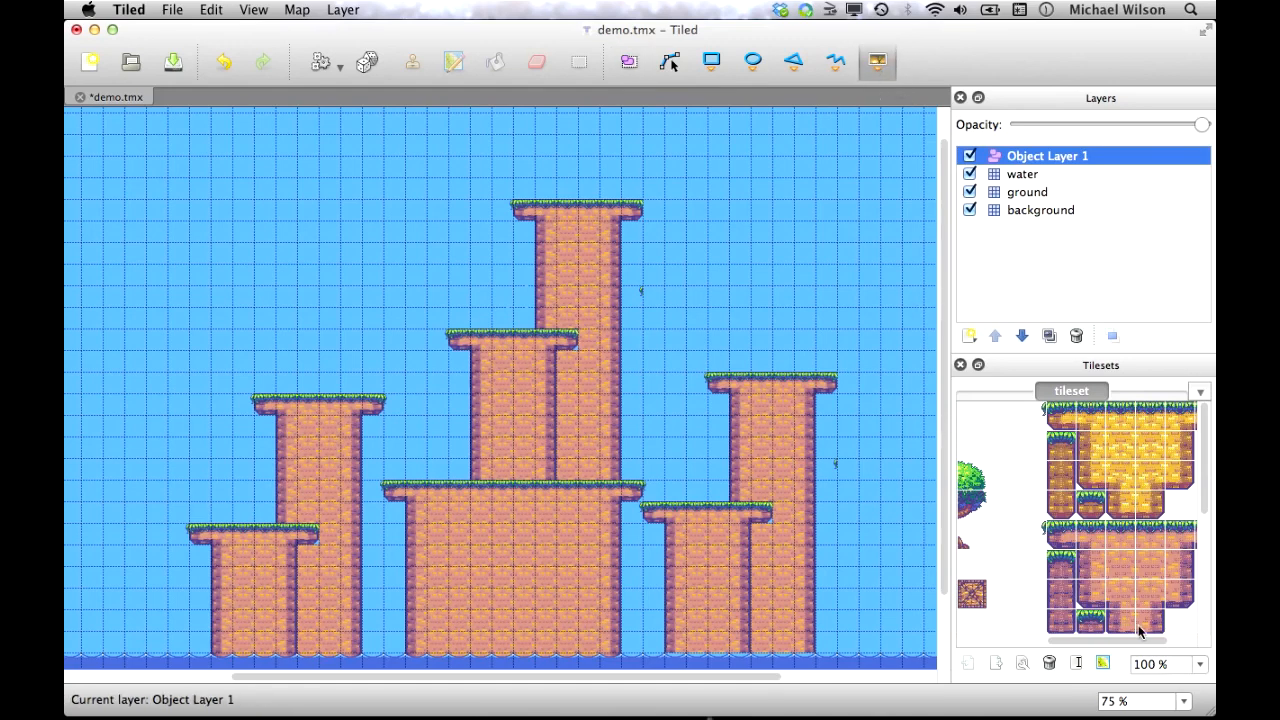
drag(1135, 638, 1057, 637)
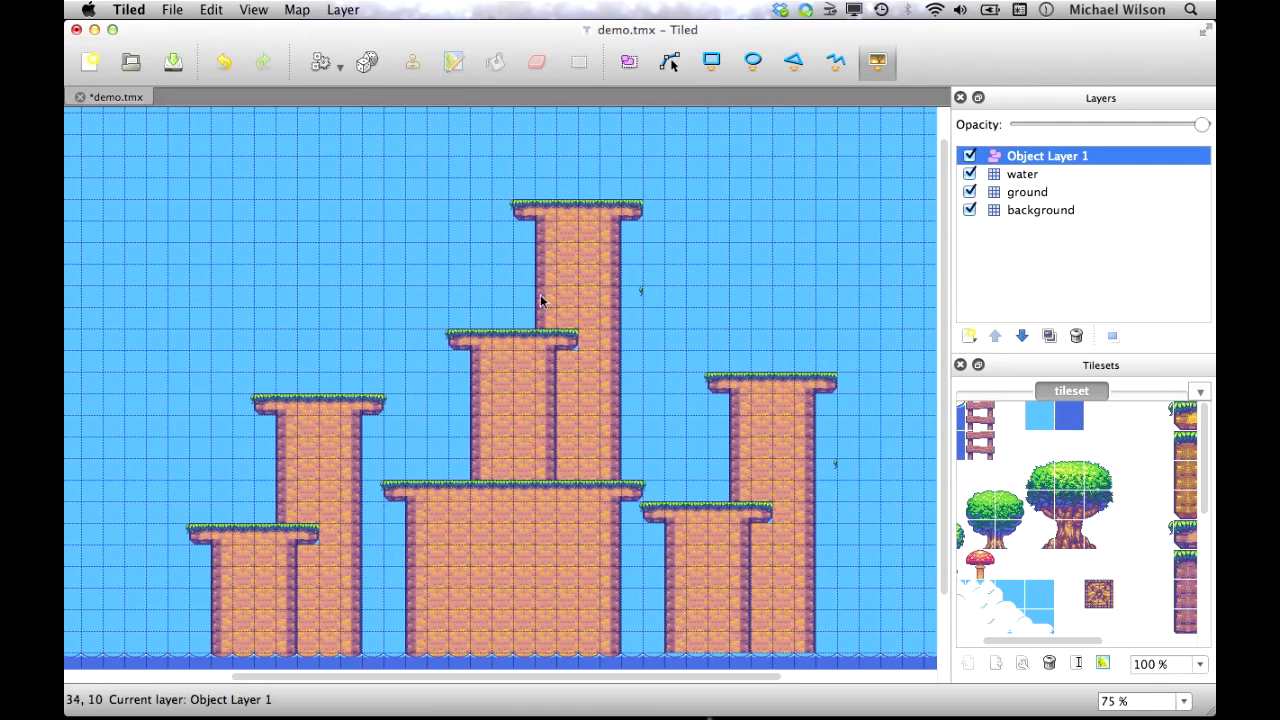
click(1100, 596)
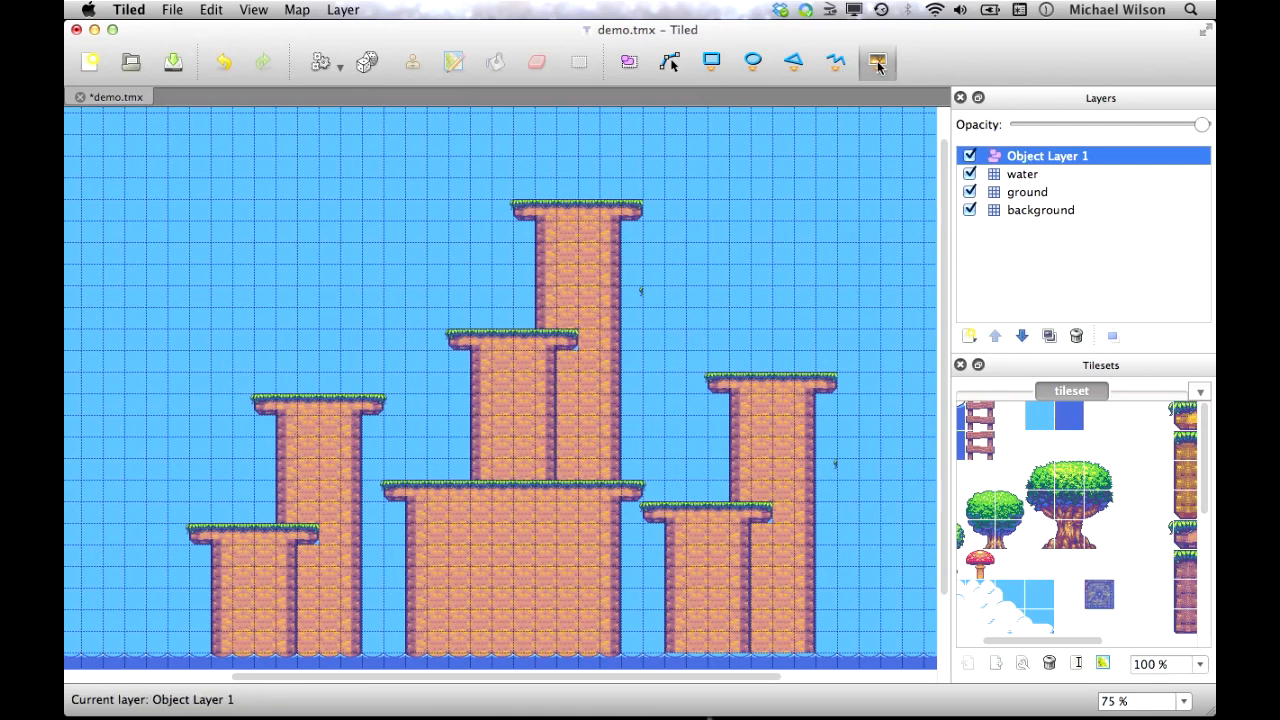
click(488, 257)
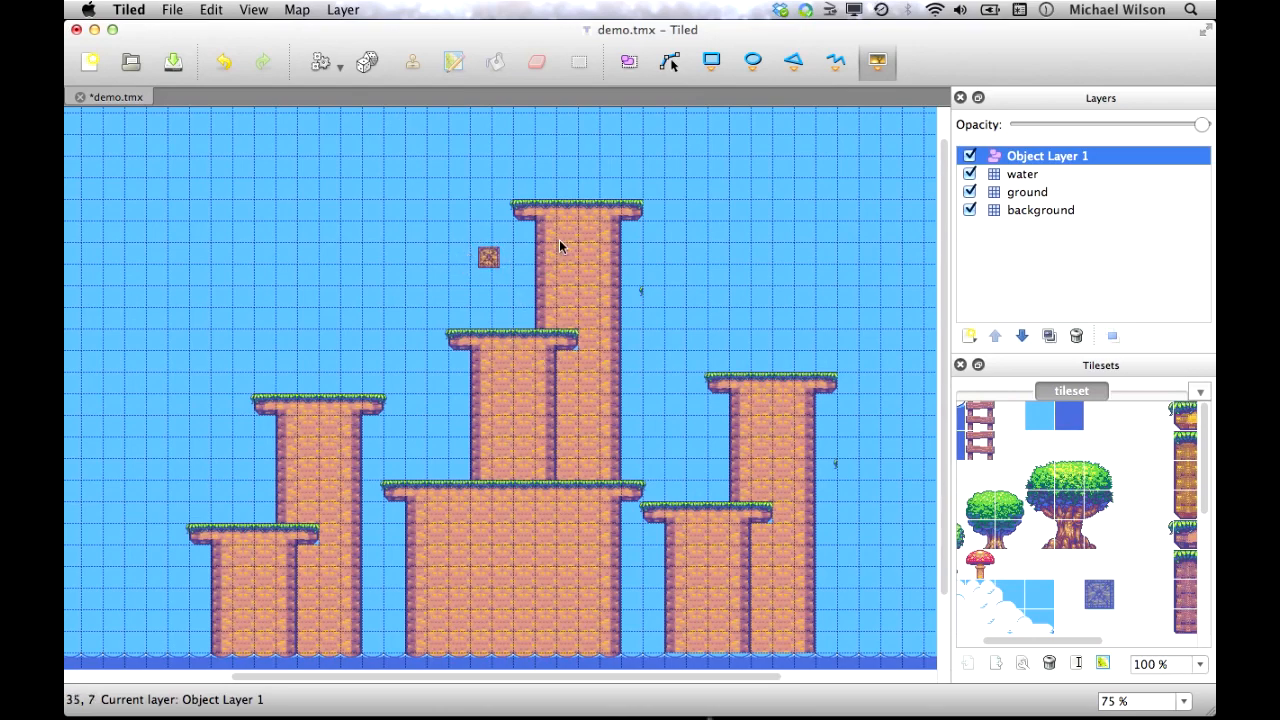
Select the crate object and move it up slightly to about X 31.5, Y 8.7
ctrl+scroll(500, 253, up, 3)
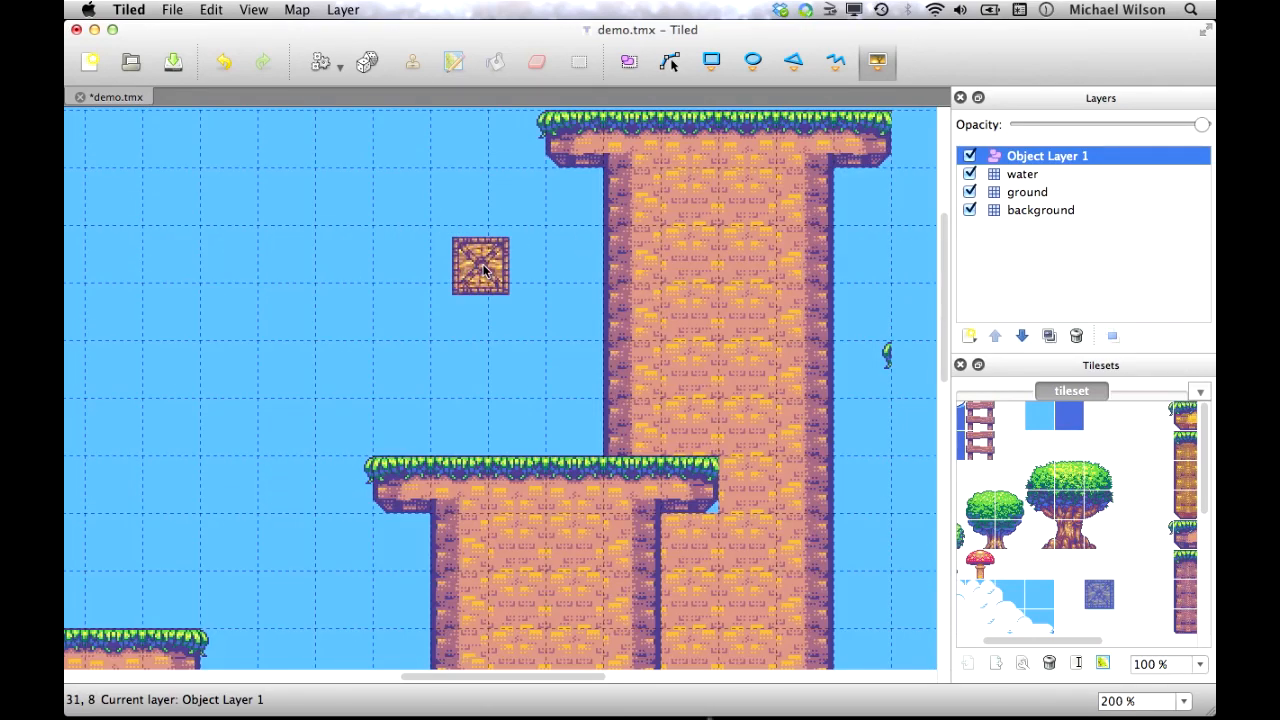
click(628, 62)
click(476, 263)
drag(476, 263, 472, 231)
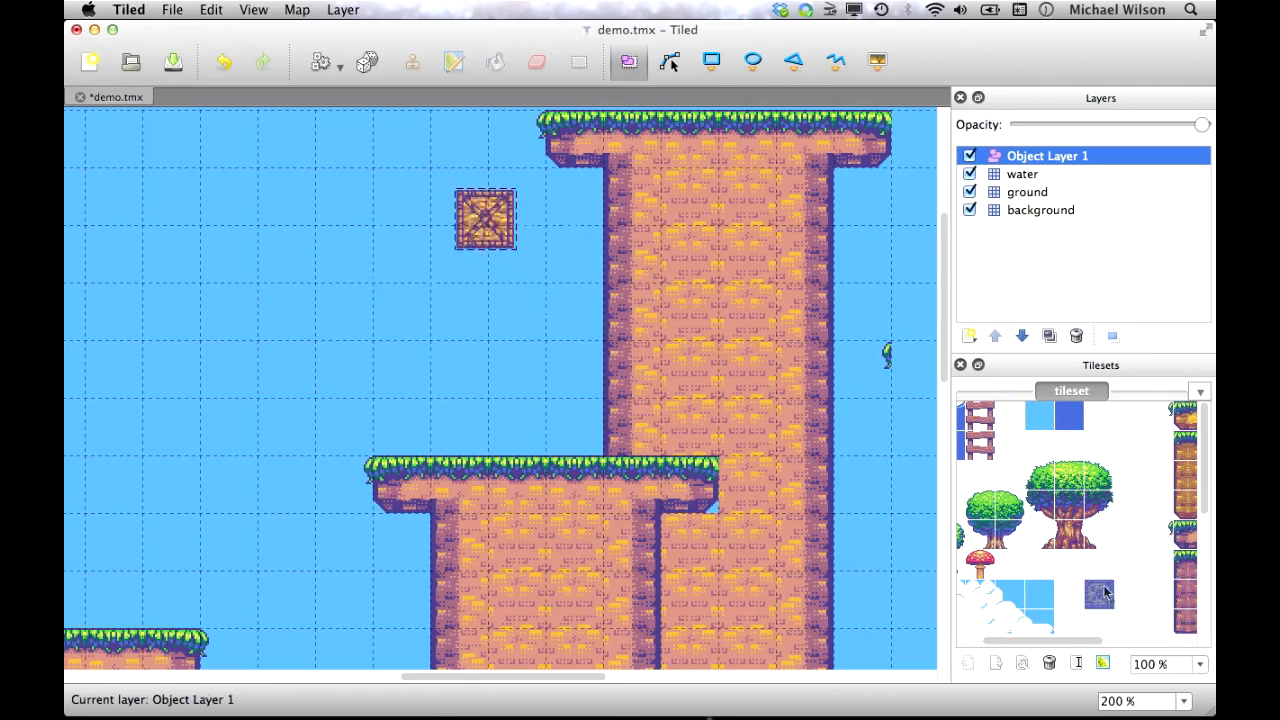
mouse_move(481, 217)
mouse_down()
mouse_move(469, 222)
mouse_move(512, 284)
mouse_move(485, 236)
mouse_up()
Add a custom property named alpha with the value 0.5 to the crate object
right_click(490, 234)
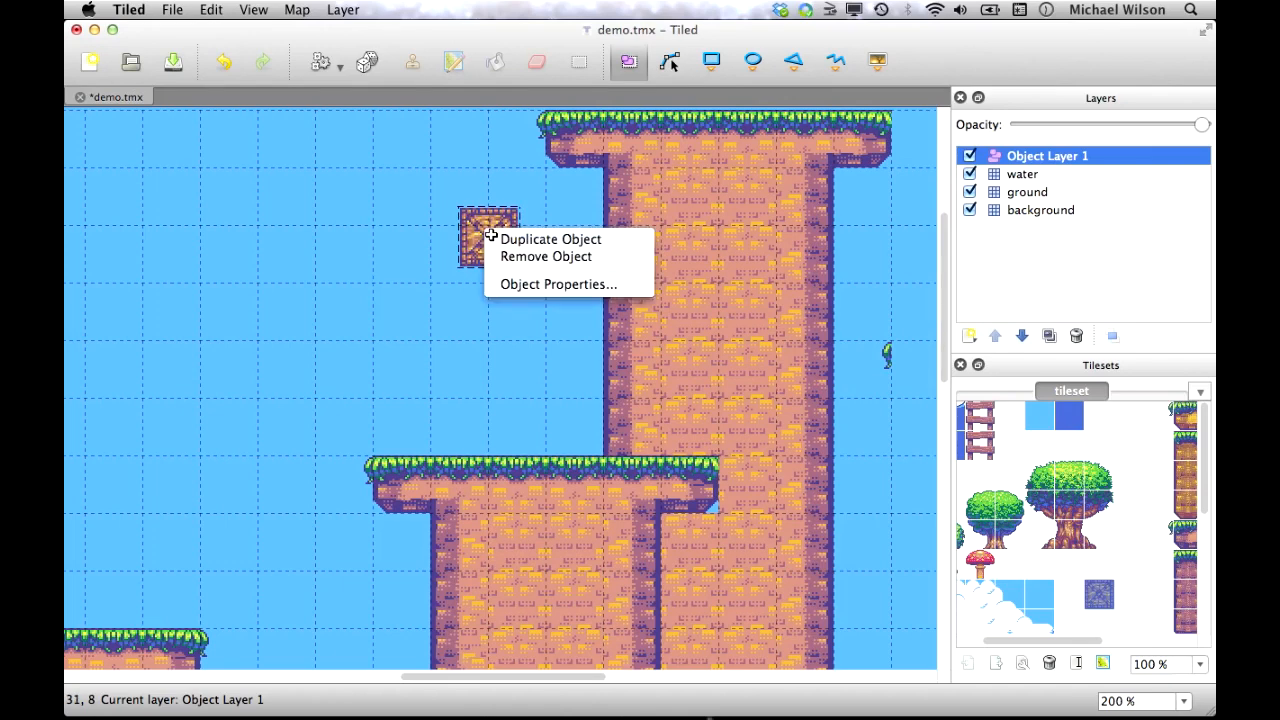
click(535, 286)
drag(537, 154, 700, 208)
click(688, 427)
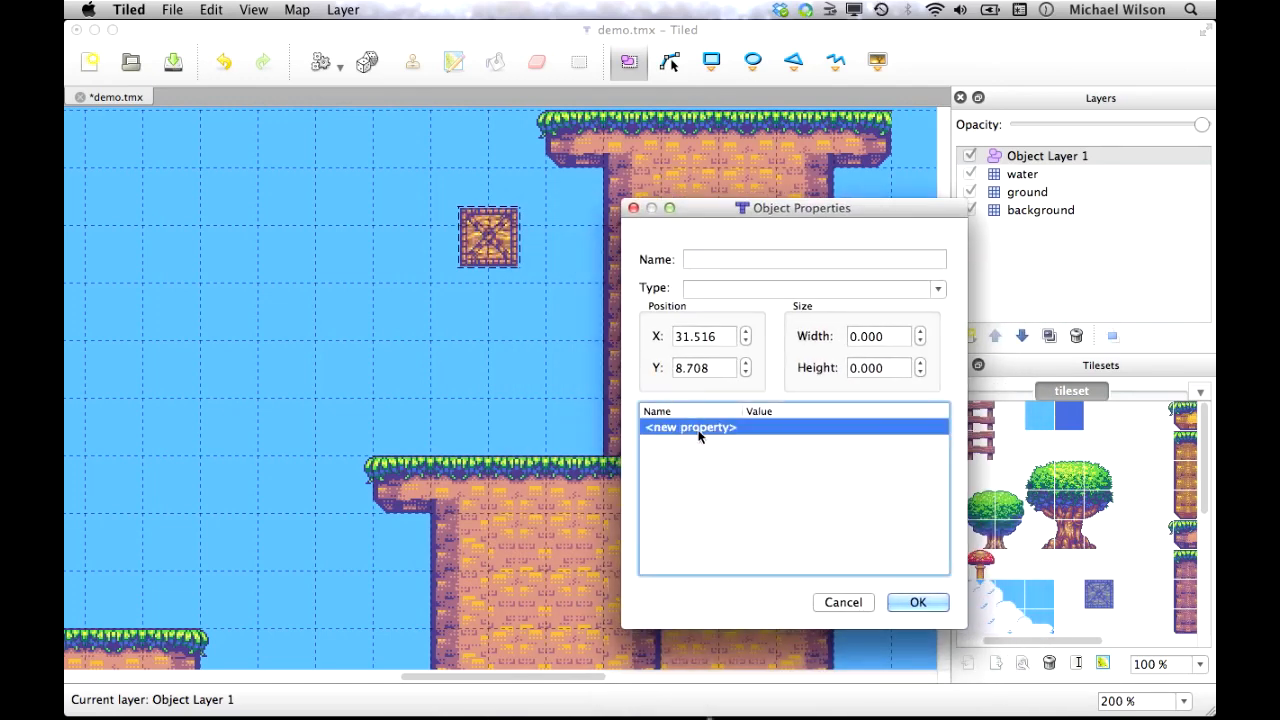
click(700, 428)
text(alpha)
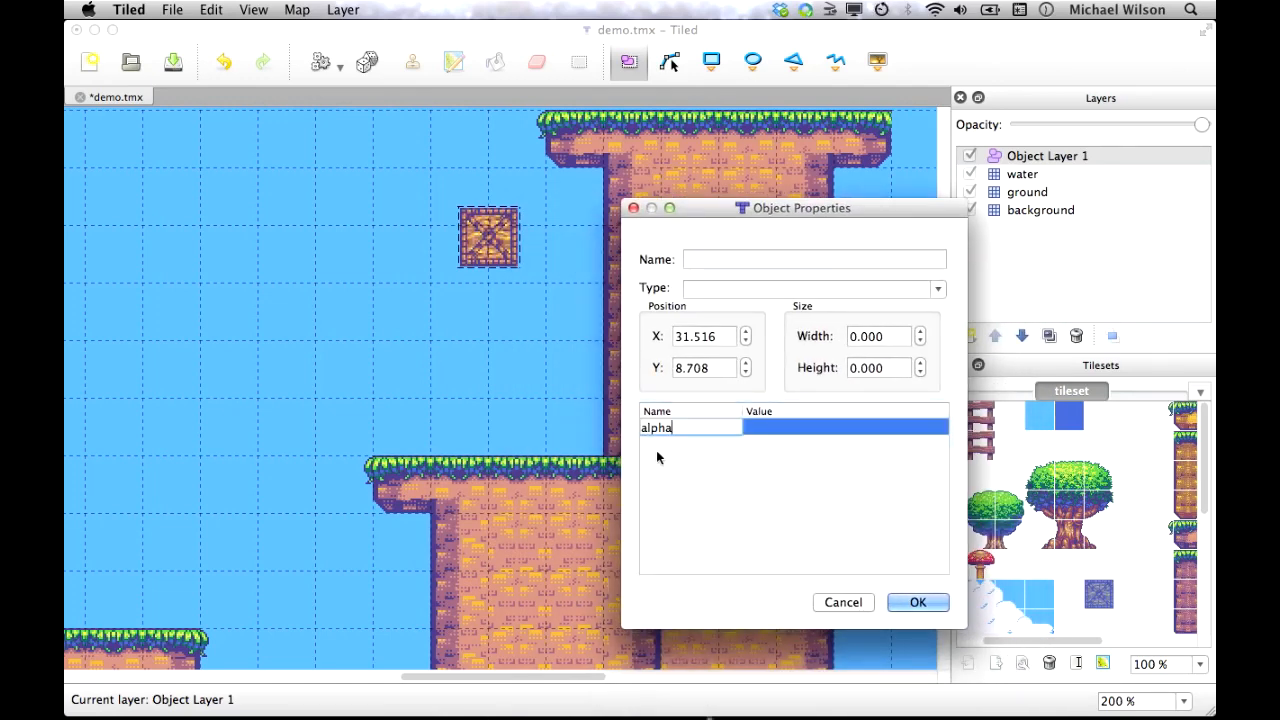
click(770, 417)
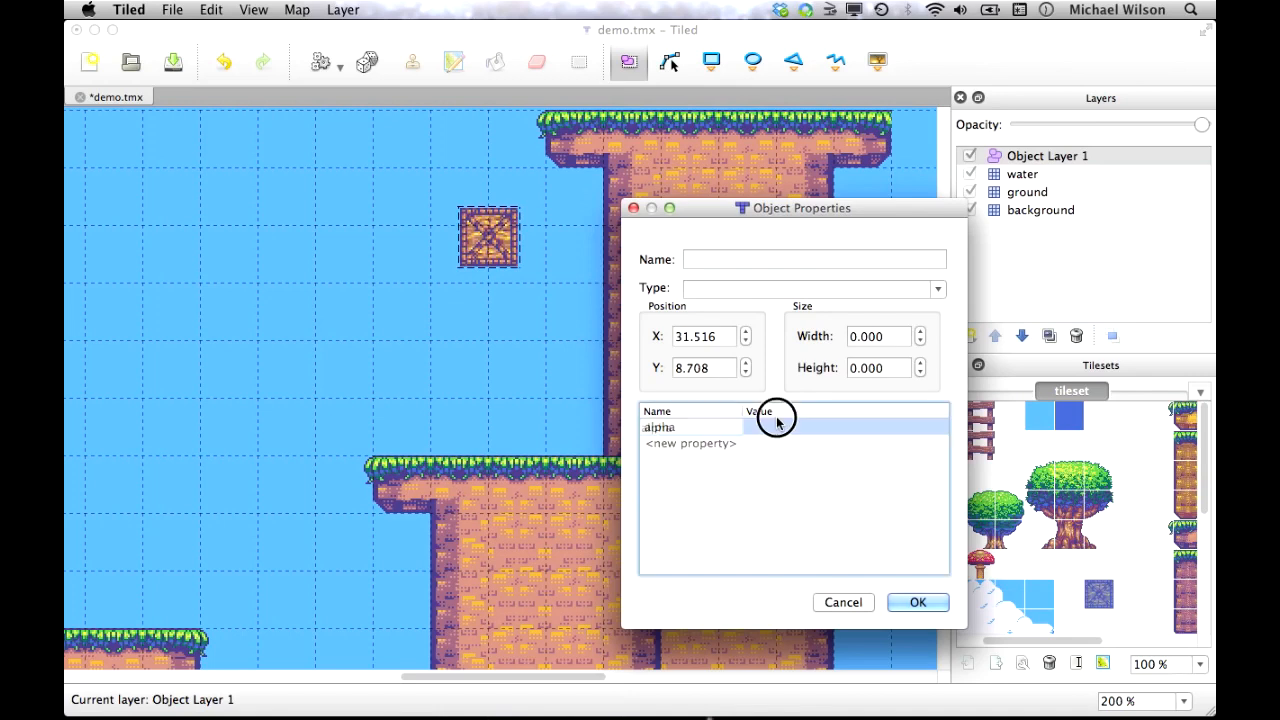
click(763, 428)
click(763, 428)
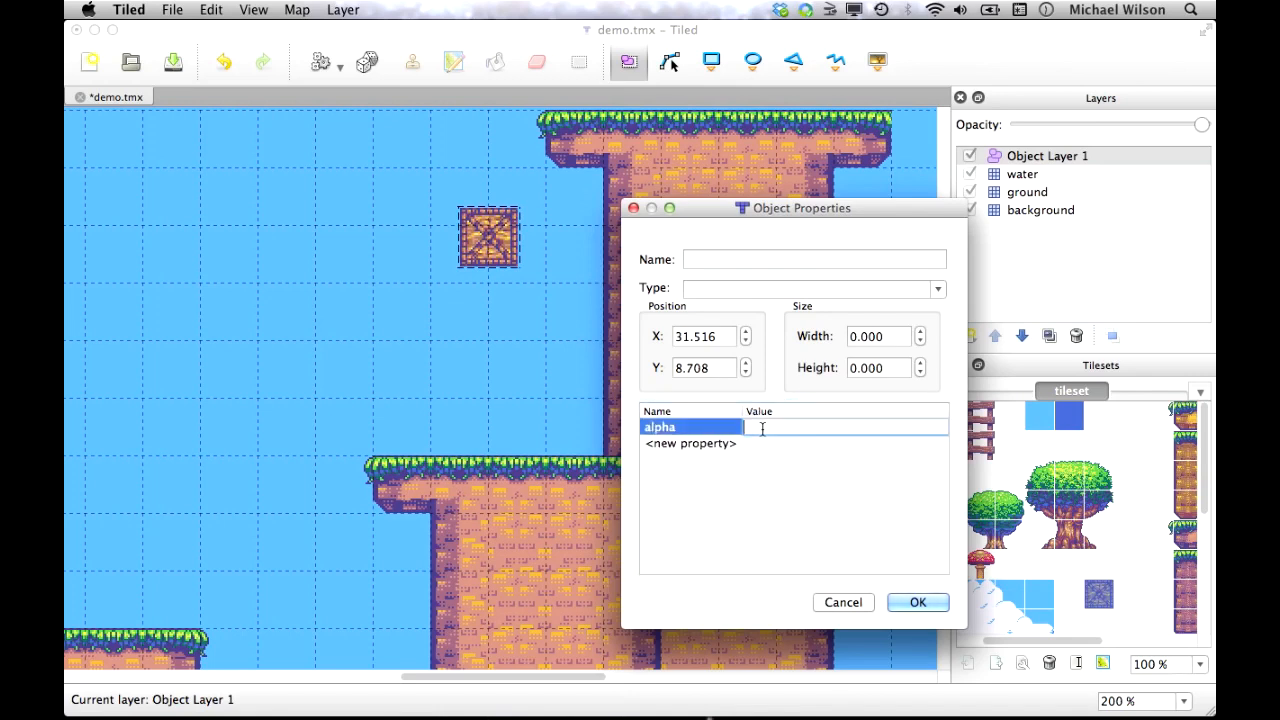
text(0.5)
click(916, 601)
Save the map and export it as JSON over demo.json in the tutorial folder
key(super+s)
key(super+shift+e)
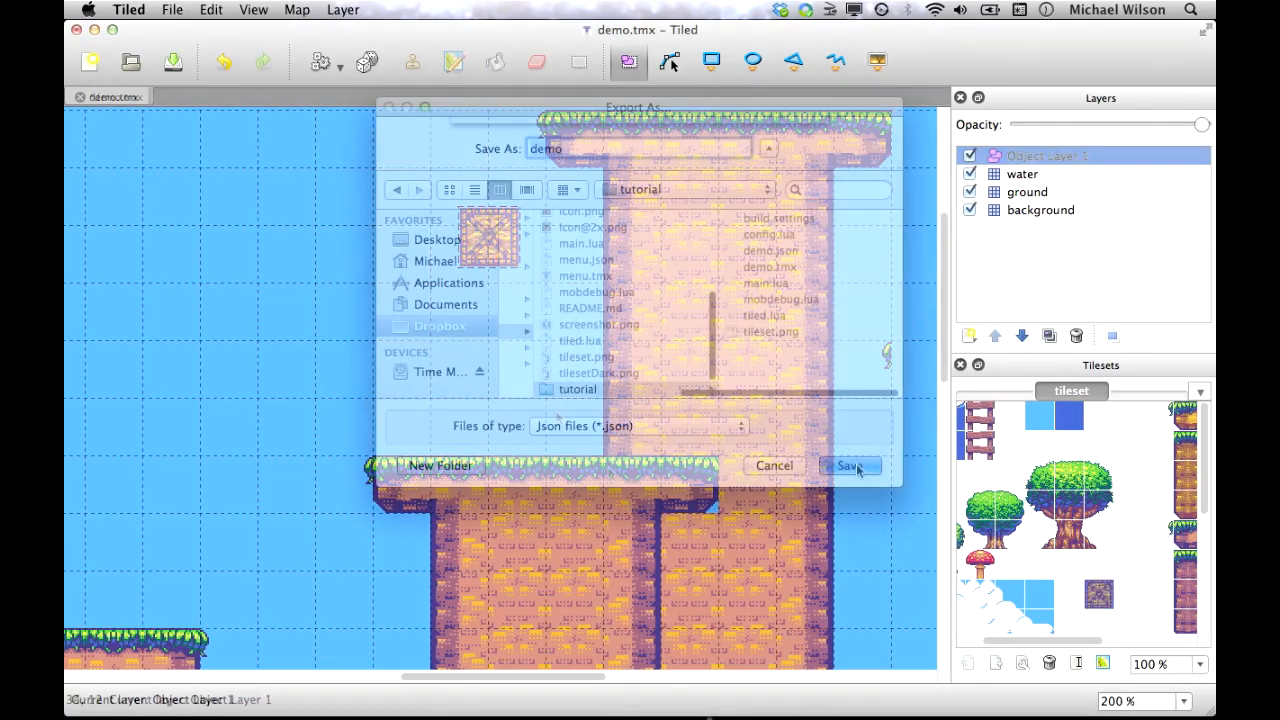
click(840, 461)
click(760, 225)
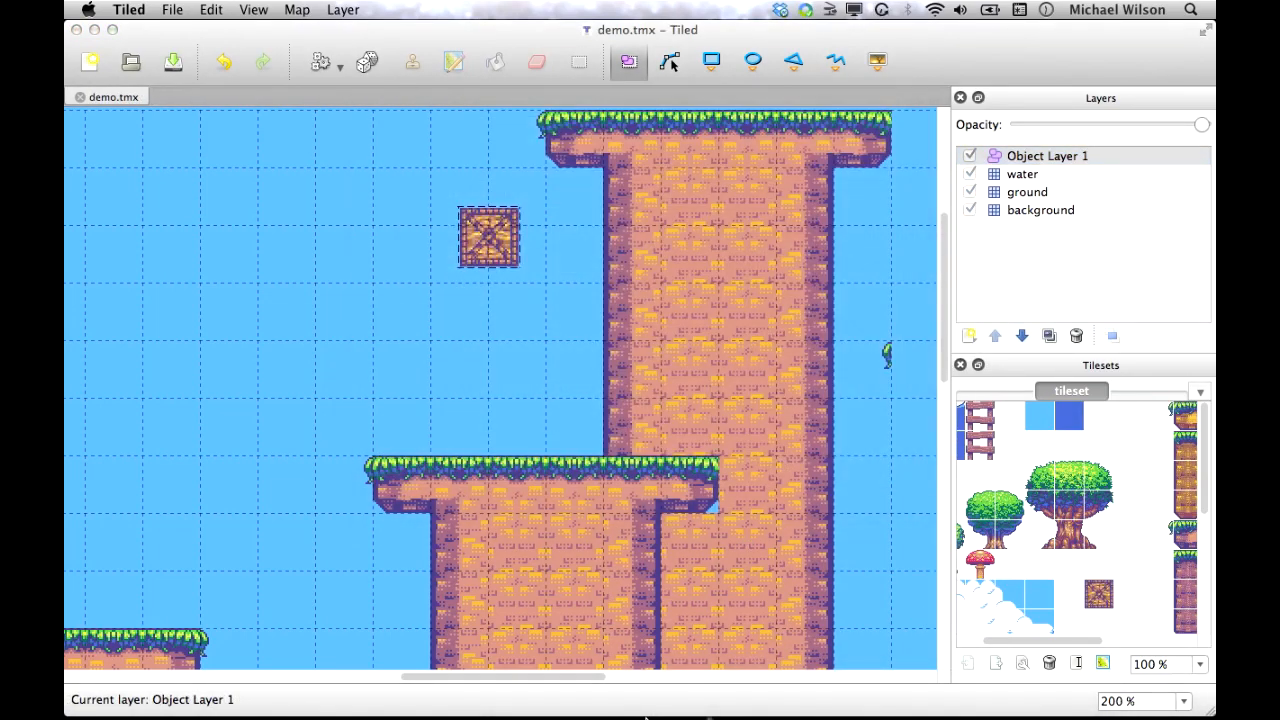
Switch to the Corona Simulator and pan the reloaded map to inspect the crate
mouse_move(645, 715)
click(512, 682)
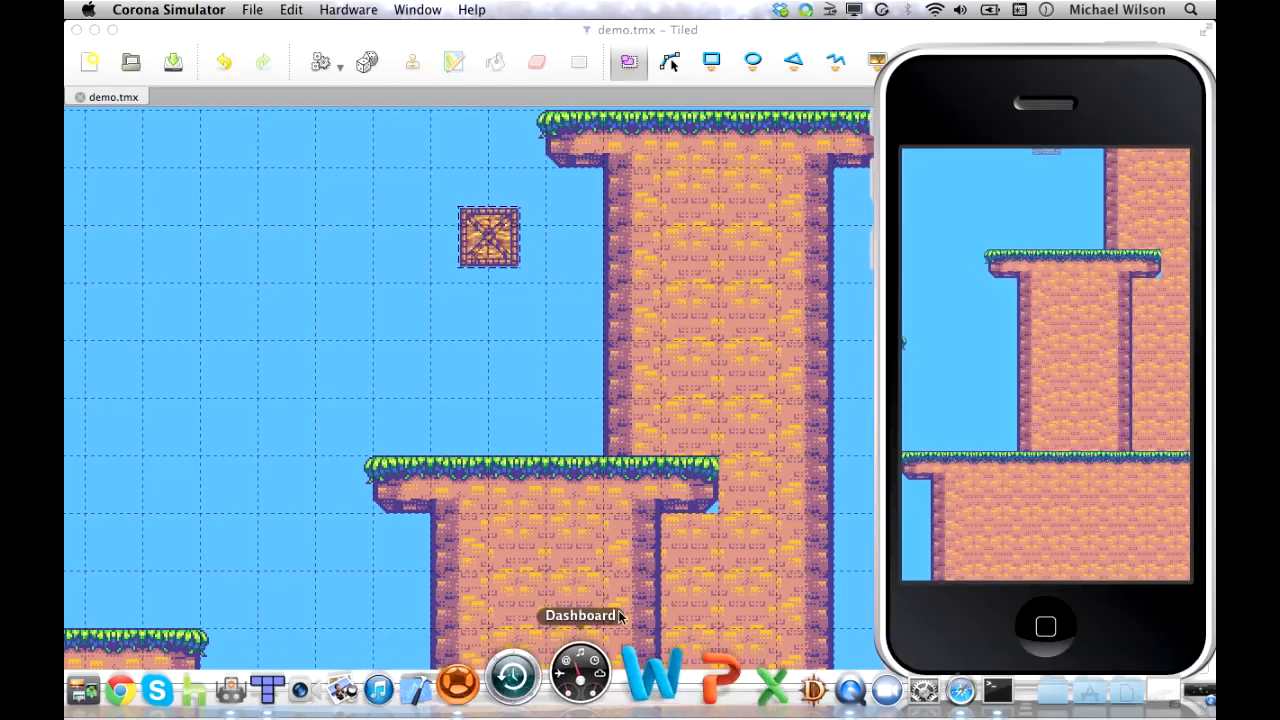
drag(1028, 244, 1005, 364)
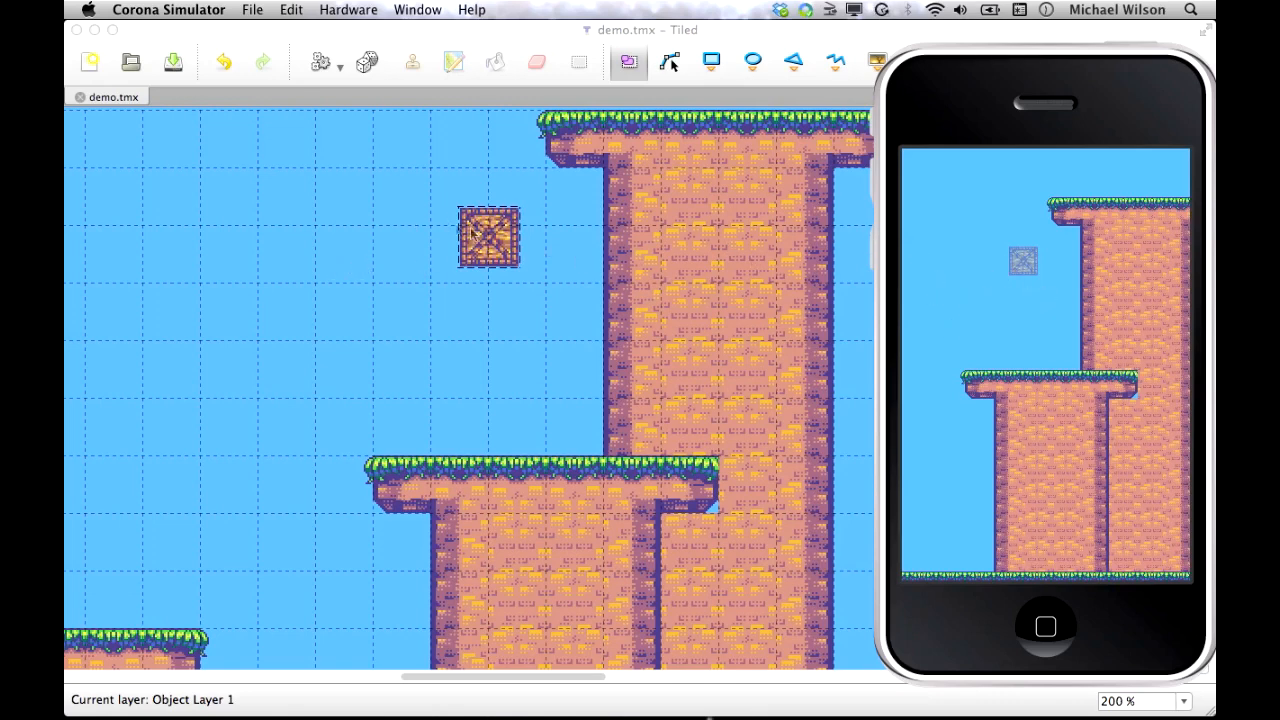
Move the crate down to about X 31.25, Y 9.85 and add a rotation property with the value 45 to it
click(445, 225)
drag(498, 238, 485, 304)
right_click(485, 304)
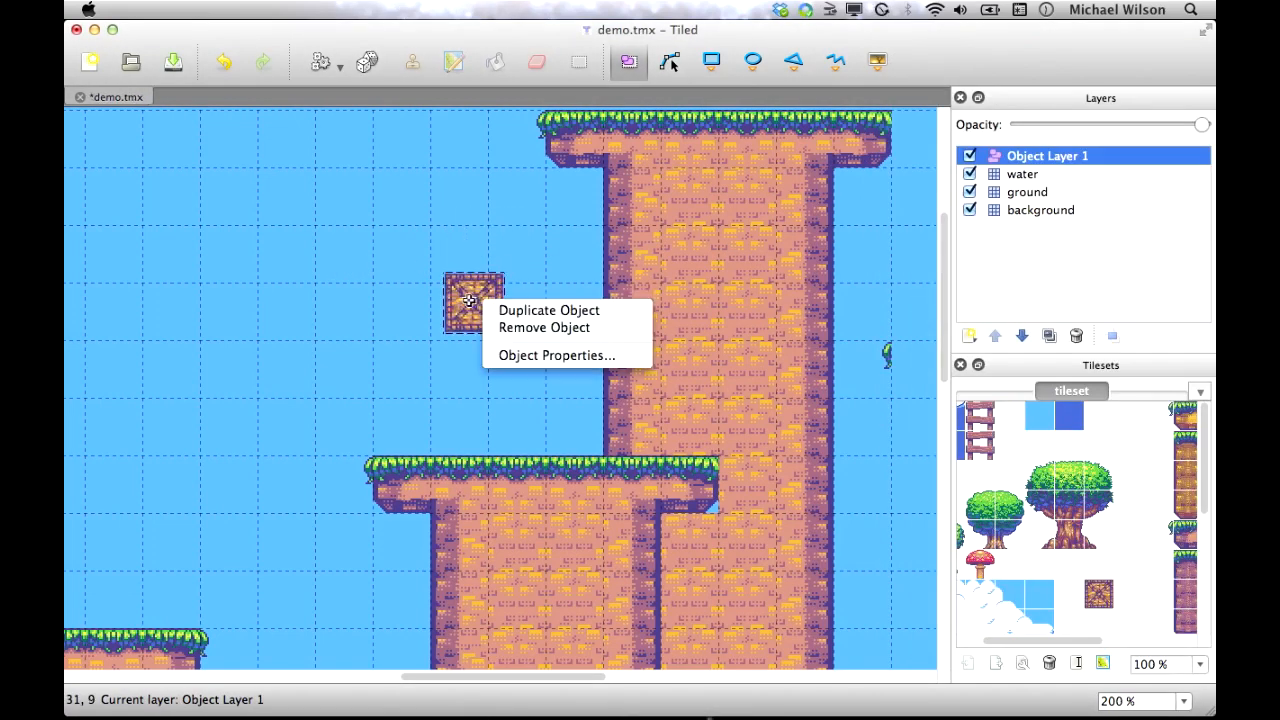
click(548, 357)
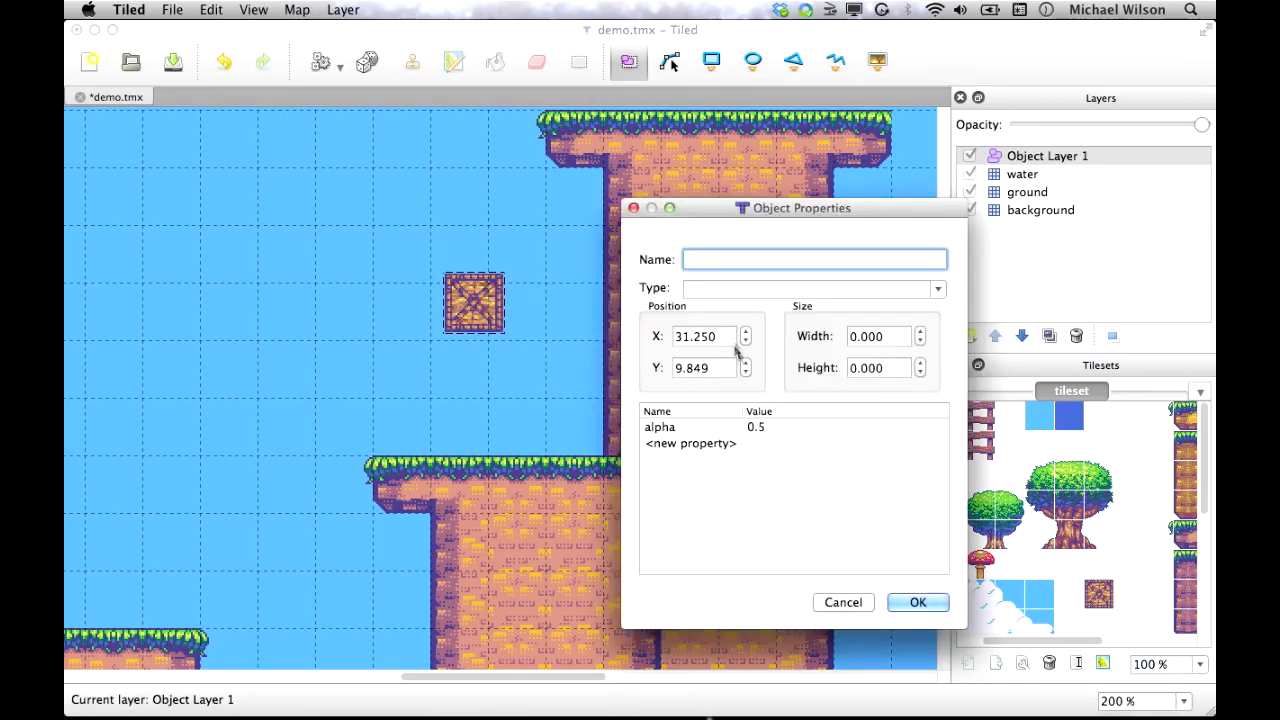
double_click(688, 443)
text(rottion)
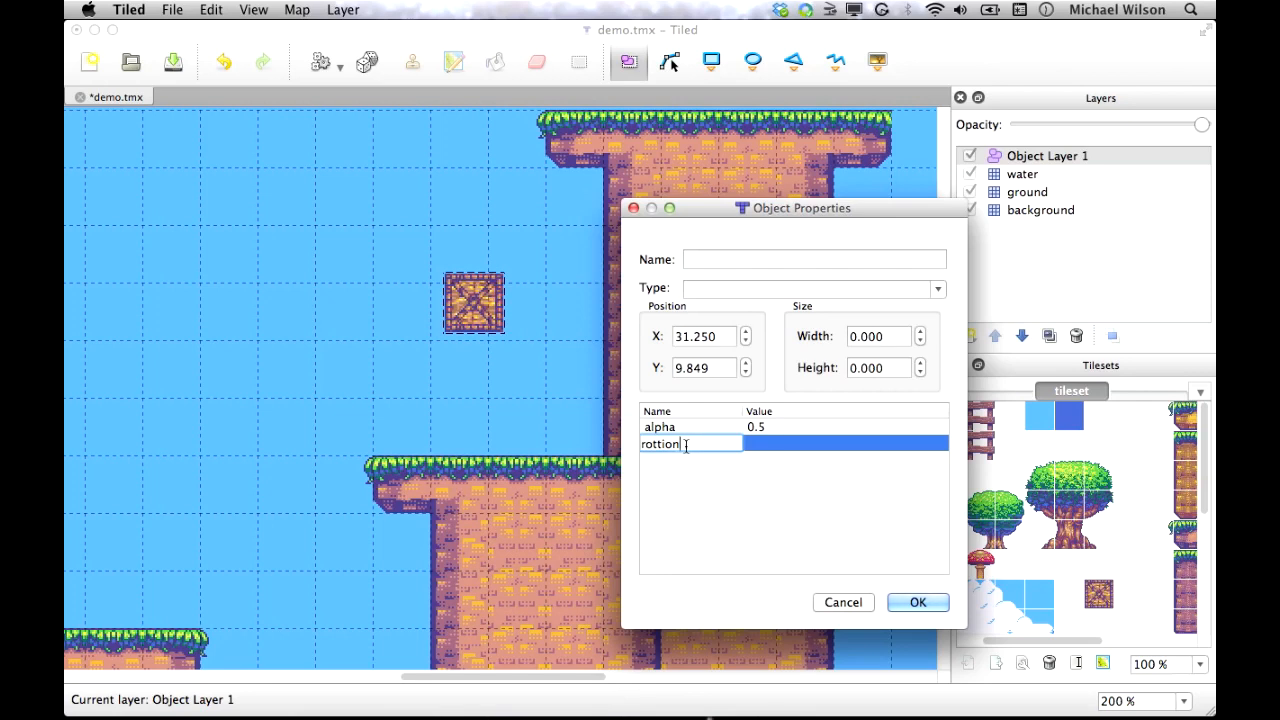
key(BackSpace)
key(BackSpace)
key(BackSpace)
key(BackSpace)
text(ation)
click(810, 444)
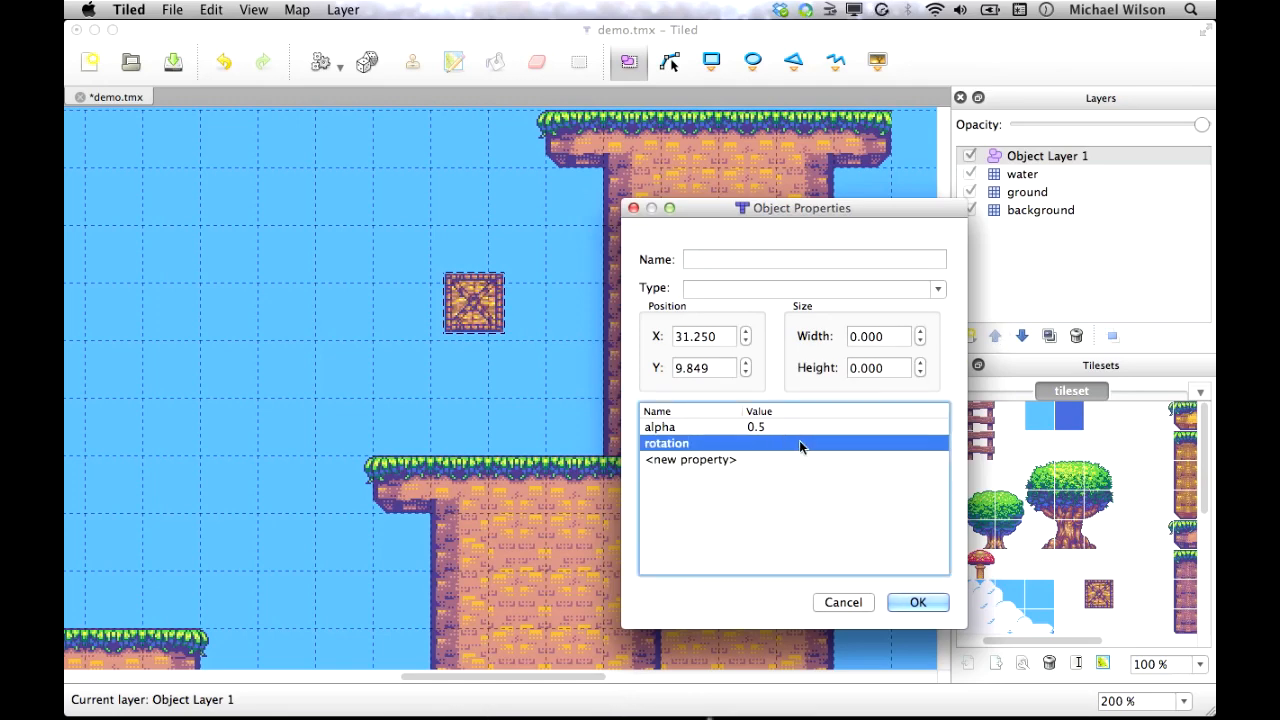
double_click(799, 440)
text(45)
click(918, 604)
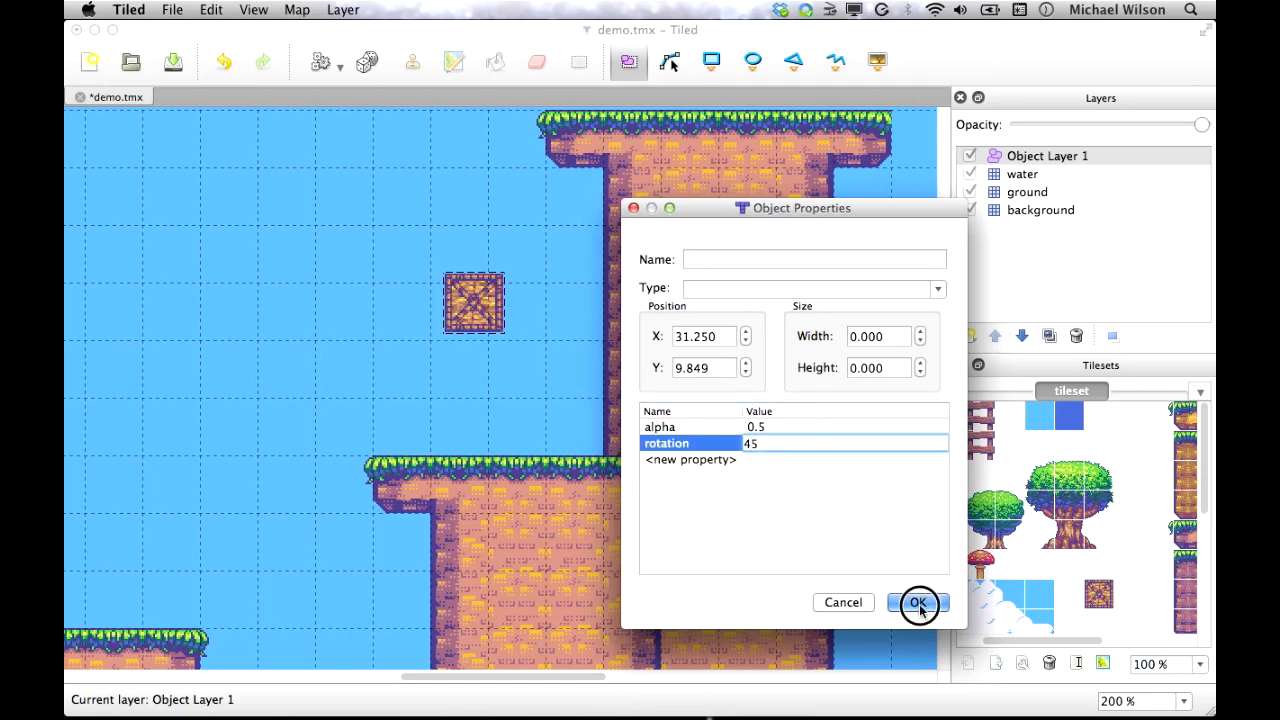
Save and re-export the map, and switch to the Corona Simulator to check the crate's rotation
key(super+s)
mouse_move(425, 706)
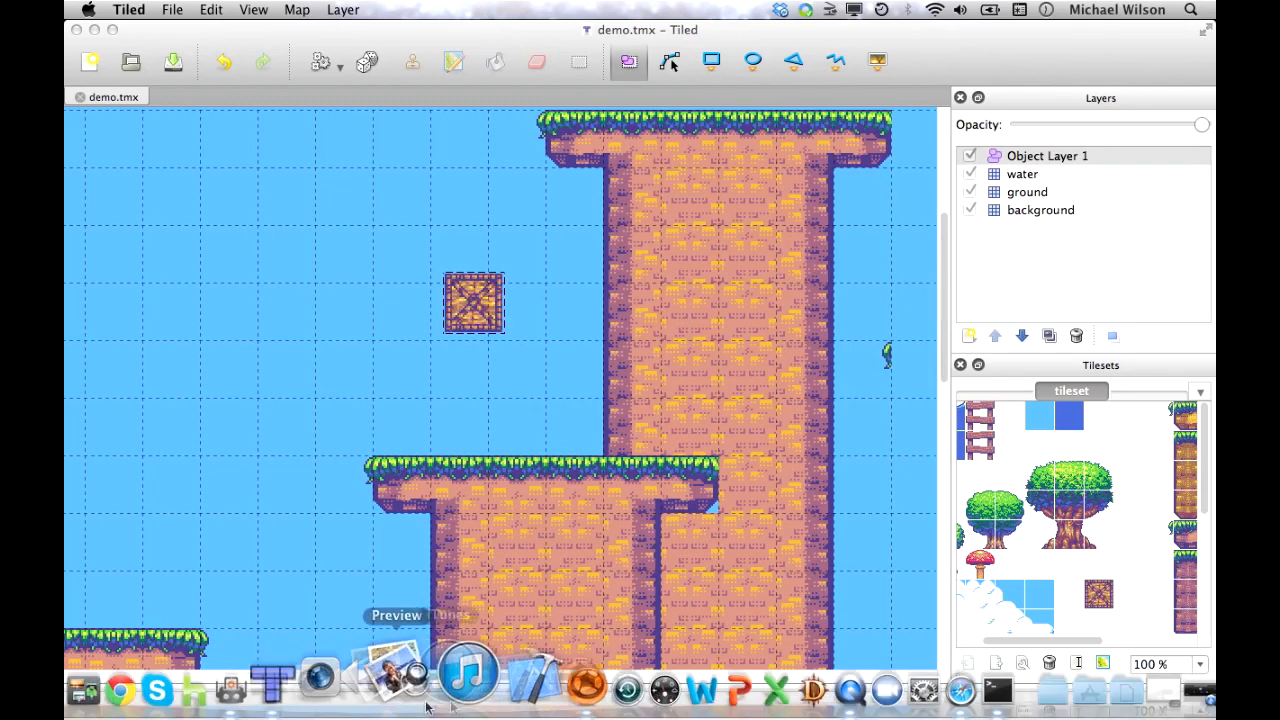
click(522, 688)
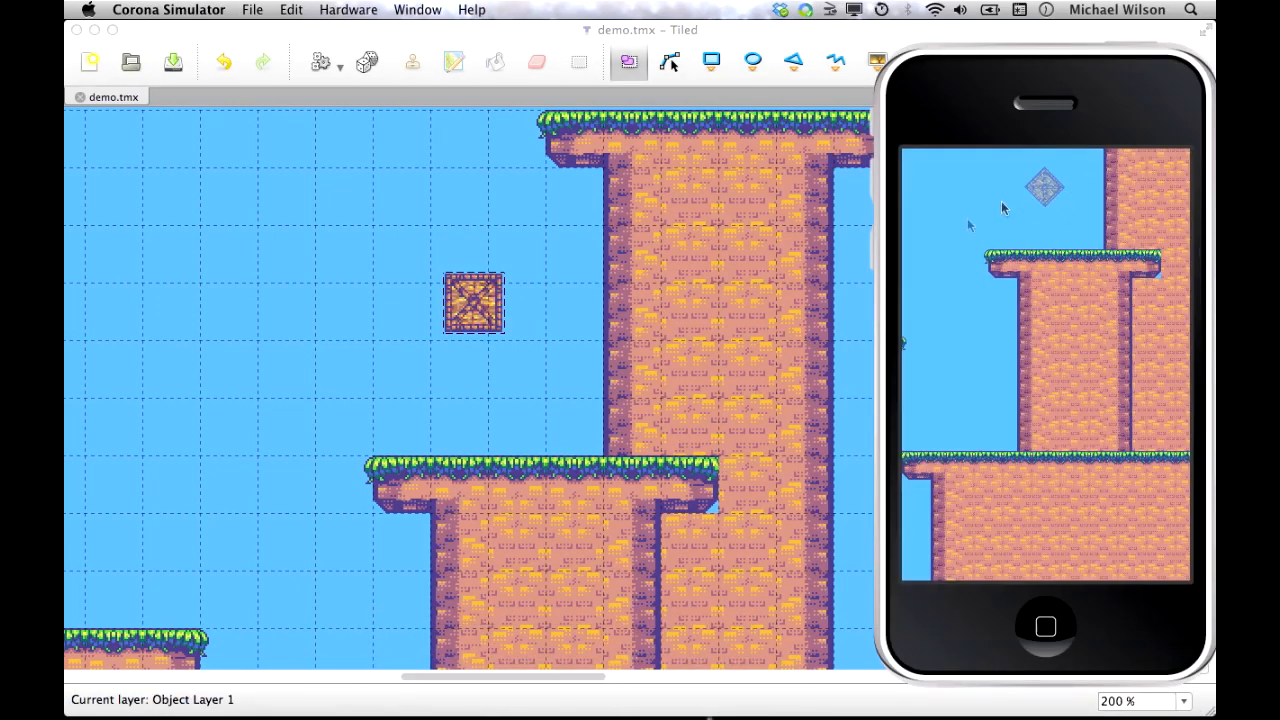
Remove the alpha property from the crate object and shift the crate slightly toward the tall pillar
click(483, 297)
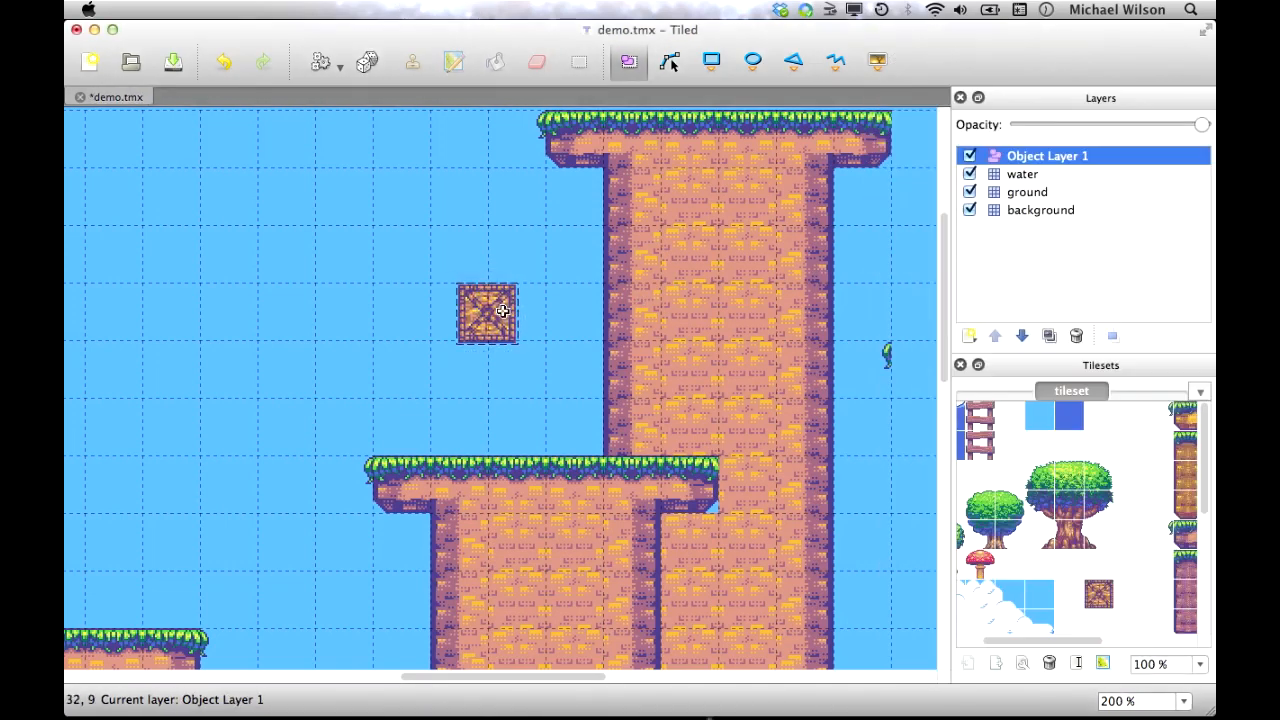
drag(474, 300, 471, 312)
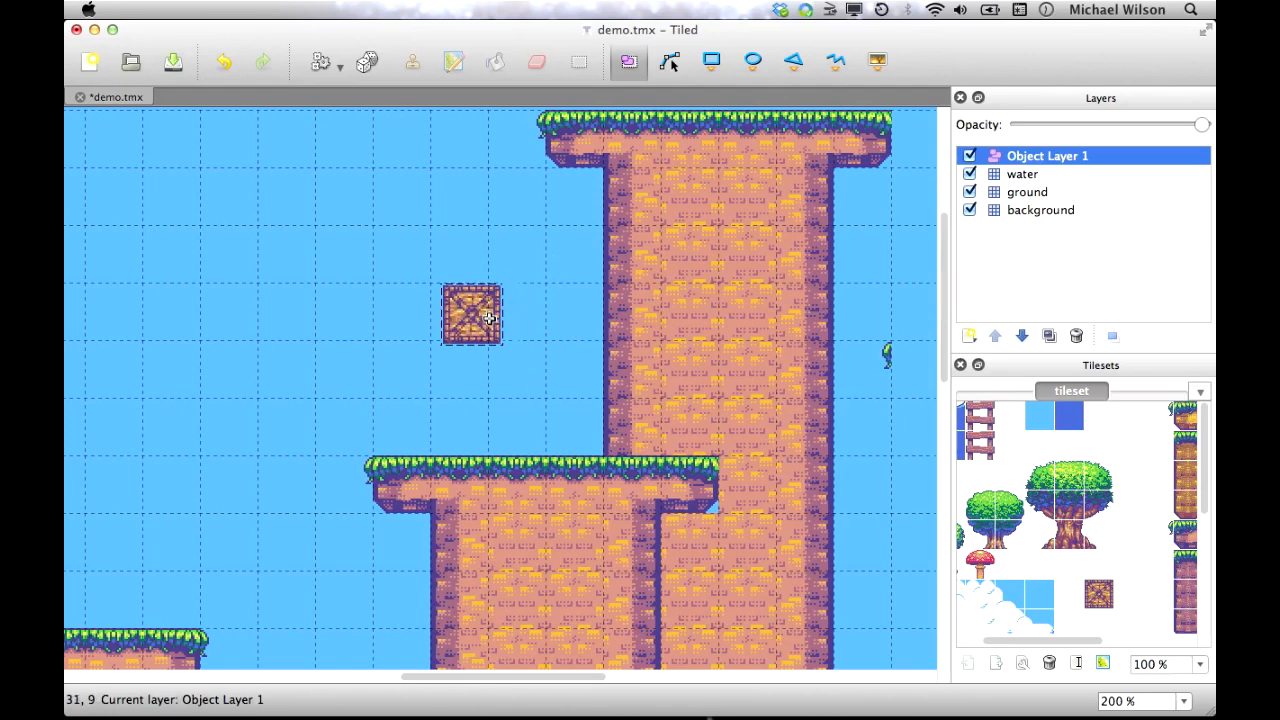
right_click(488, 319)
click(570, 364)
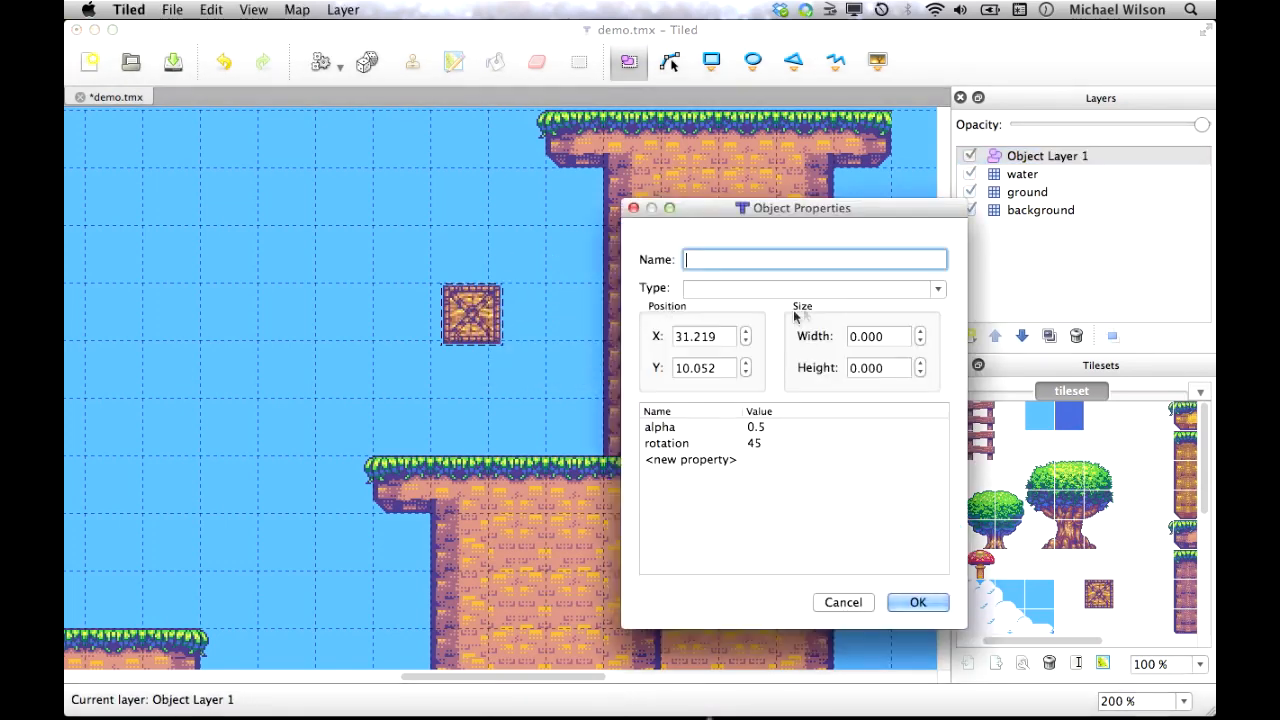
click(770, 424)
key(Delete)
double_click(758, 427)
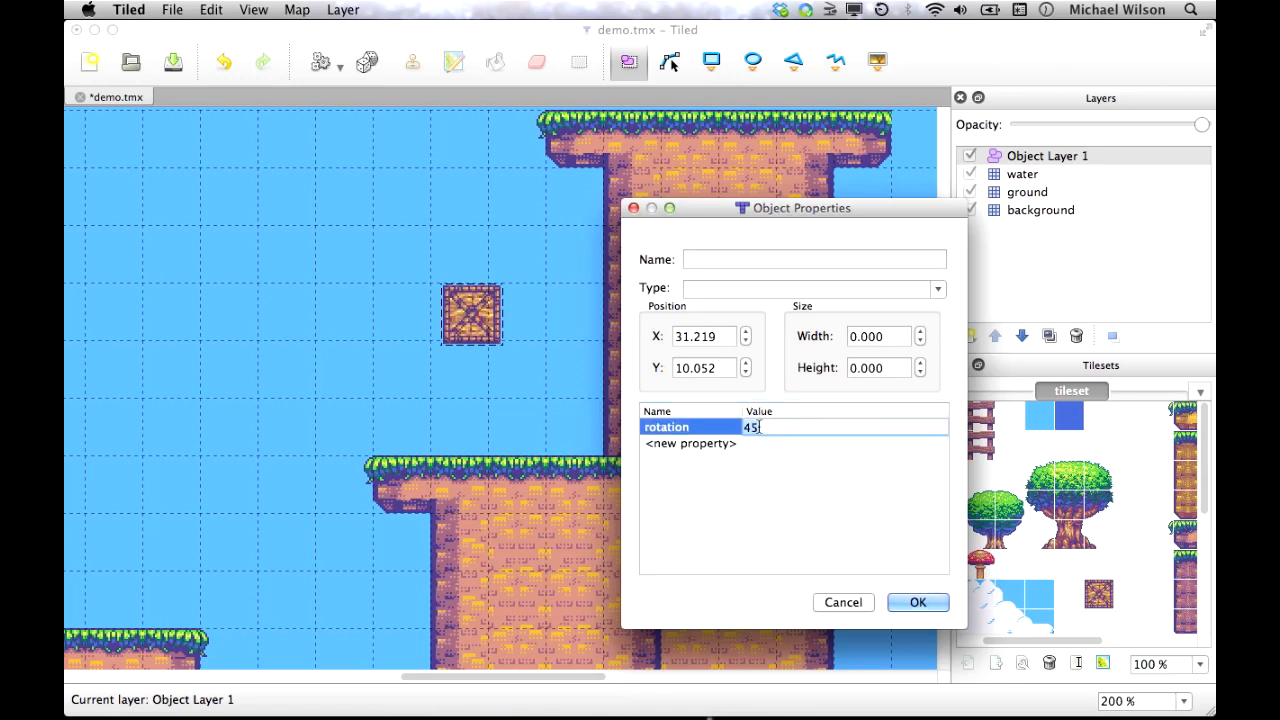
key(Return)
key(Return)
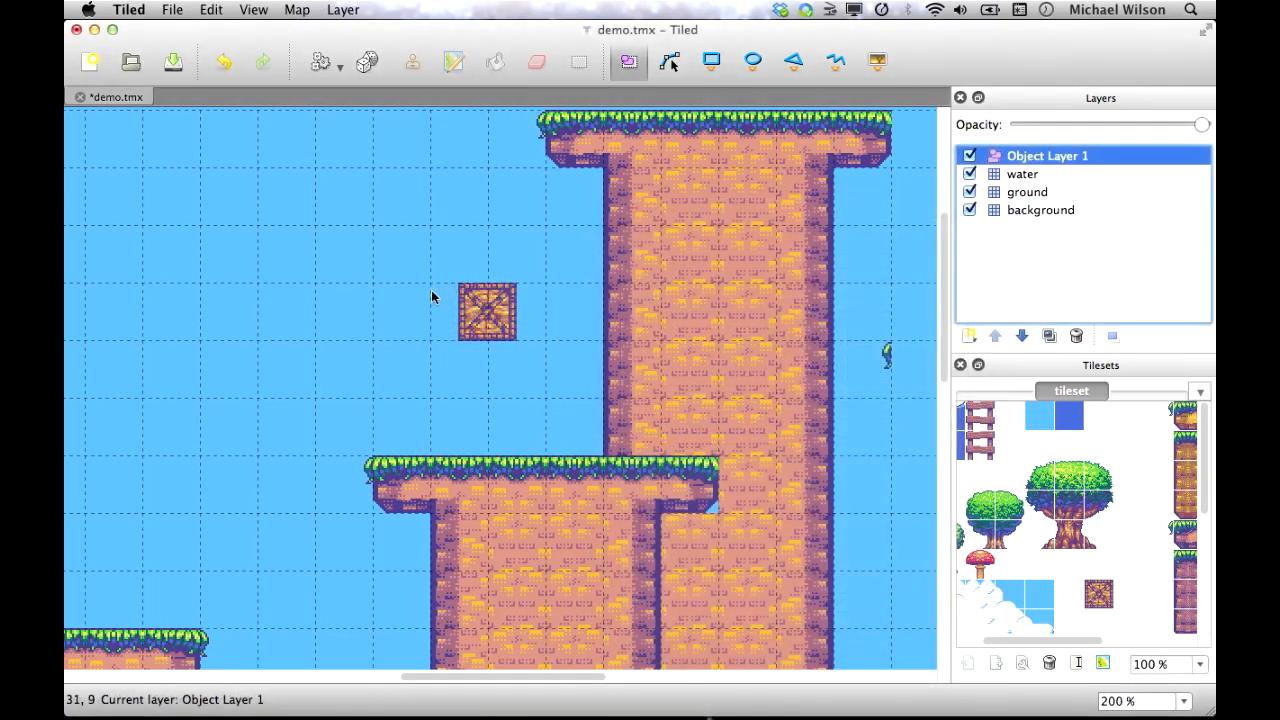
drag(476, 320, 509, 330)
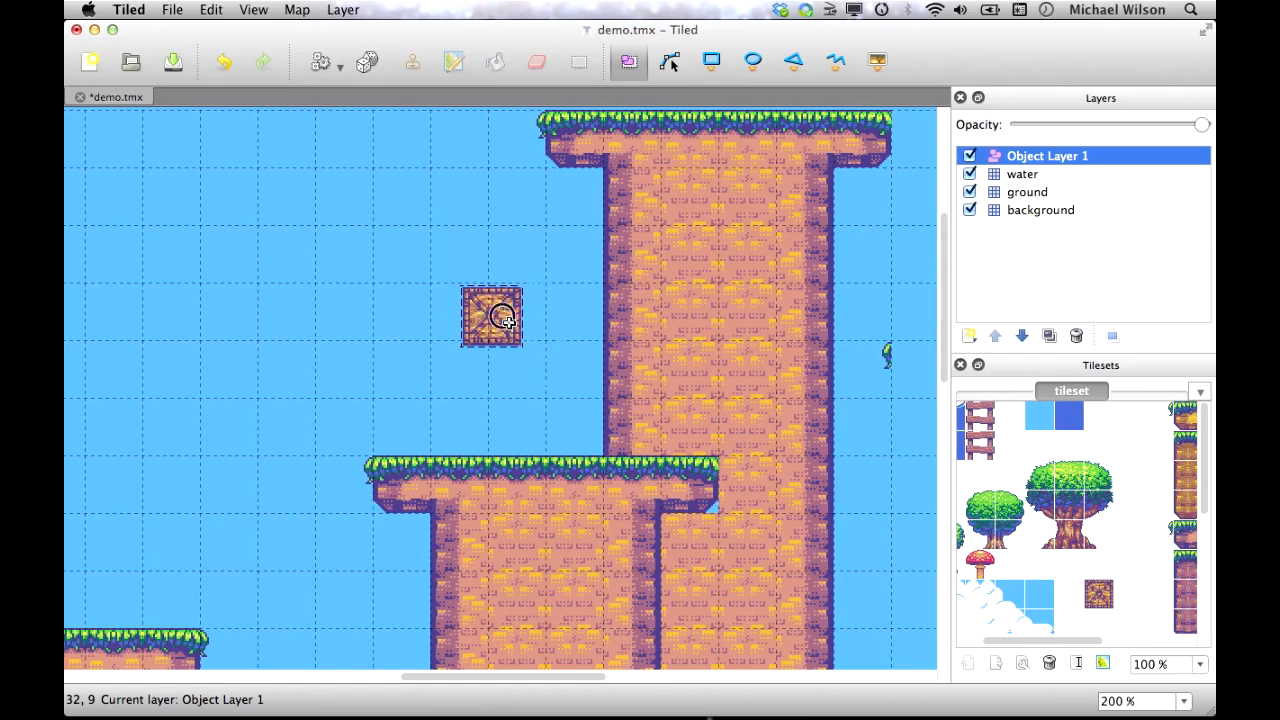
Open the properties of Object Layer 1 and add a property named physics:enabled
click(1022, 162)
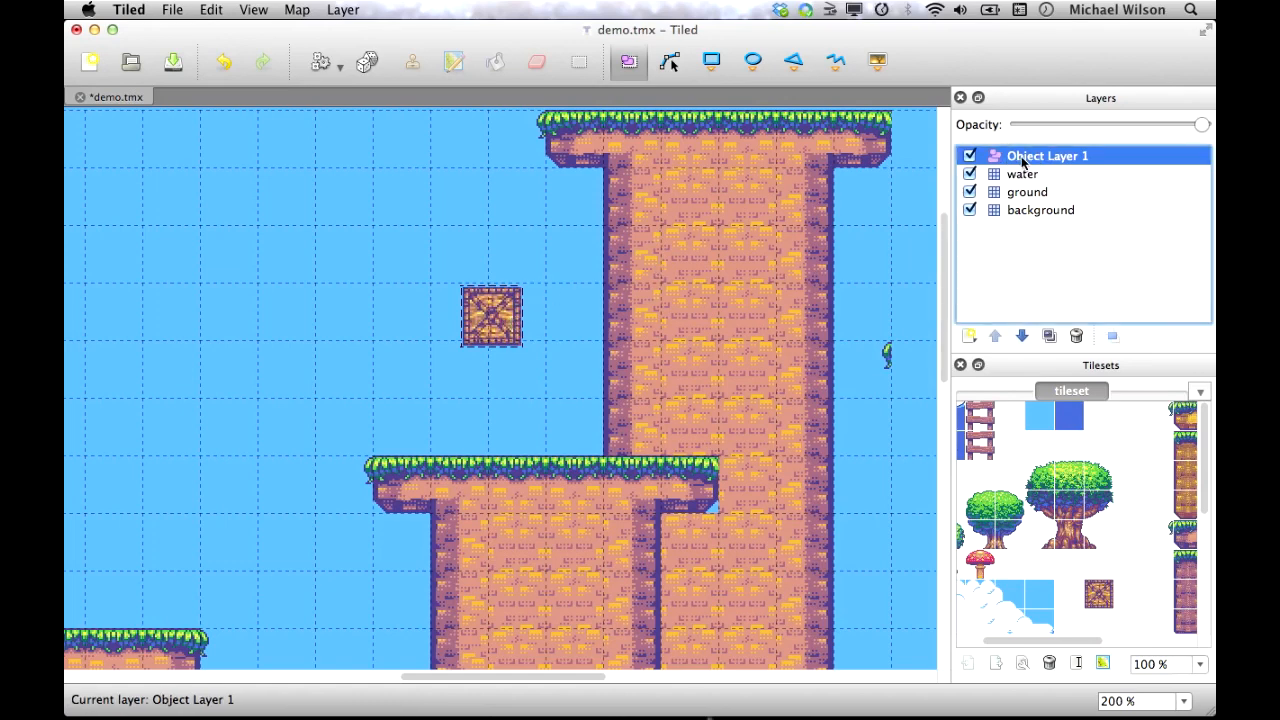
right_click(1027, 161)
click(990, 354)
double_click(708, 294)
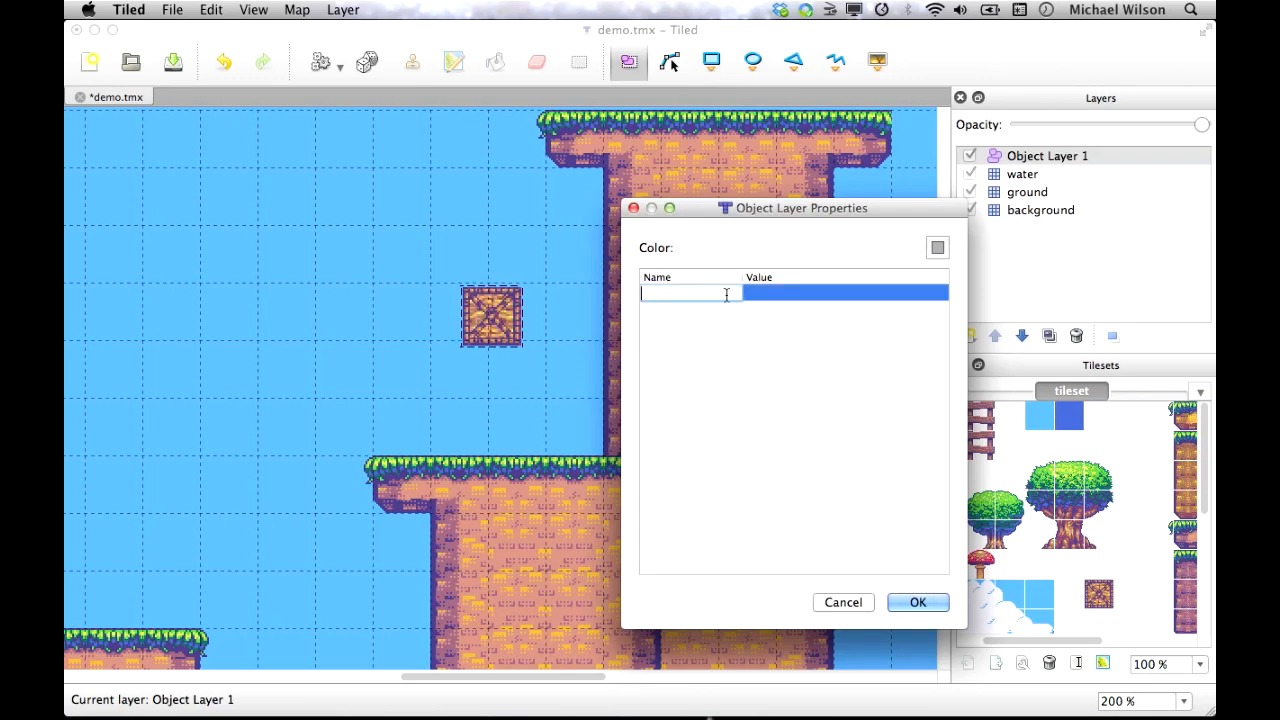
text(p)
text(hysics)
text(:enbale)
text(d=)
key(BackSpace)
key(BackSpace)
key(BackSpace)
key(BackSpace)
key(BackSpace)
key(BackSpace)
text(abled)
Set the physics:enabled property to true, confirm the layer properties, and switch to the Corona Simulator to check the crate
click(774, 292)
click(792, 288)
text(true)
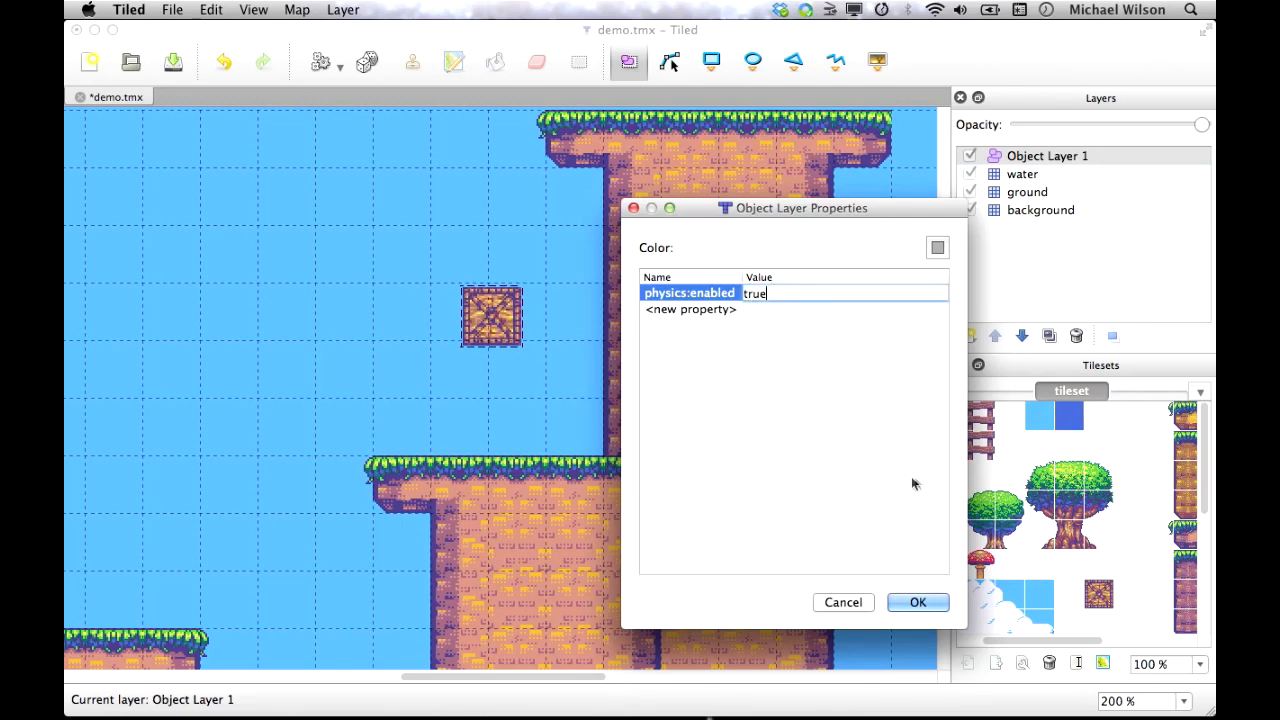
click(918, 602)
mouse_move(541, 685)
click(505, 672)
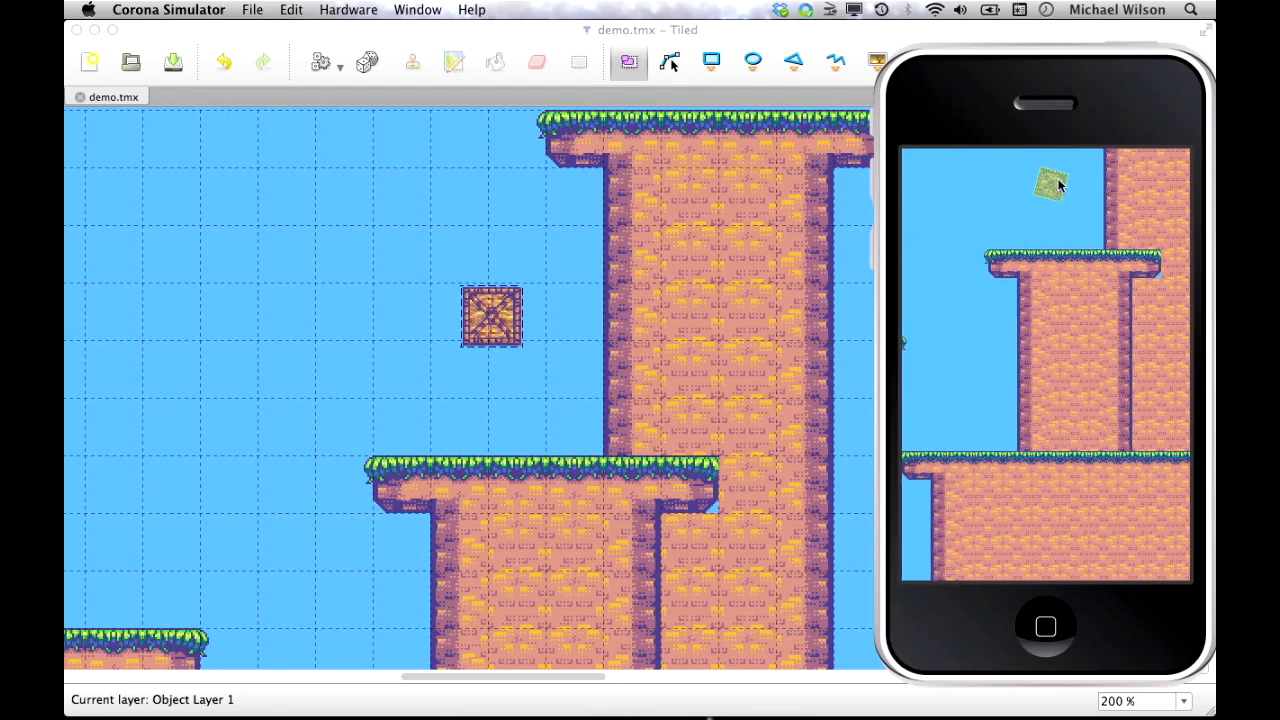
Return to Tiled and add a bodyType property with the value dynamic to the crate object
click(508, 322)
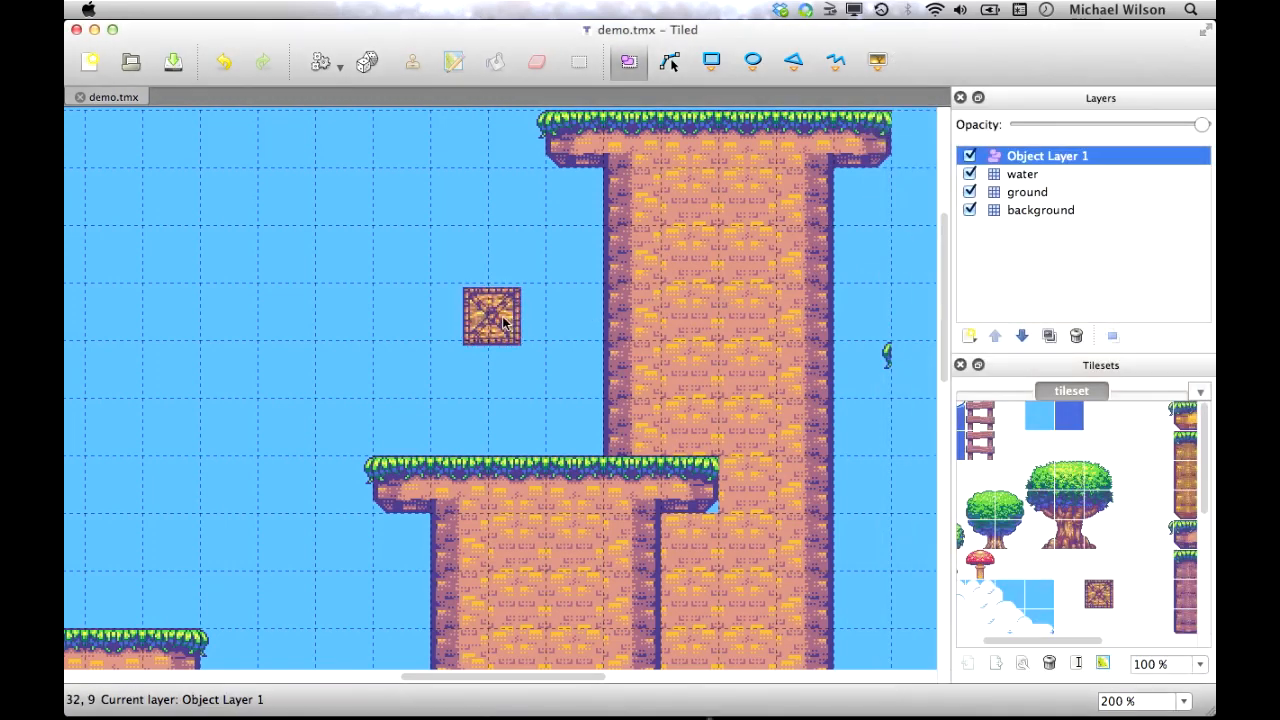
right_click(487, 304)
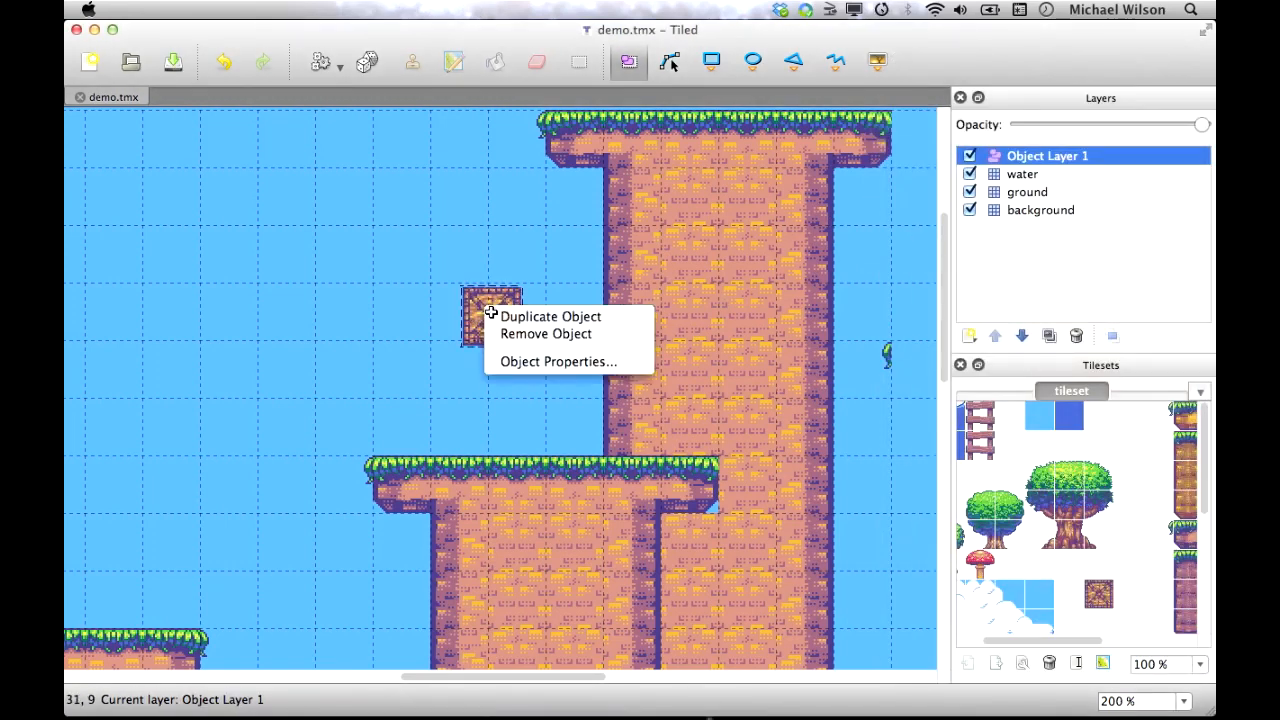
click(558, 360)
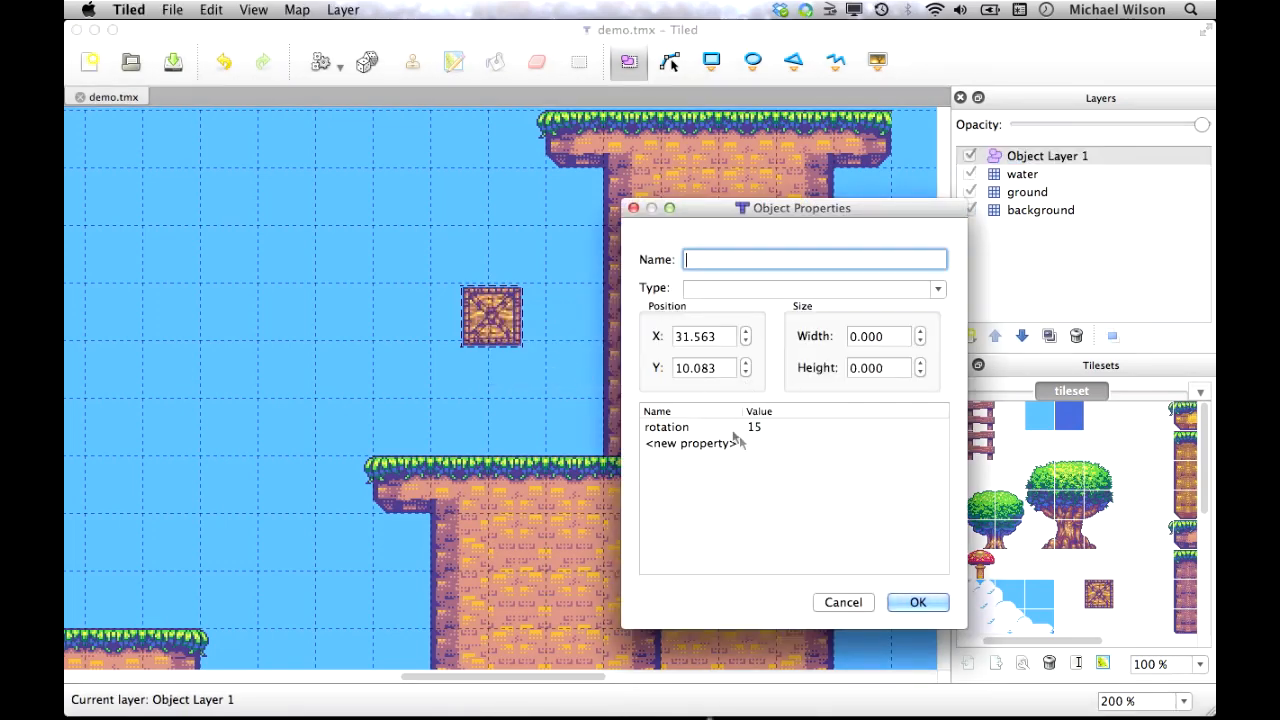
double_click(731, 440)
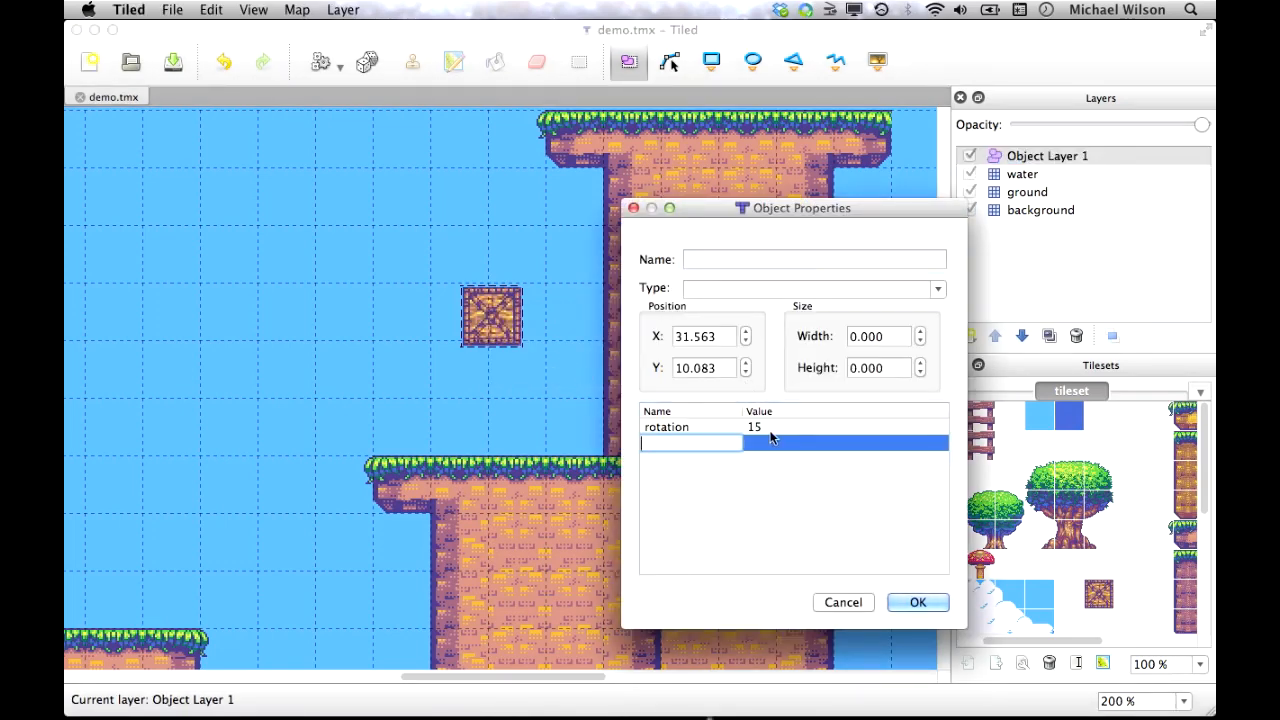
text(bodyType)
click(808, 436)
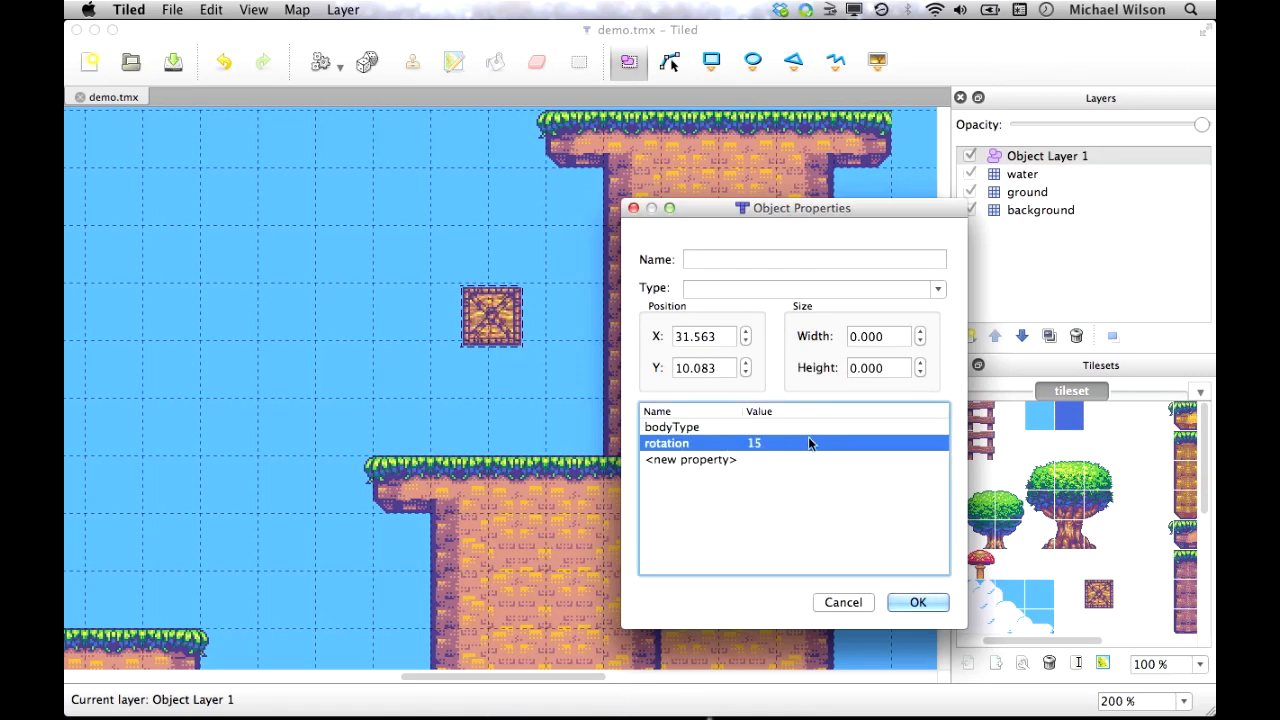
double_click(808, 428)
text(dy)
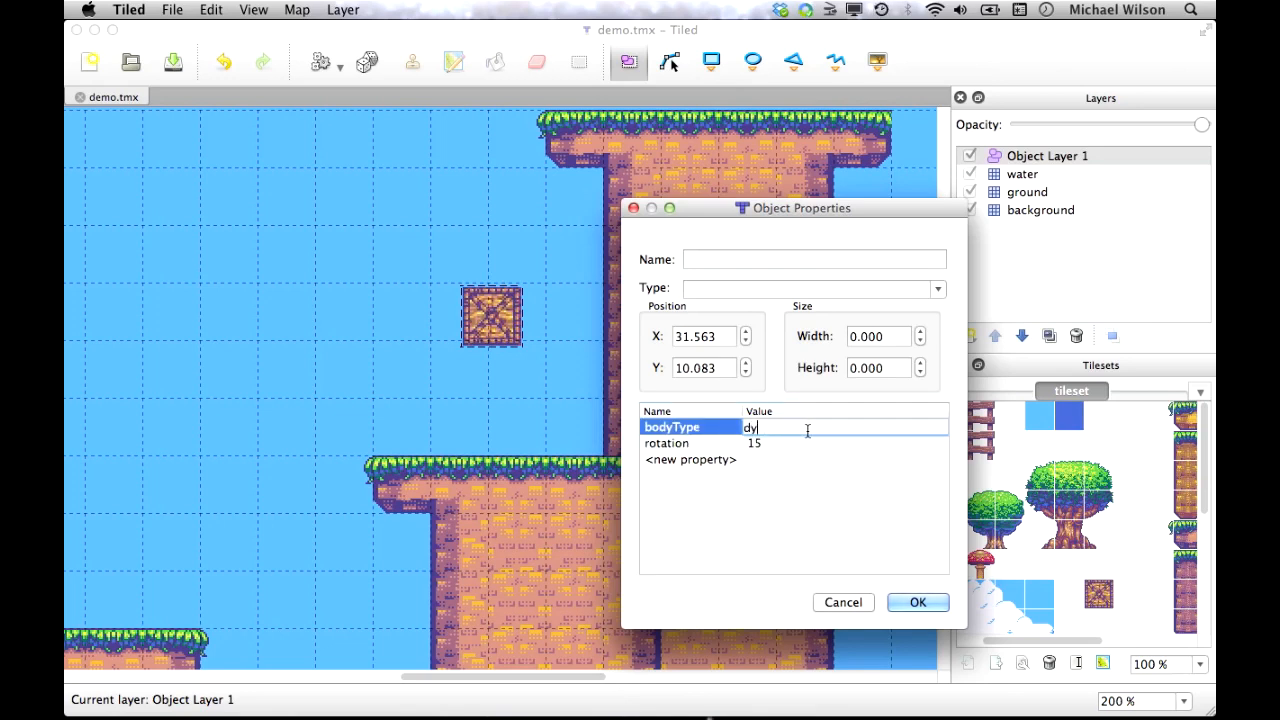
text(namic)
click(918, 603)
Switch to the Corona Simulator and reload the project to watch how the crate behaves with physics
mouse_move(400, 700)
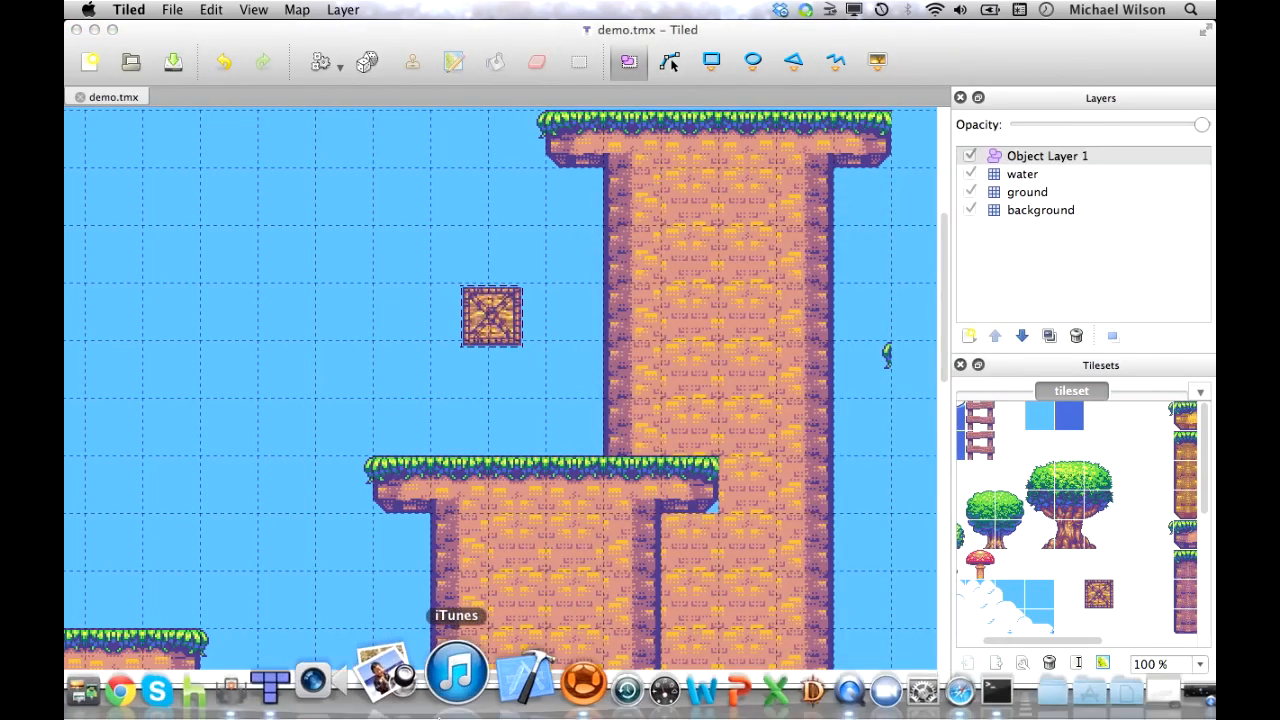
click(505, 683)
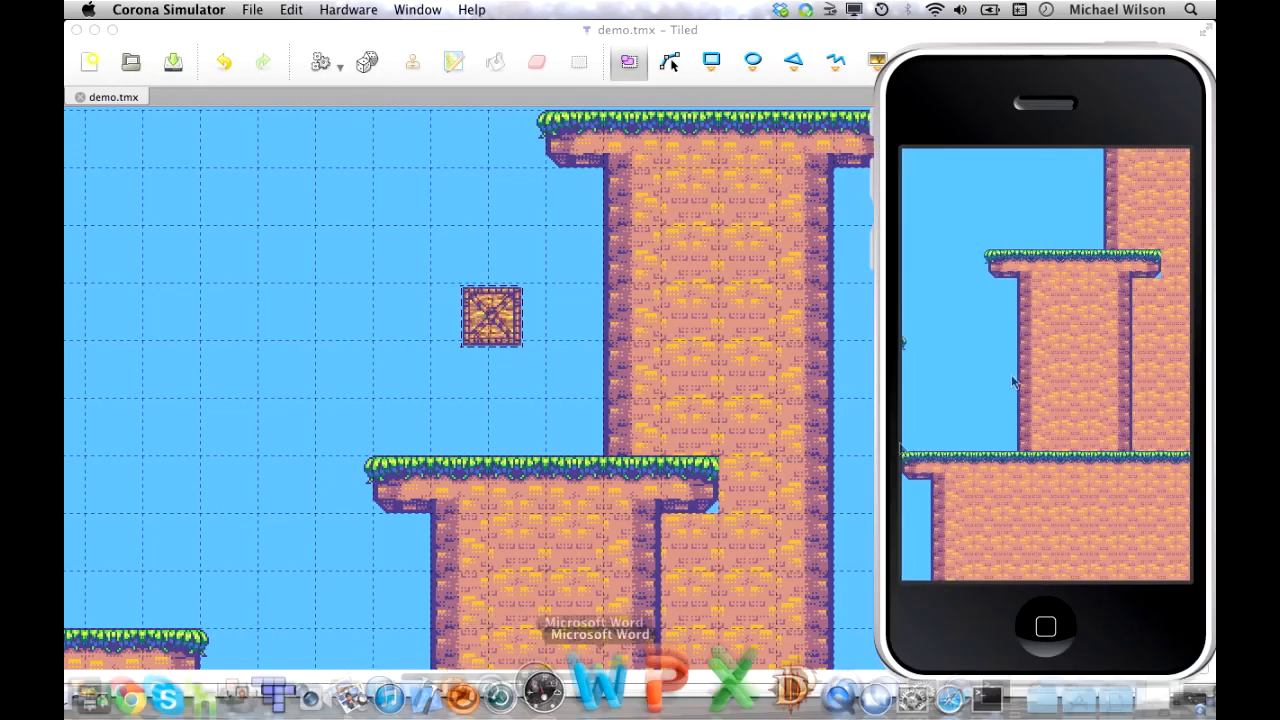
key(super+r)
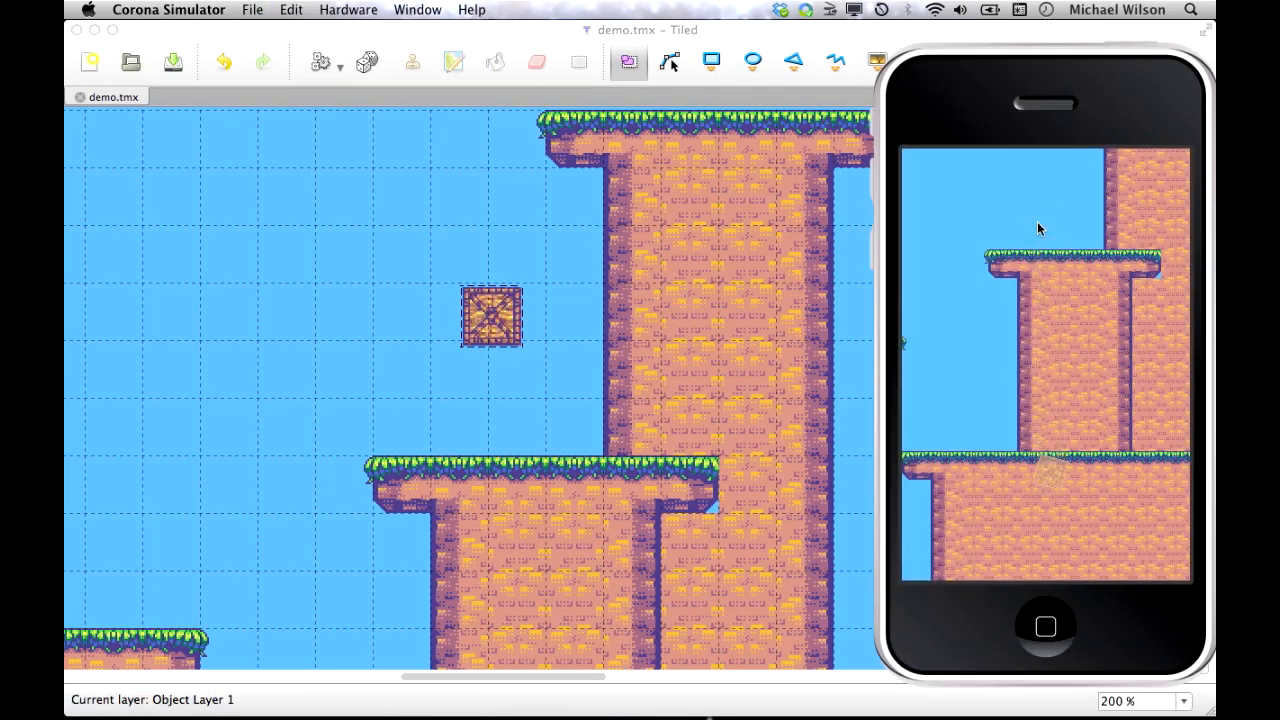
key(super+r)
Switch back to Tiled and add a new tile layer named collide
click(834, 37)
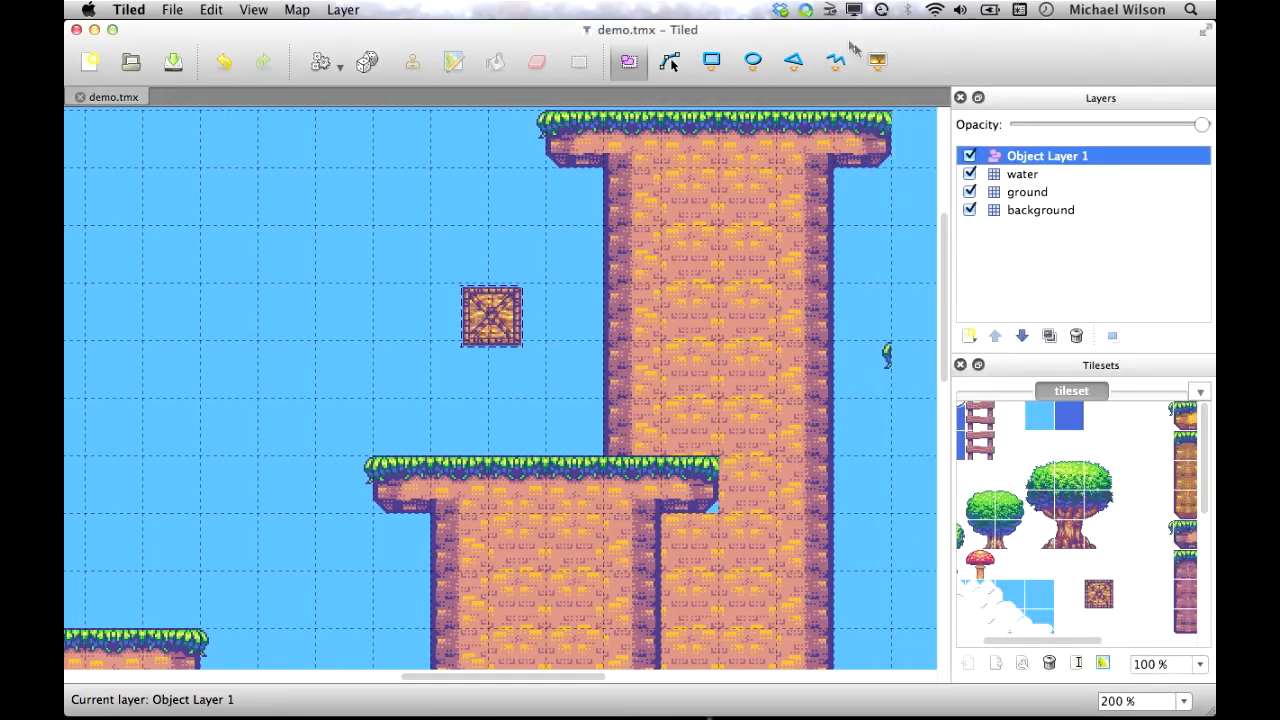
click(1024, 176)
click(1034, 191)
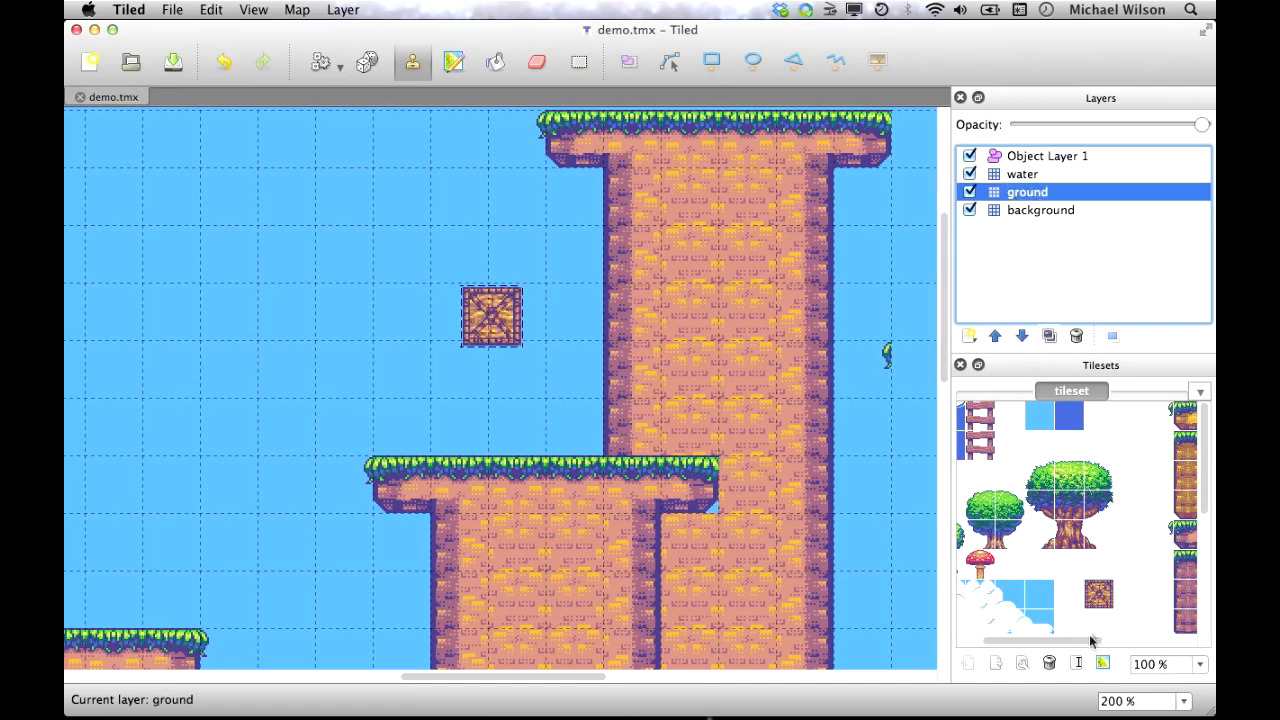
click(968, 336)
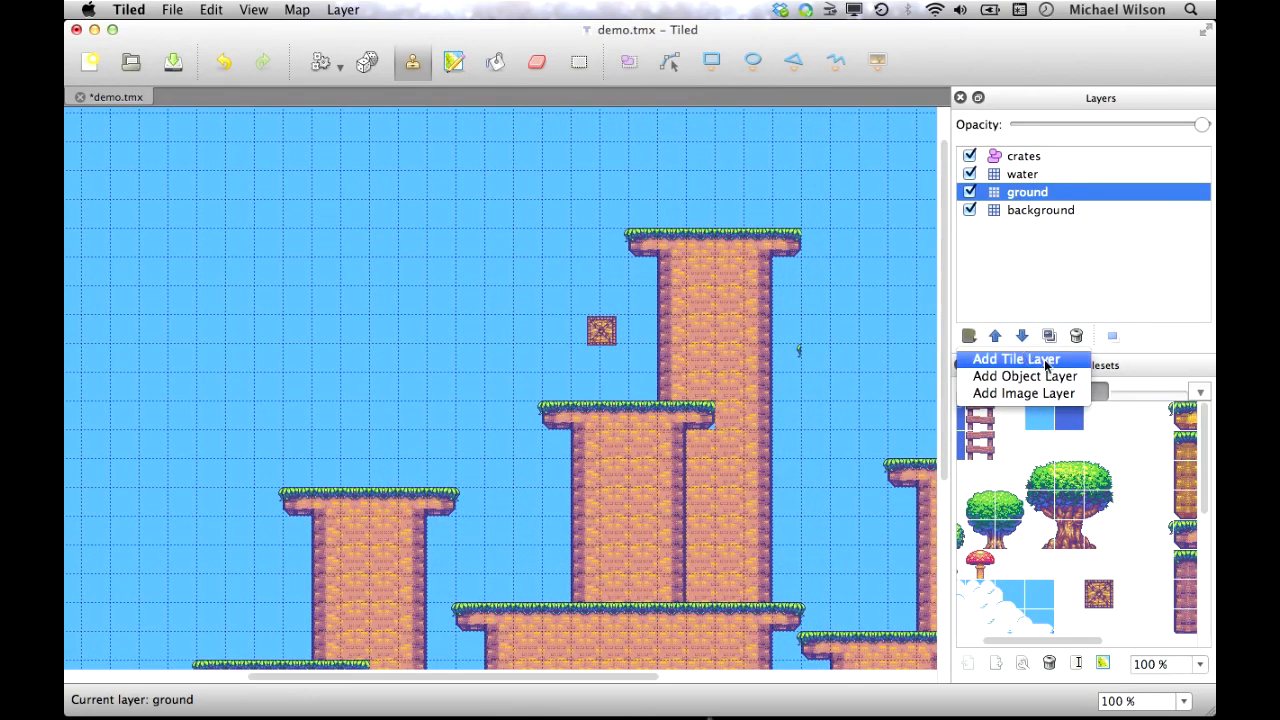
click(1031, 362)
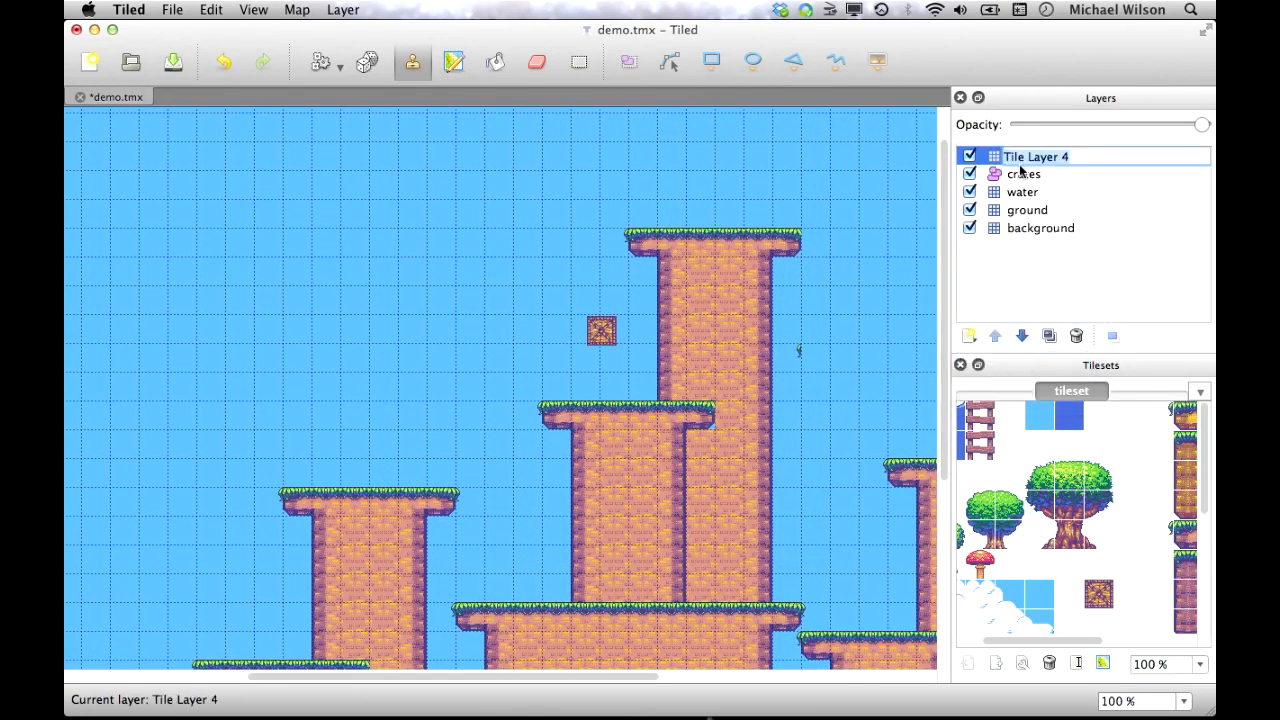
text(collide)
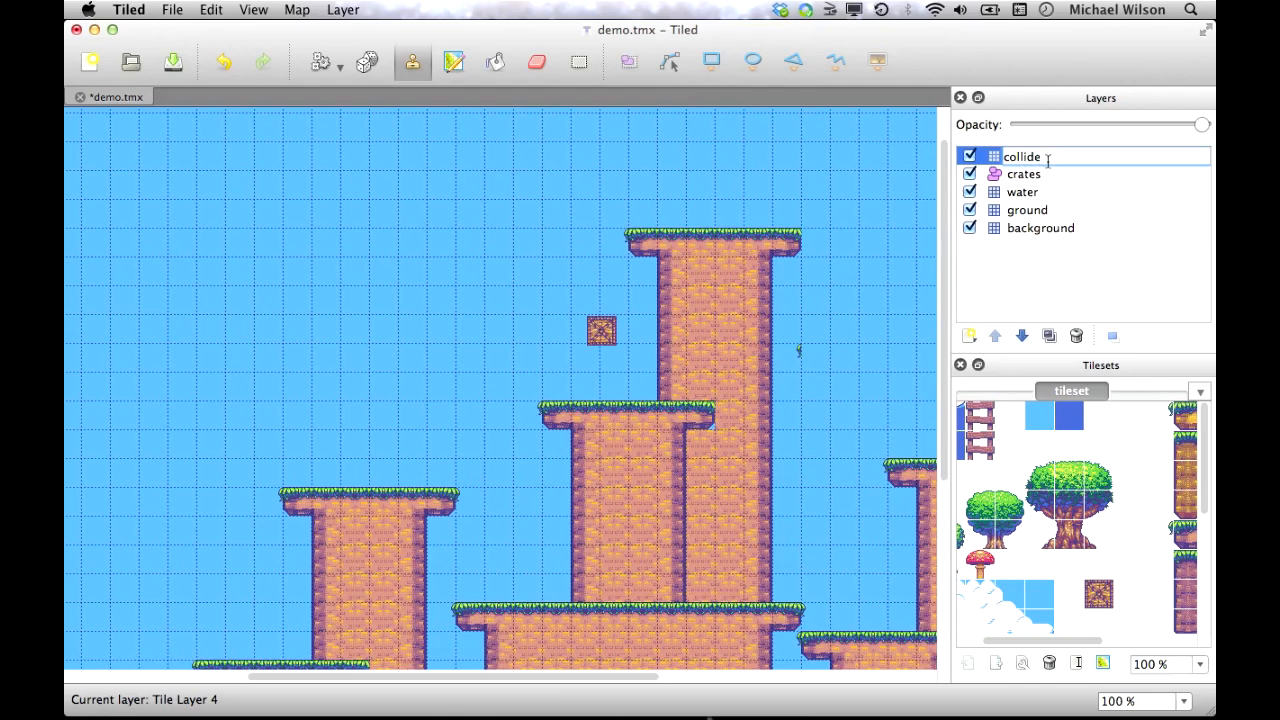
key(Return)
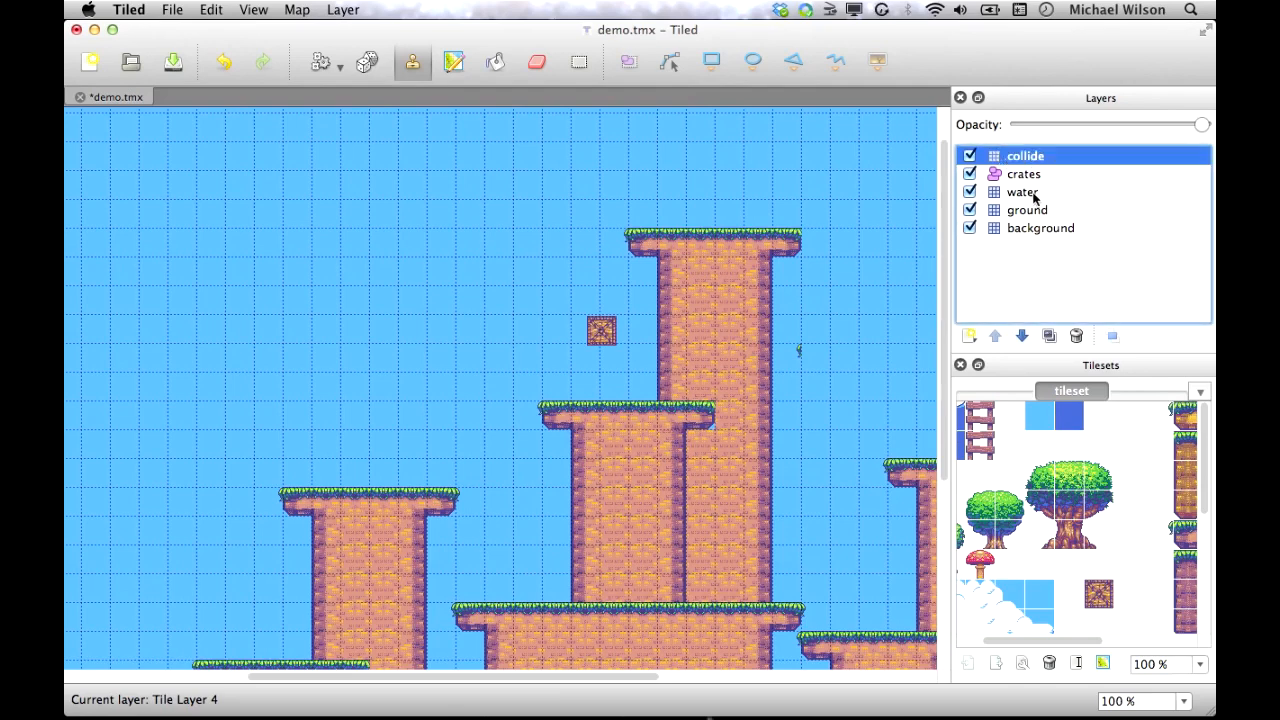
Reorder the collide layer so it sits between the water and ground layers
click(1026, 338)
click(1026, 338)
click(1026, 338)
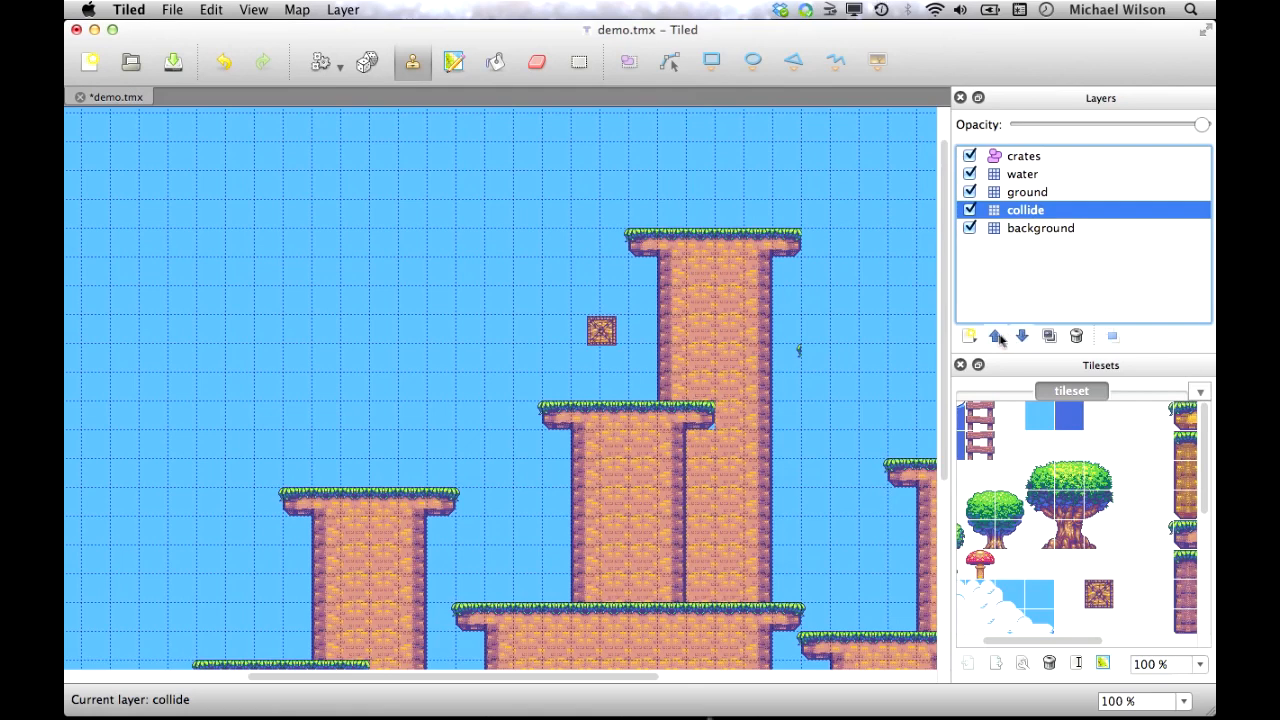
click(996, 337)
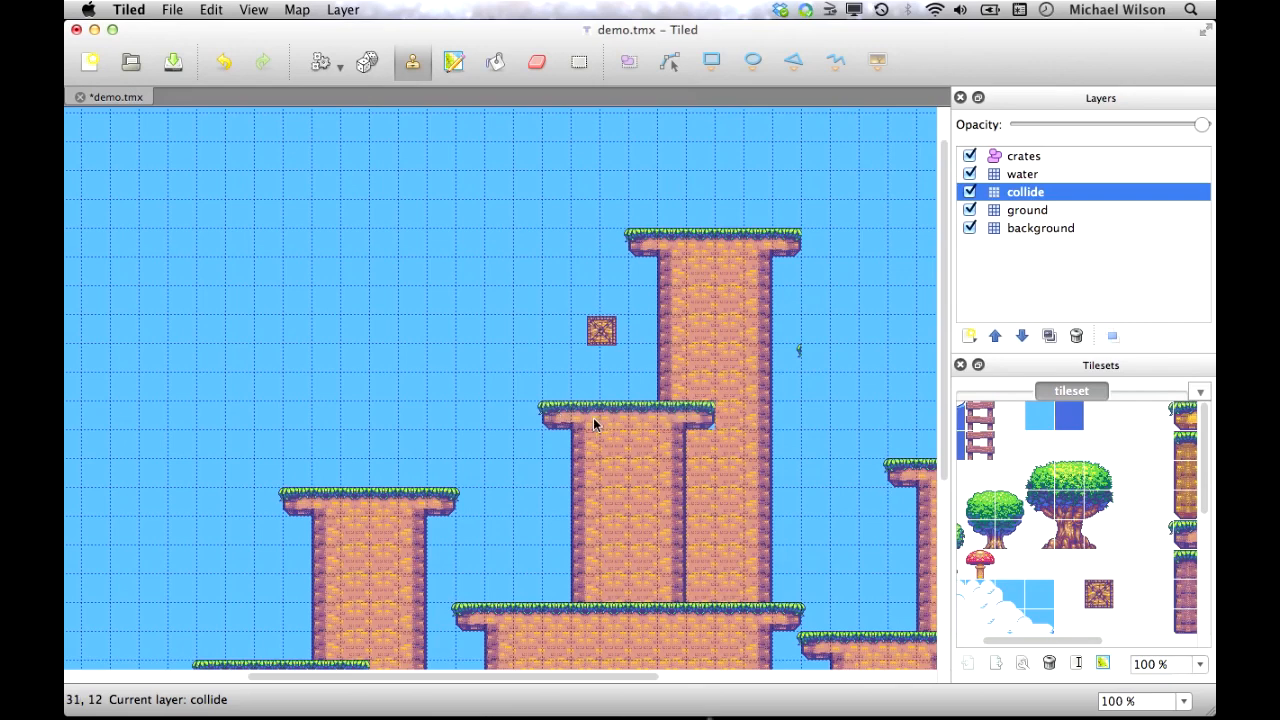
Capture the grassy platform top from the ground layer and stamp it over the platform tops on the collide layer
click(1026, 212)
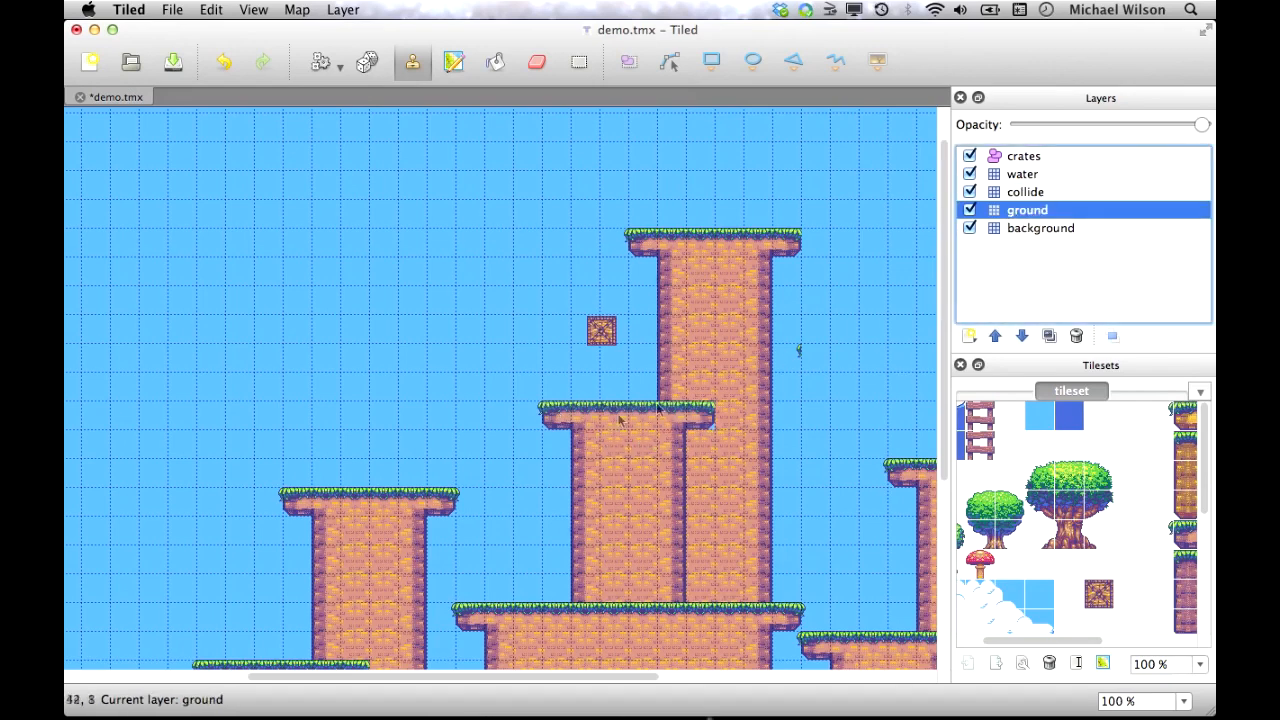
right_drag(707, 418, 566, 417)
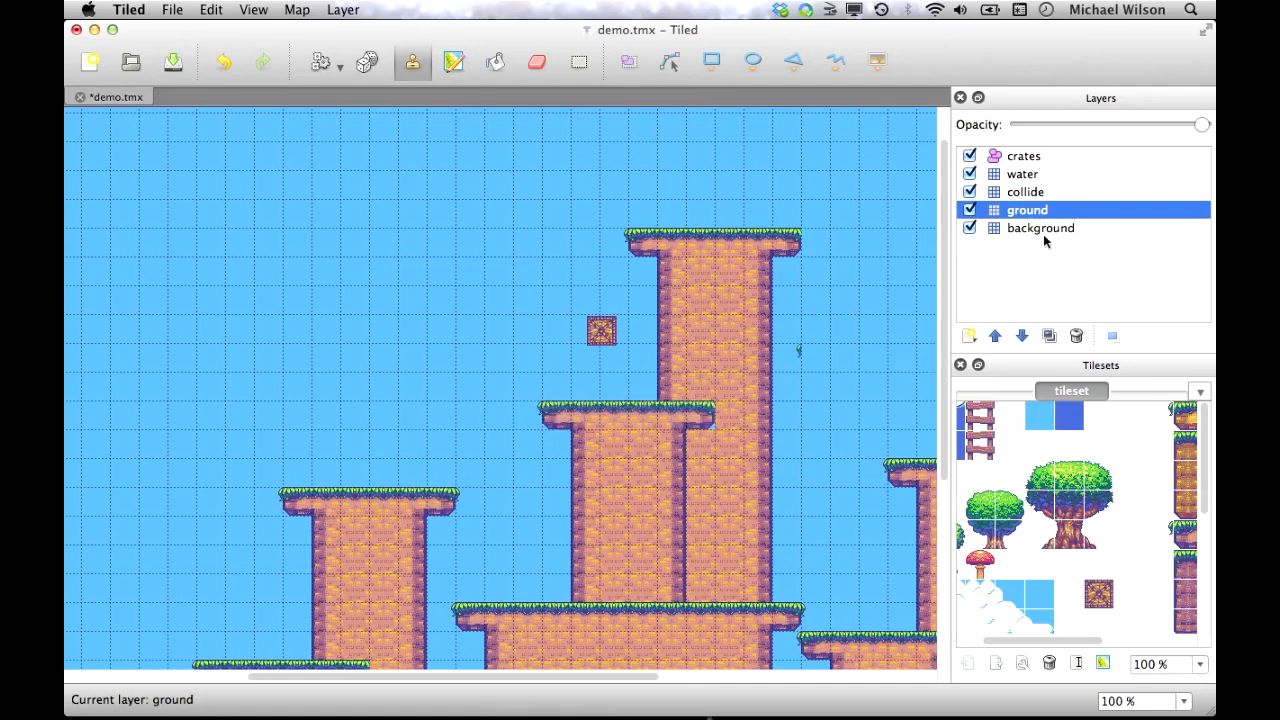
click(1025, 193)
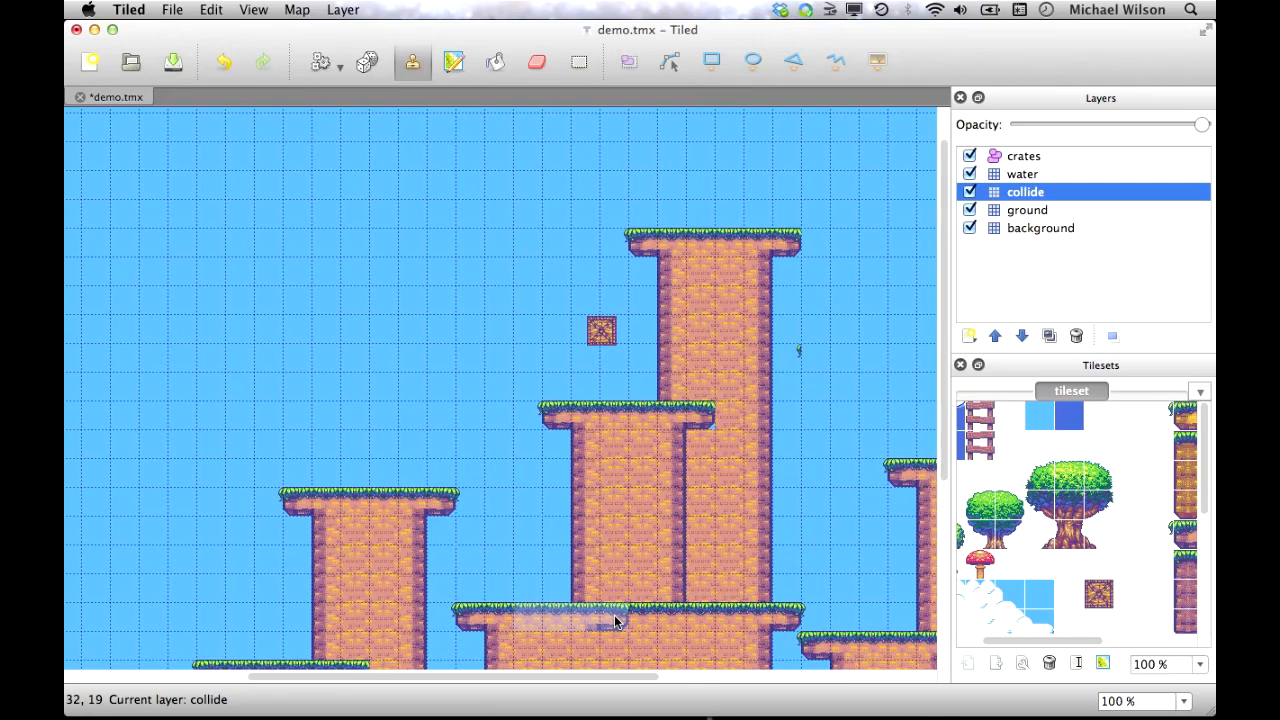
click(713, 618)
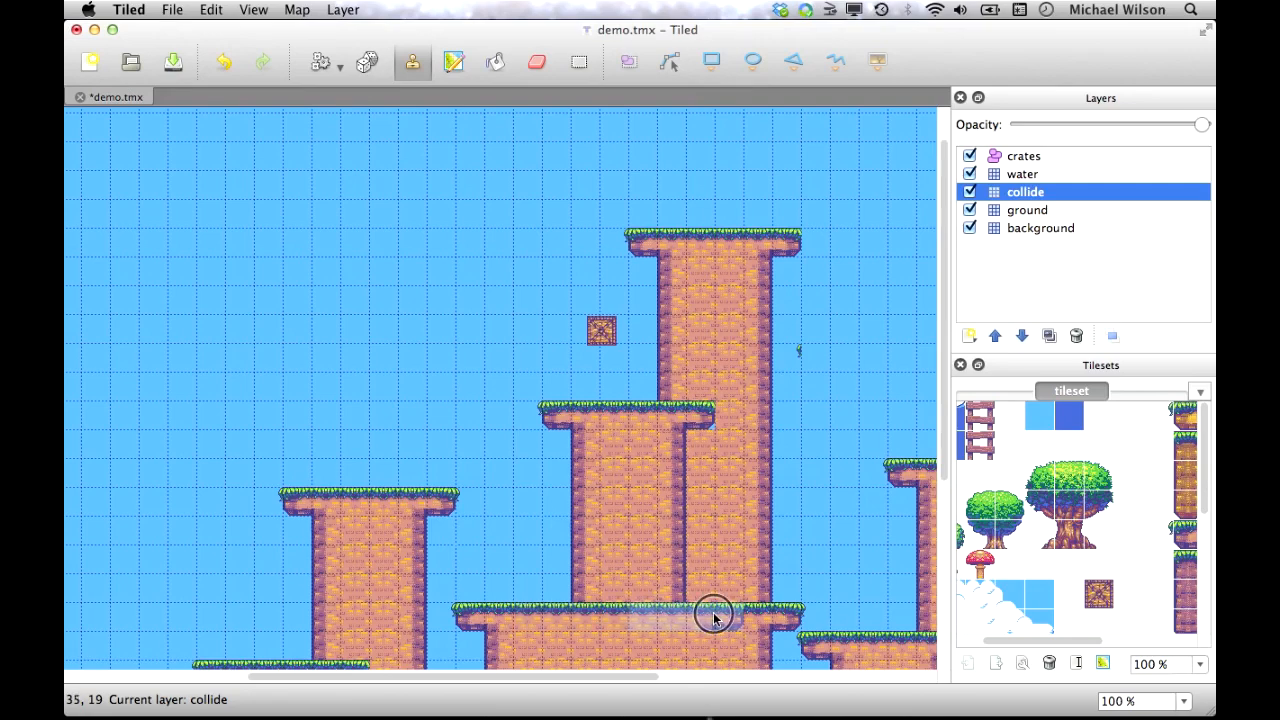
scroll(700, 640, down, 5)
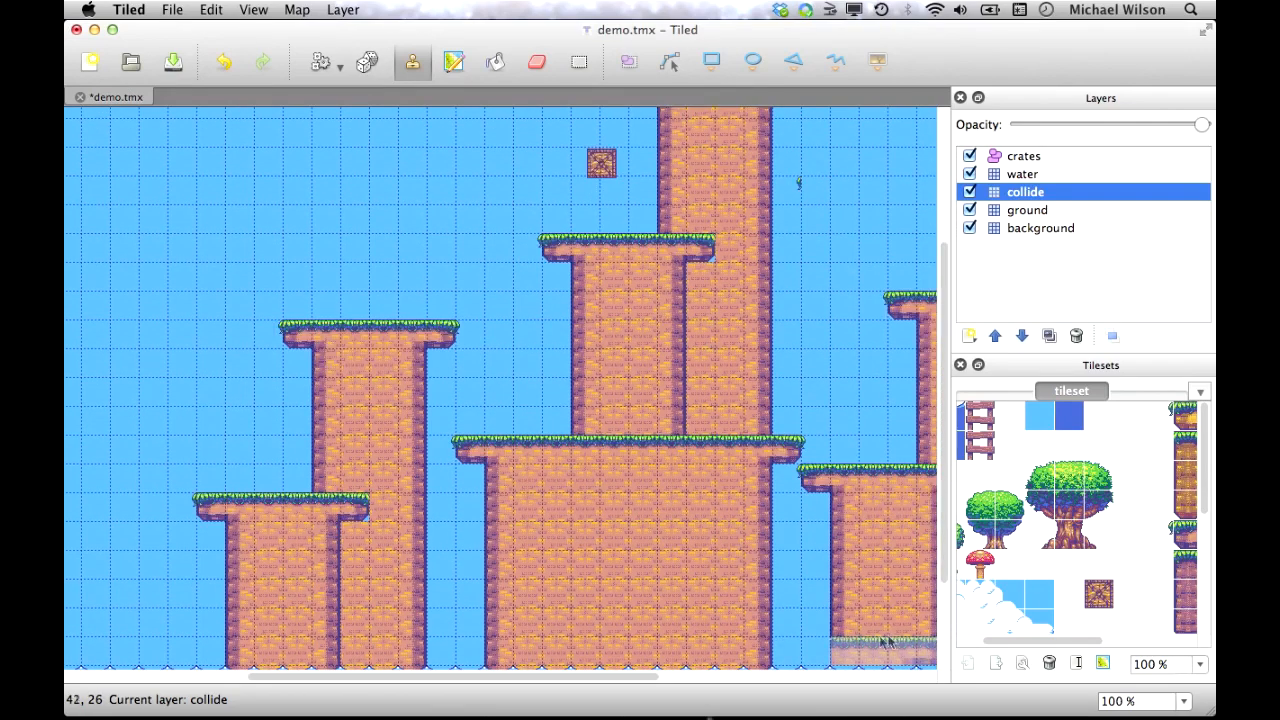
drag(640, 680, 743, 674)
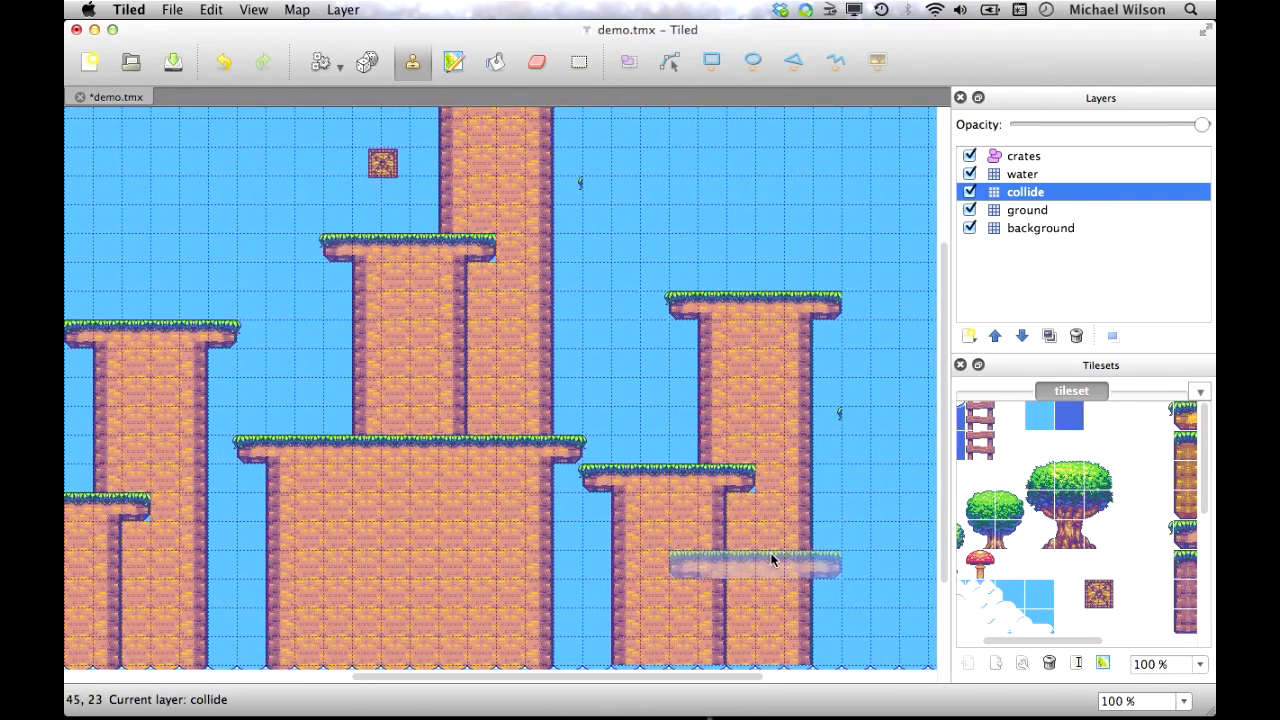
click(692, 481)
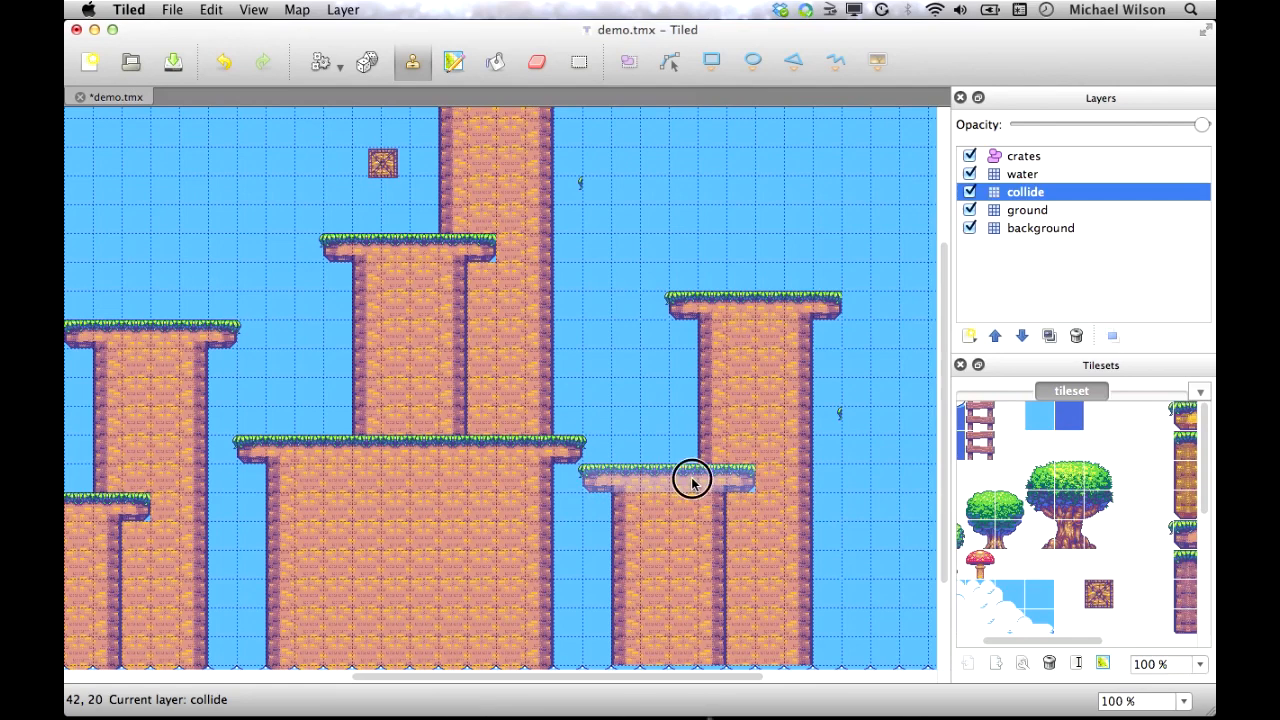
click(765, 300)
Hide the ground layer to inspect the stamped collide tiles across the map, and show it again
click(969, 210)
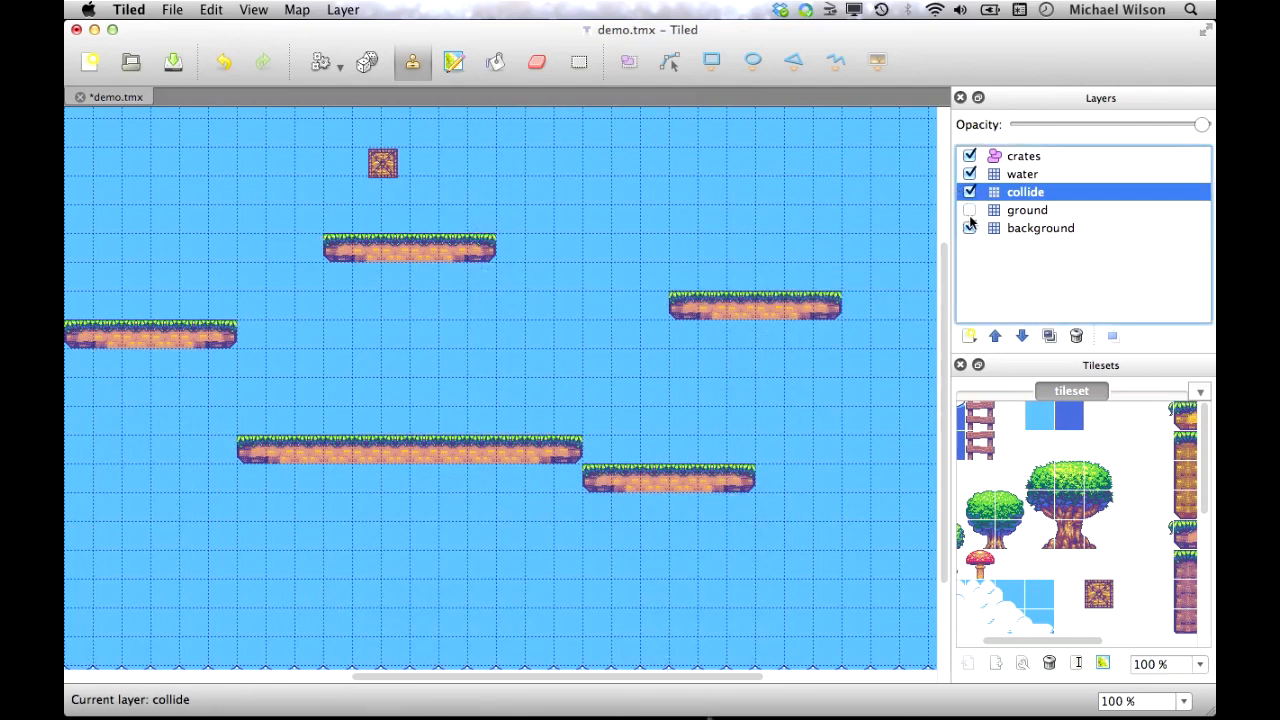
drag(707, 683, 650, 677)
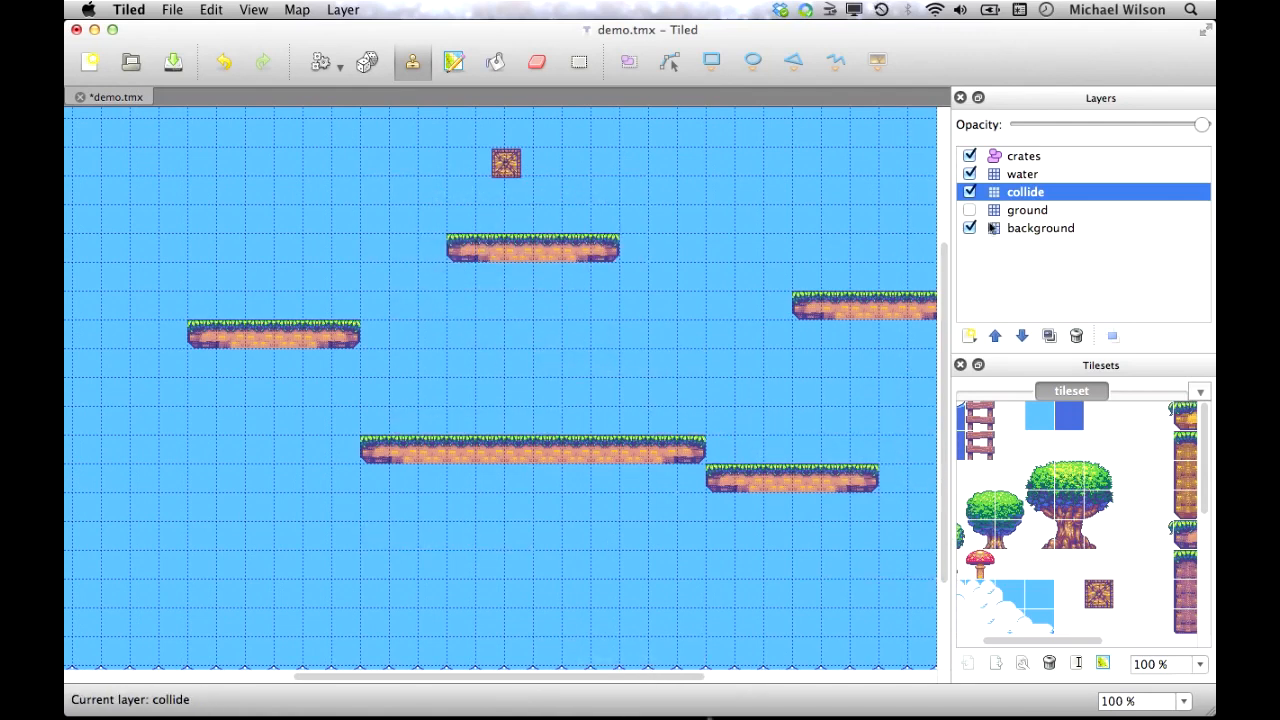
click(969, 210)
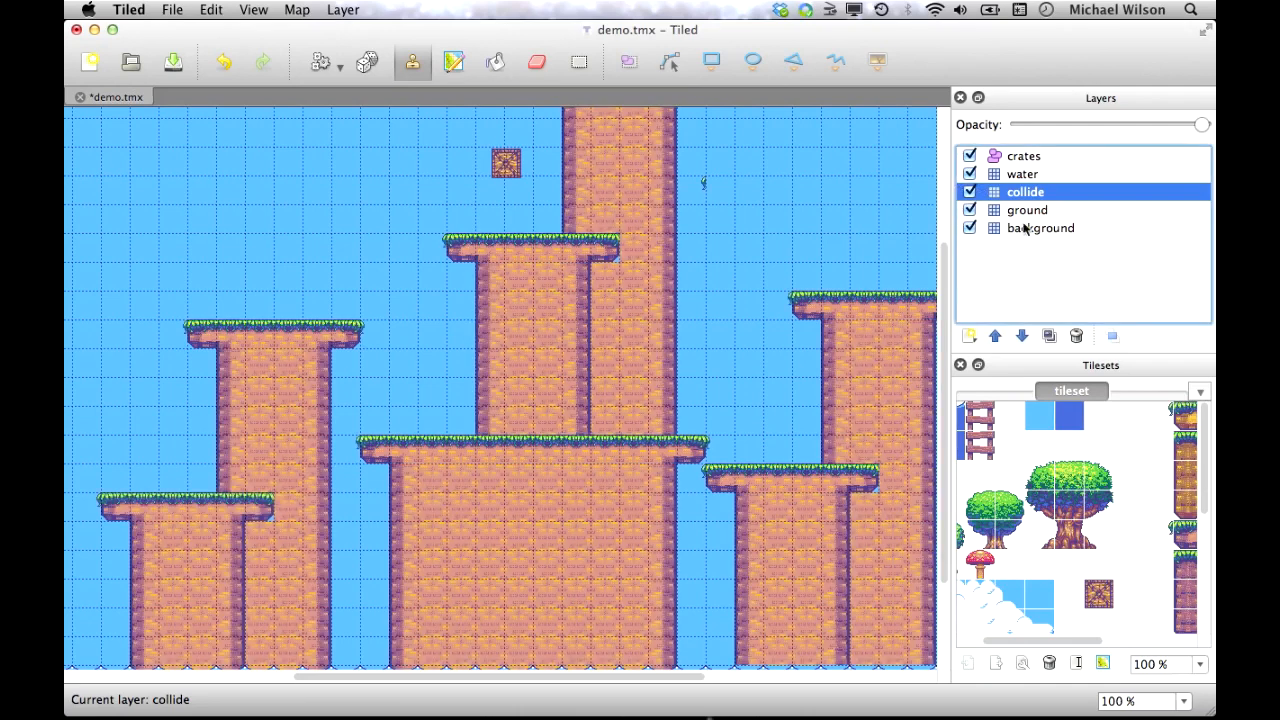
Add a physics:enabled property with the value true to the collide layer
right_click(1022, 196)
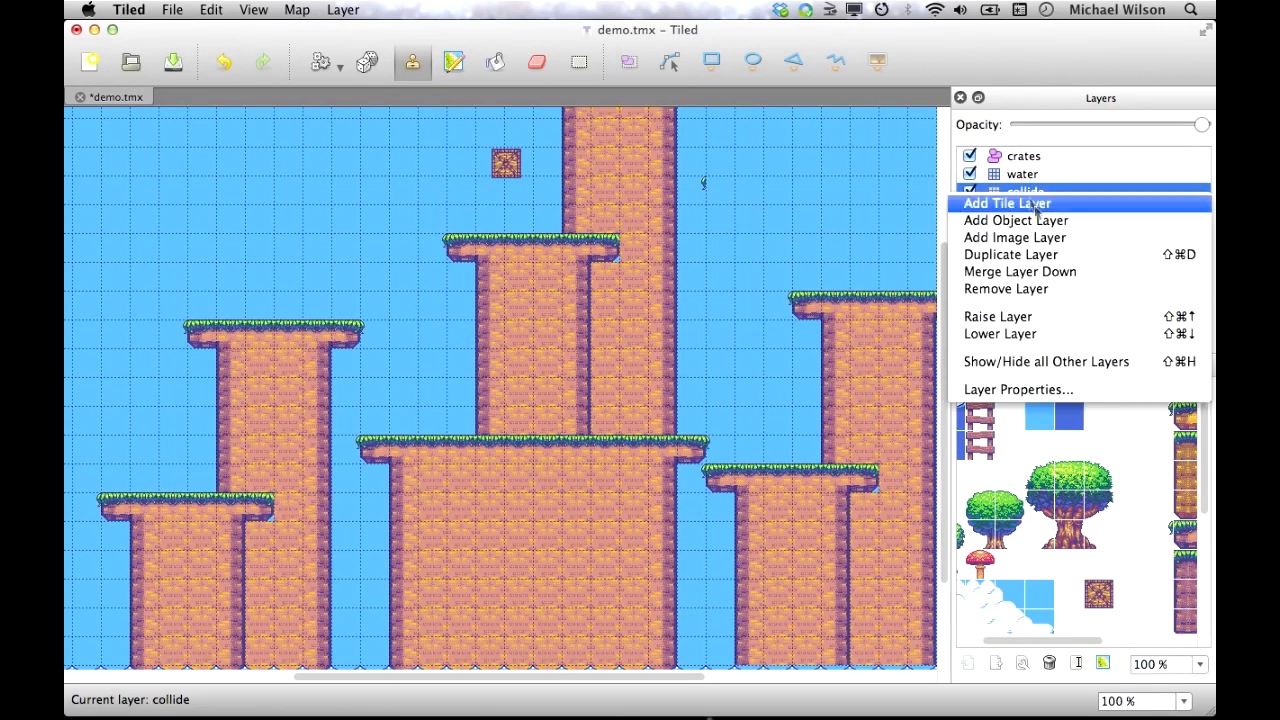
click(1085, 391)
double_click(703, 260)
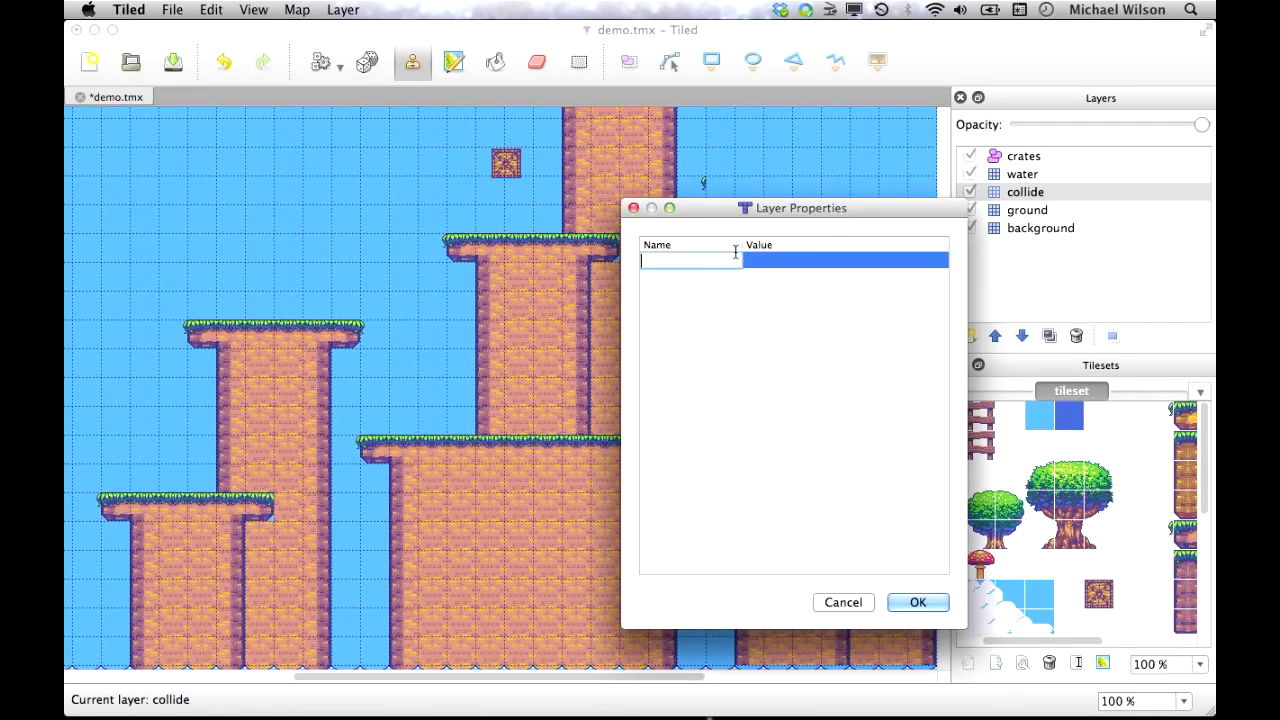
text(physics:enabled)
click(792, 261)
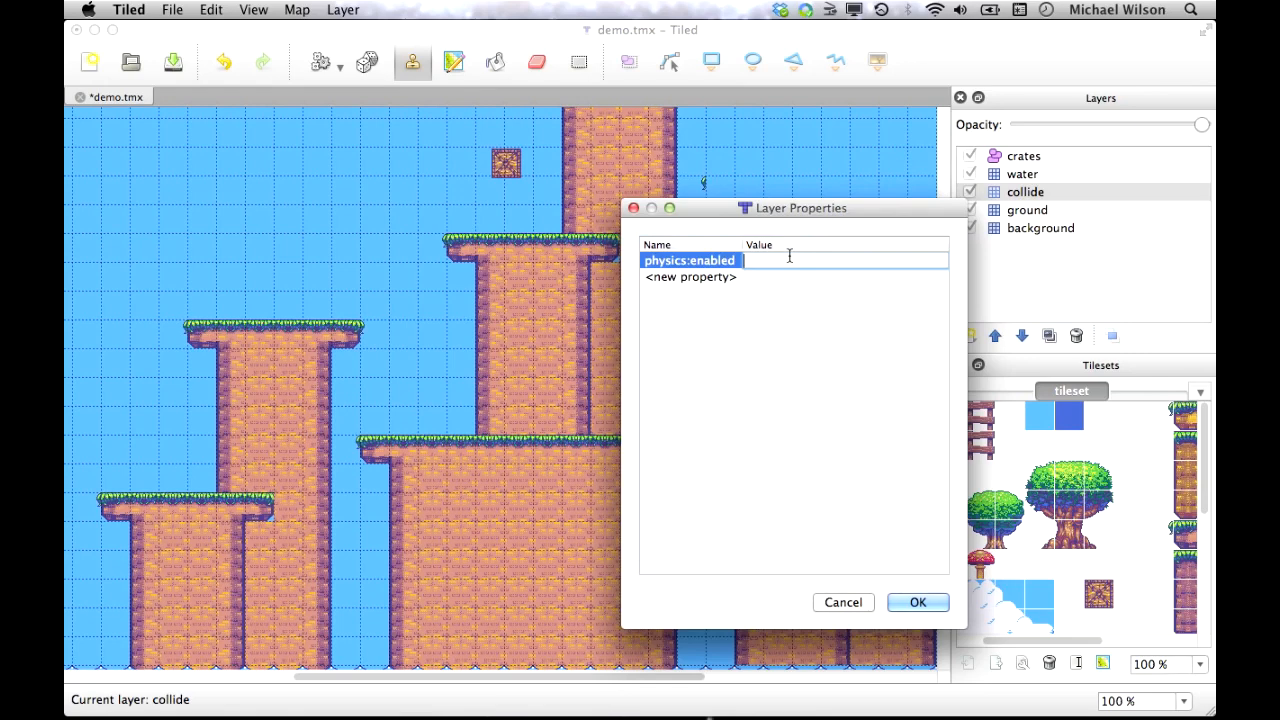
text(true)
click(918, 603)
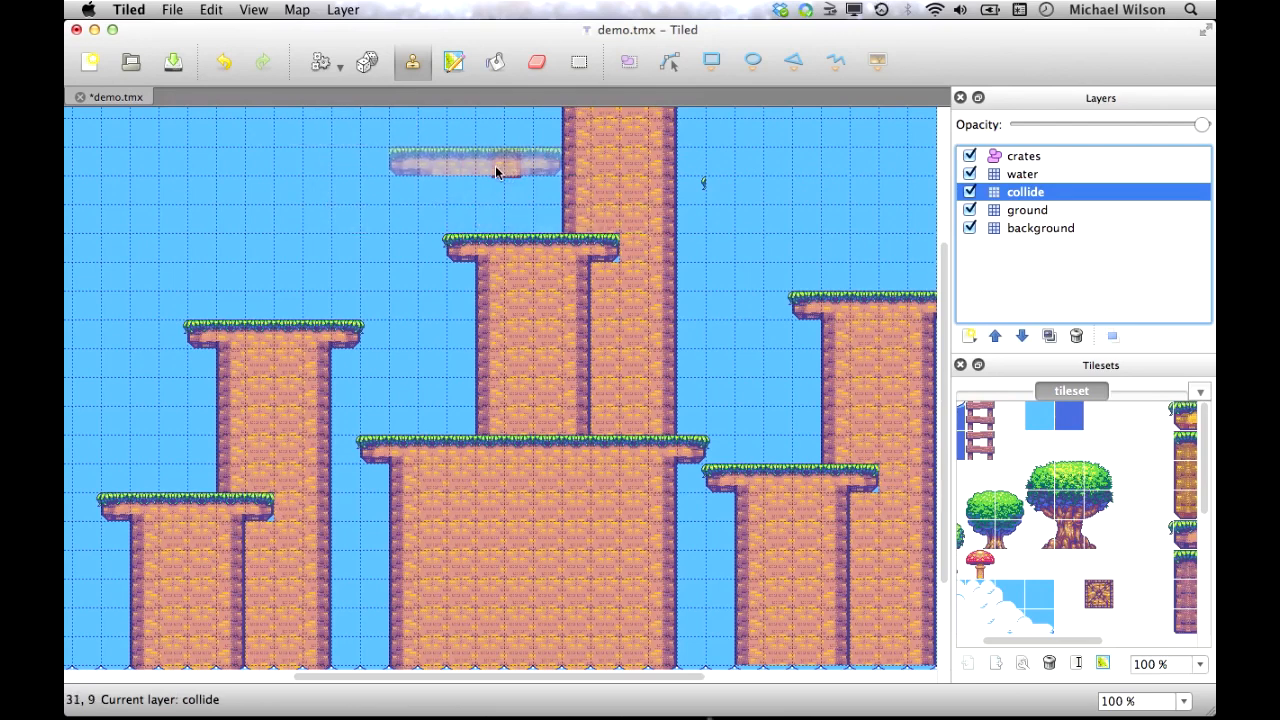
Save the map and export it as demo.json, replacing the existing file
scroll(728, 348, up, 3)
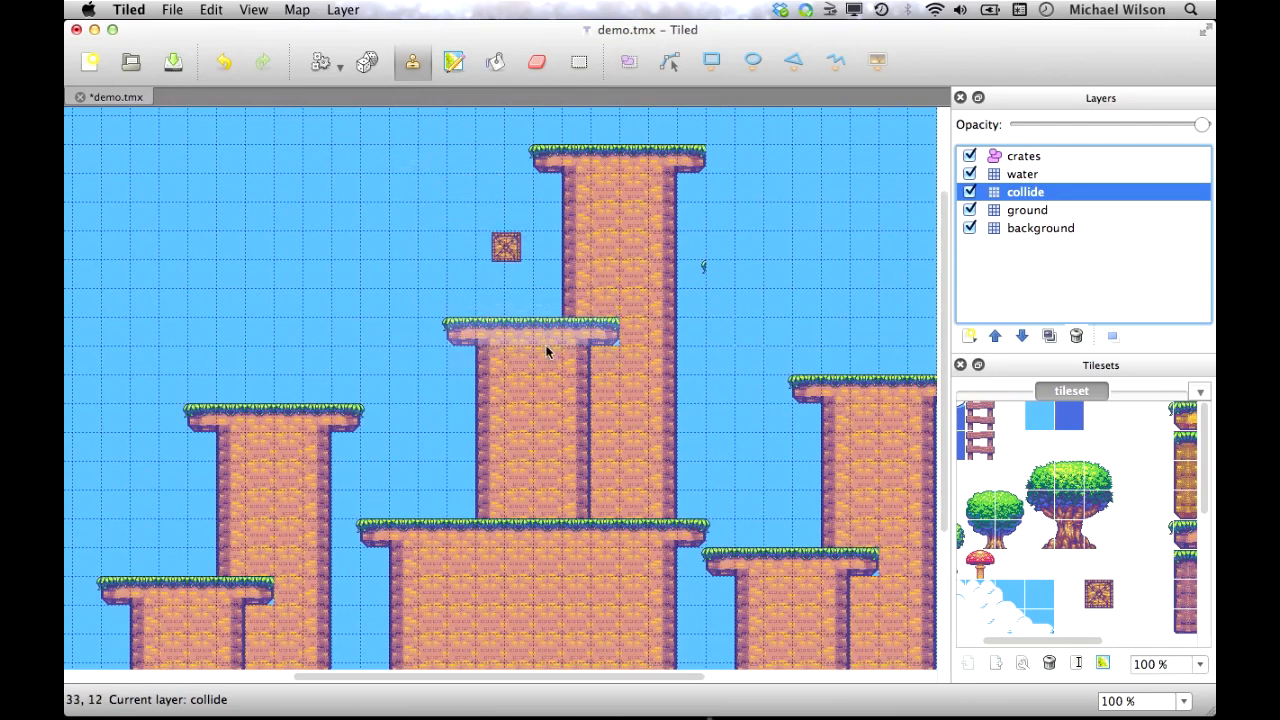
click(173, 62)
click(849, 465)
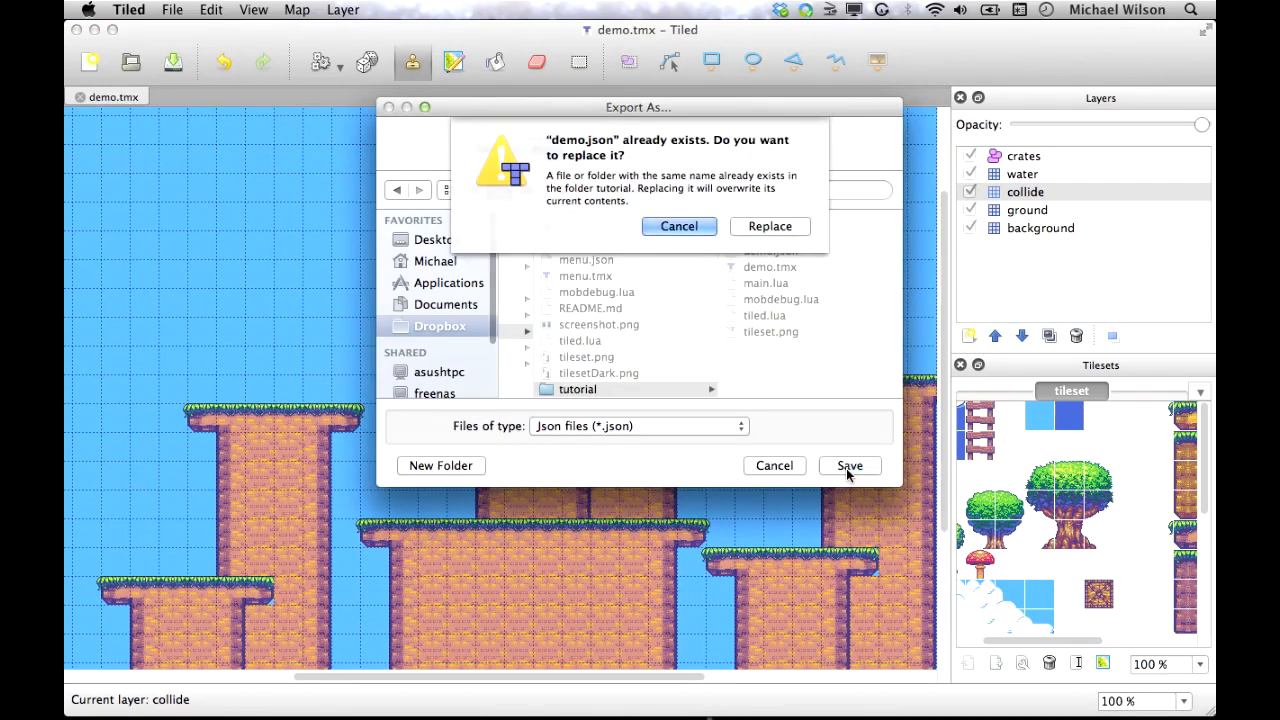
click(768, 224)
Switch to Corona Simulator, reload the exported map to watch the crate land on the collide tiles, and return to Tiled
mouse_move(602, 716)
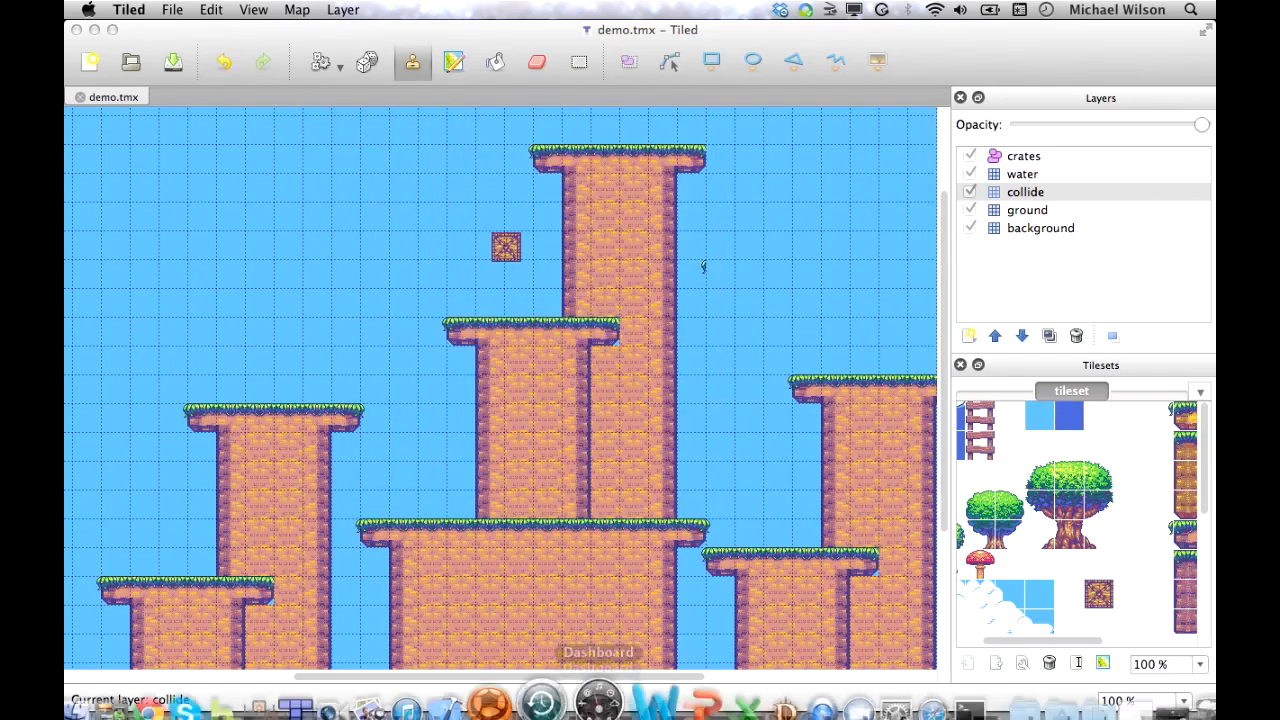
click(533, 691)
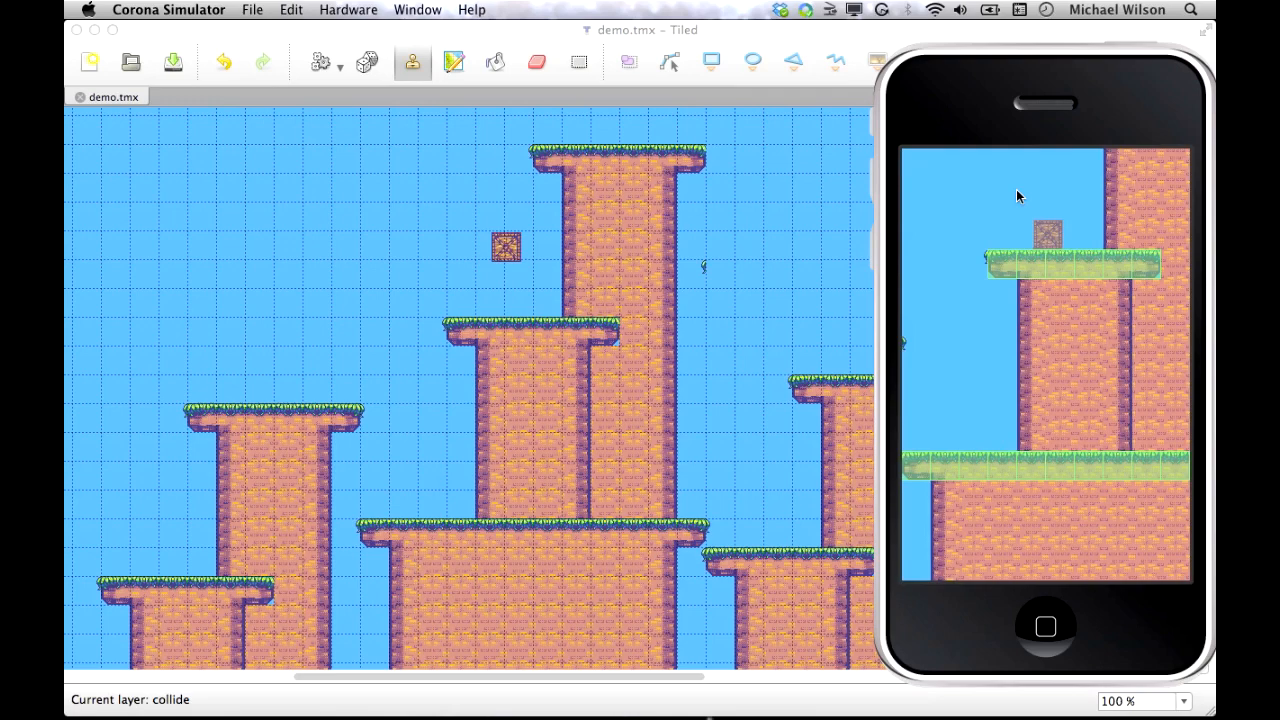
key(super+r)
key(super+r)
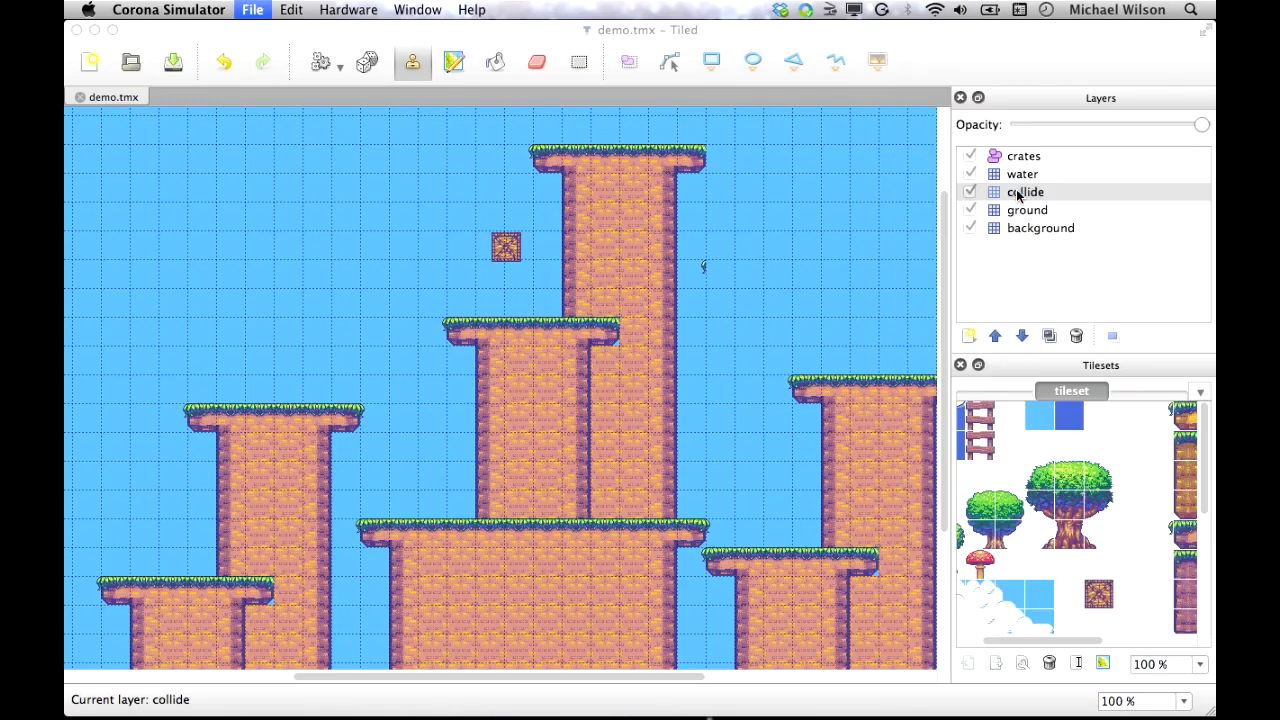
key(super+Tab)
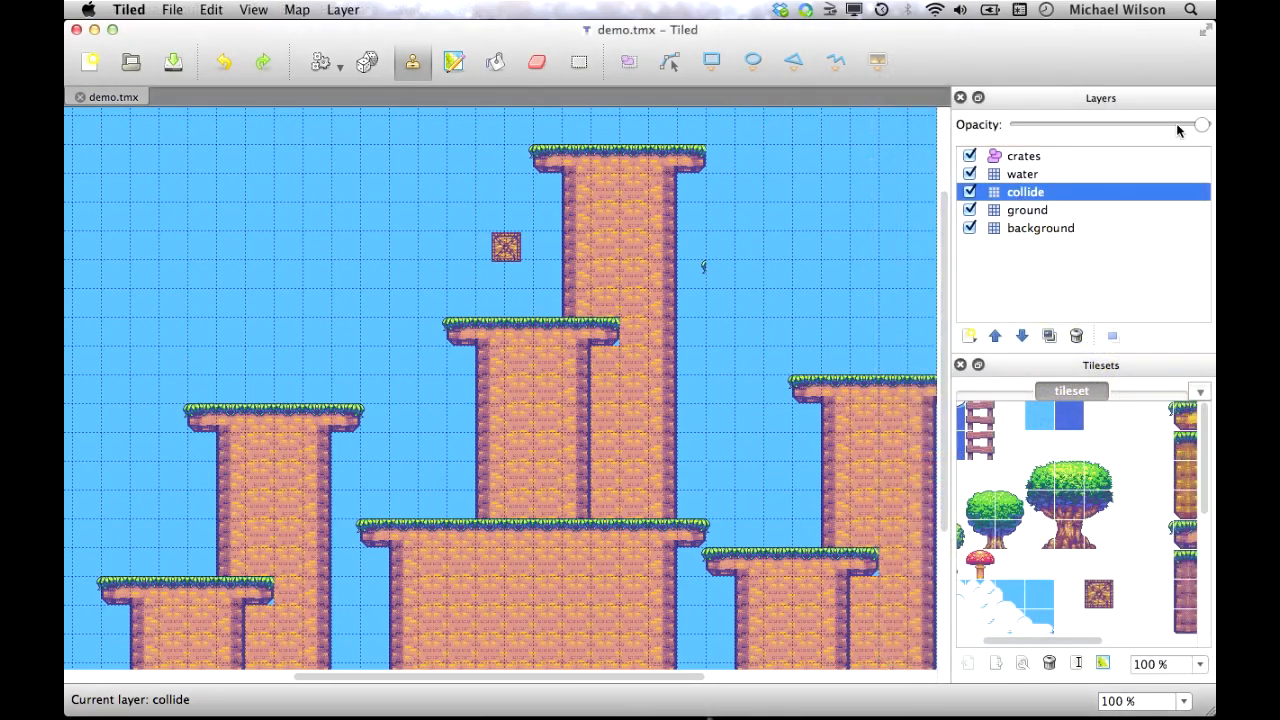
Move the crate object higher above its platform, duplicate it, and place the copy diagonally below the original
click(1040, 156)
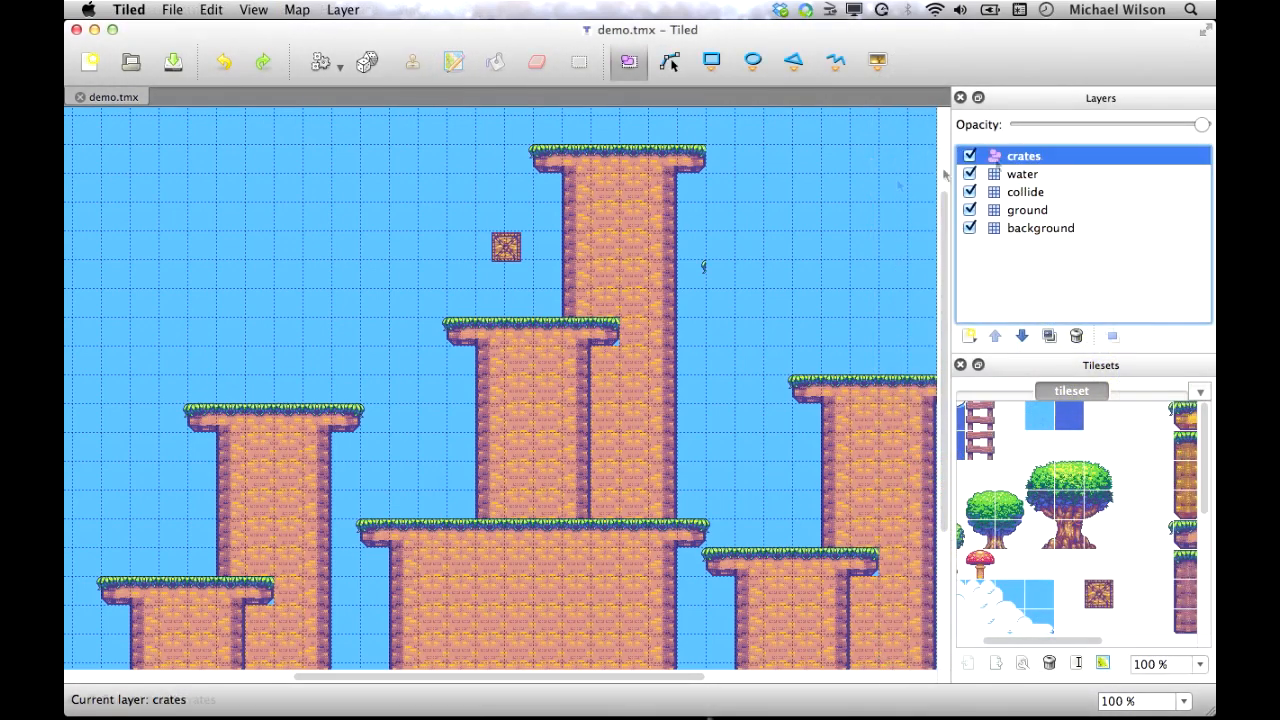
click(513, 240)
drag(509, 256, 469, 182)
right_click(472, 172)
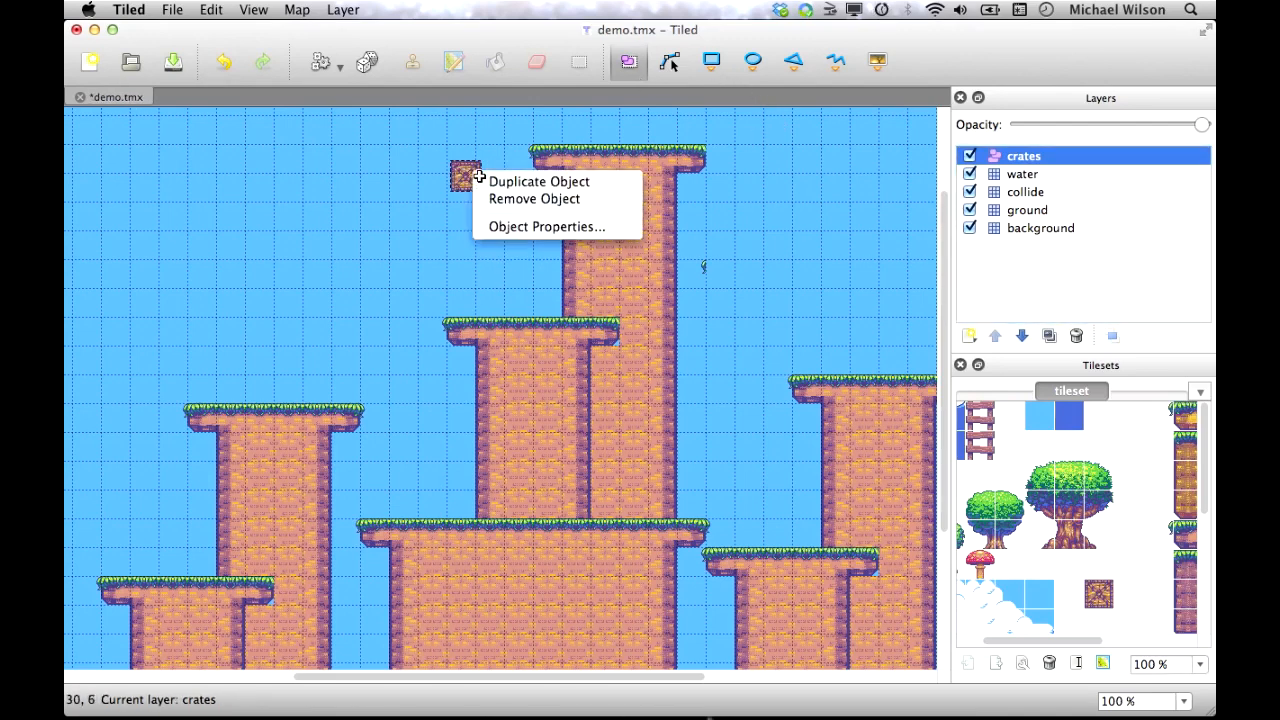
click(540, 181)
drag(461, 172, 497, 209)
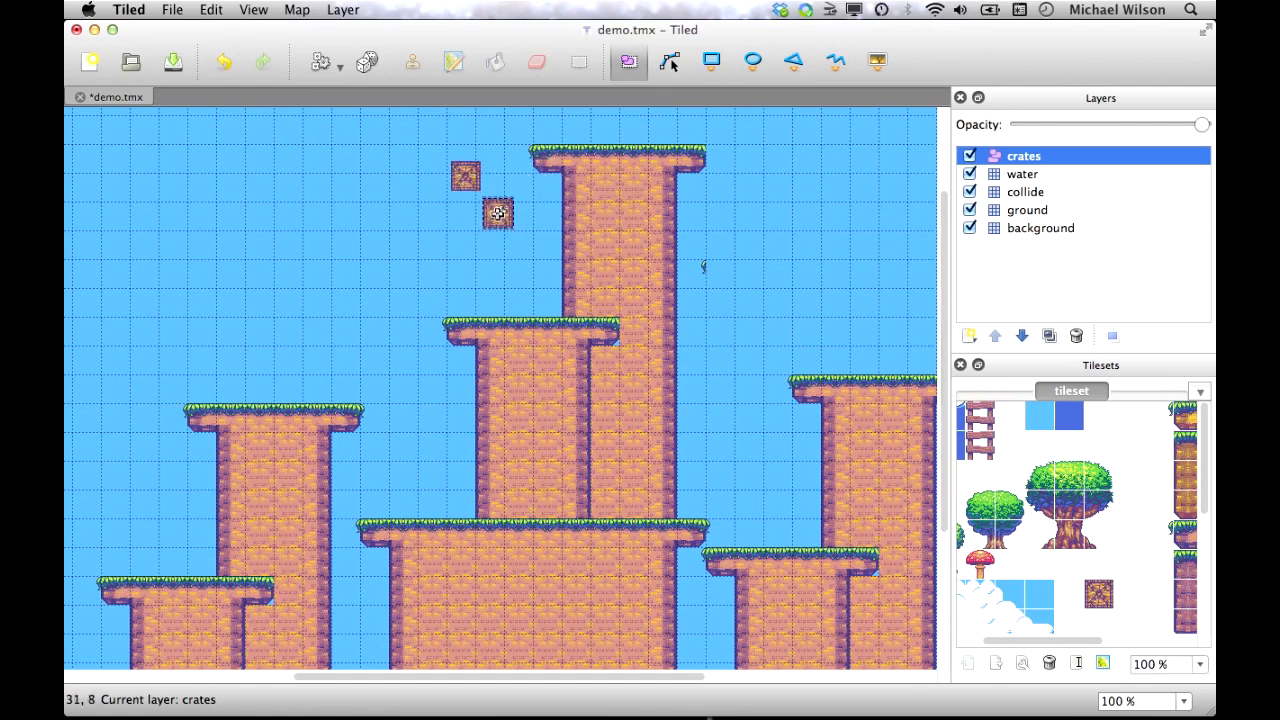
Set the duplicated crate's rotation property to 0
right_click(497, 211)
click(609, 286)
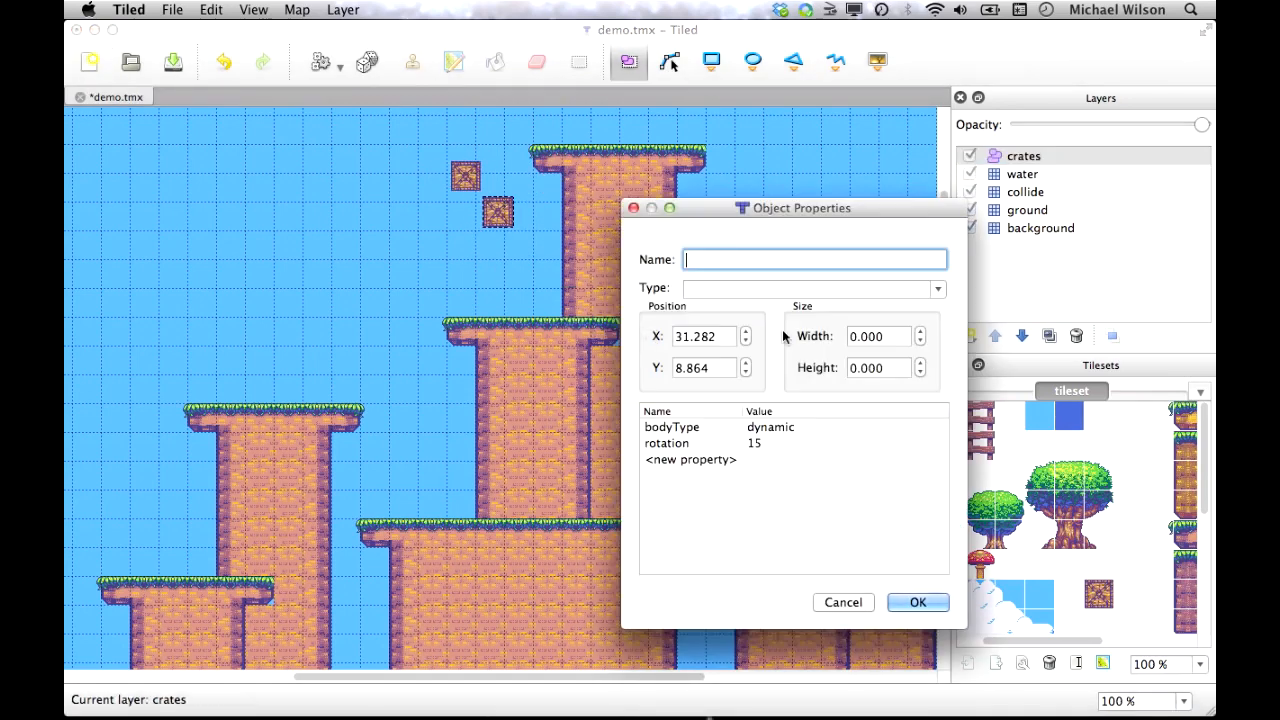
click(760, 440)
click(760, 443)
text(0)
click(916, 602)
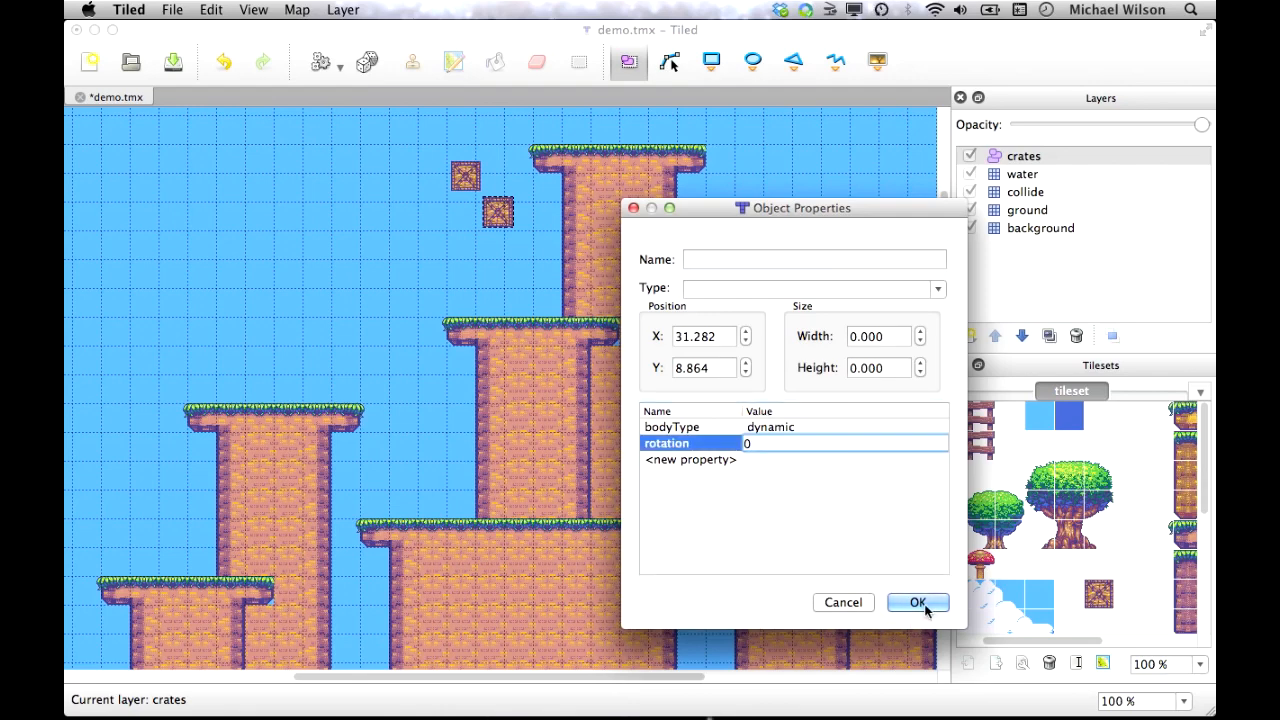
Duplicate the unrotated crate and spread the copies in the air between the left platform and the tall tower
right_click(509, 218)
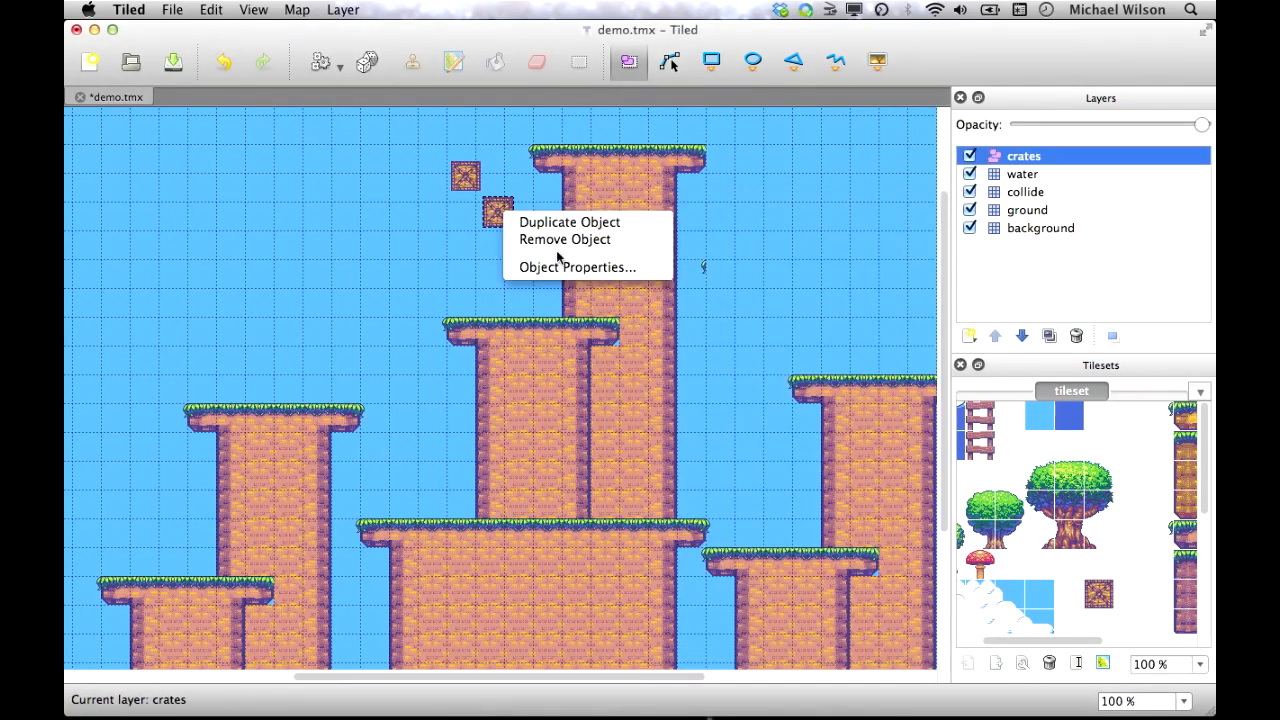
click(515, 217)
drag(509, 214, 375, 317)
right_click(447, 254)
click(450, 252)
right_click(507, 274)
click(546, 284)
Place three more crate duplicates in the air beyond the tall tower, above the right-hand platforms, and save the map
right_click(446, 253)
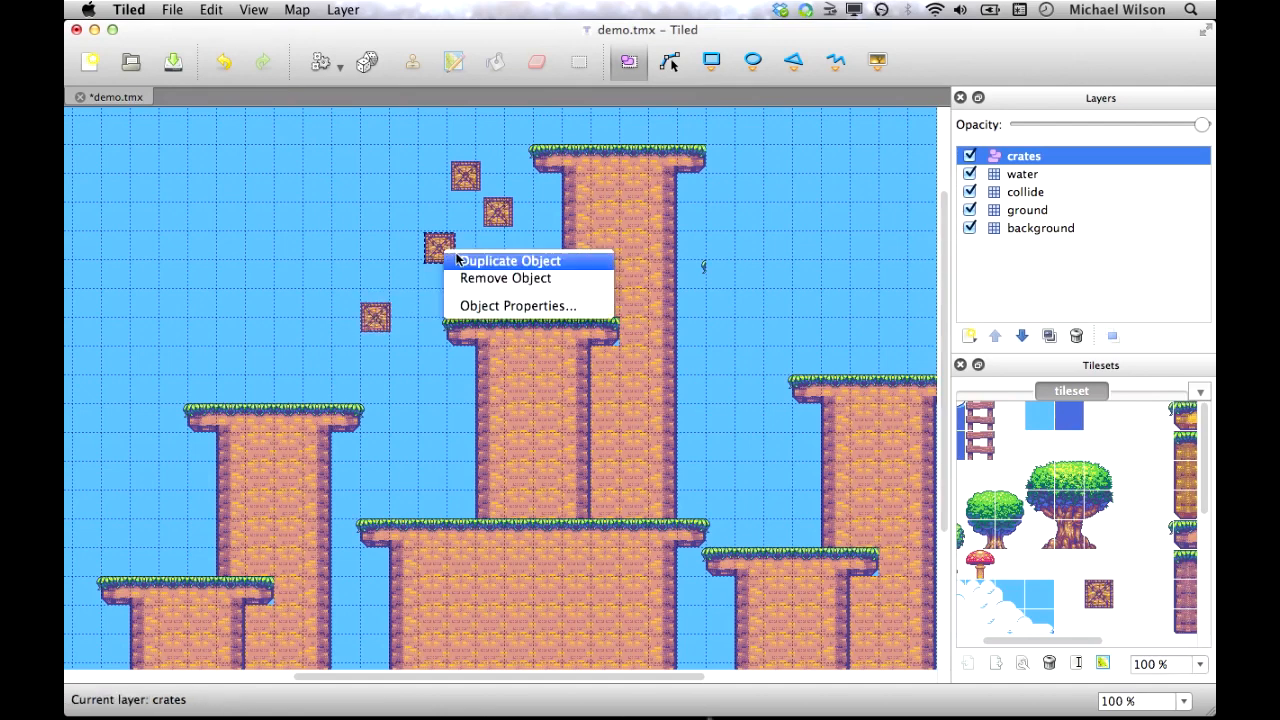
click(485, 262)
drag(443, 249, 776, 315)
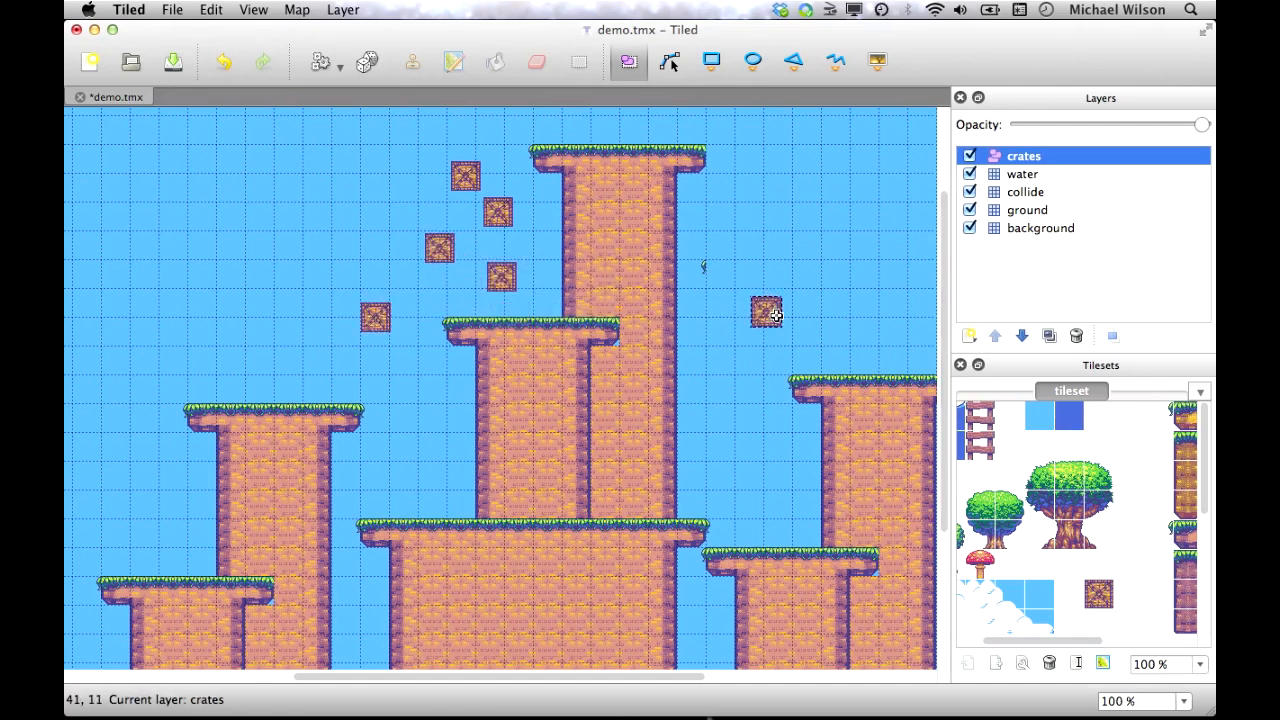
right_click(781, 309)
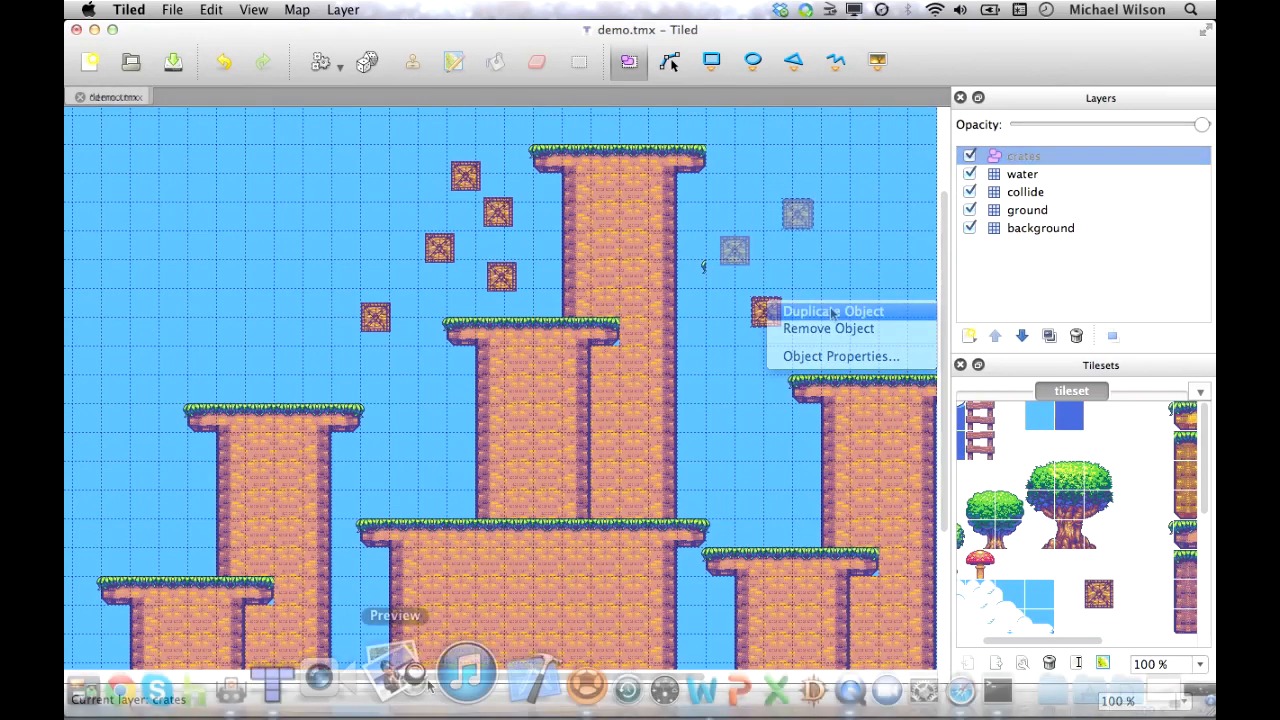
Switch to Corona Simulator, reload the map repeatedly, and pan across it to watch the duplicated crates fall and collide
click(521, 670)
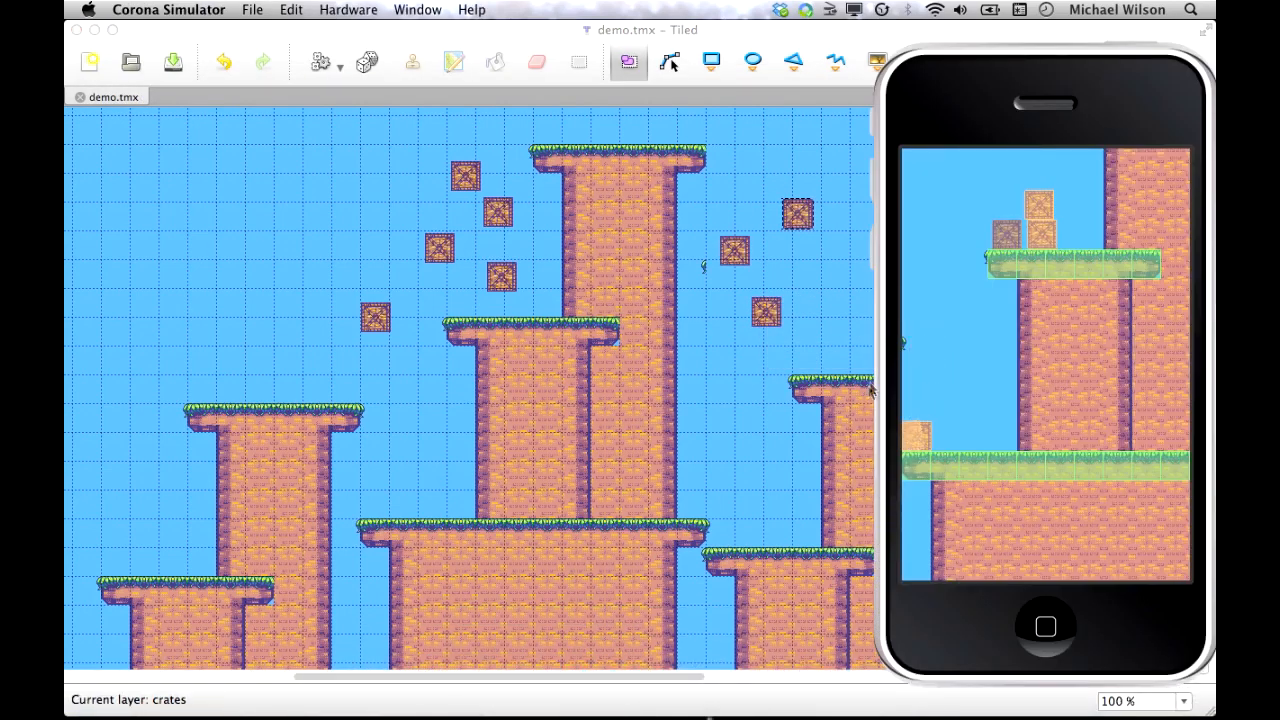
key(super+r)
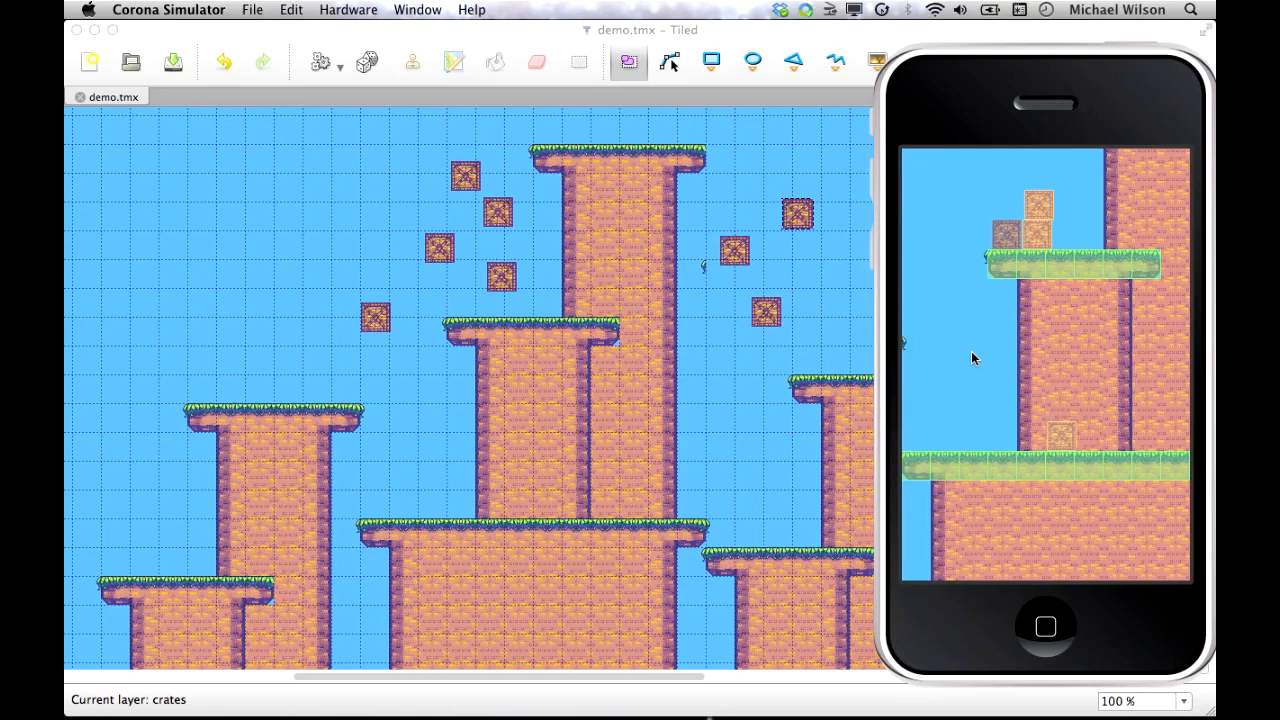
drag(971, 351, 981, 308)
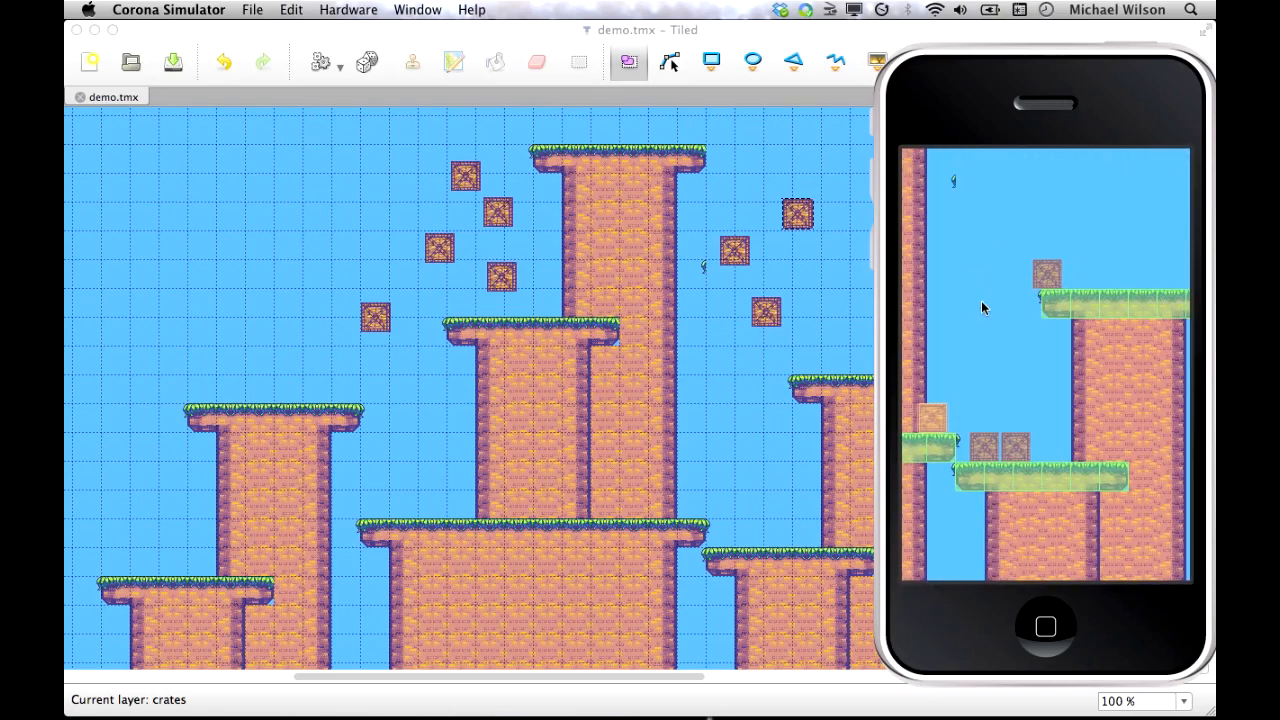
key(super+w)
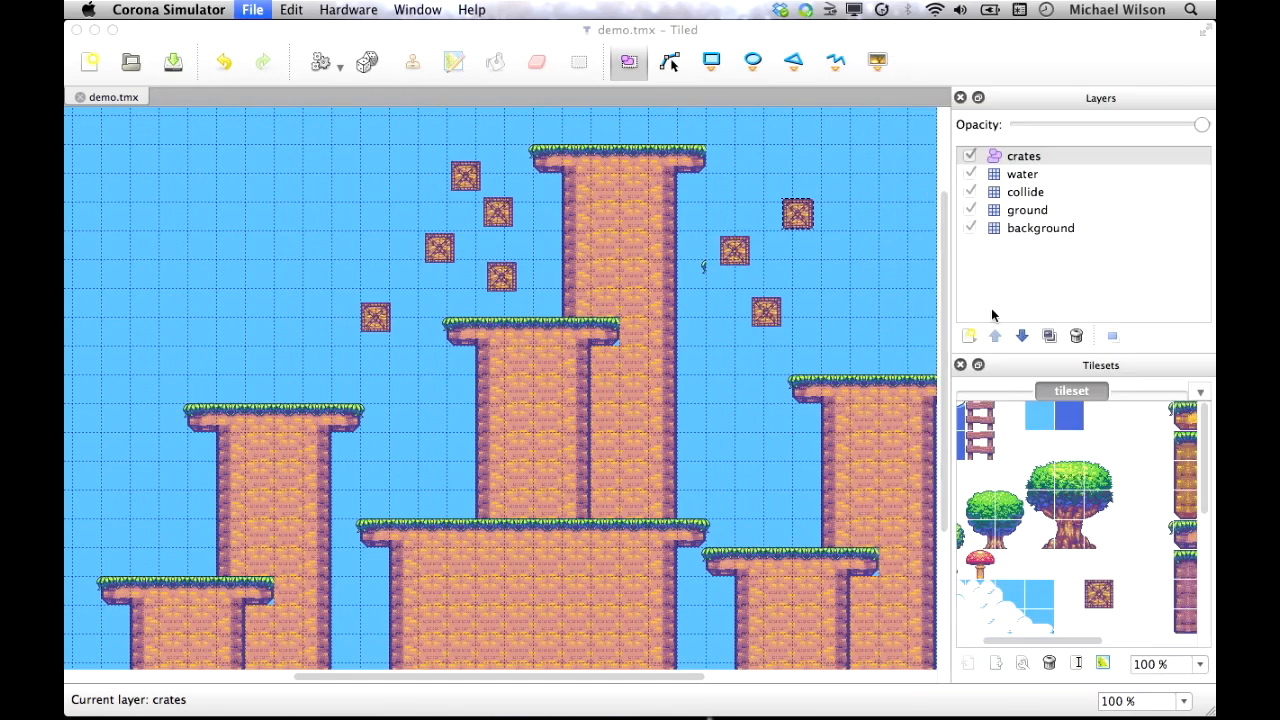
drag(1075, 331, 700, 285)
drag(982, 314, 1148, 429)
drag(993, 345, 986, 482)
key(super+r)
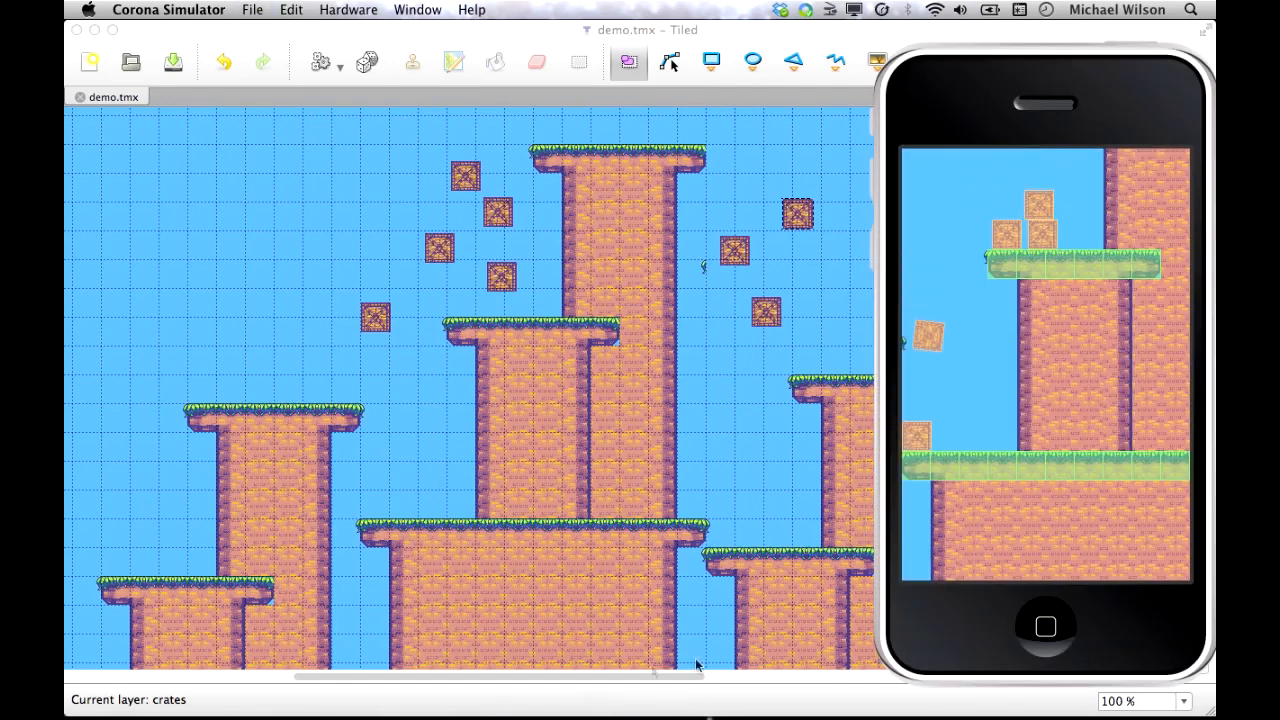
drag(952, 399, 1098, 357)
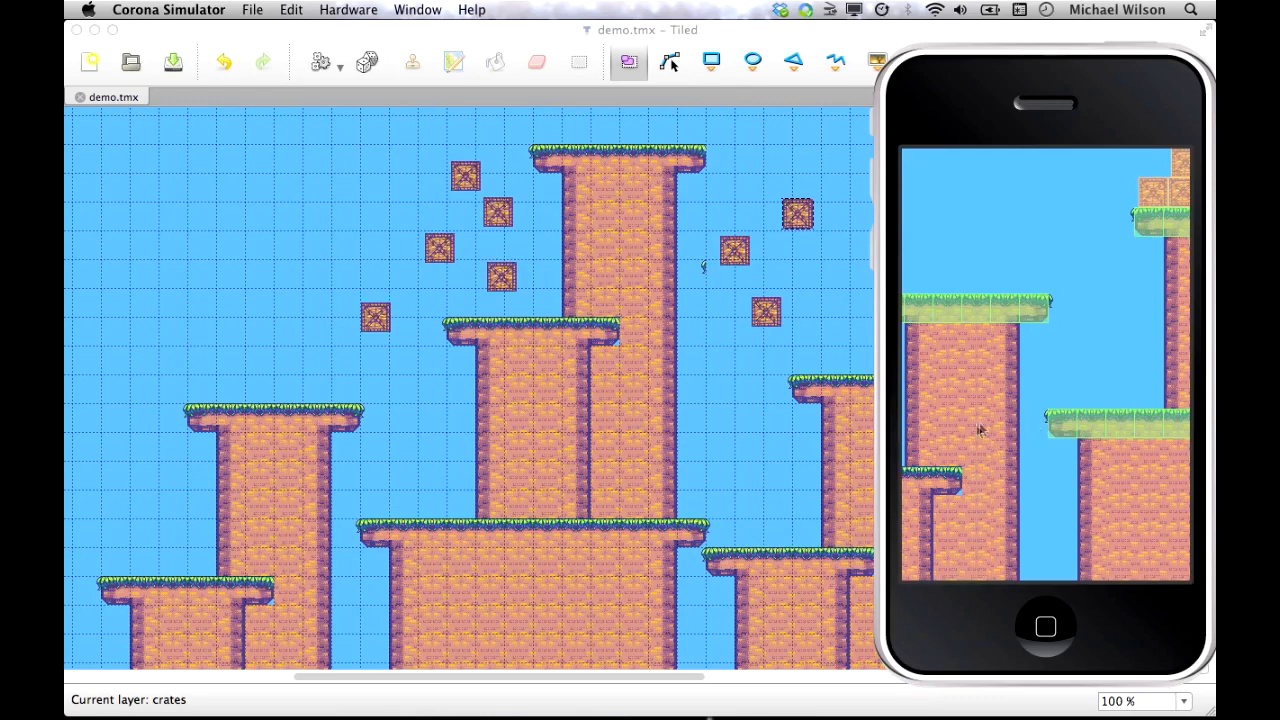
drag(1122, 265, 1018, 321)
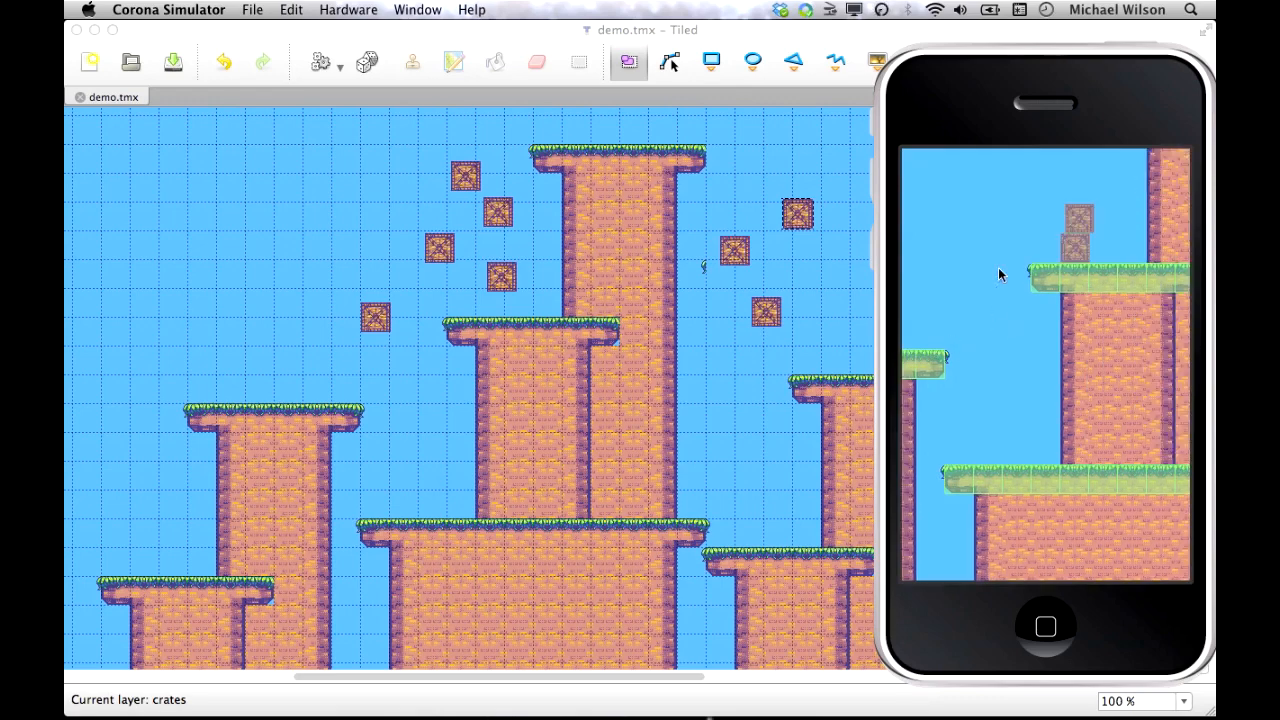
Restart the simulation and examine how the crates settle on the right-hand and left-hand platforms
key(super+r)
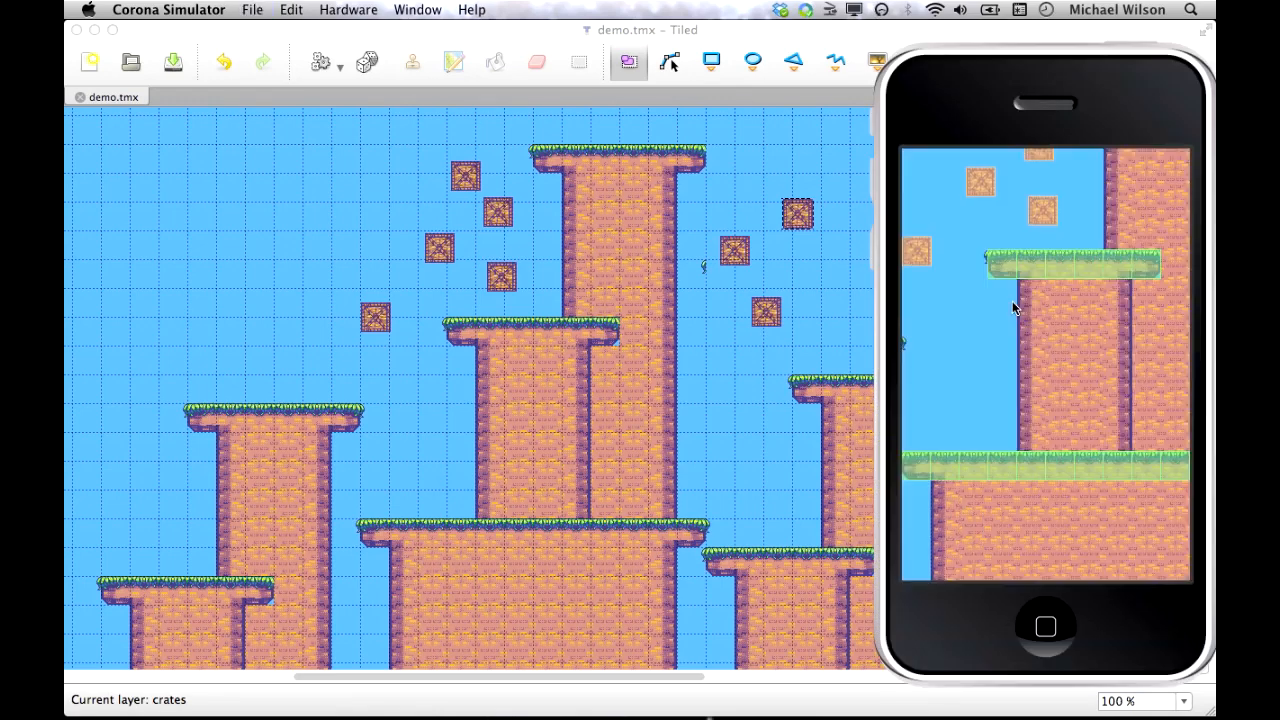
drag(1059, 250, 915, 265)
drag(1053, 384, 1039, 336)
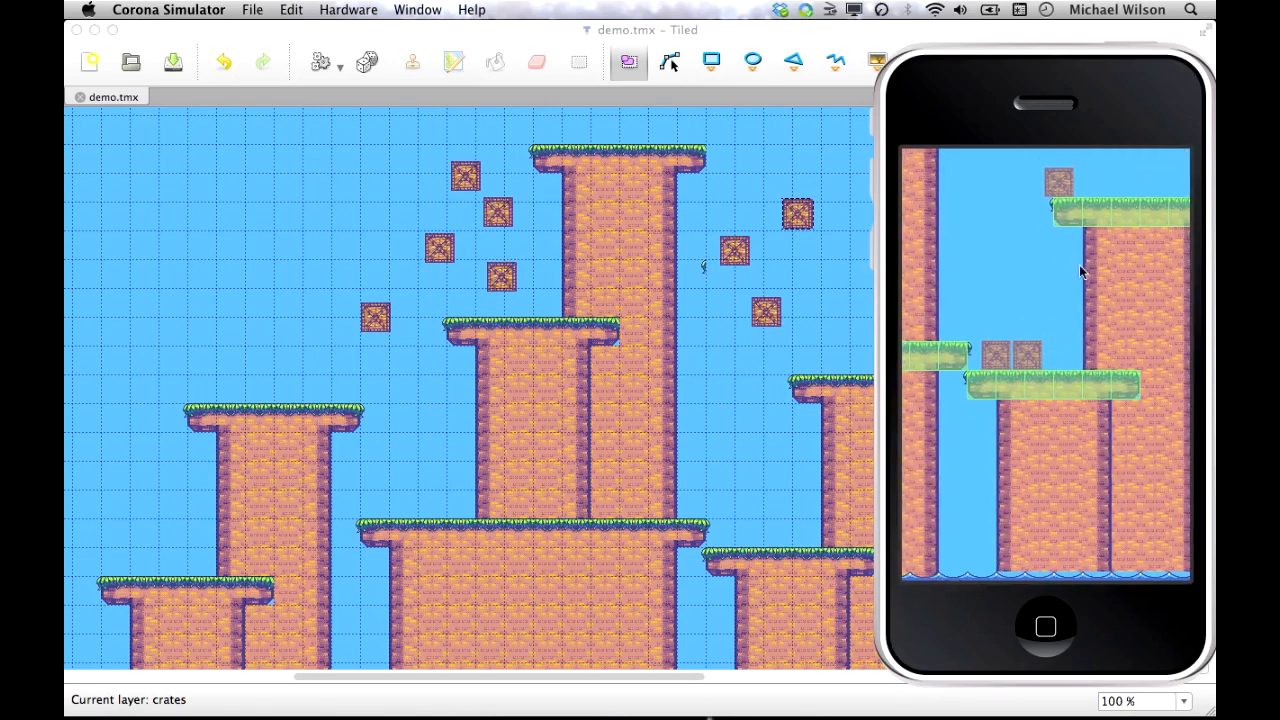
drag(1001, 268, 1139, 298)
drag(914, 250, 1056, 361)
click(979, 281)
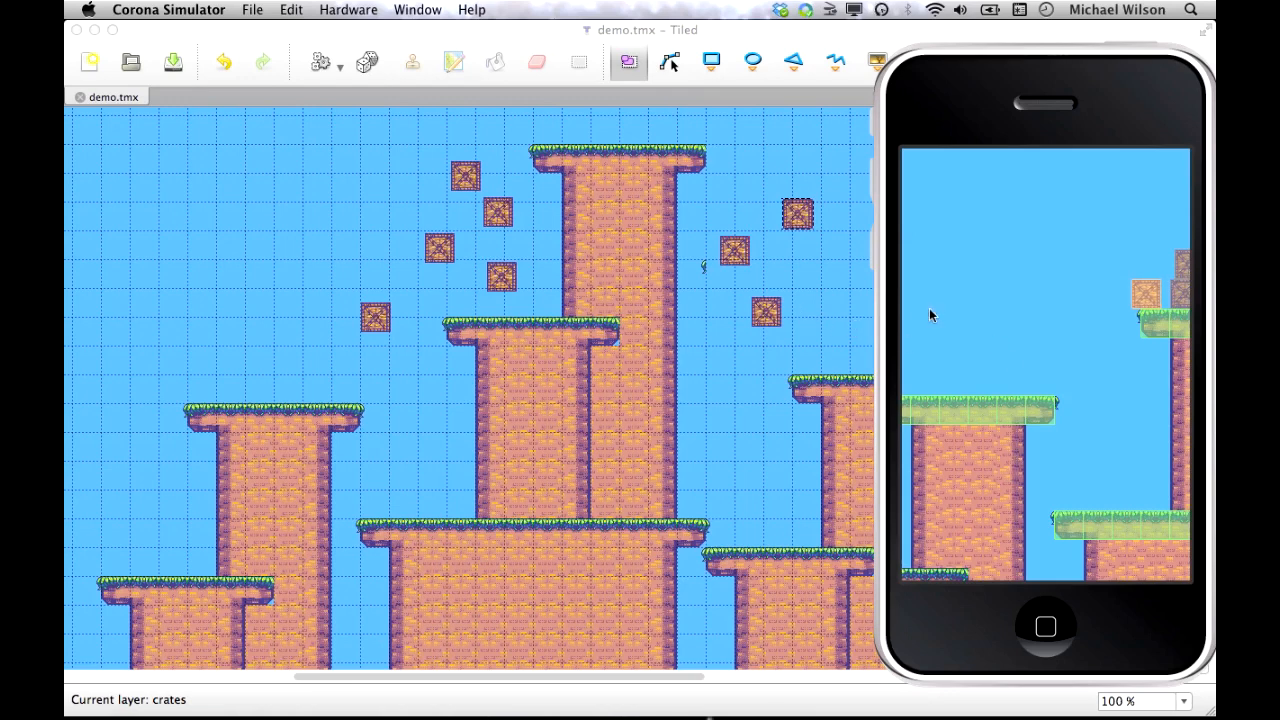
Return to Tiled and stamp the small mushroom tile onto the collide layer at the right end of the left platform's top
click(804, 46)
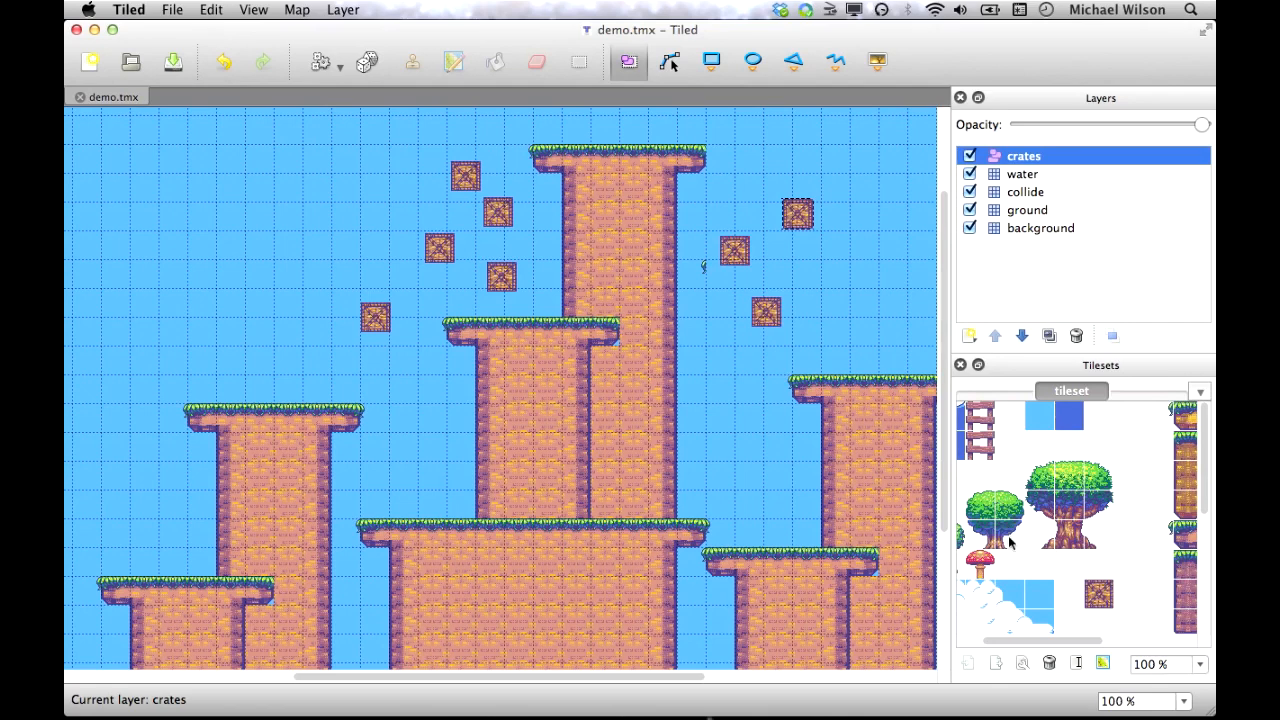
drag(1036, 643, 997, 632)
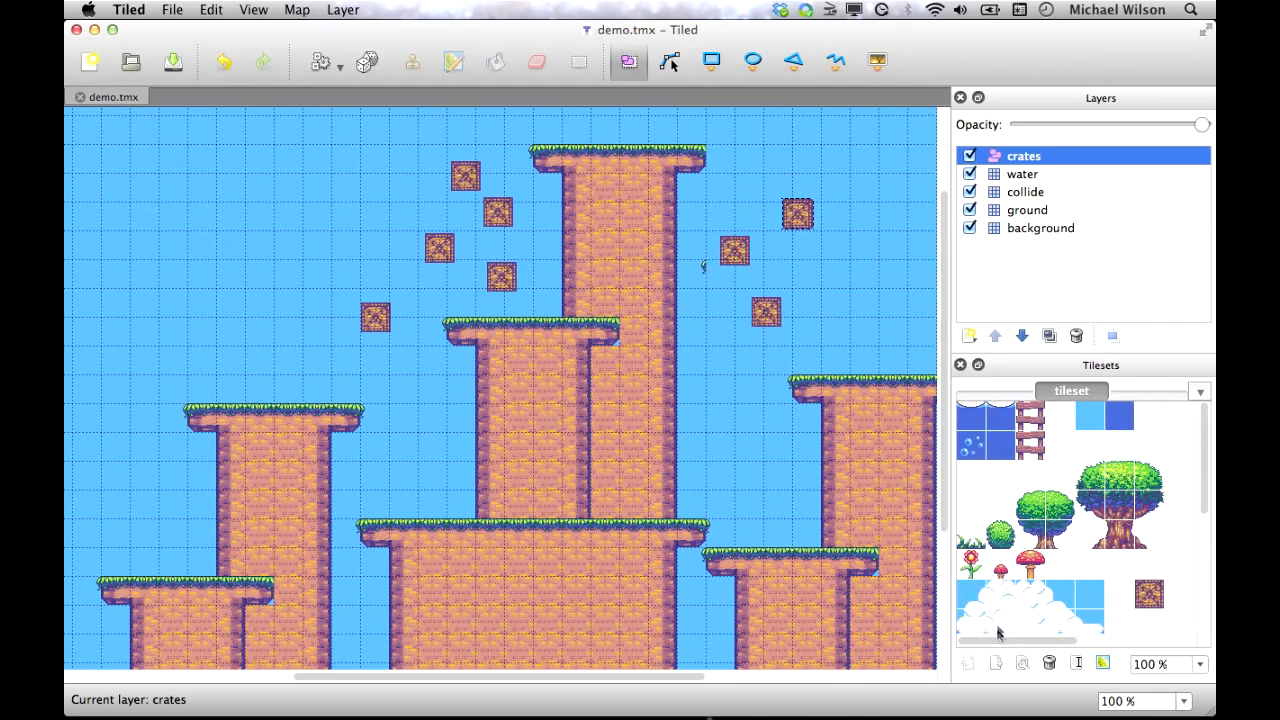
click(1000, 570)
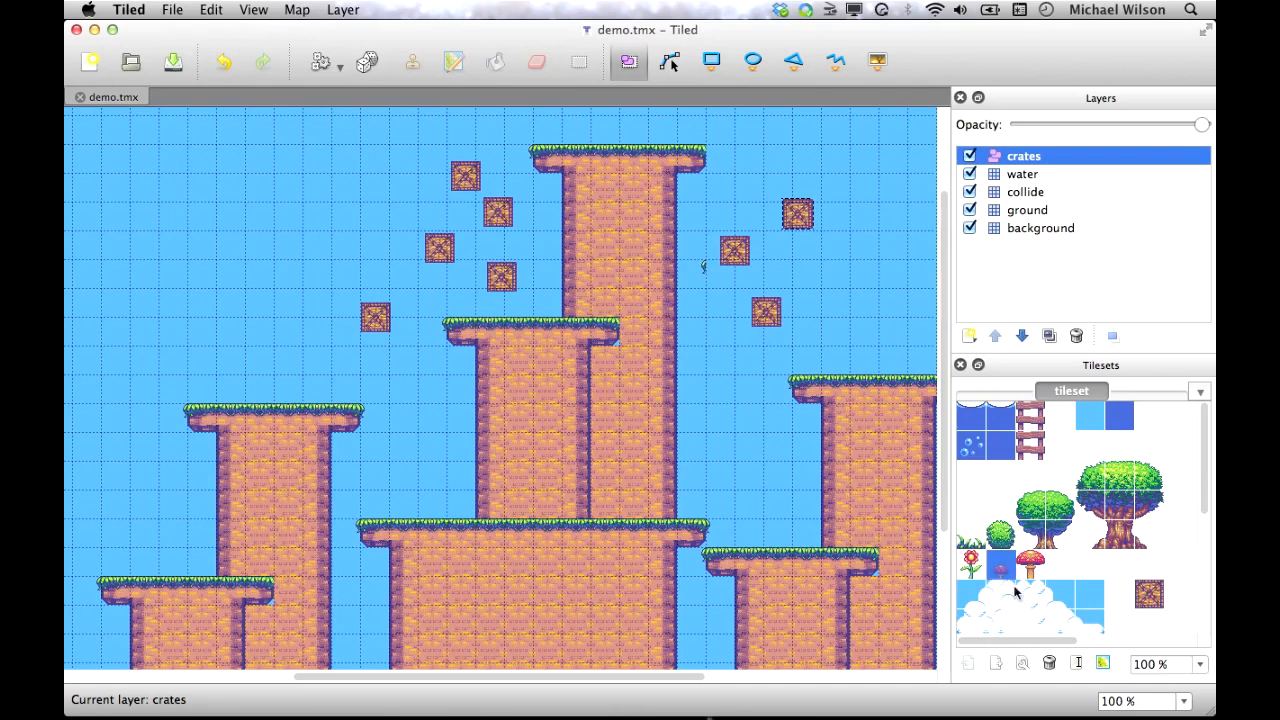
click(1025, 193)
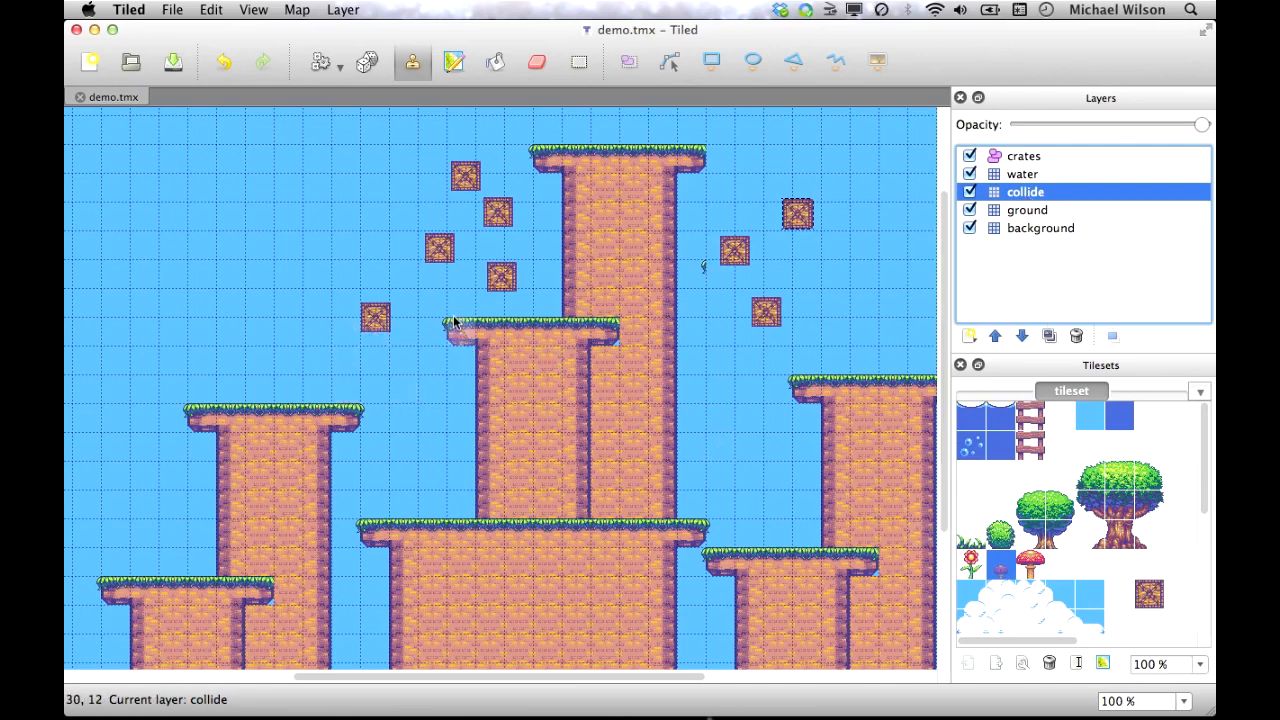
click(343, 391)
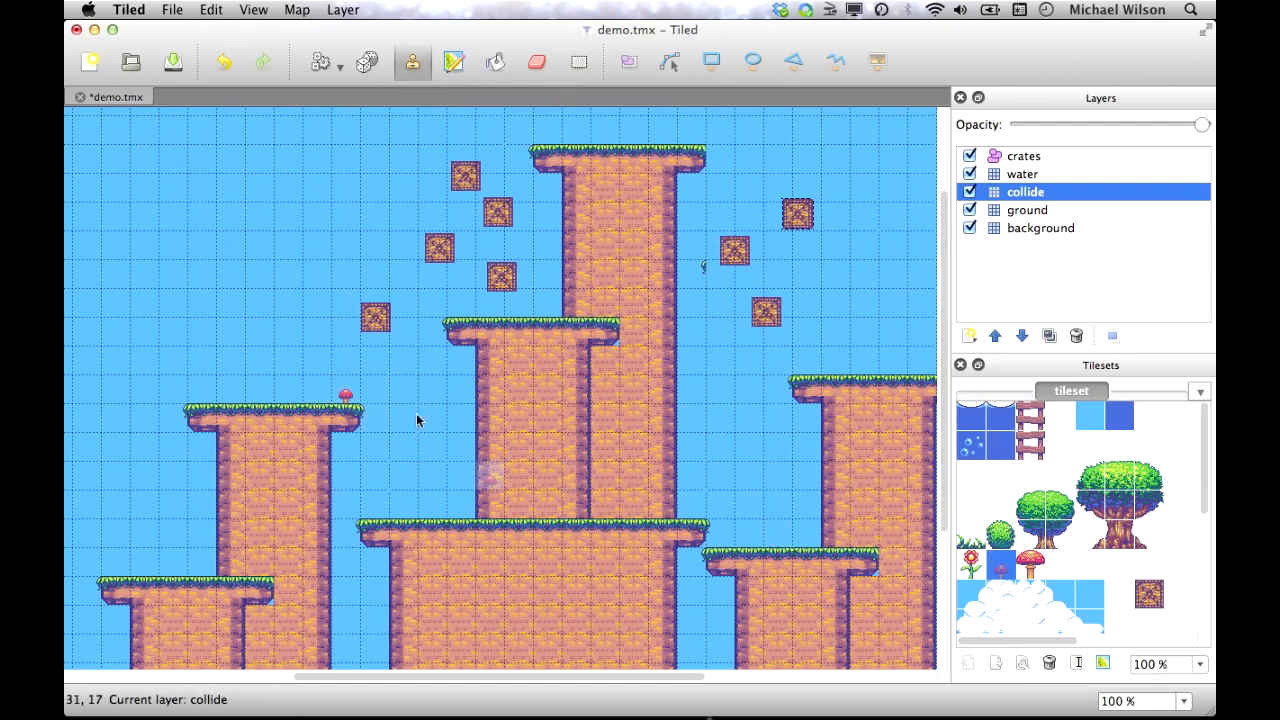
Add a shape property with the value -16,-16,0,-16,16,16 to the small mushroom tile in the tileset
right_click(1007, 568)
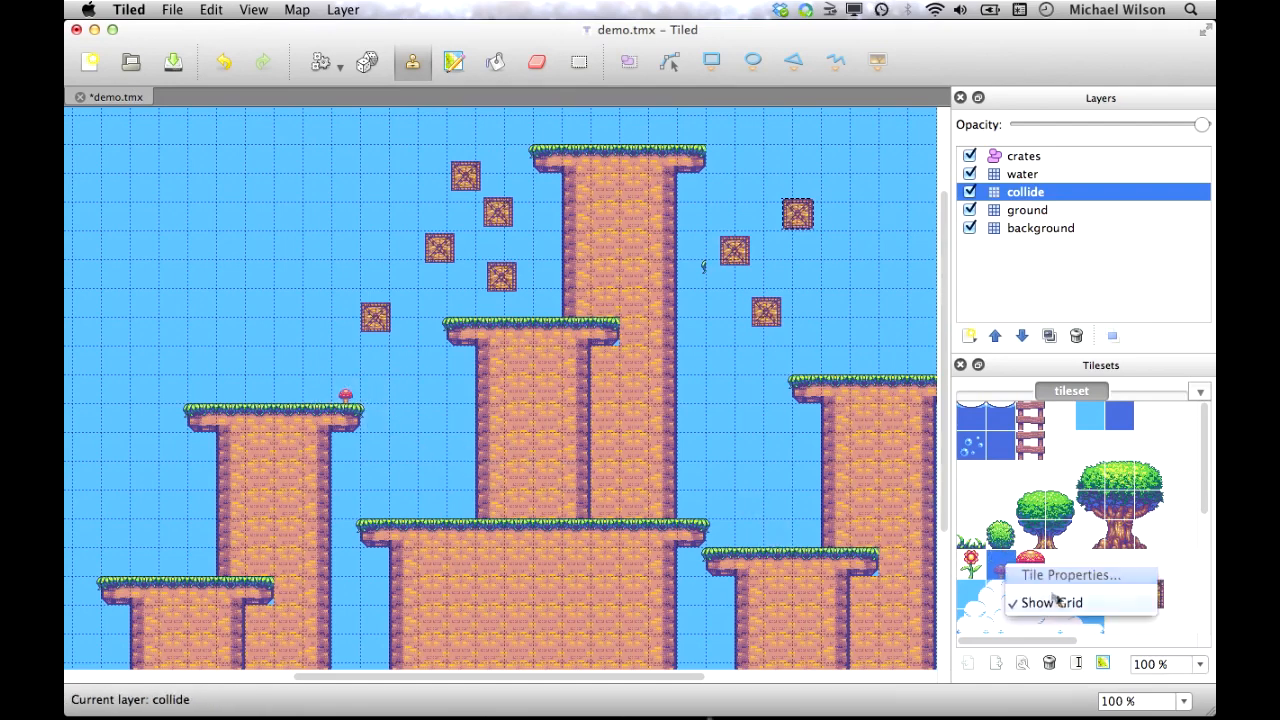
click(1034, 571)
click(700, 261)
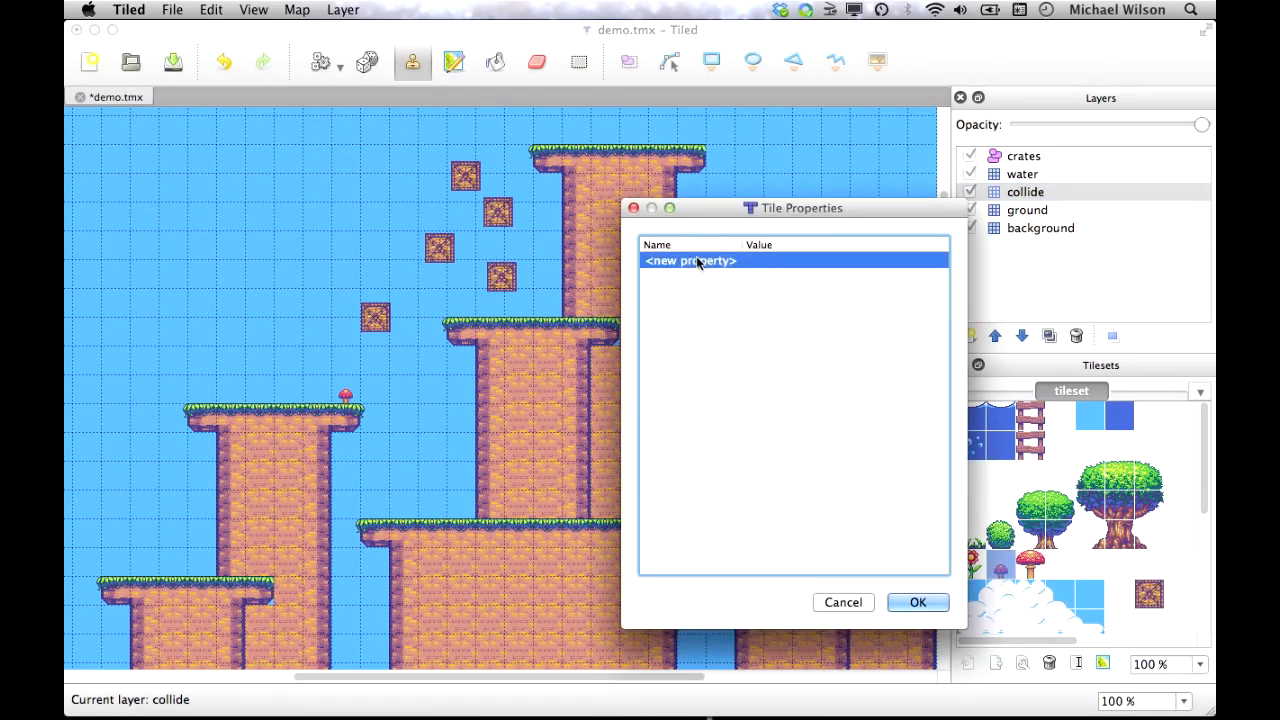
text(shape)
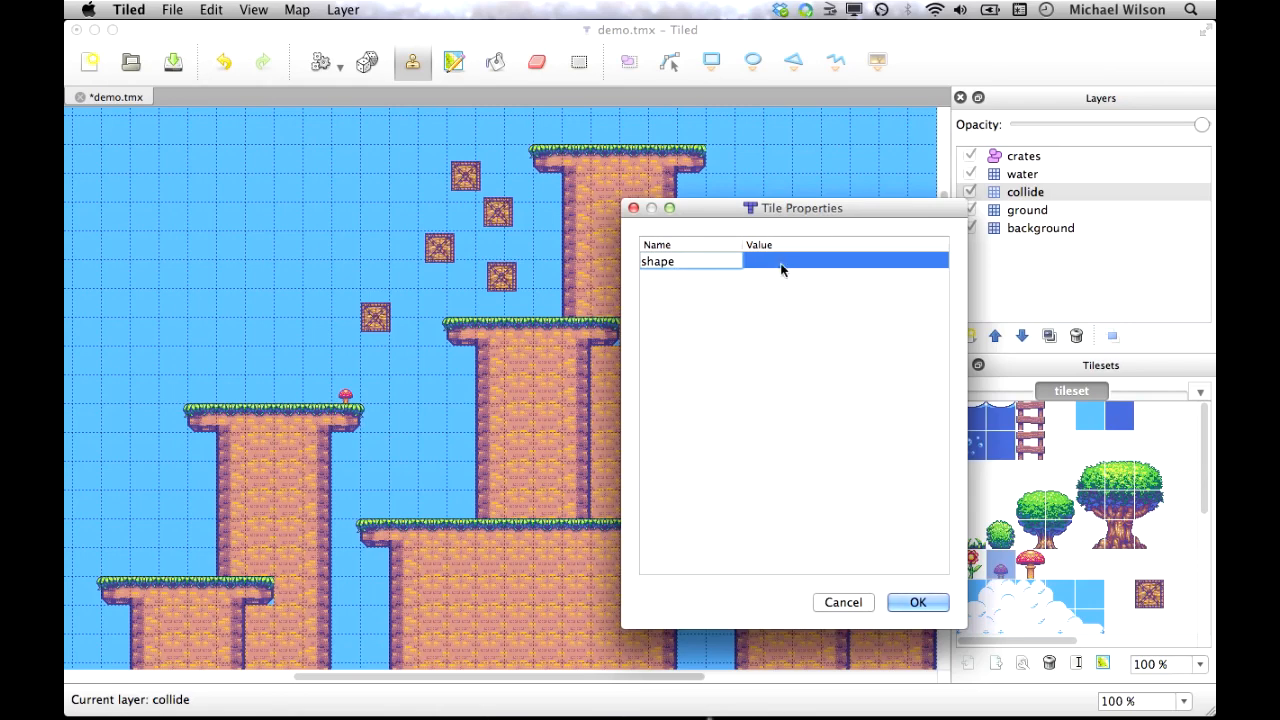
key(Return)
click(775, 260)
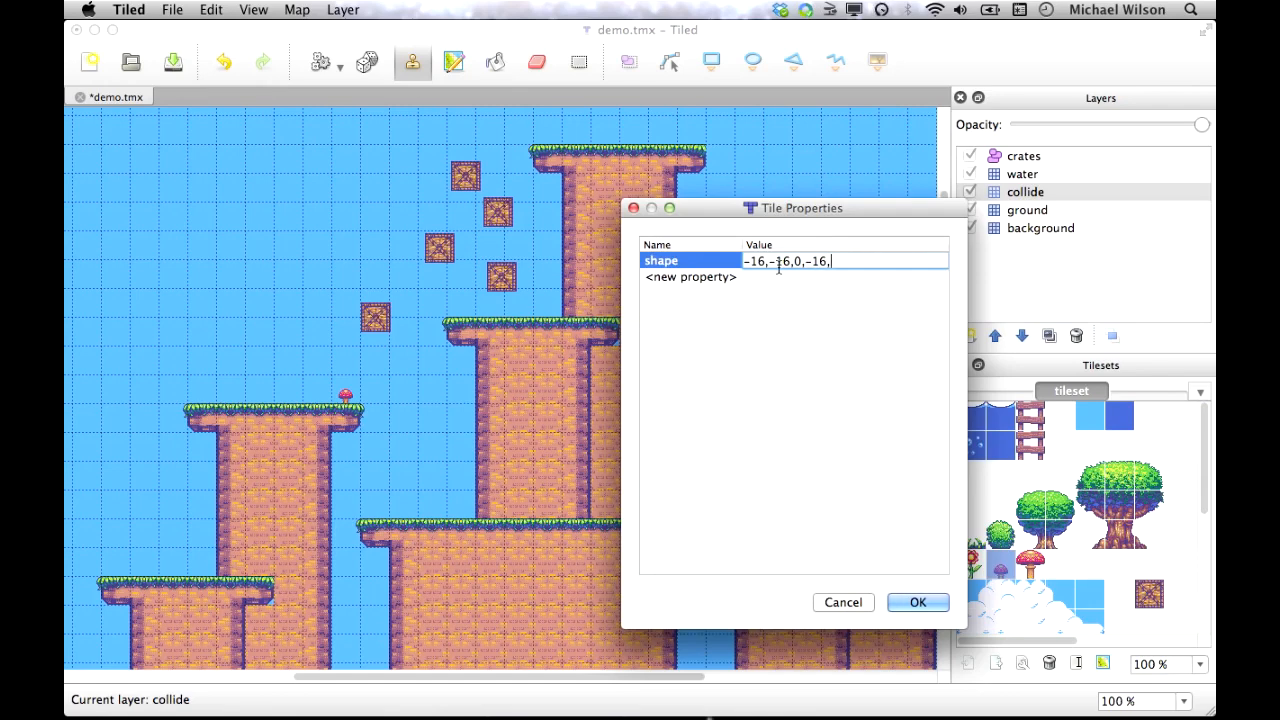
text(16,16)
click(918, 603)
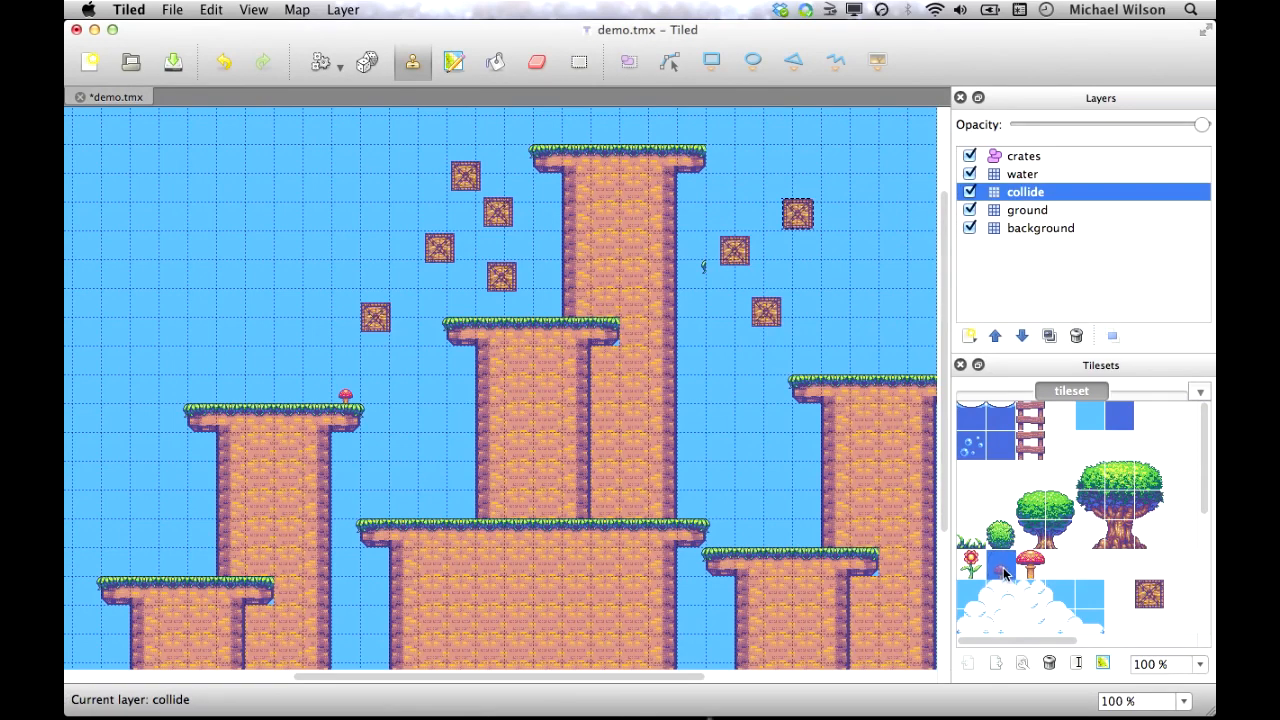
Stamp three more small mushrooms on the collide layer, one on the left platform's top and two on the lower middle platform
click(288, 395)
click(457, 508)
click(395, 507)
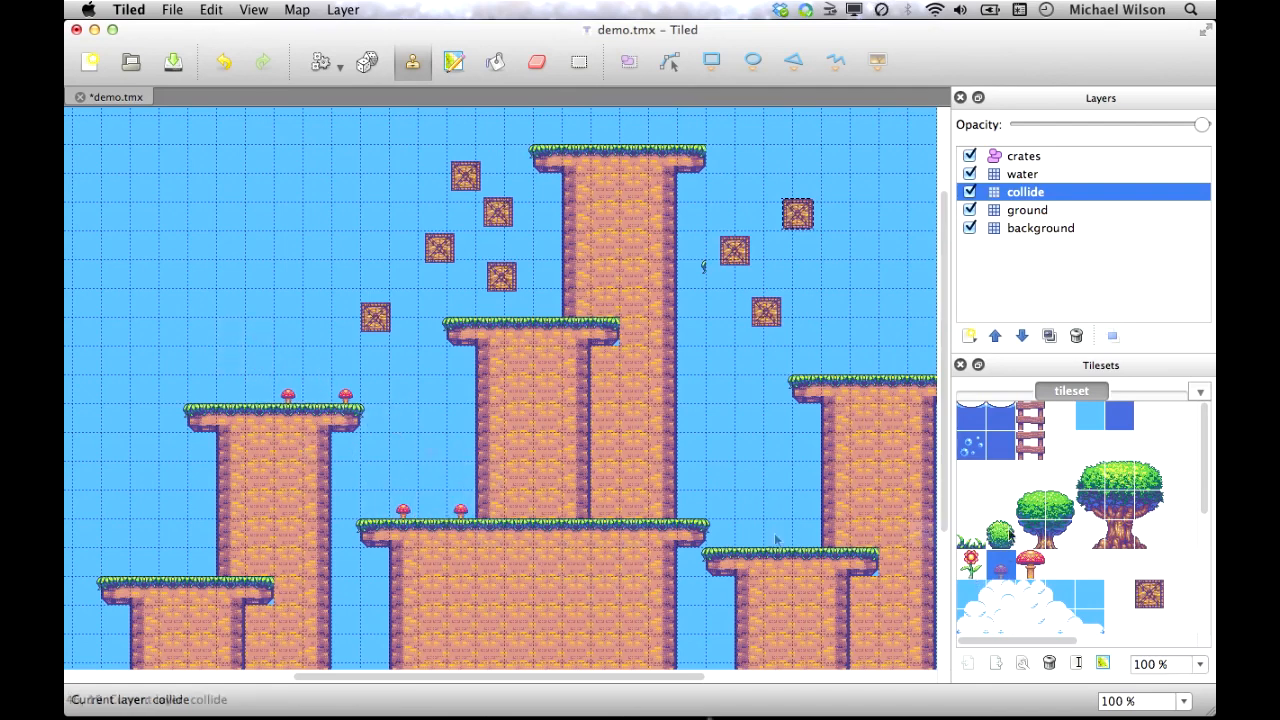
Save the map with the added mushrooms and export it as the JSON file demo in the tutorial folder, replacing the existing one
click(173, 62)
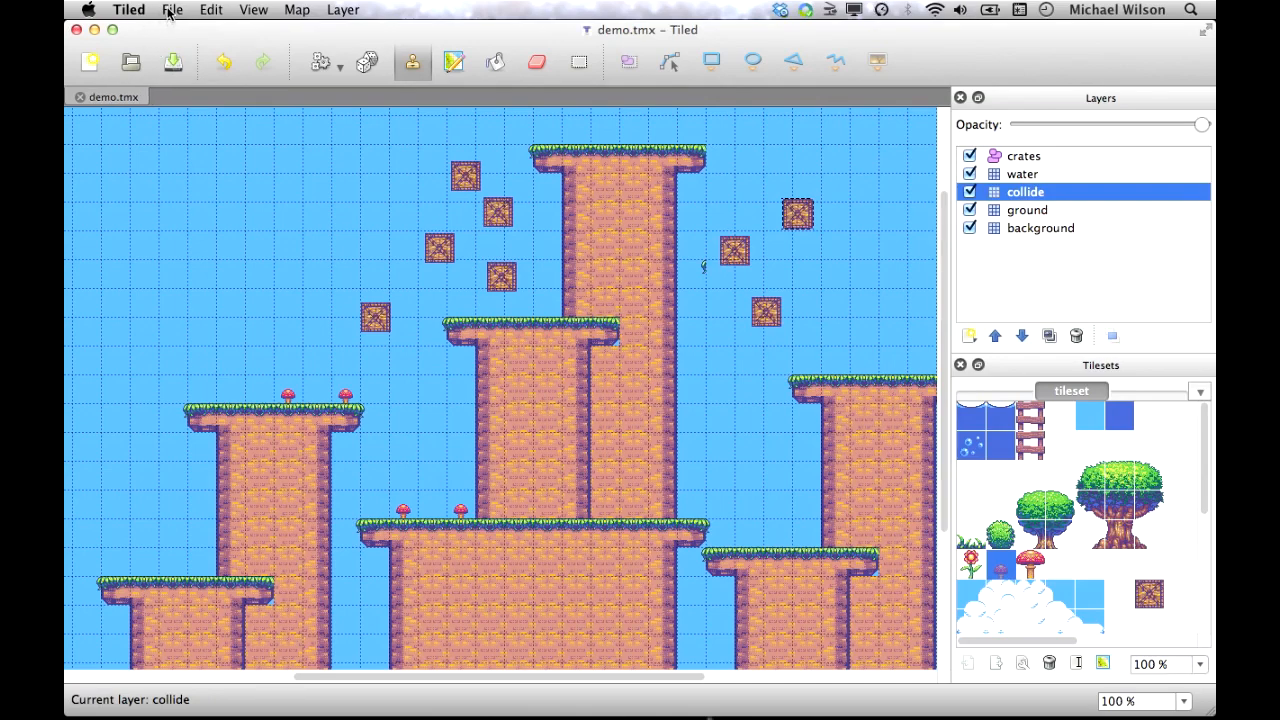
click(170, 10)
click(191, 140)
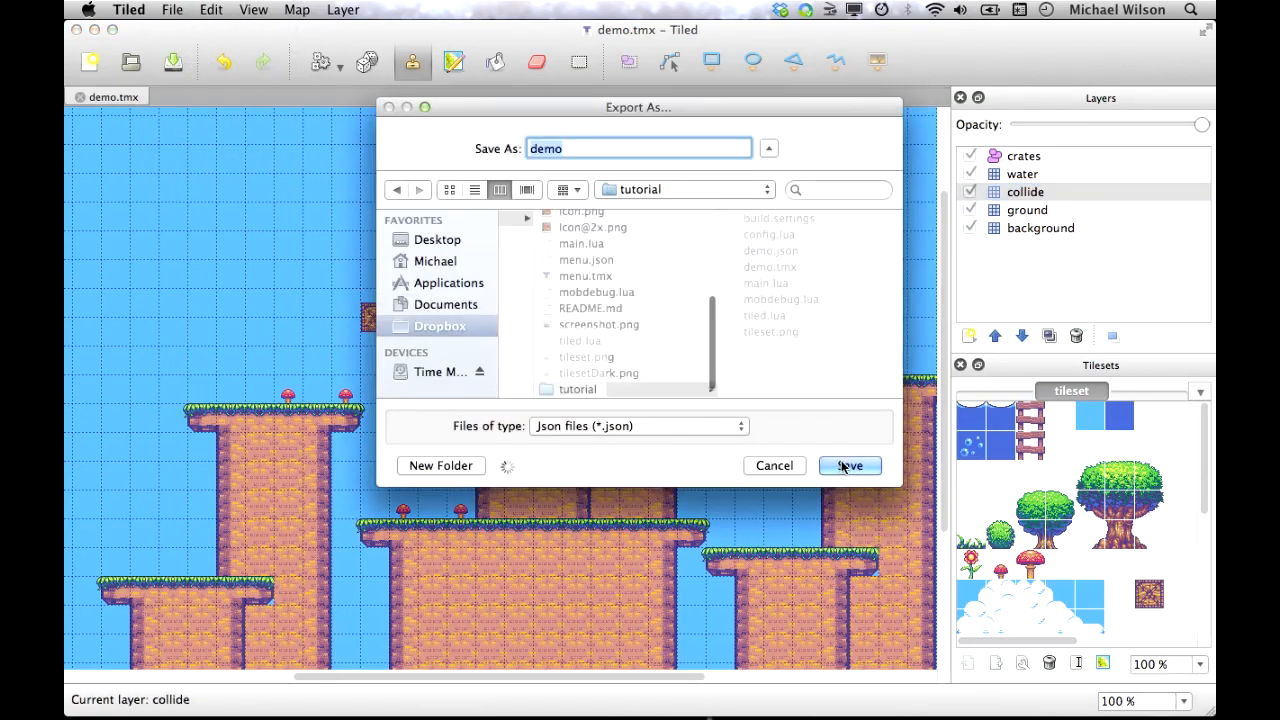
click(849, 465)
click(770, 226)
Switch to Corona Simulator and pan around the map to examine the mushrooms' collision shapes and how the crates hit them
mouse_move(640, 700)
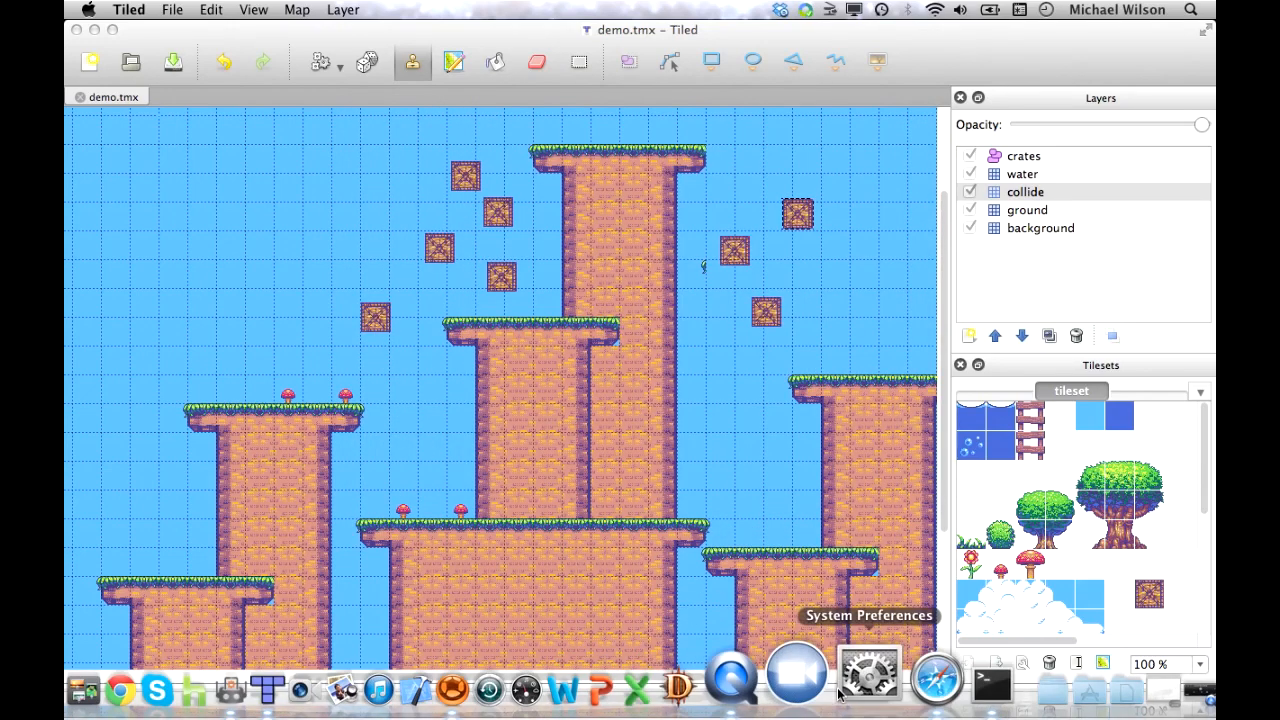
click(518, 668)
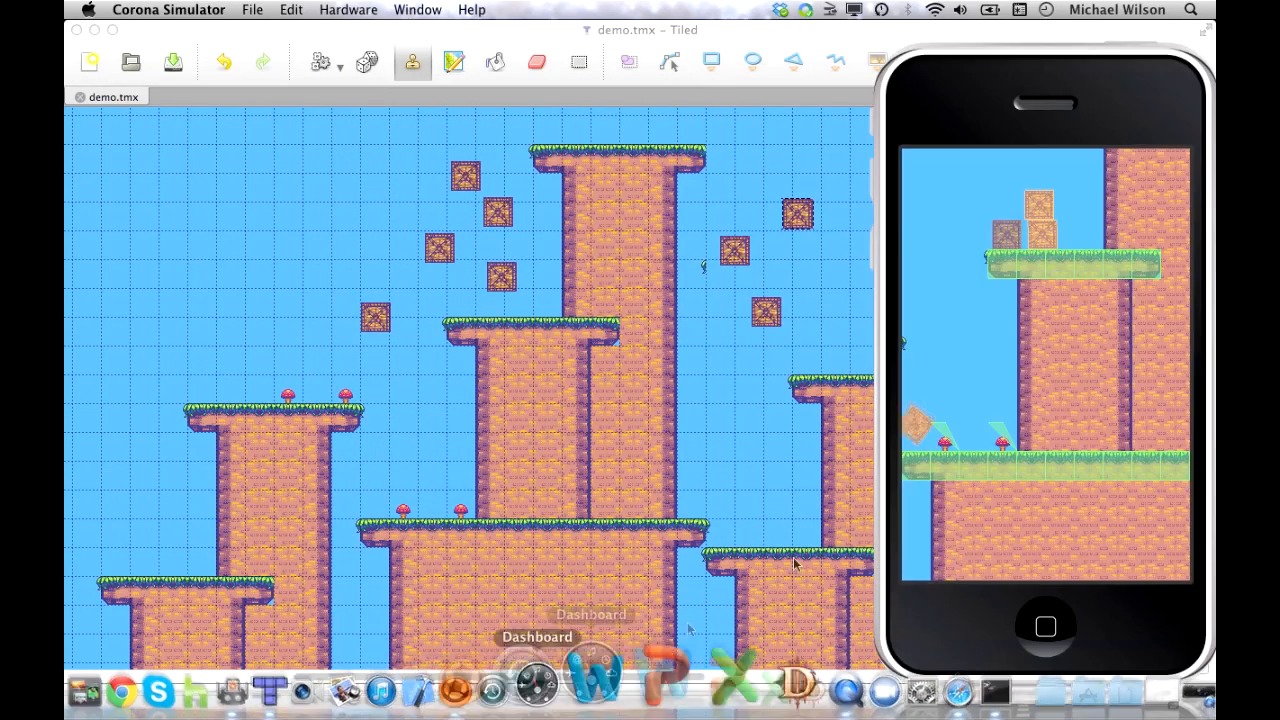
drag(954, 438, 1127, 454)
drag(1057, 335, 997, 383)
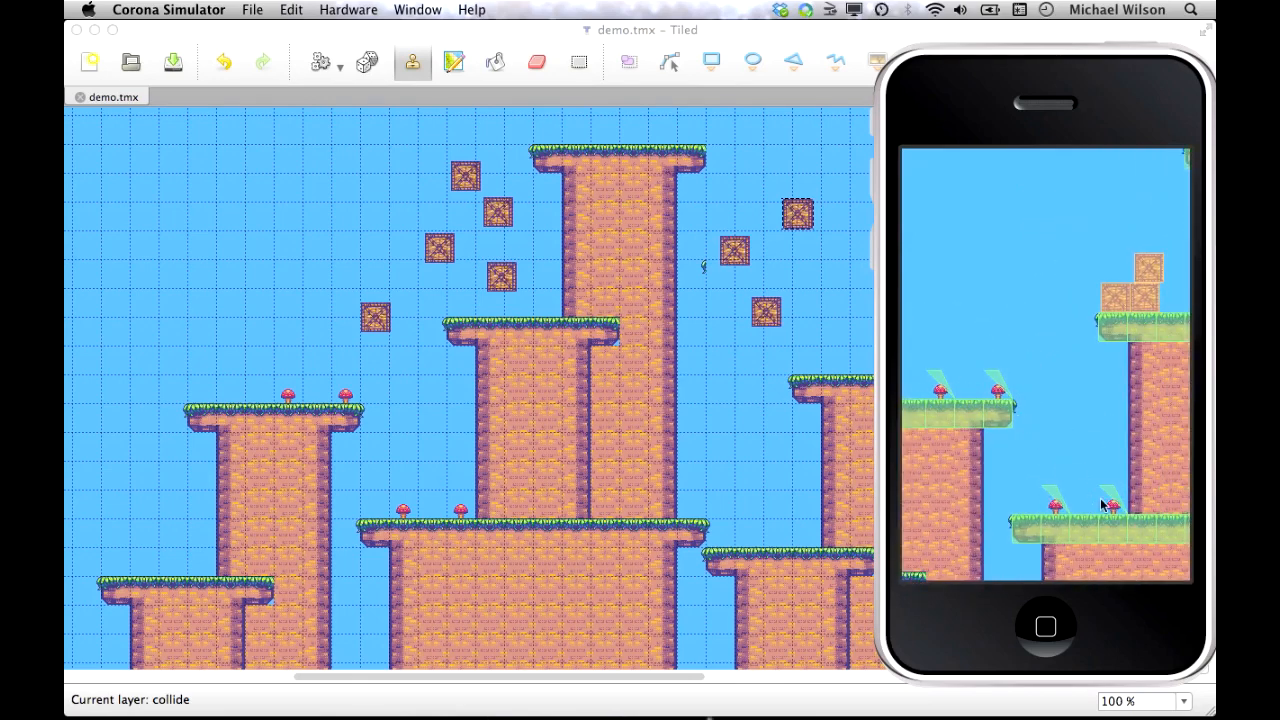
drag(1062, 515, 984, 453)
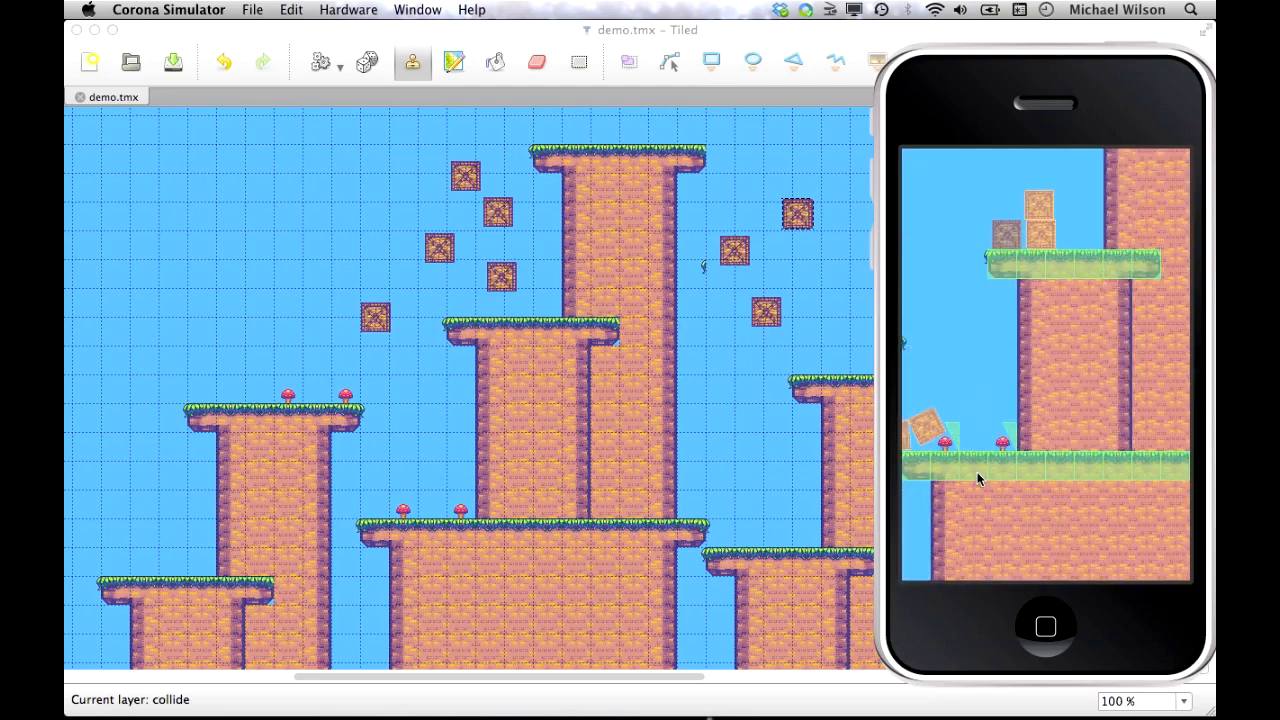
drag(993, 497, 1030, 370)
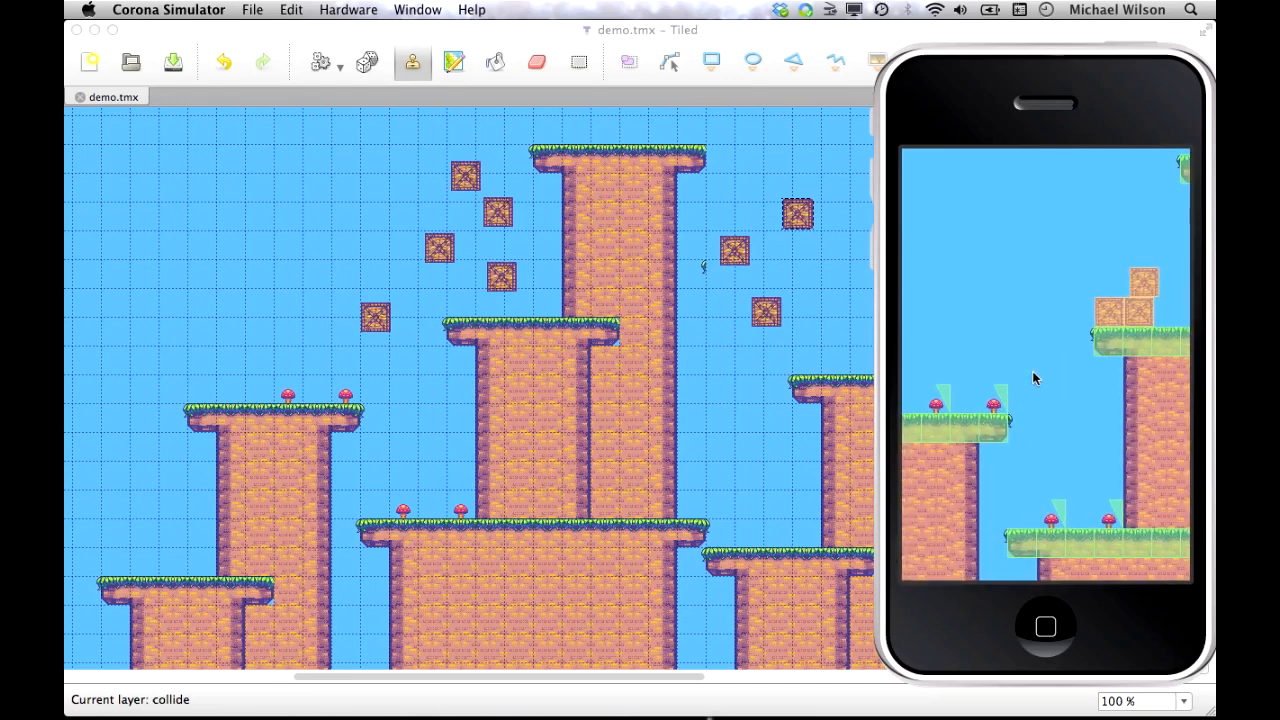
drag(1060, 364, 1040, 315)
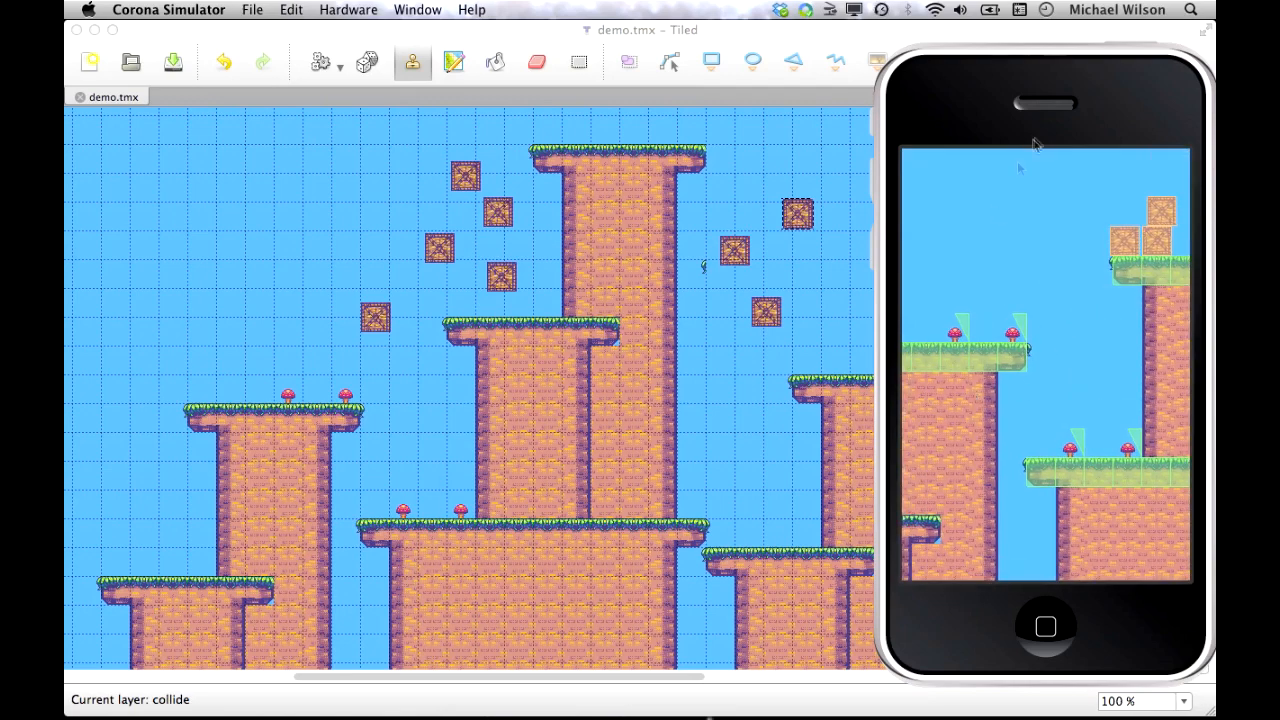
drag(1140, 235, 1140, 340)
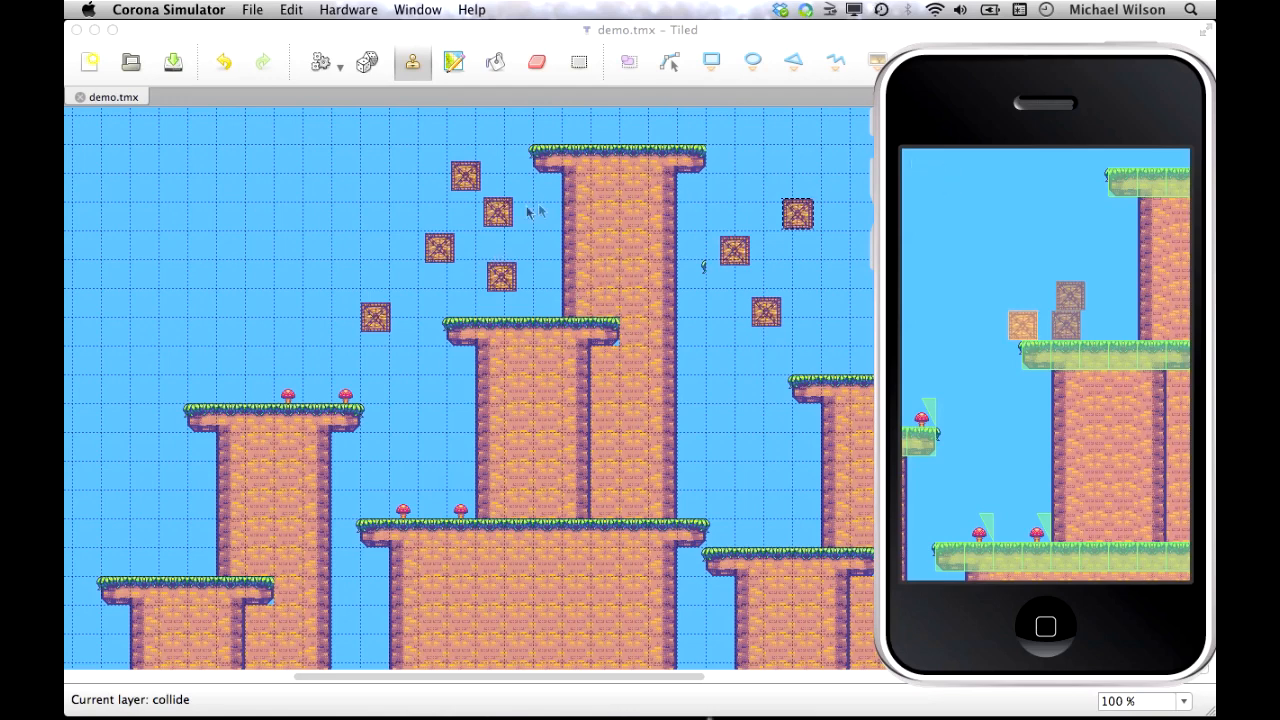
Return to Tiled, undo the stray mushroom strokes, and name the topmost crate on the crates layer myCrate
click(494, 208)
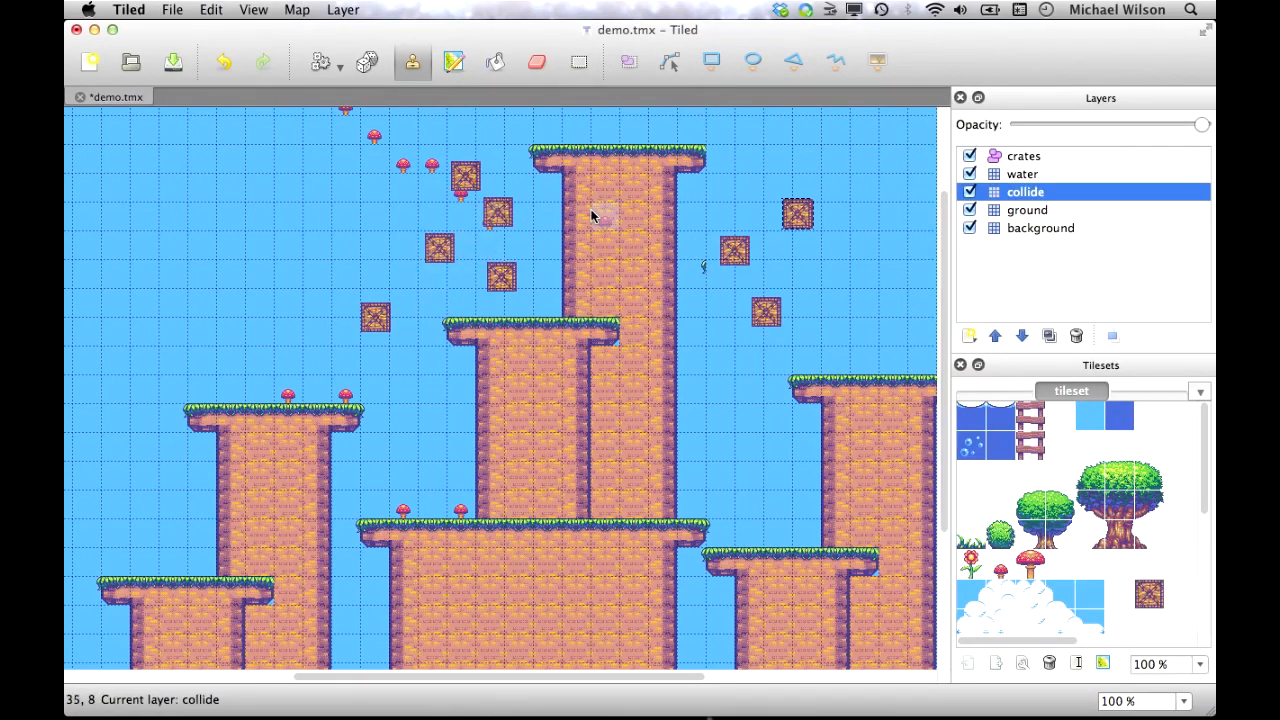
key(super+z)
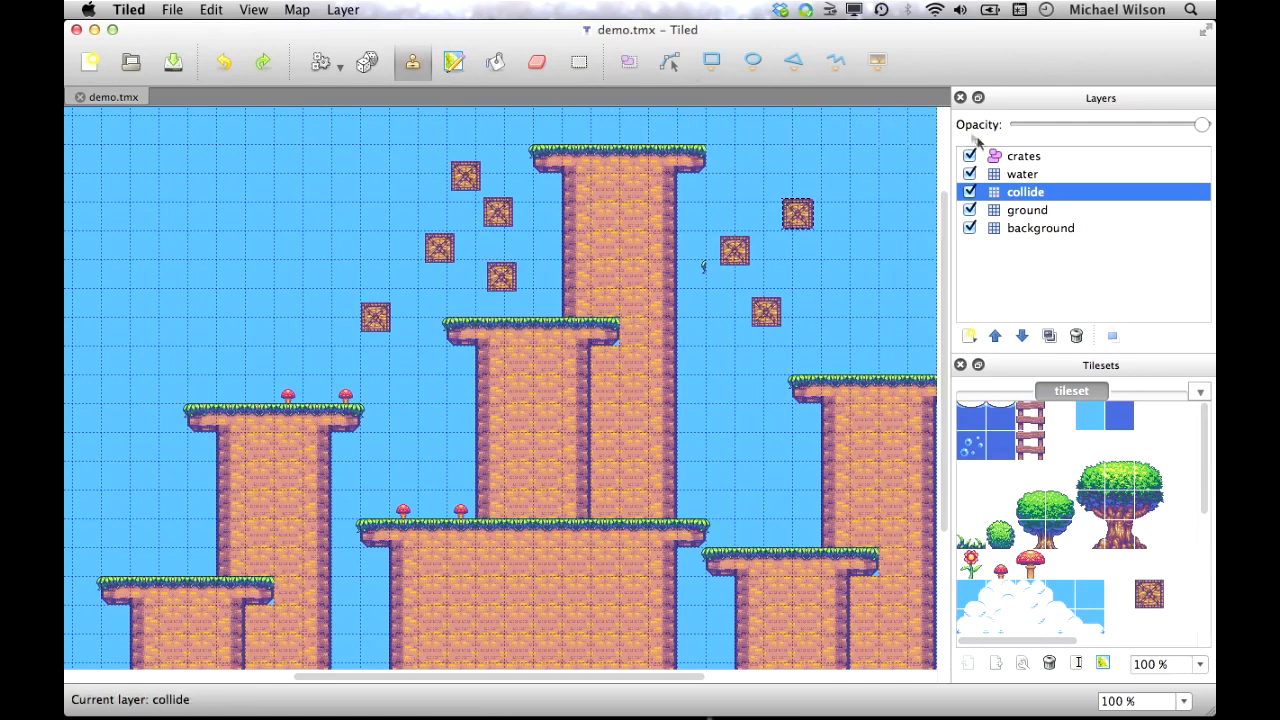
click(1030, 157)
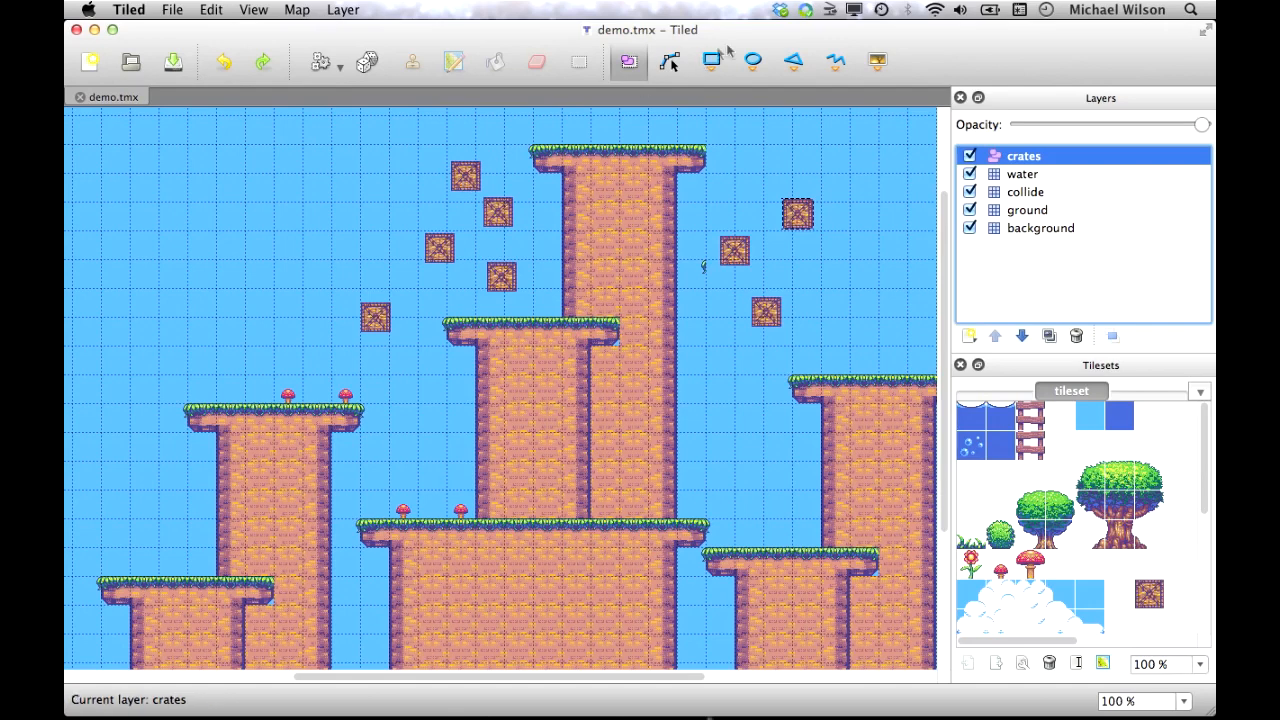
right_click(471, 180)
click(516, 229)
click(722, 256)
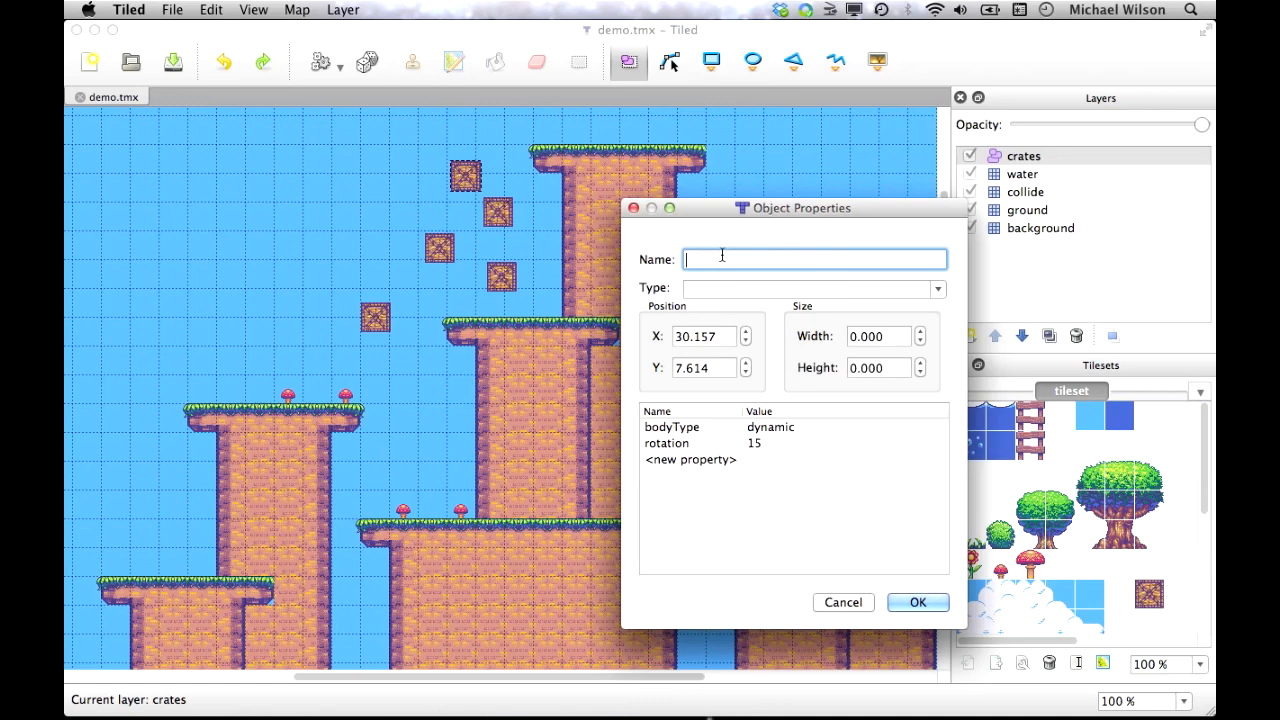
text(myCrate)
Add a custom property filled with the value 56 to the myCrate object and apply the changes
double_click(690, 459)
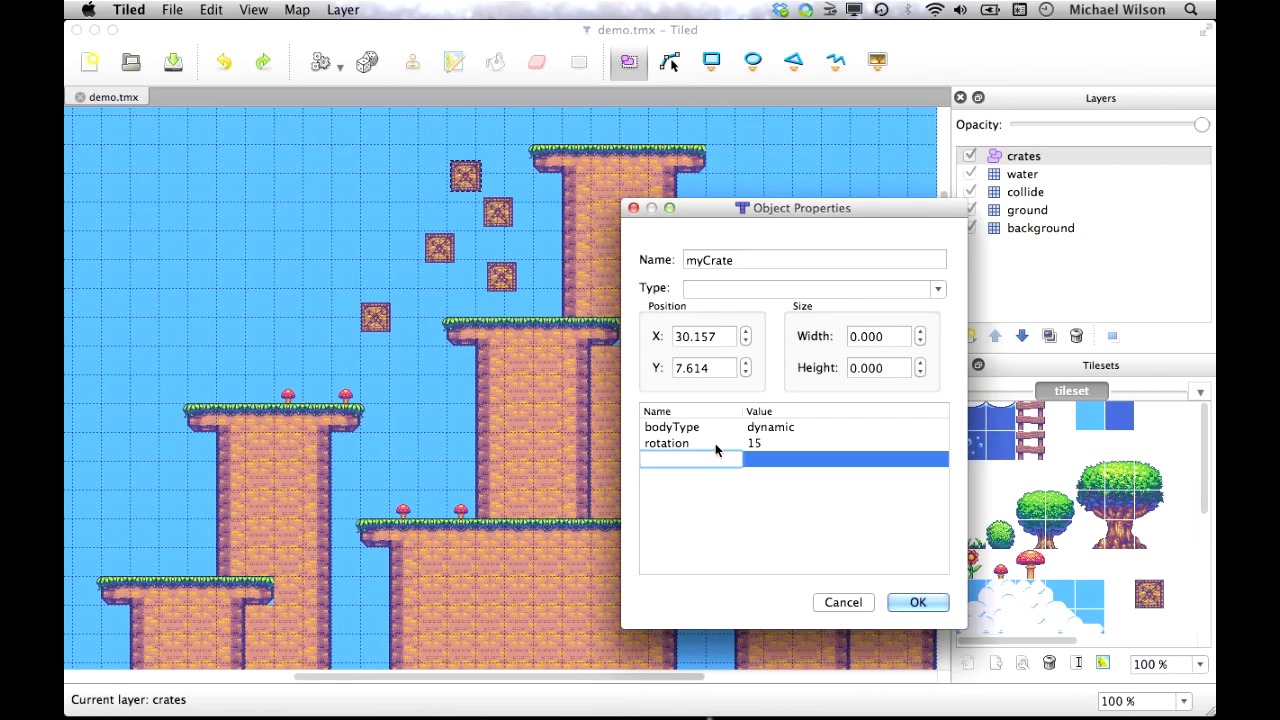
text(filled)
click(786, 458)
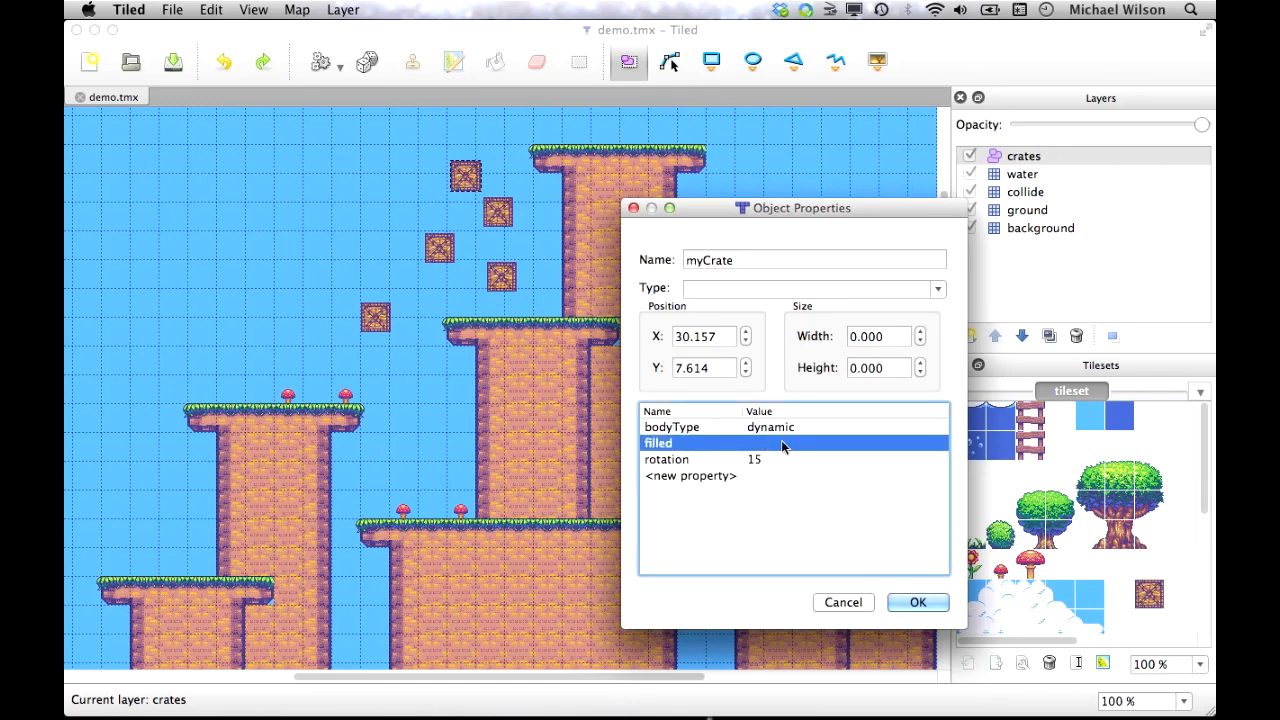
double_click(781, 441)
text(56)
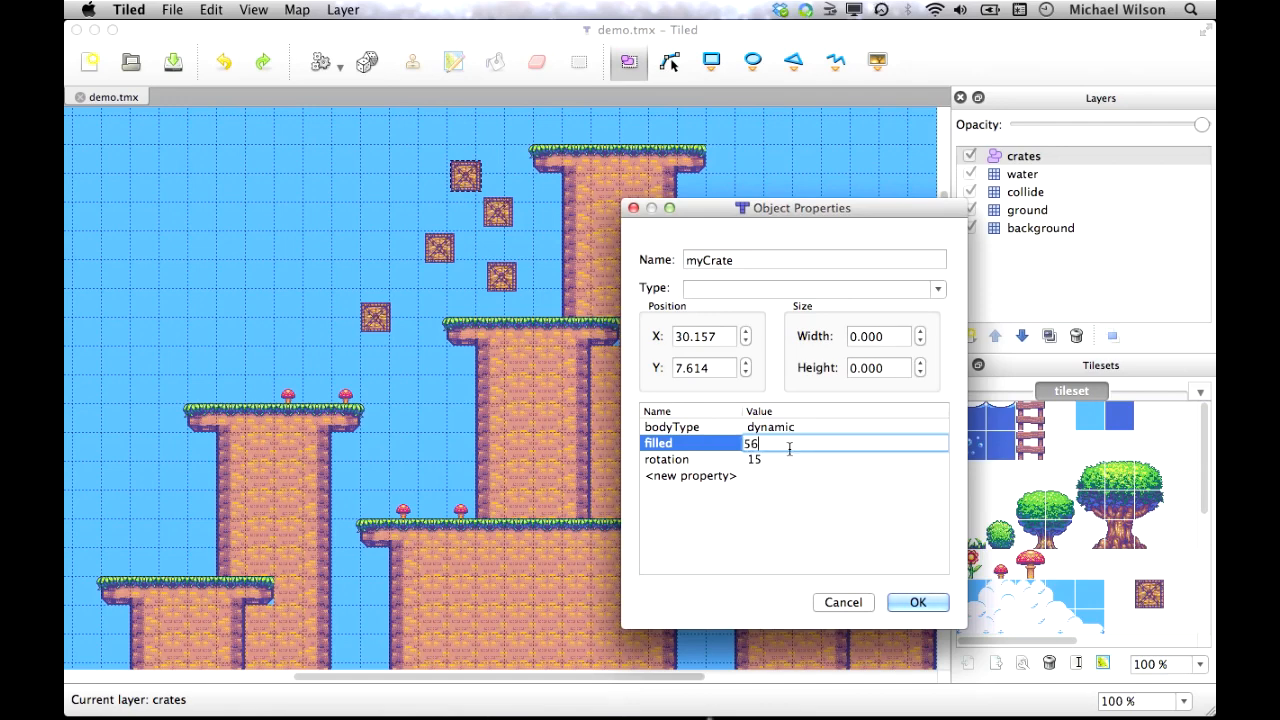
click(829, 487)
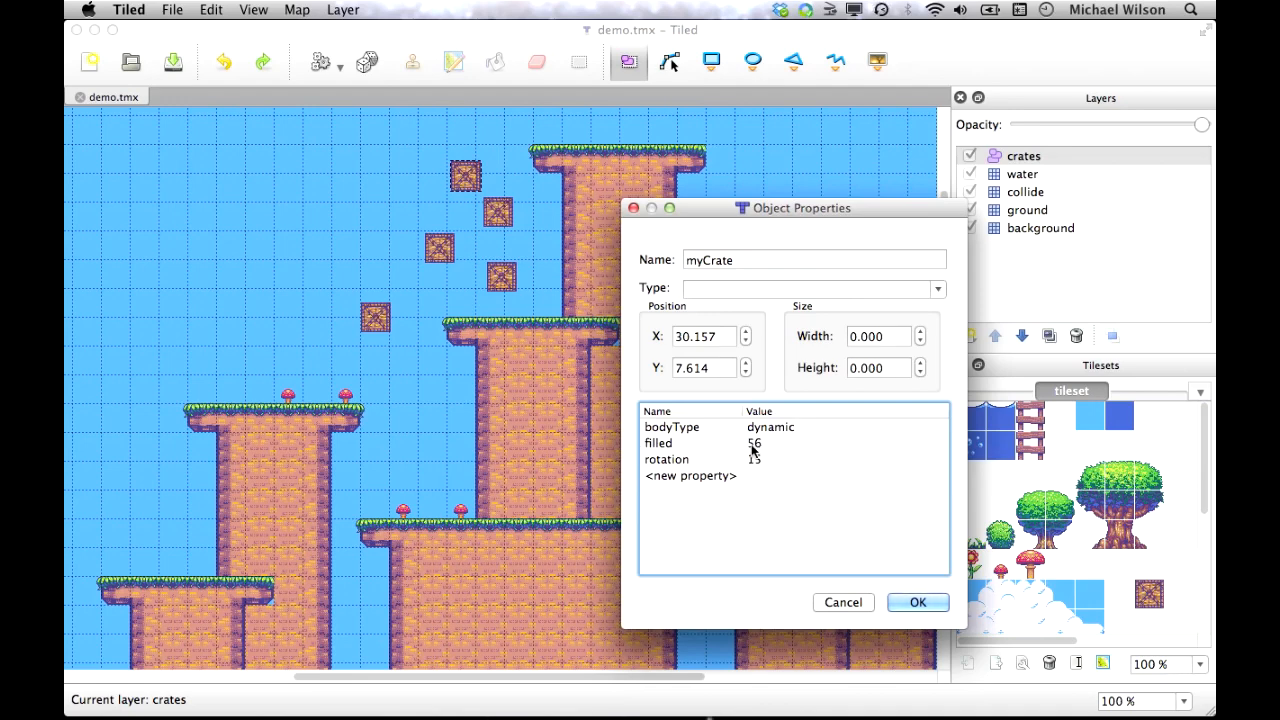
click(917, 604)
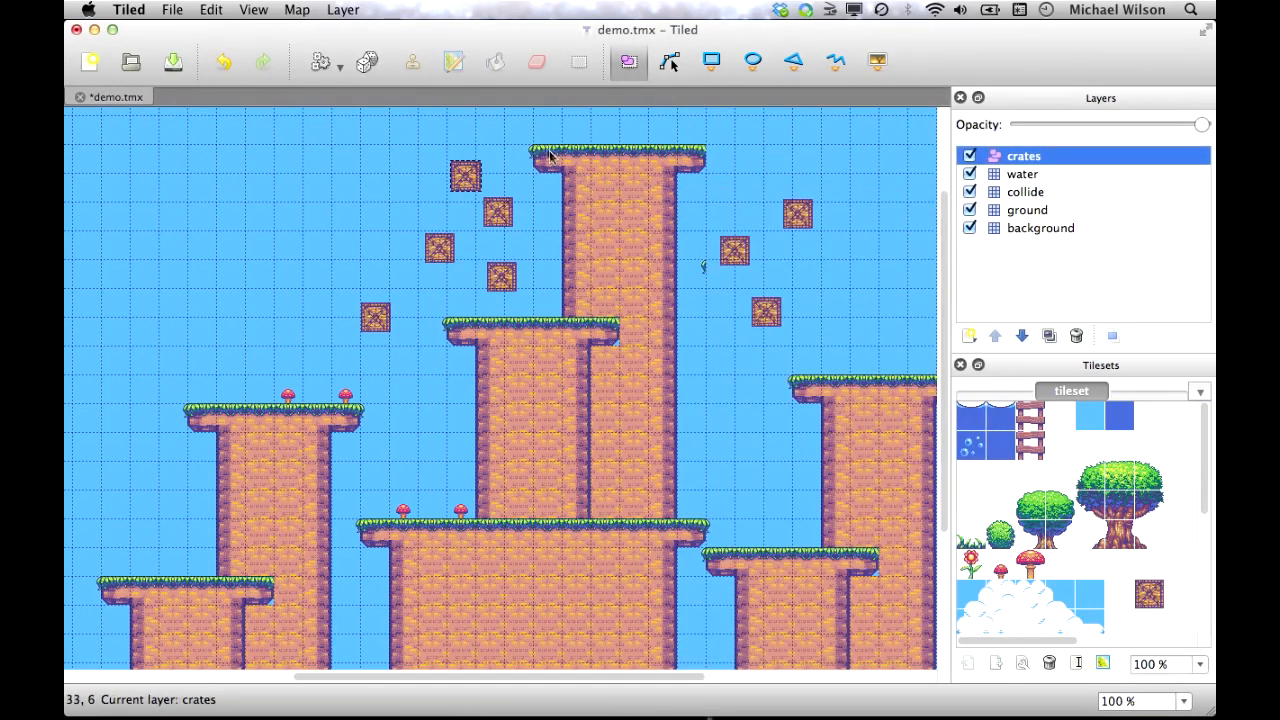
Remove the bodyType property from the myCrate object
right_click(484, 178)
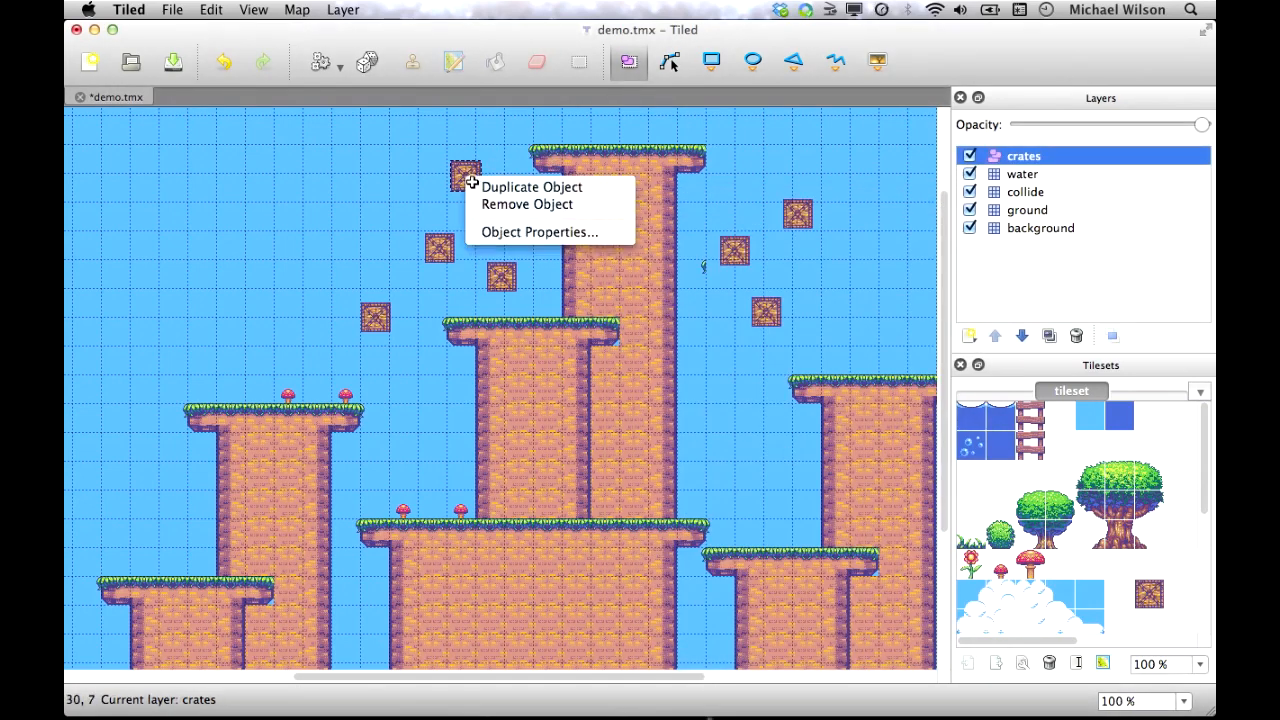
click(543, 231)
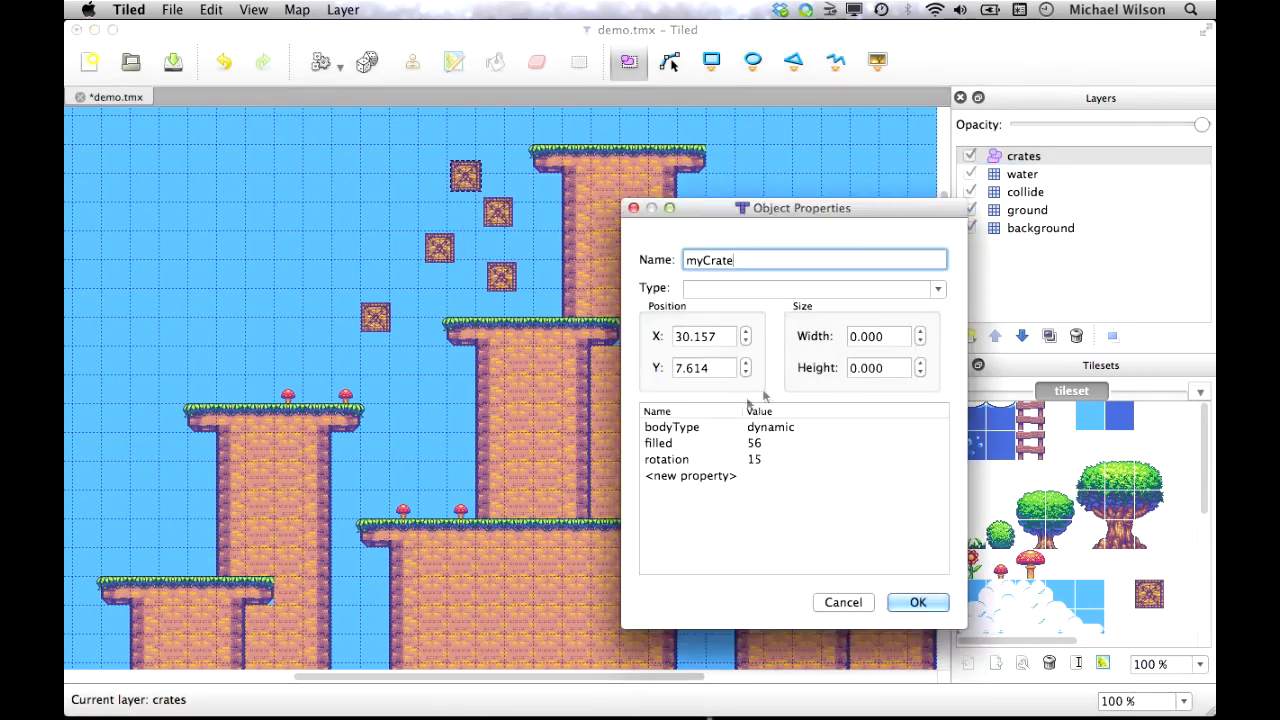
click(770, 428)
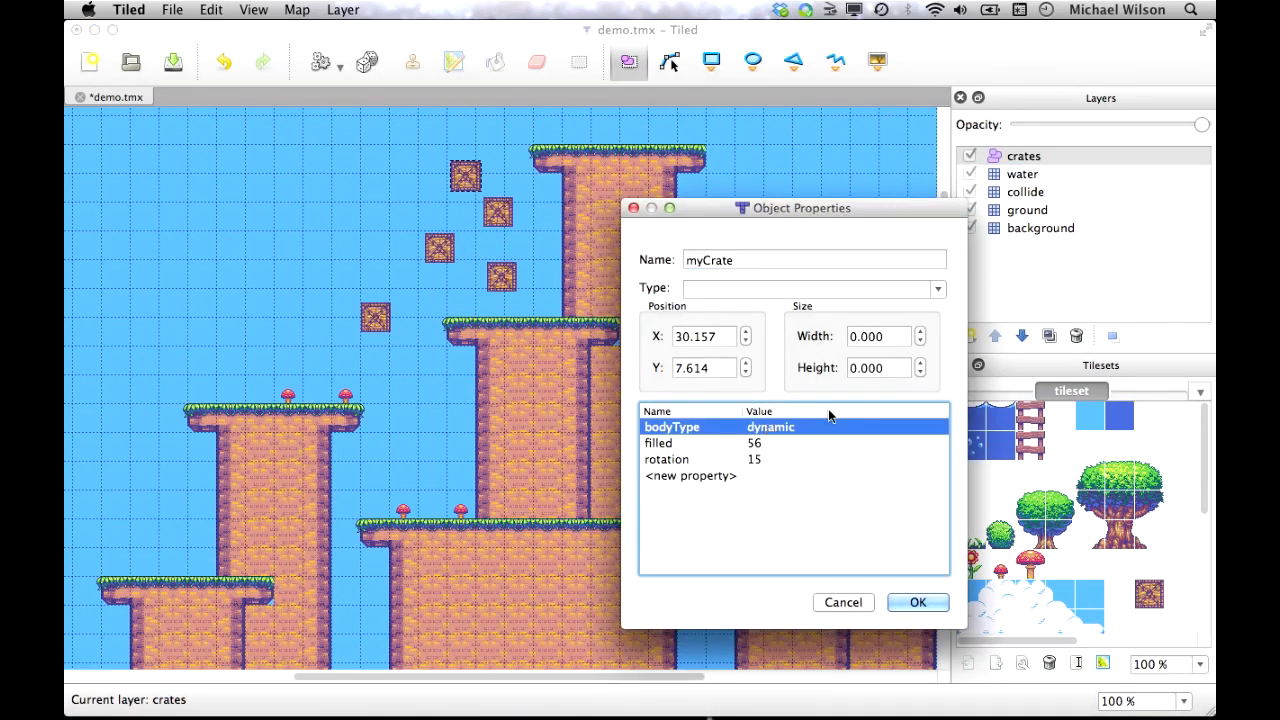
key(Delete)
key(Return)
Save the map with the edited crate and export it as JSON again, overwriting the demo file
click(167, 63)
click(172, 10)
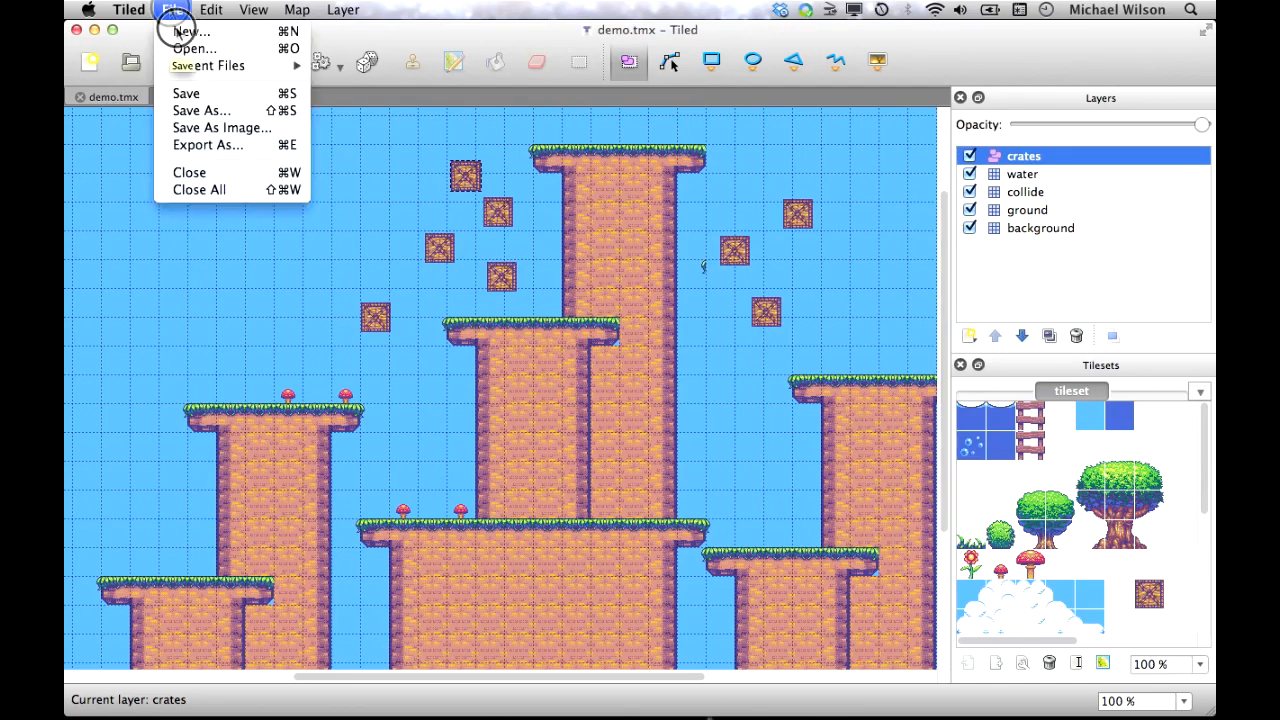
click(219, 144)
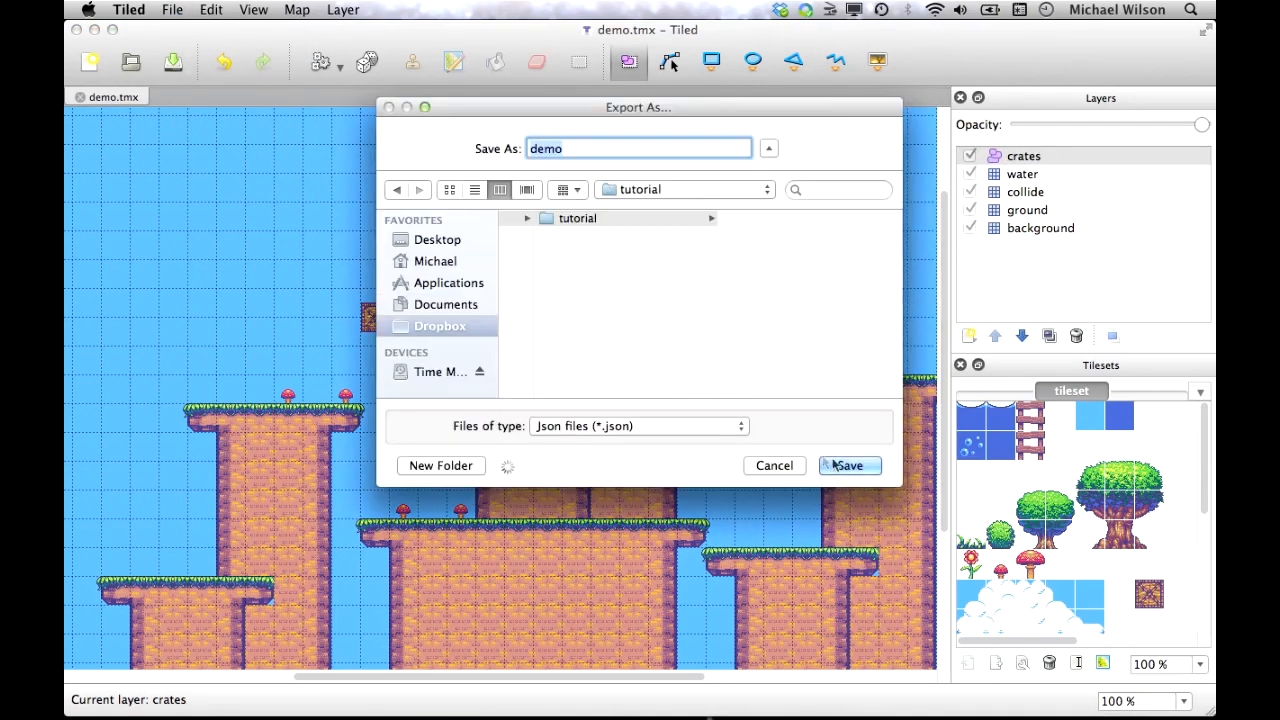
click(833, 465)
click(745, 222)
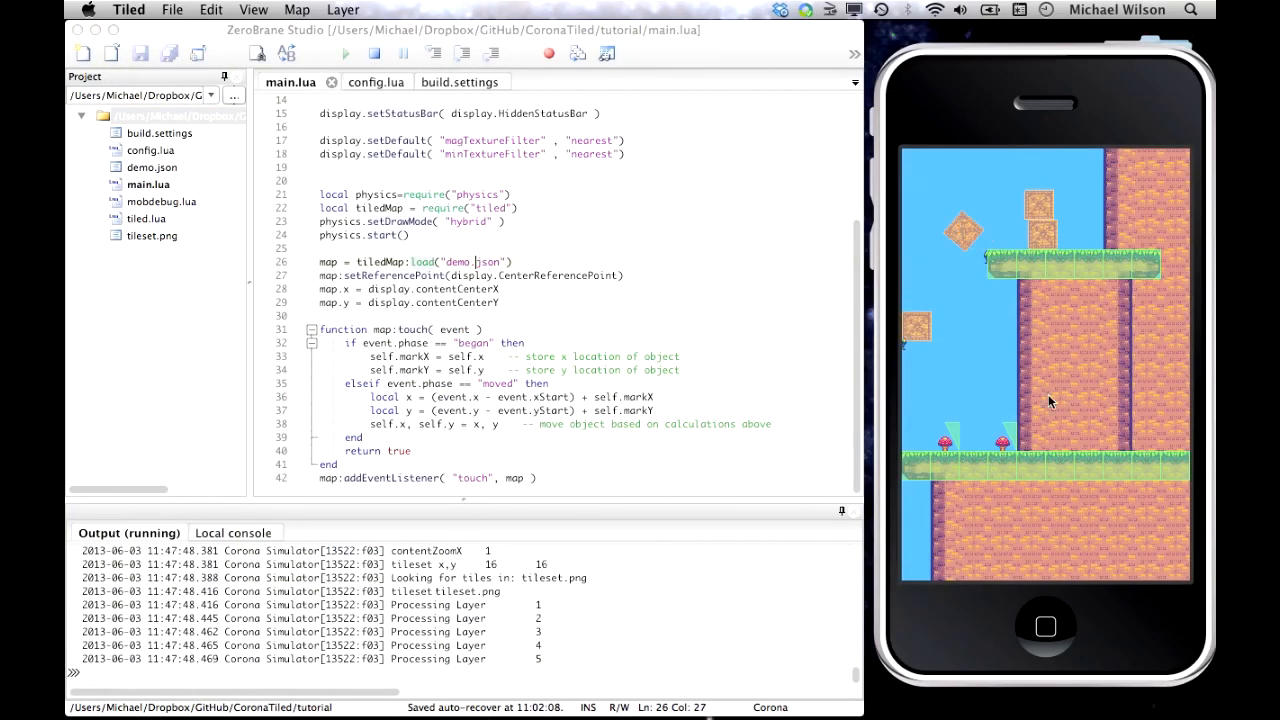
Switch to Corona Simulator and pan to the upper platforms to examine how the myCrate object behaves
click(1000, 286)
drag(1049, 297, 1056, 470)
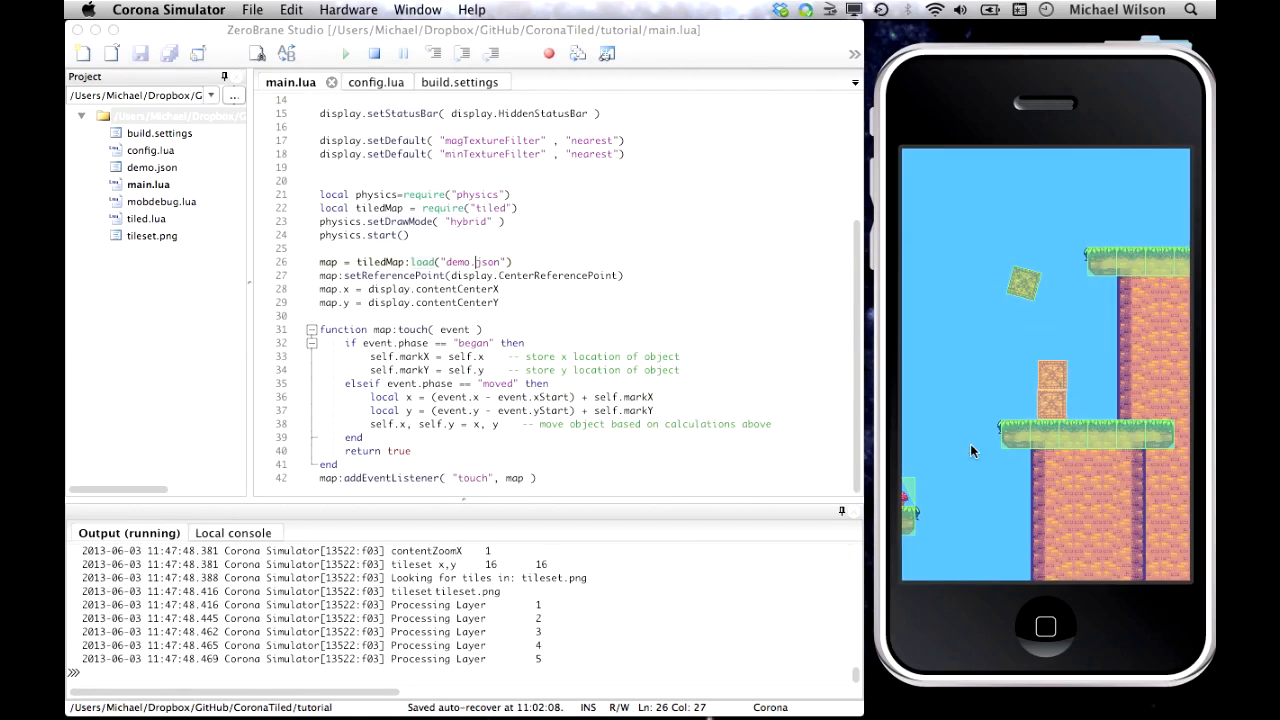
Switch to ZeroBrane Studio, add two new lines after the map:addEventListener call in main.lua, and enlarge the code text
click(545, 468)
click(548, 474)
key(Return)
key(Return)
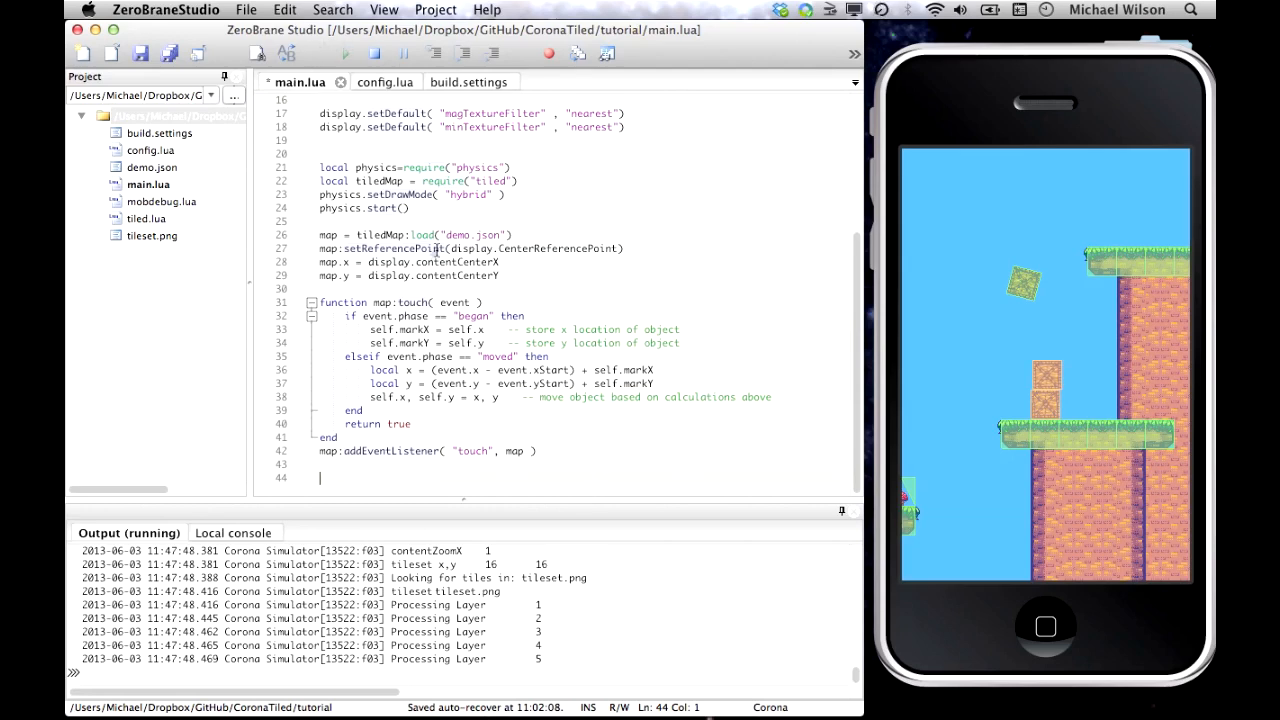
ctrl+scroll(420, 357, up, 5)
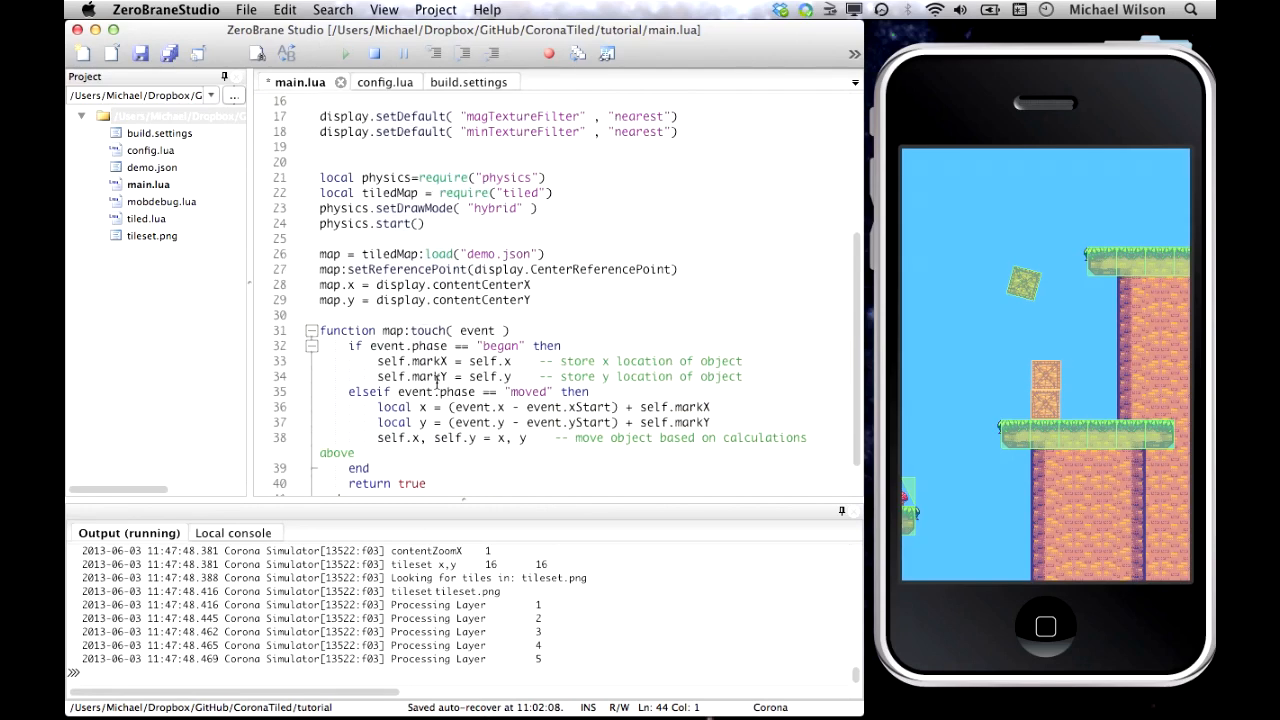
scroll(440, 390, down, 3)
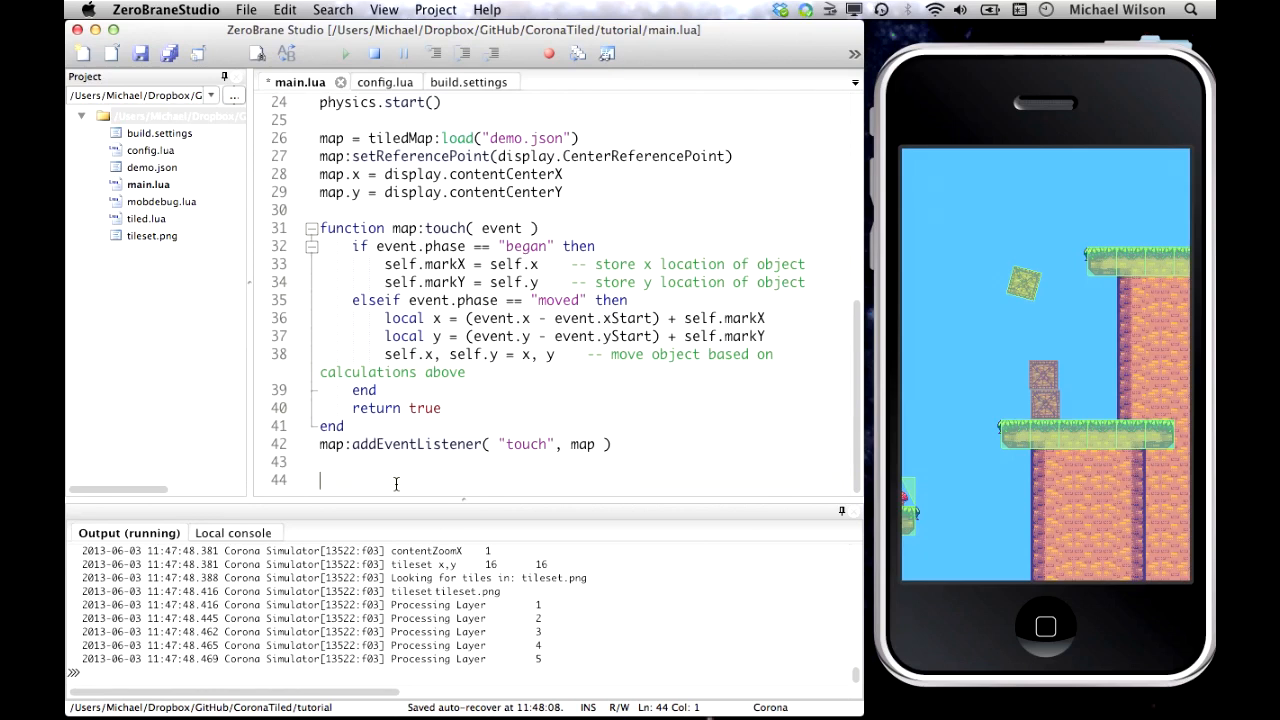
Write the line myCrate = tiled:findObjects("myCrate",map.data) at the end of main.lua
text(myCrat)
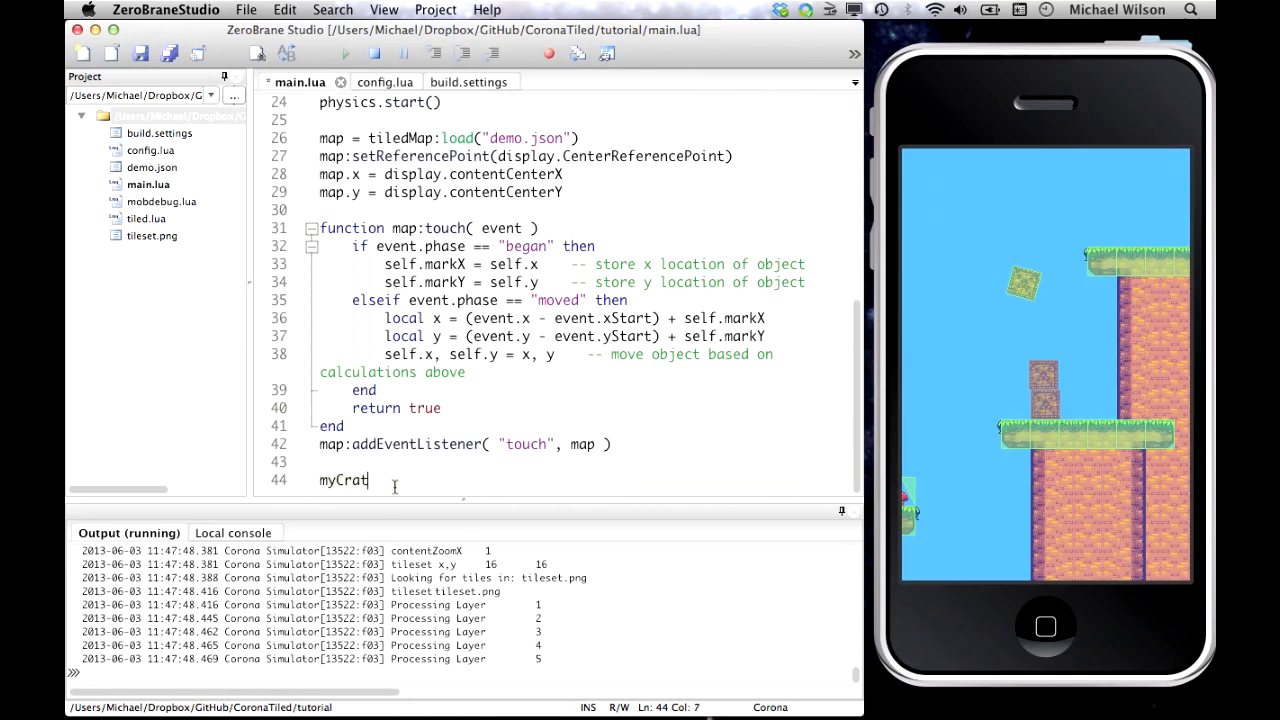
text(e = tiled:find)
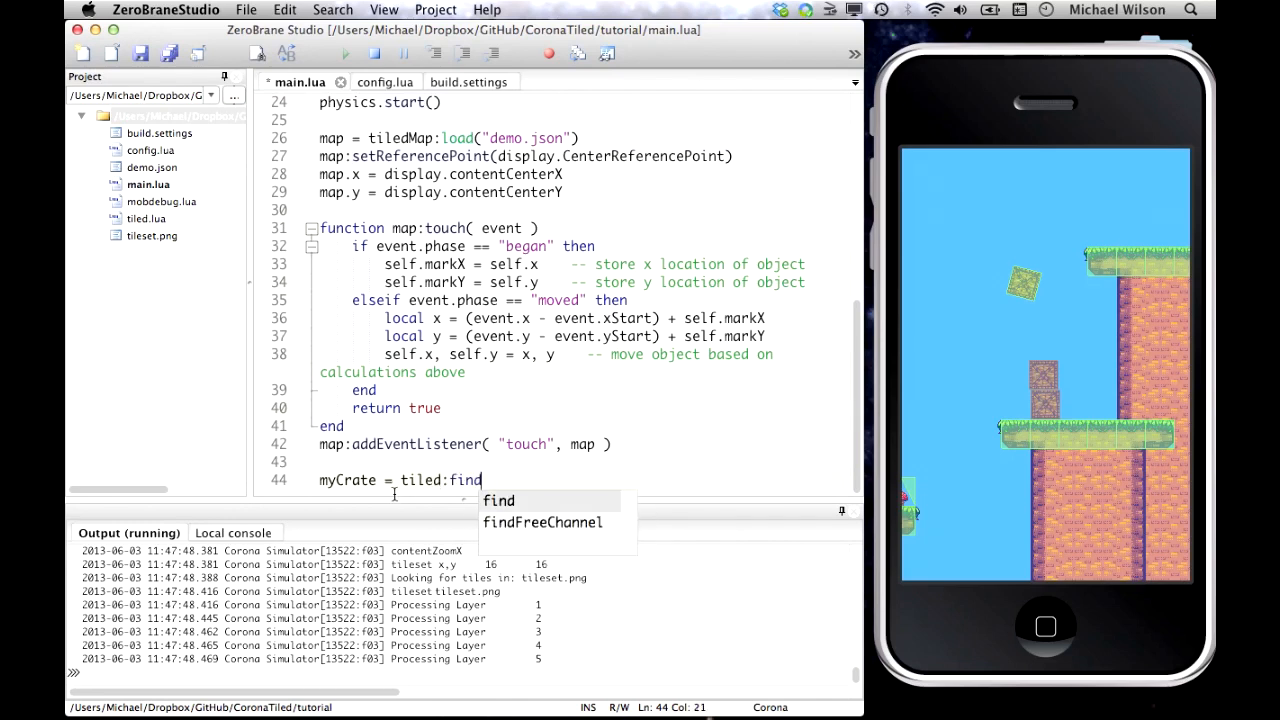
text(Objects)
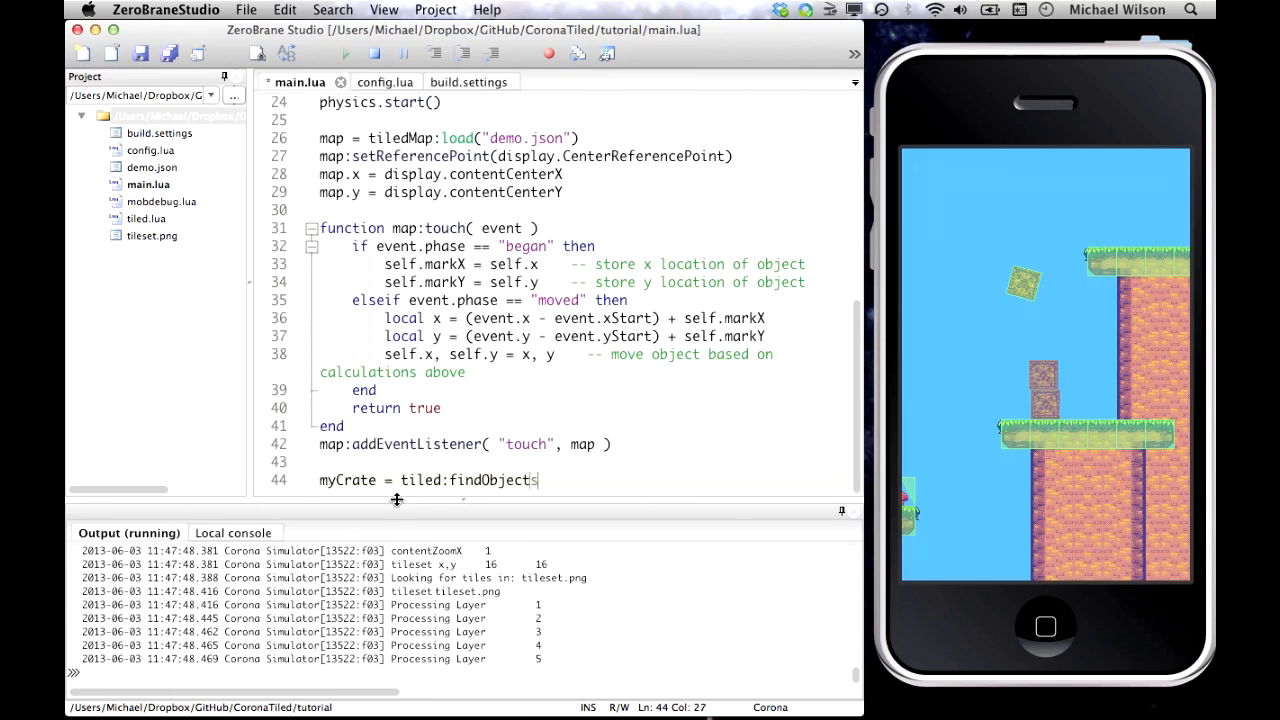
text(("myCrate",map.)
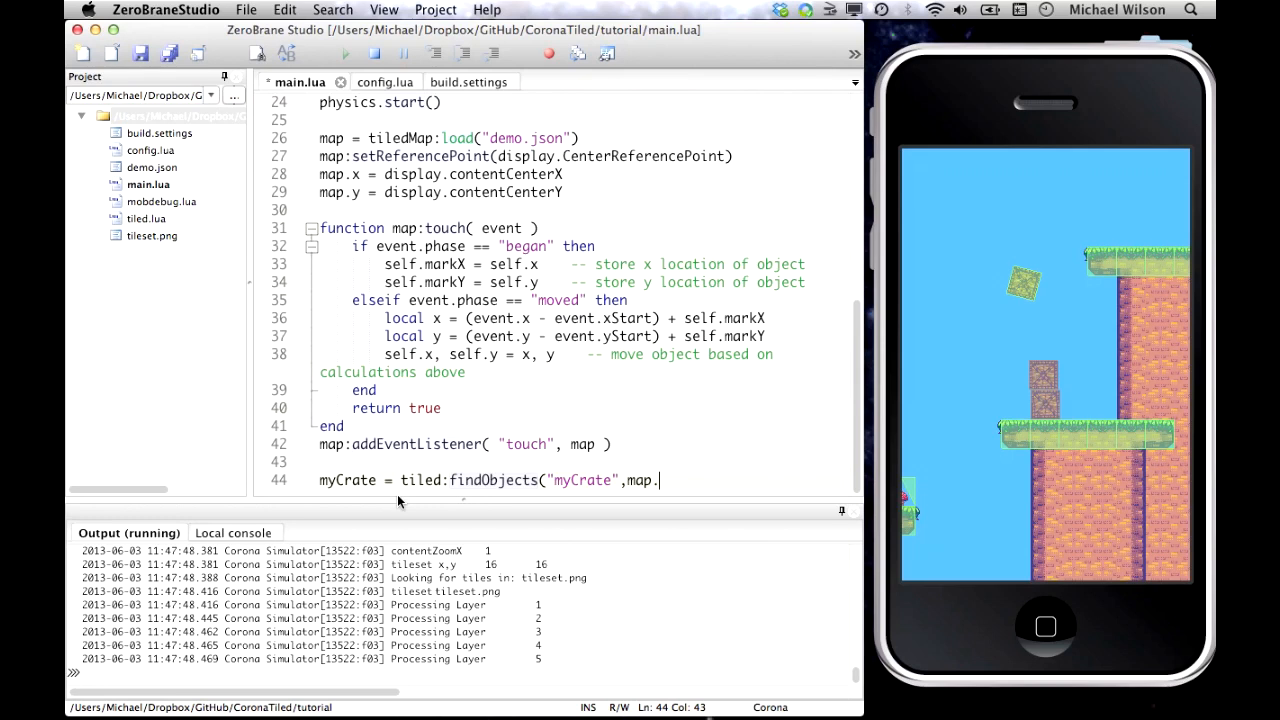
text(data)
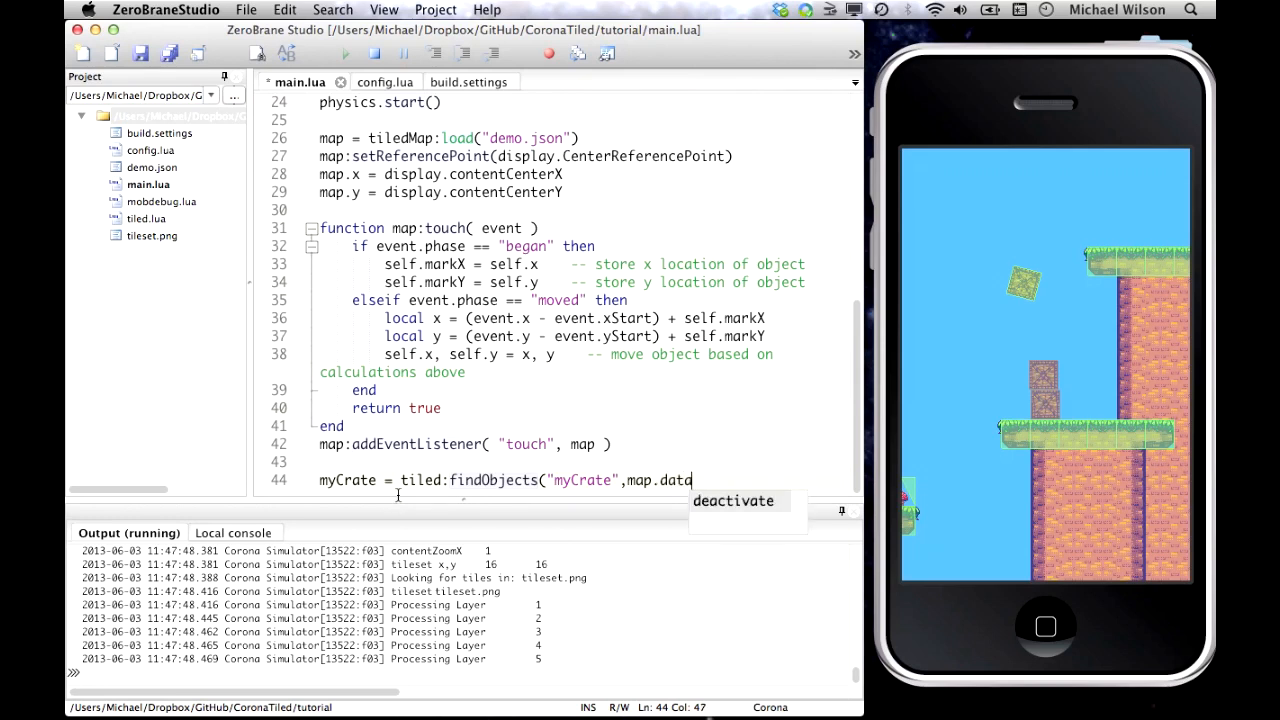
text())
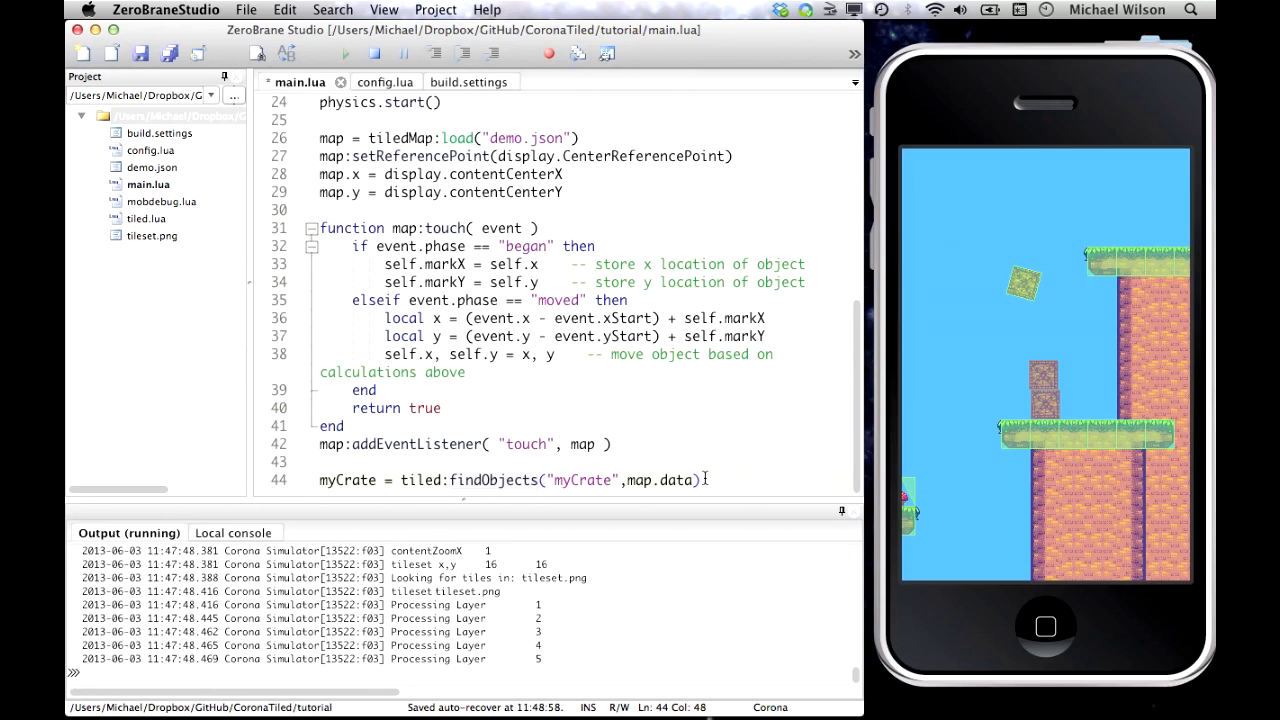
Add the line myCrate.image.rotation = 0 below the findObjects call in main.lua
key(Return)
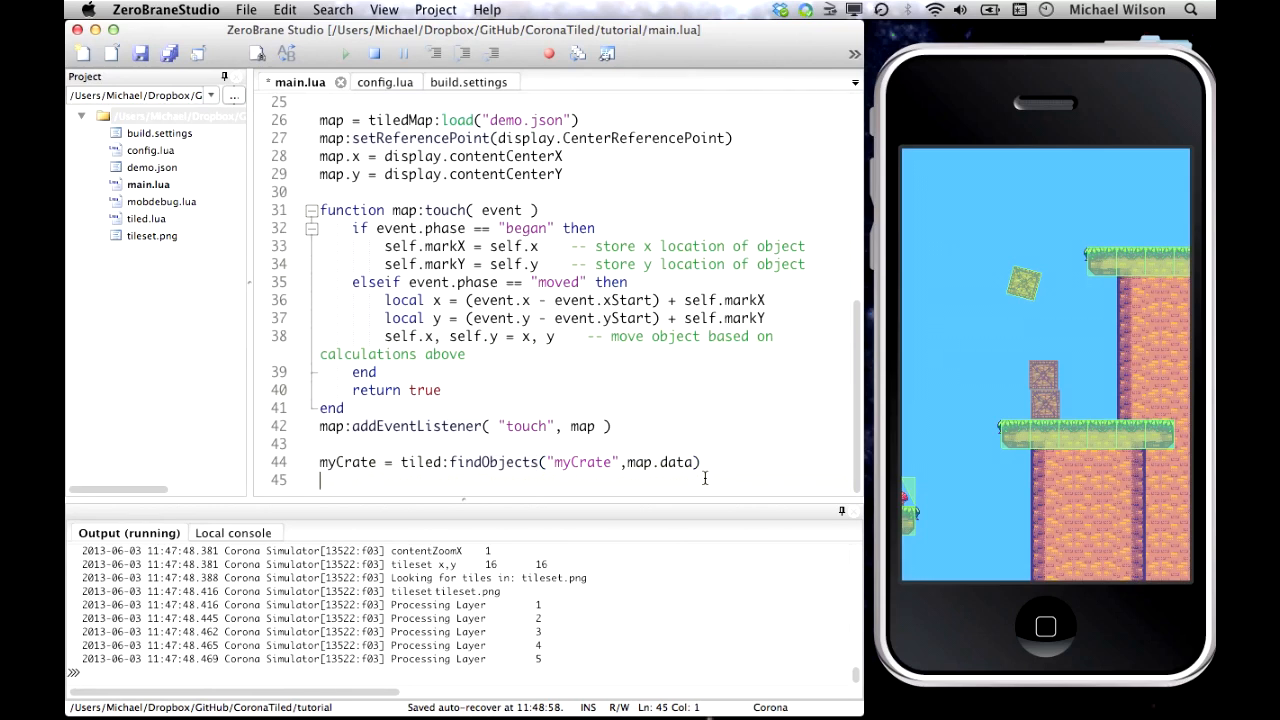
key(Return)
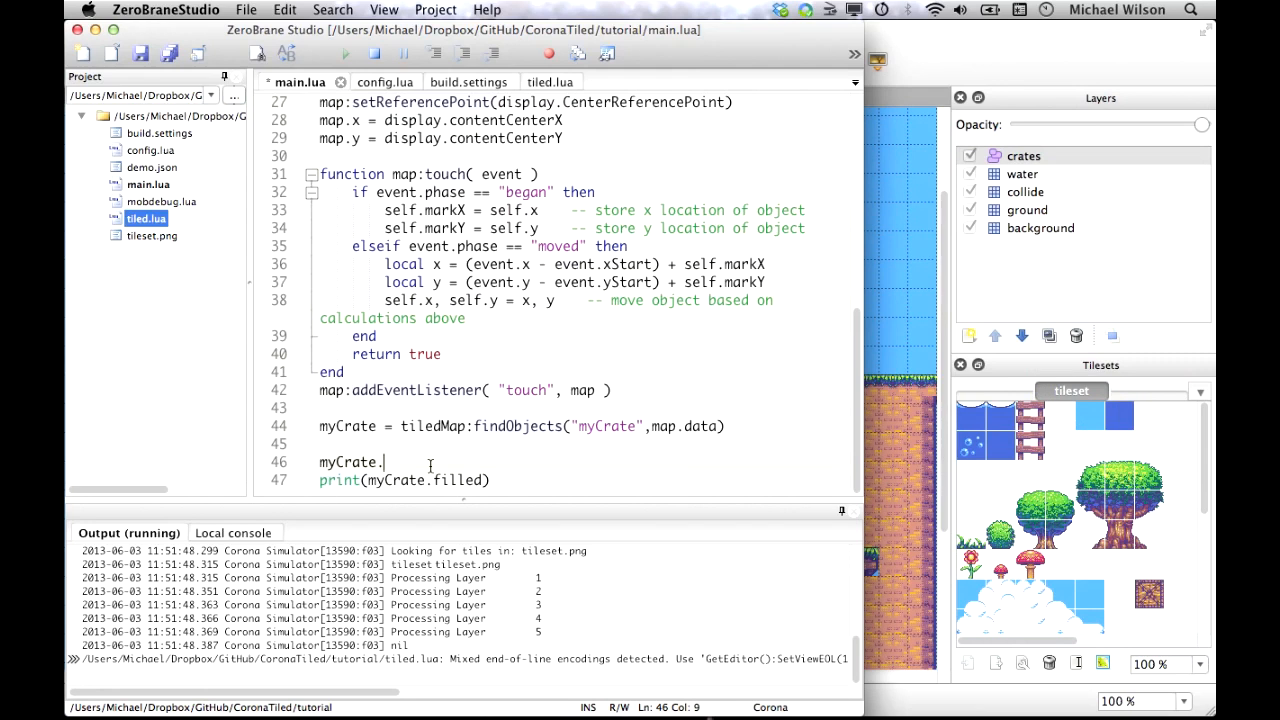
text(image.rotation = 0)
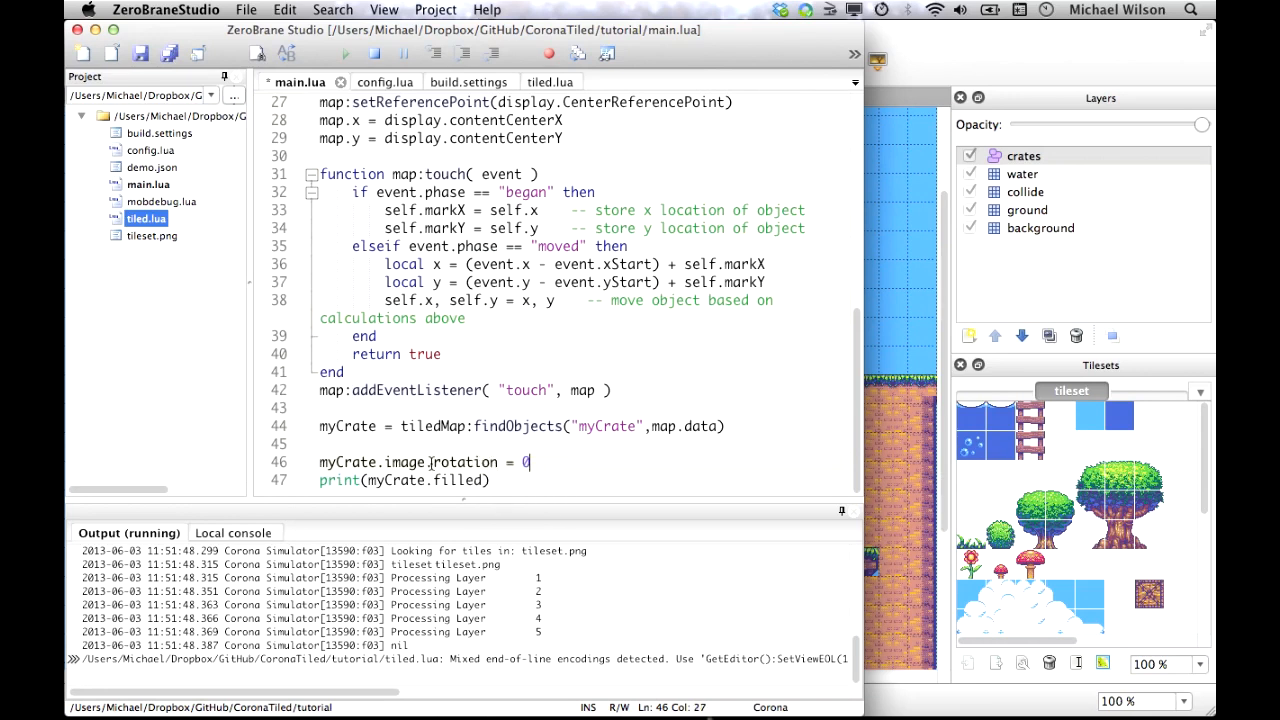
Rewrite the last print statement as print(myCrate.image.filled) and save main.lua
click(433, 480)
mouse_move(467, 489)
key(shift+End)
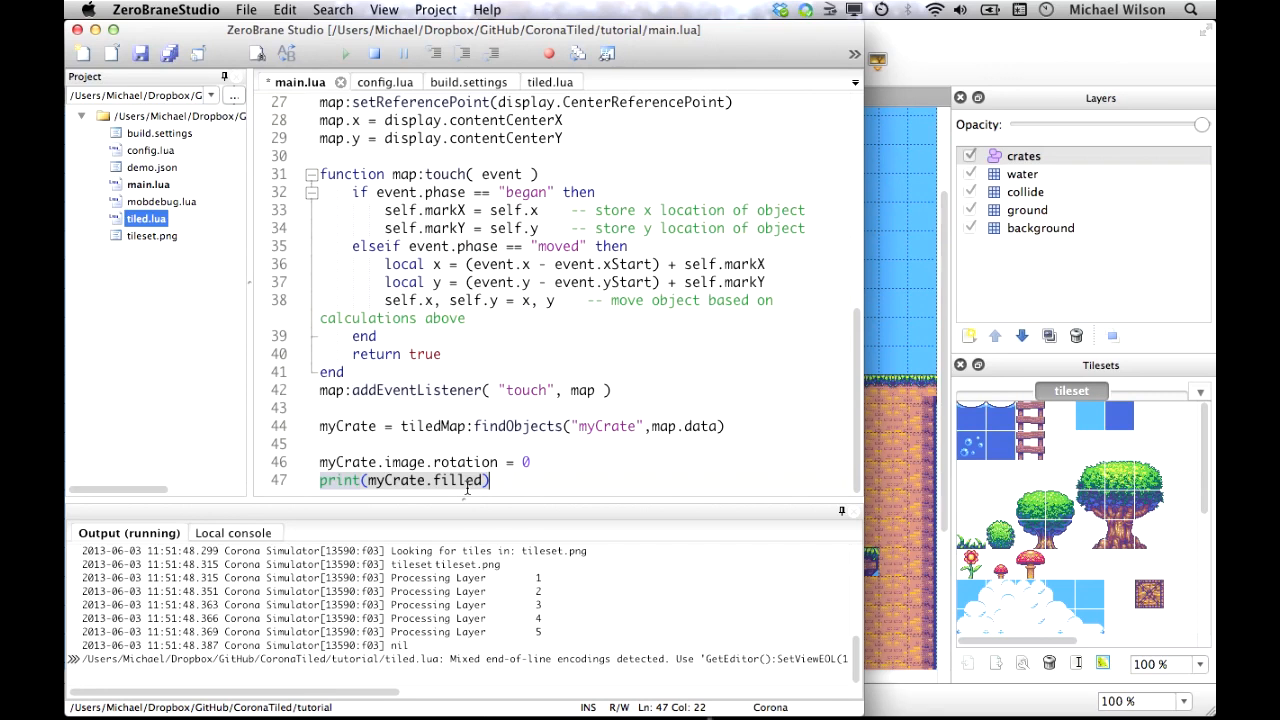
text(print.)
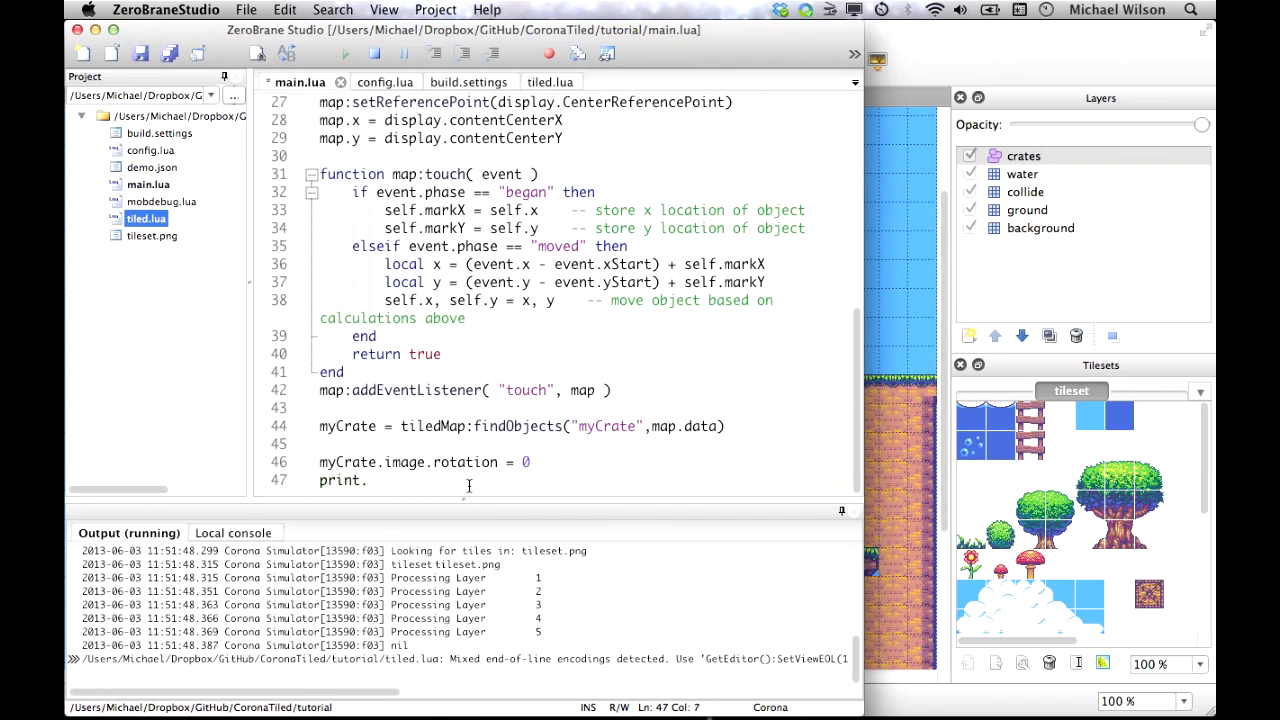
key(BackSpace)
text(()
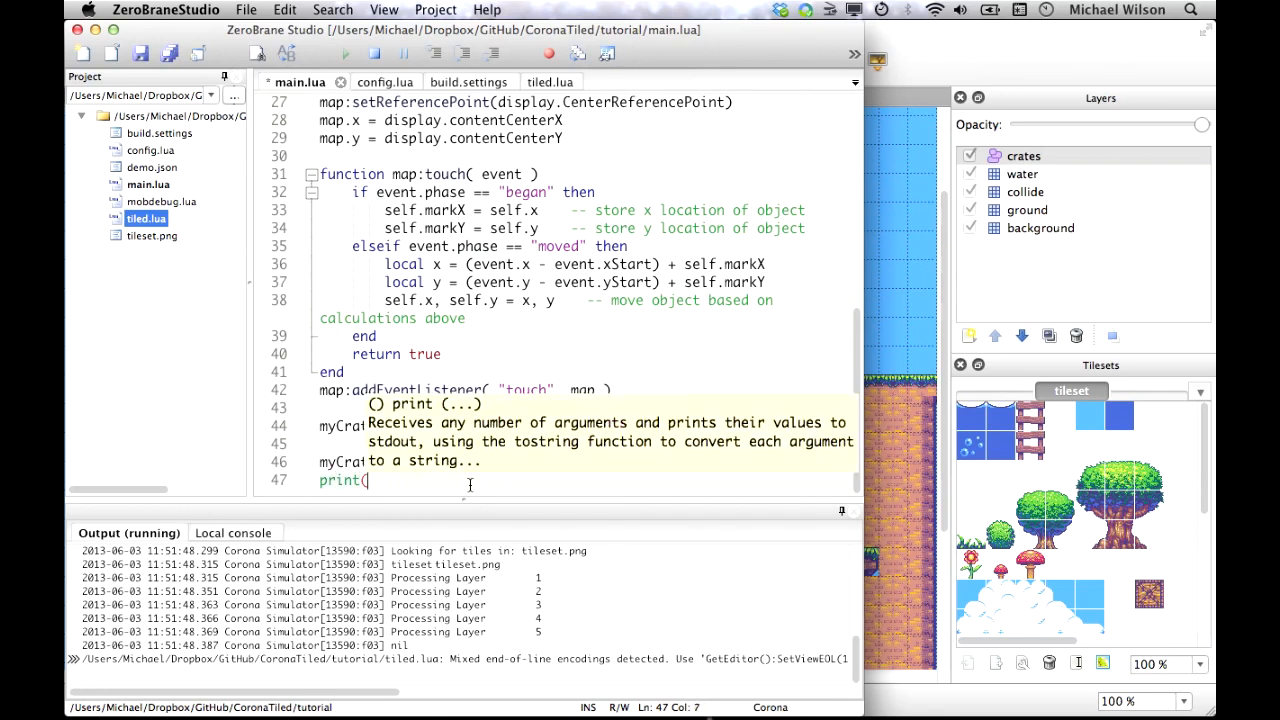
text(myCrate.image.filled)
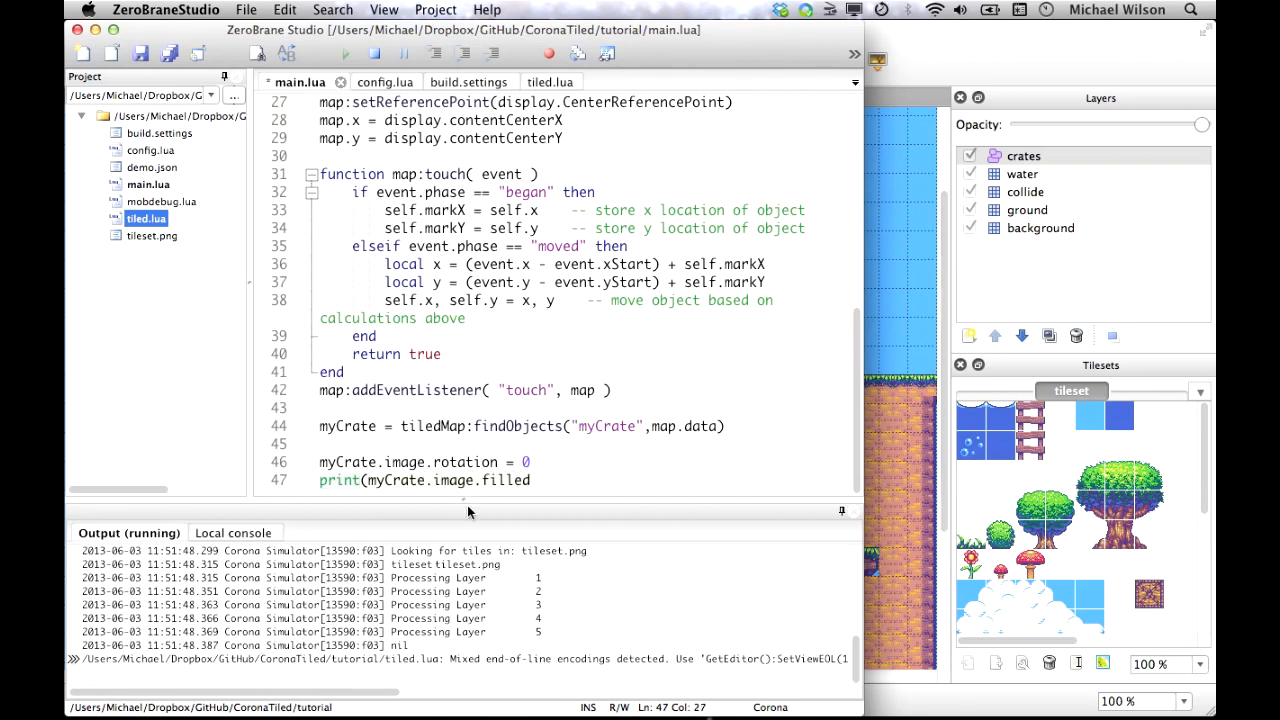
text())
click(141, 53)
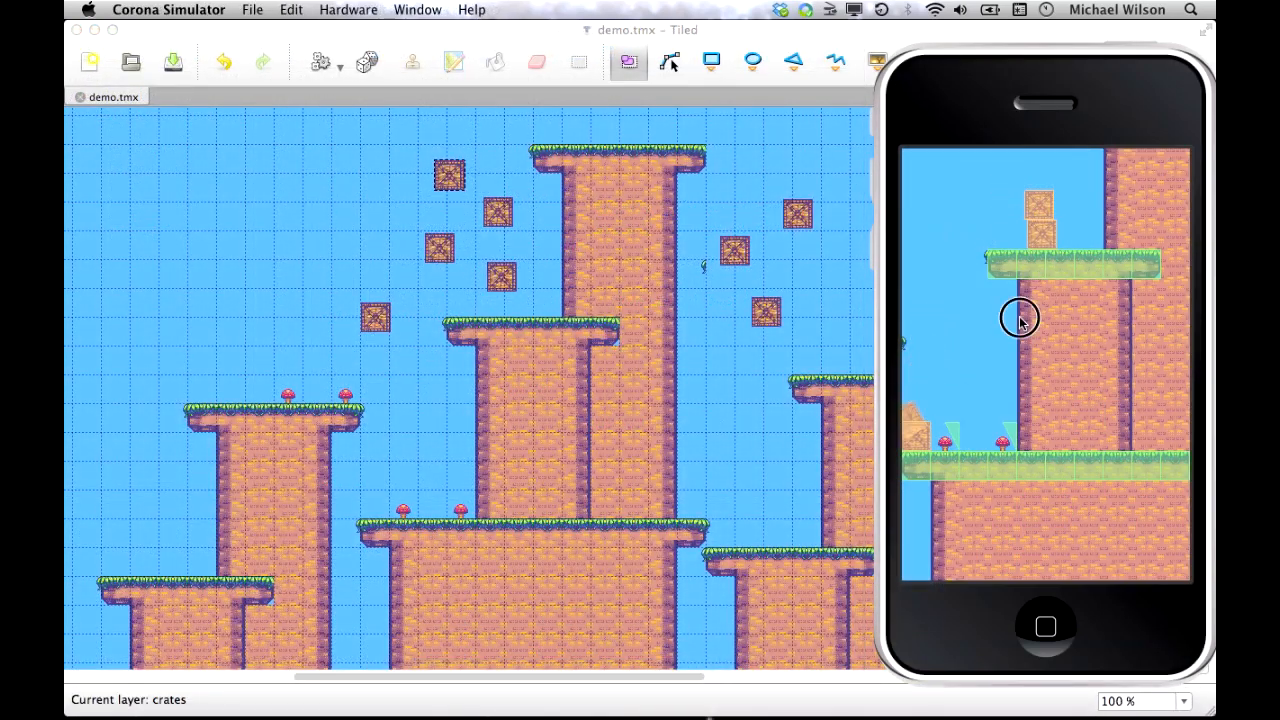
Pan Corona Simulator to the upper platforms to check myCrate's rotation, and examine the printed filled value in ZeroBrane Studio's output
drag(1020, 320, 1034, 440)
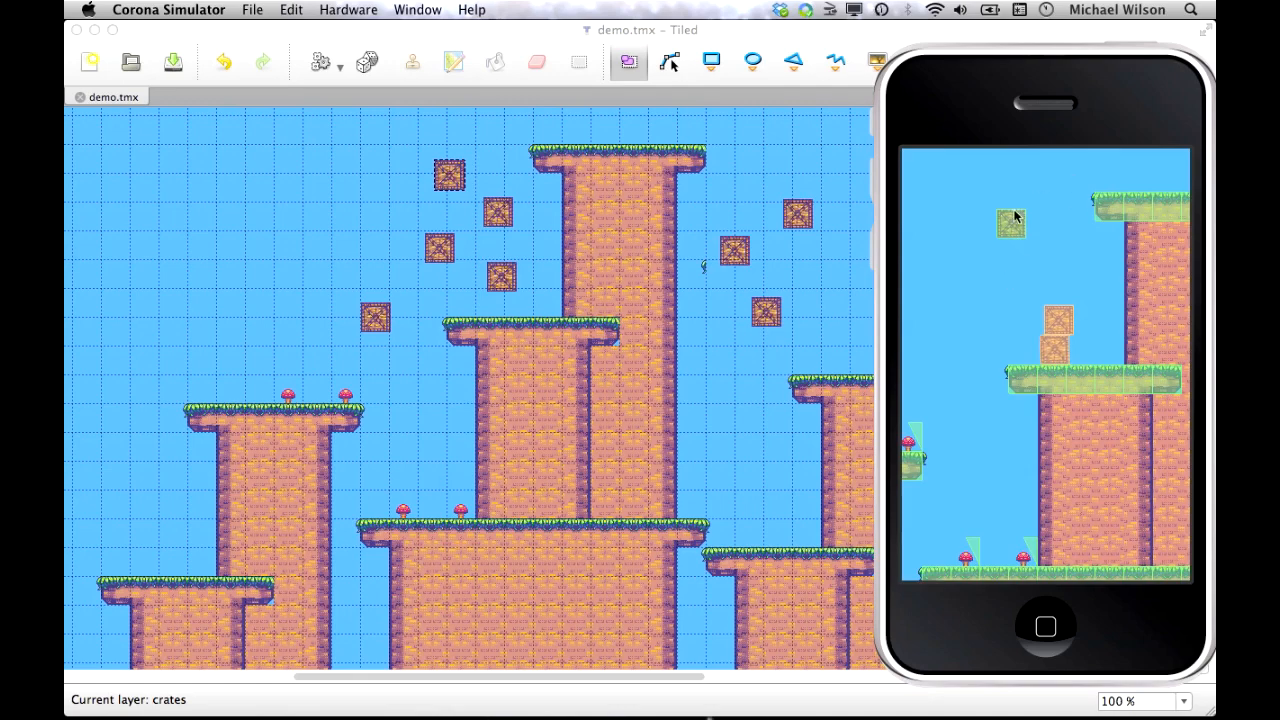
mouse_move(300, 700)
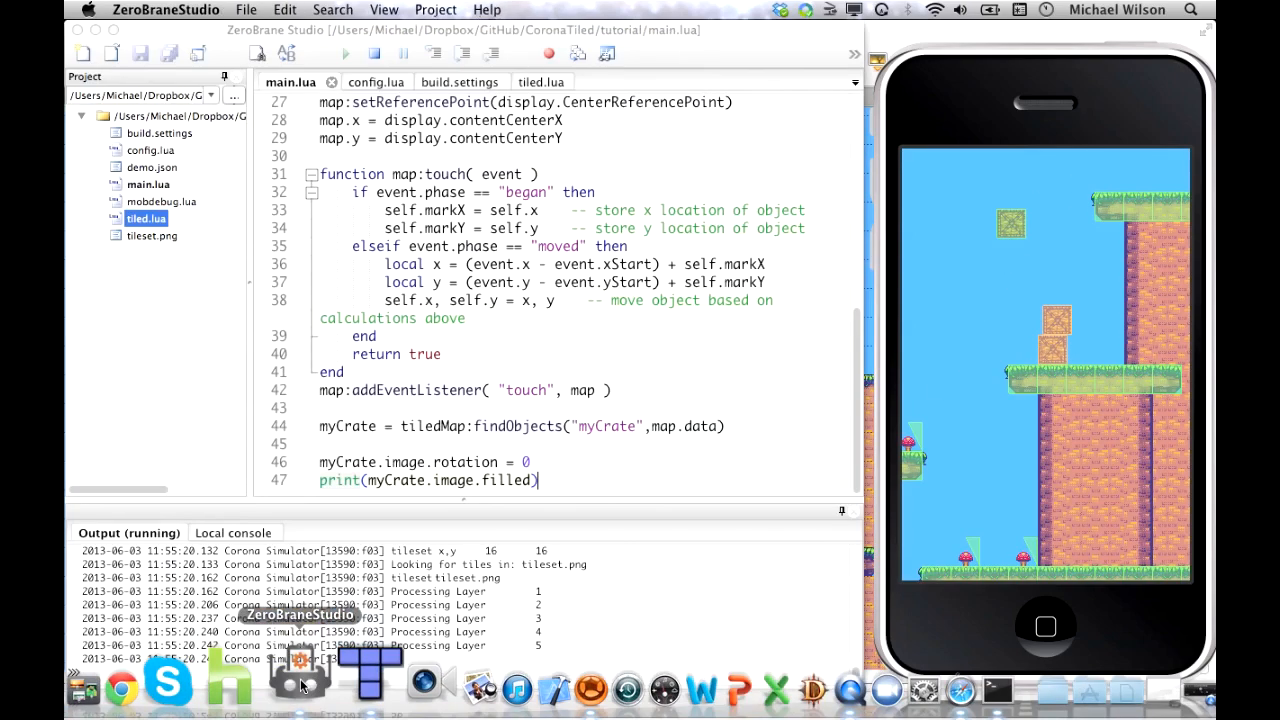
click(300, 685)
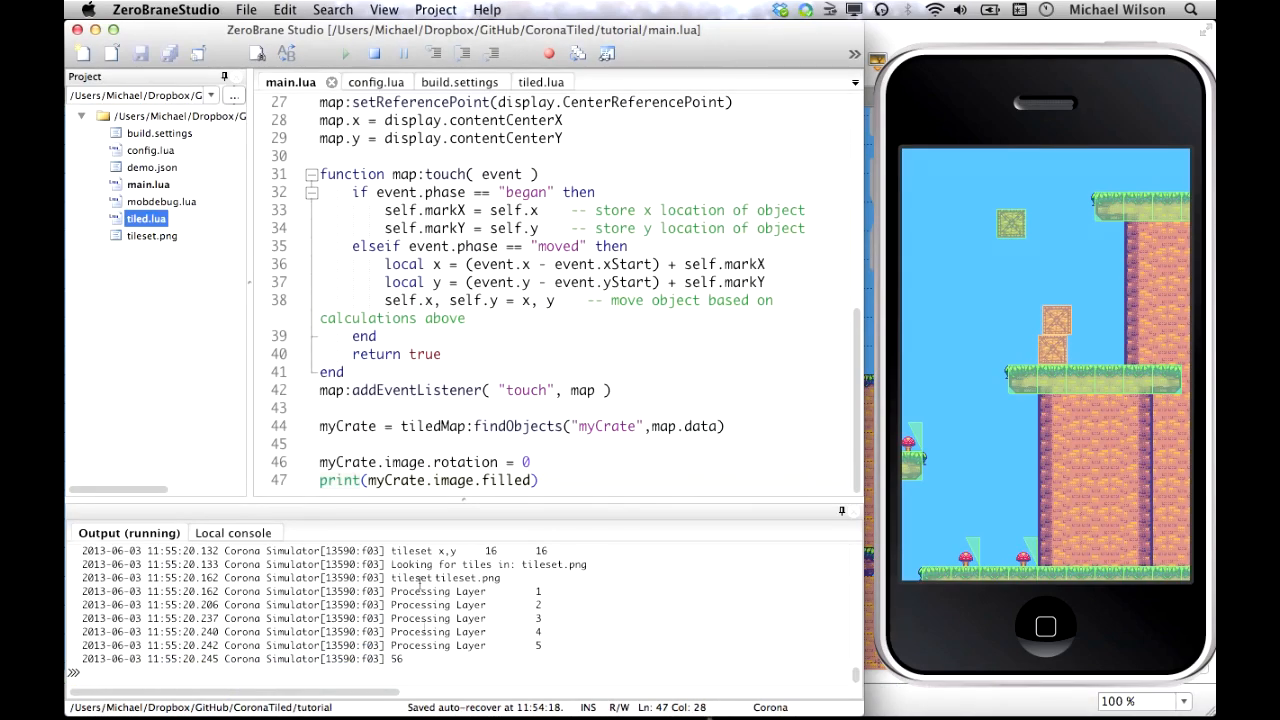
click(388, 655)
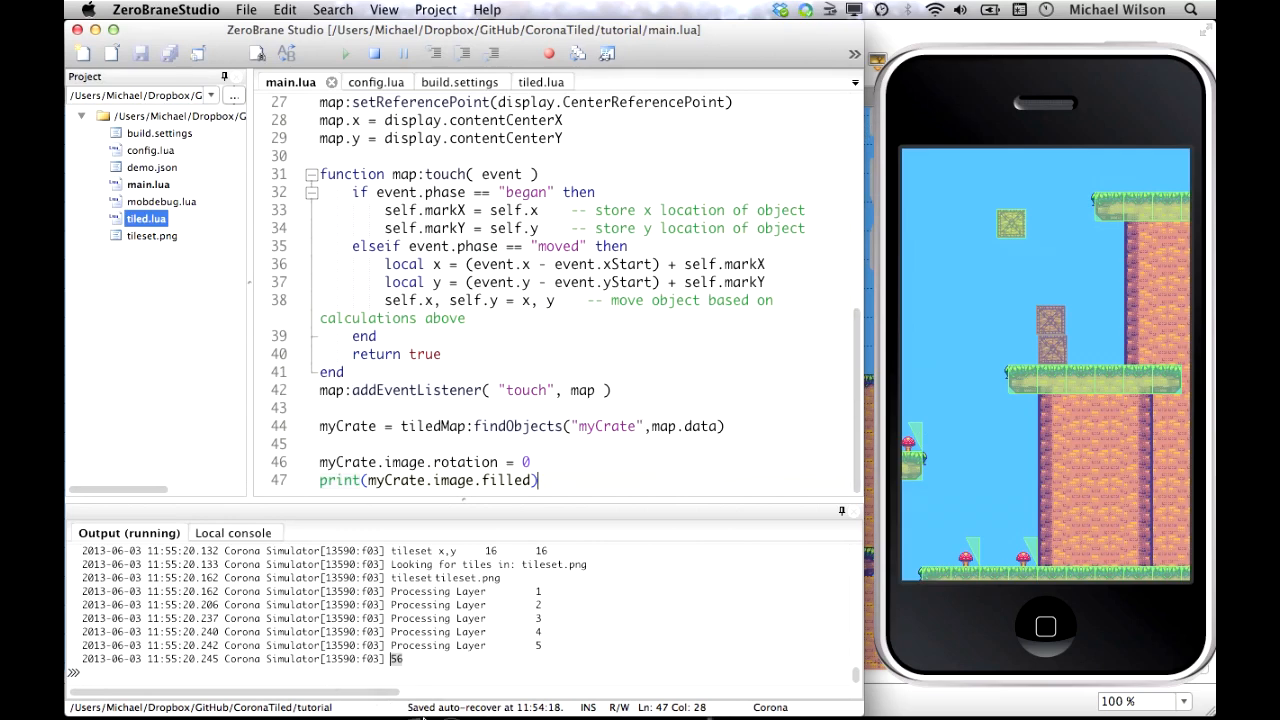
Switch to Tiled and draw a small rectangle object on the crates layer beside the uppermost crate west of the tall tower
mouse_move(393, 705)
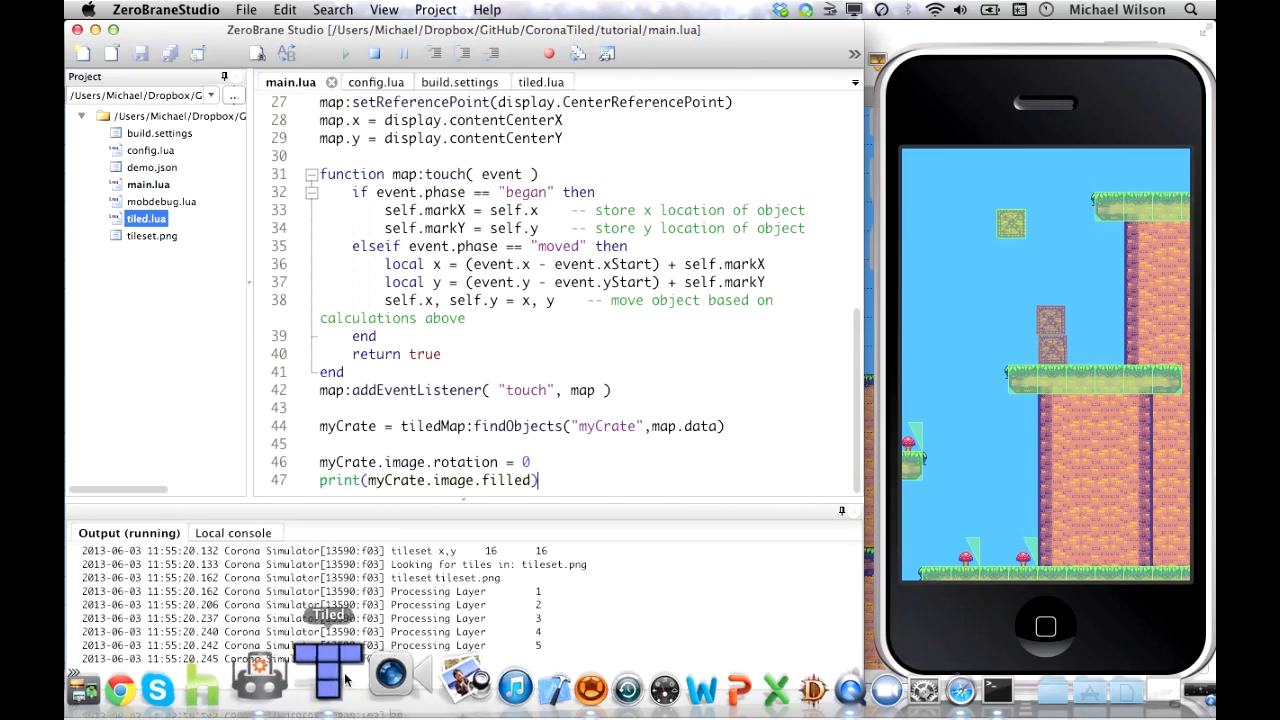
click(325, 675)
click(1016, 157)
click(710, 61)
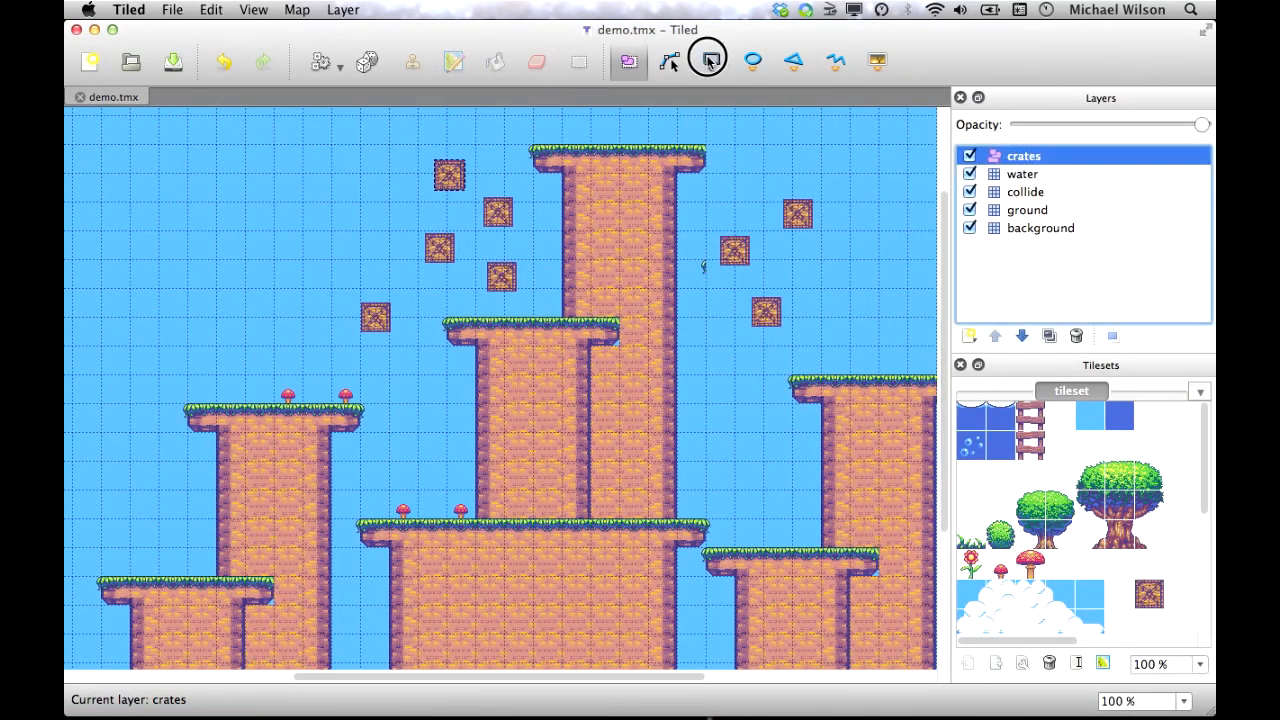
drag(371, 171, 415, 198)
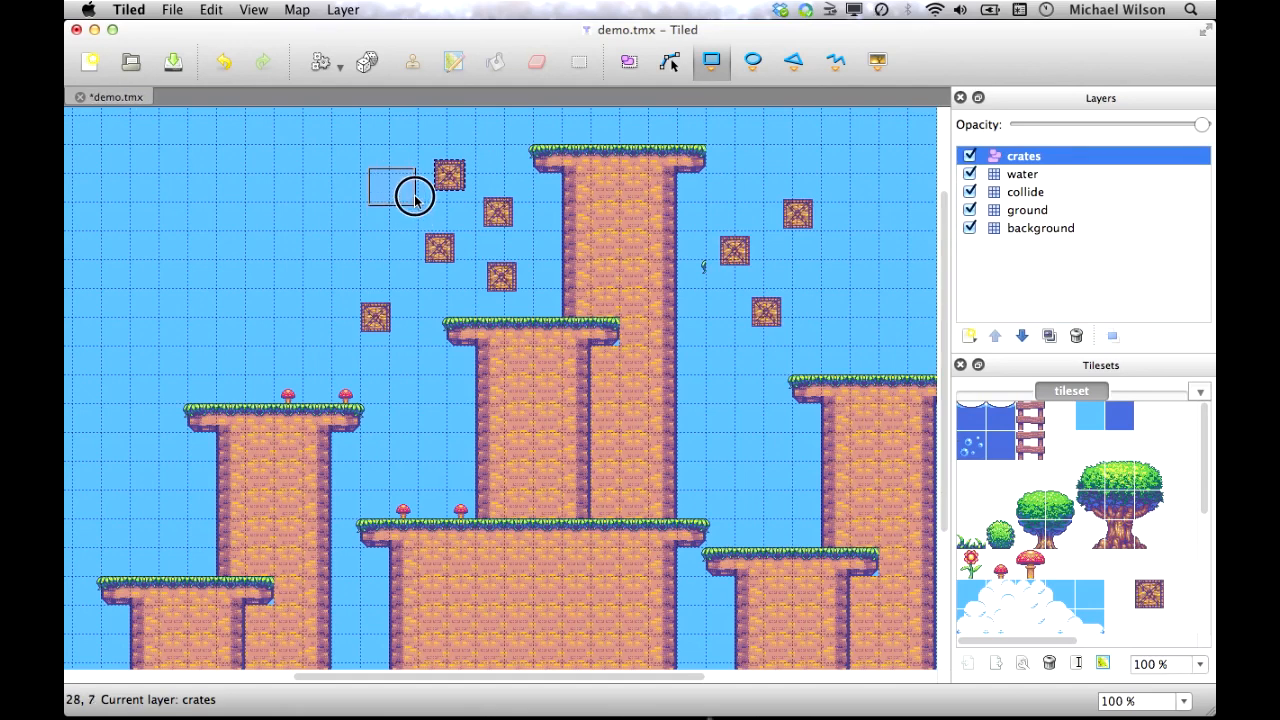
Draw a roughly circular ellipse object about two tiles wide below the rectangle and a triangular polygon object beside it
click(767, 60)
drag(368, 238, 426, 292)
click(793, 60)
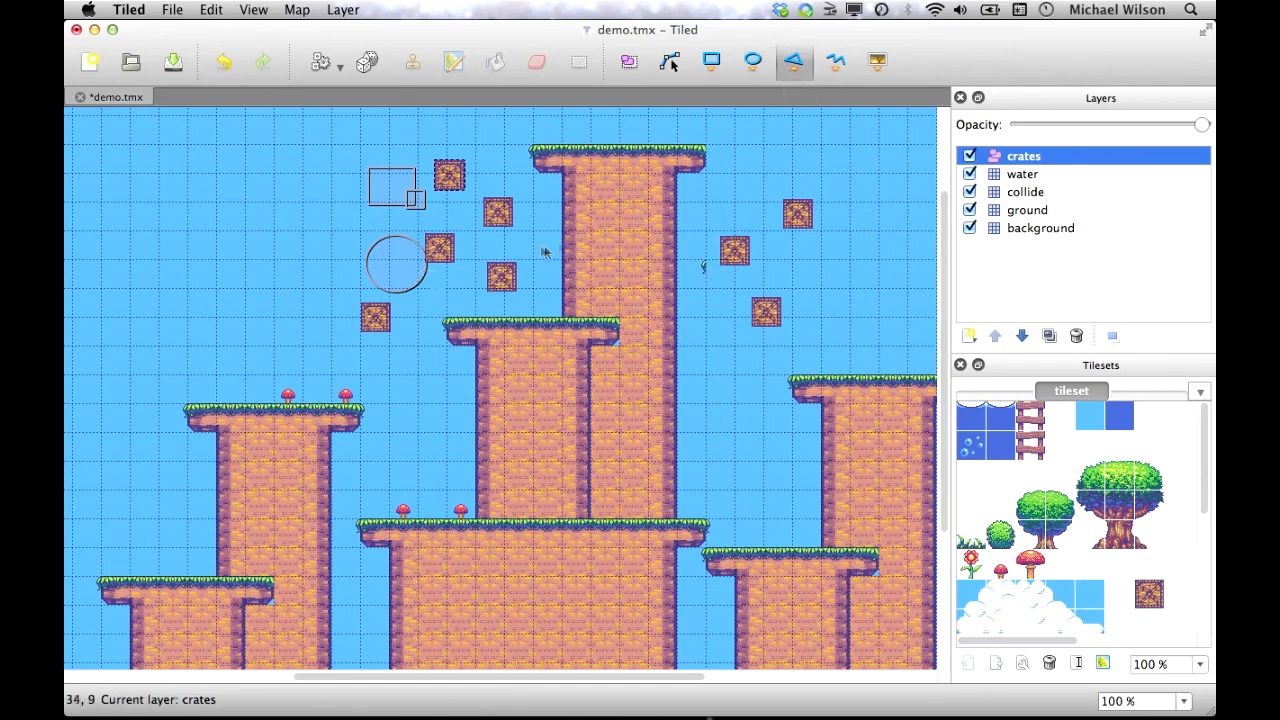
click(306, 283)
click(334, 232)
click(345, 287)
Try to draw a short polyline object below the crate nearest the mushroom platform
click(836, 60)
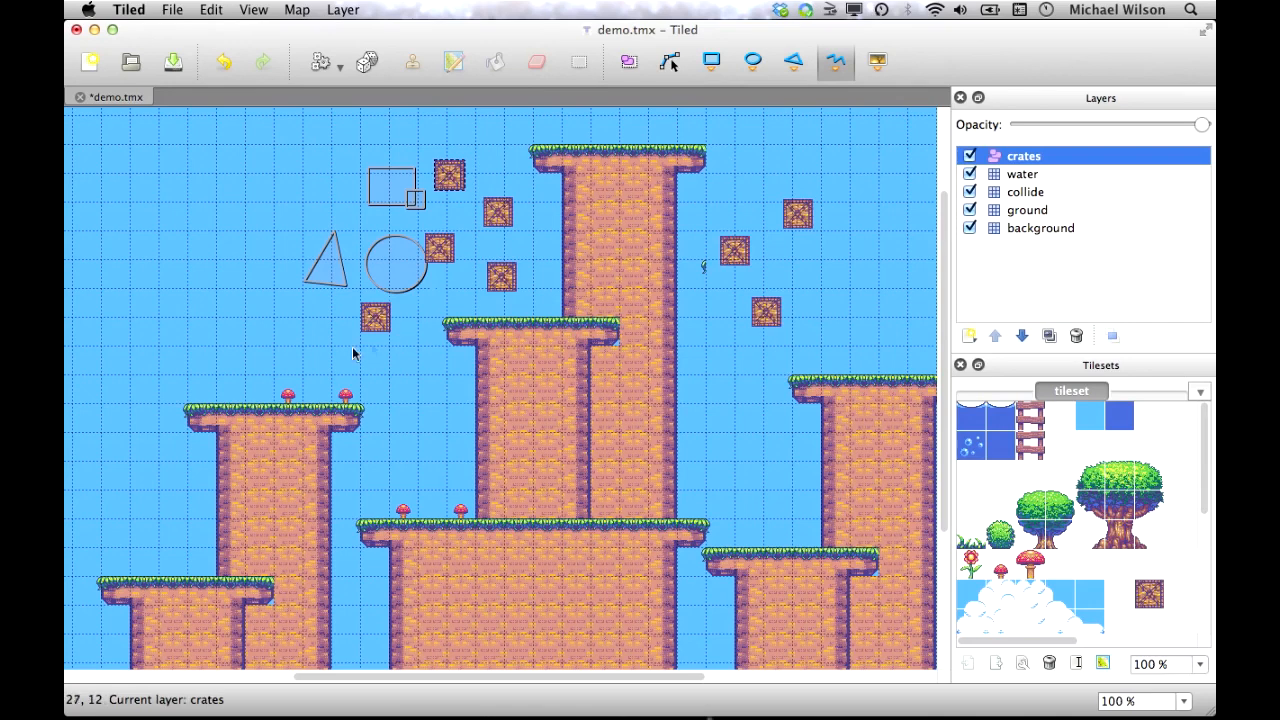
click(377, 370)
right_click(409, 357)
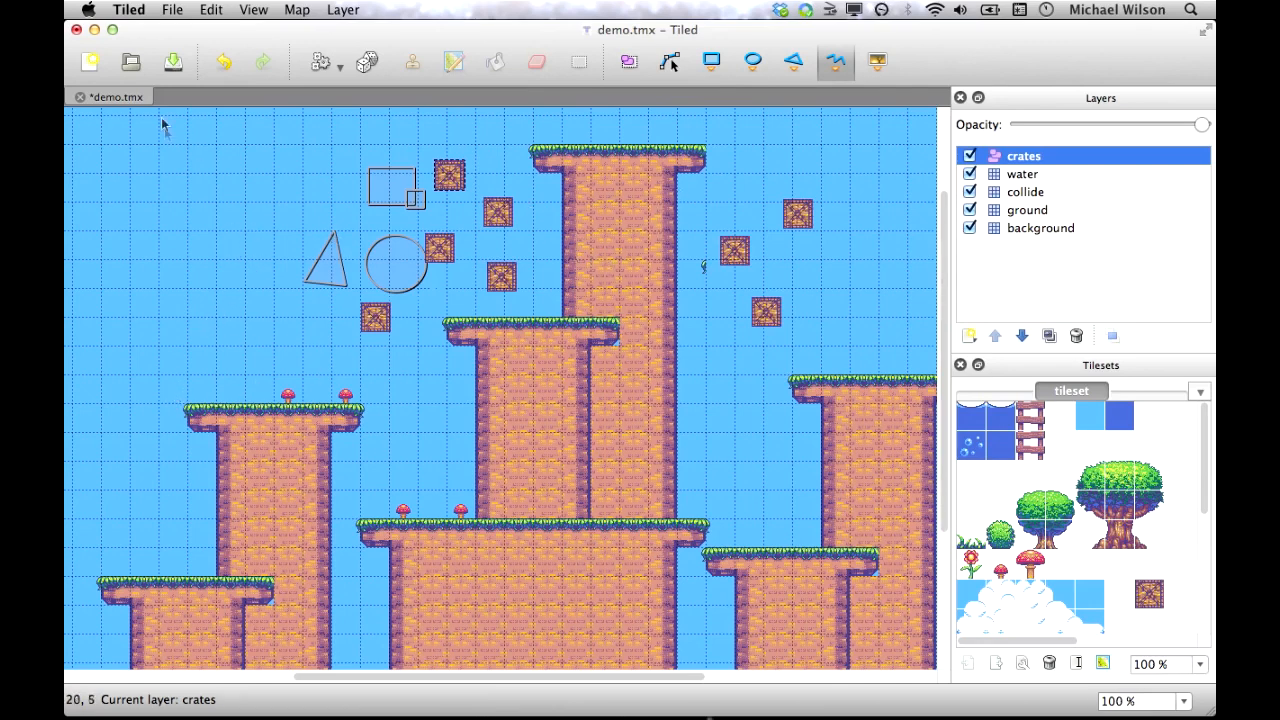
Save the map with the new shapes and export it as JSON, replacing demo.json in the tutorial folder
click(172, 10)
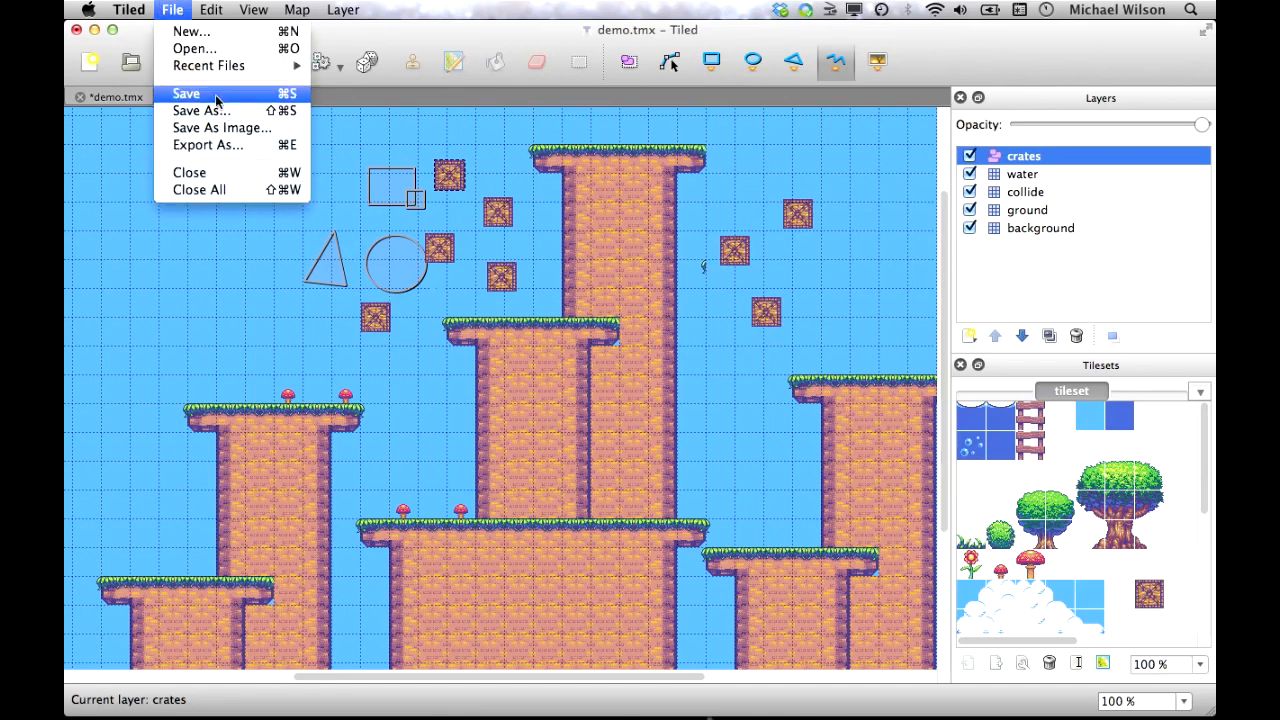
click(216, 95)
click(172, 10)
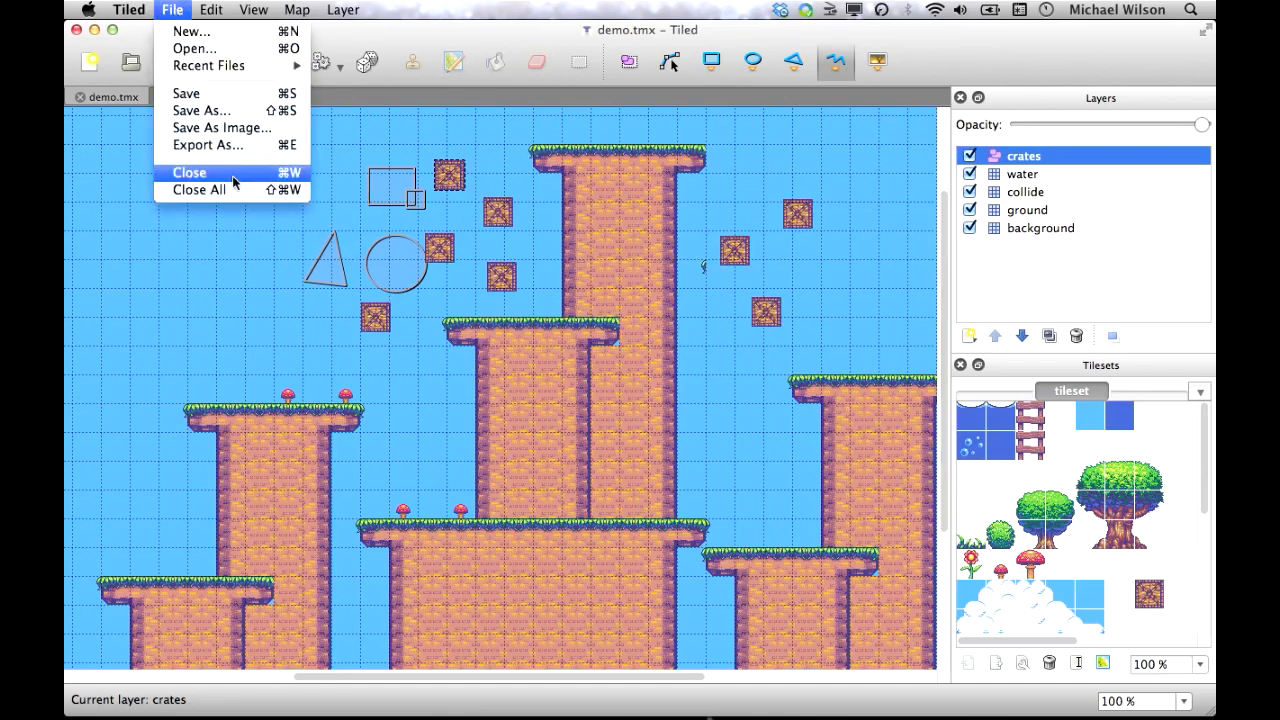
click(228, 143)
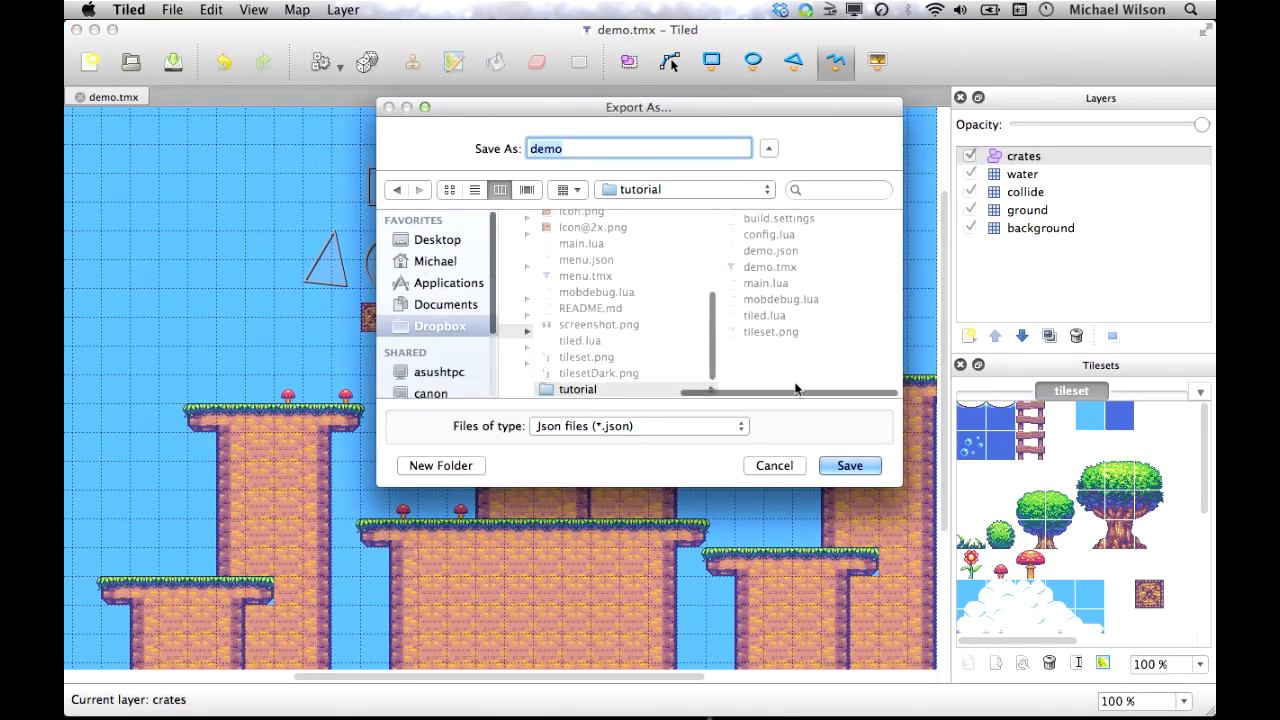
click(865, 466)
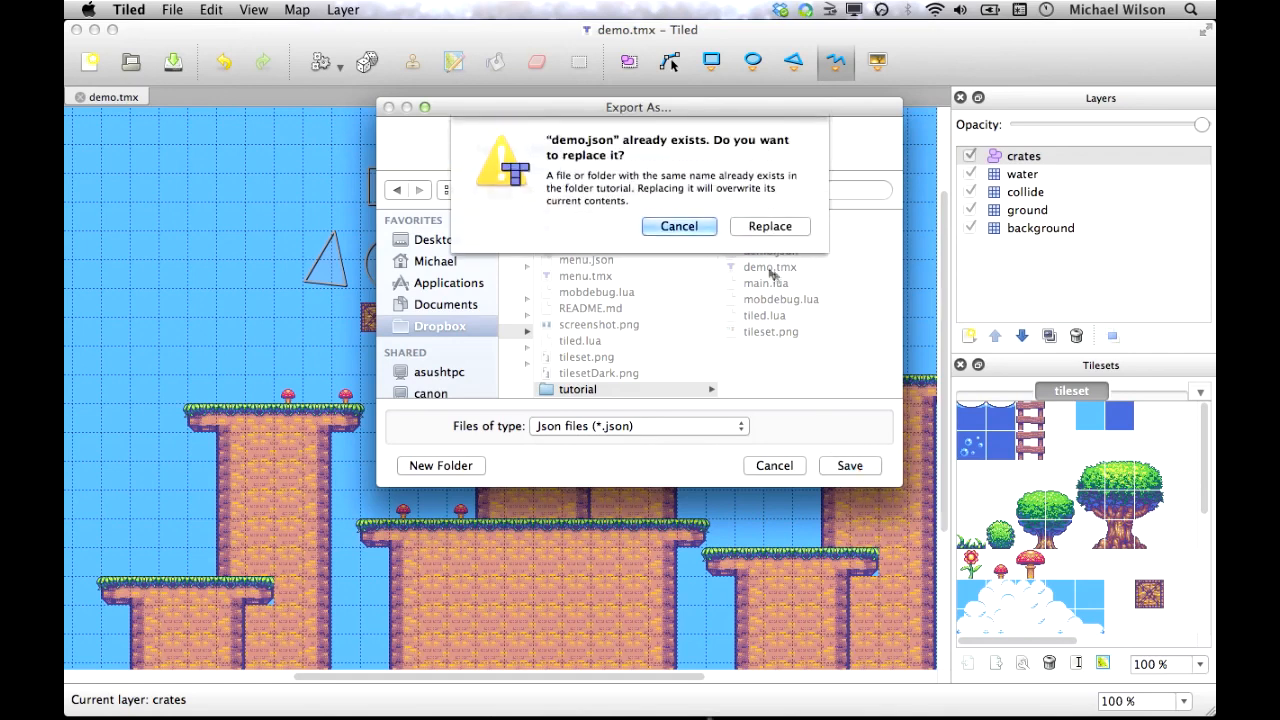
click(772, 226)
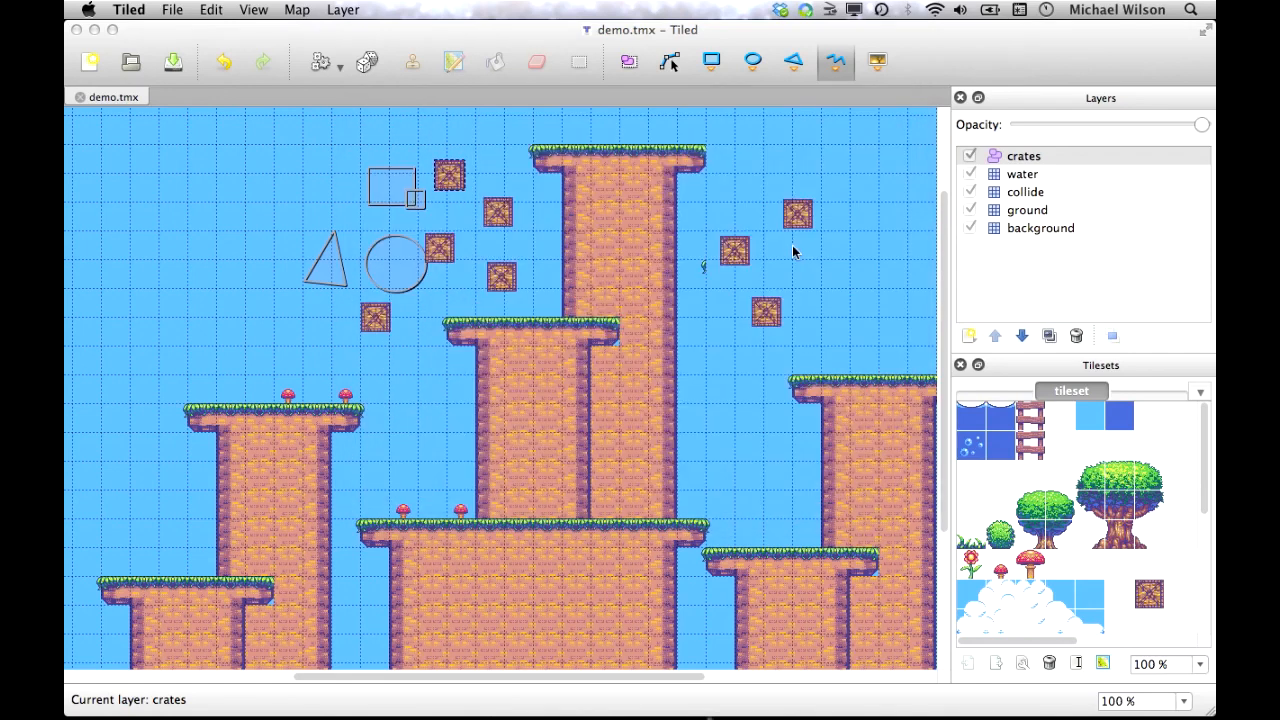
mouse_move(1203, 128)
mouse_down()
mouse_move(1057, 132)
mouse_move(1172, 138)
mouse_move(1137, 132)
mouse_move(1203, 126)
mouse_up()
click(1080, 172)
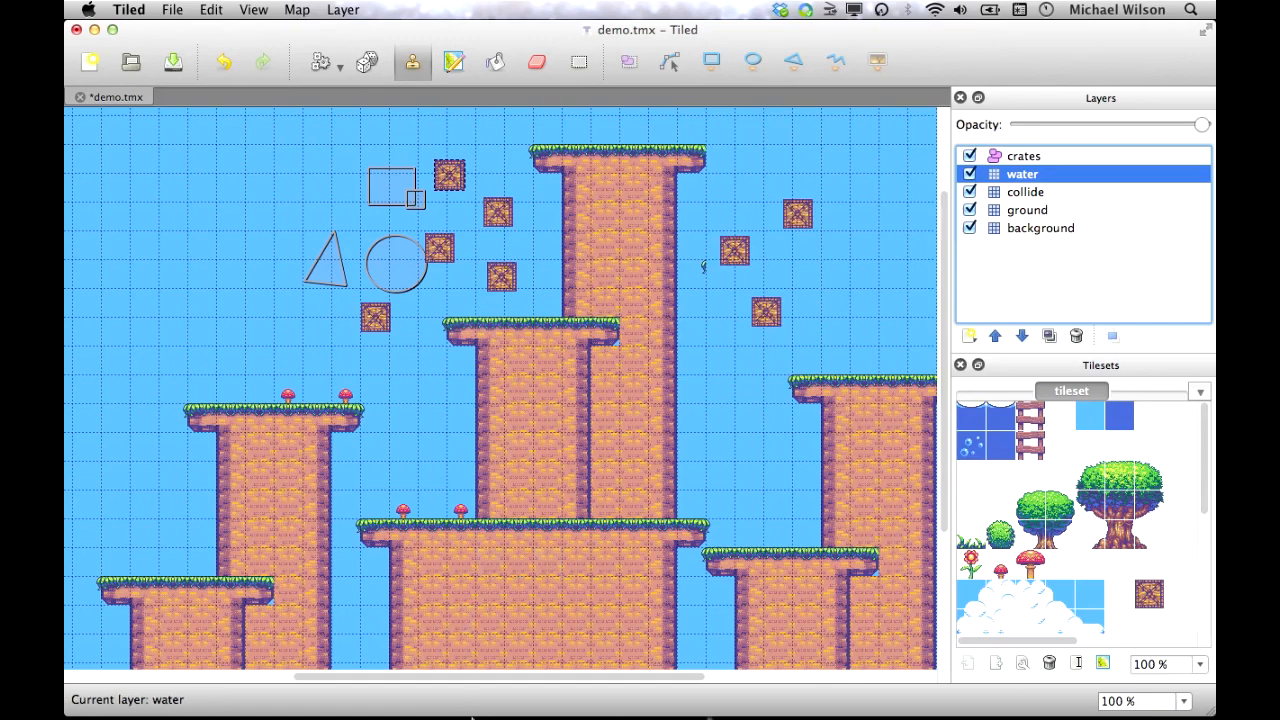
Switch to Corona Simulator, pan to the upper platforms to examine the rectangle, circle and triangle physics bodies, and return to Tiled
mouse_move(472, 717)
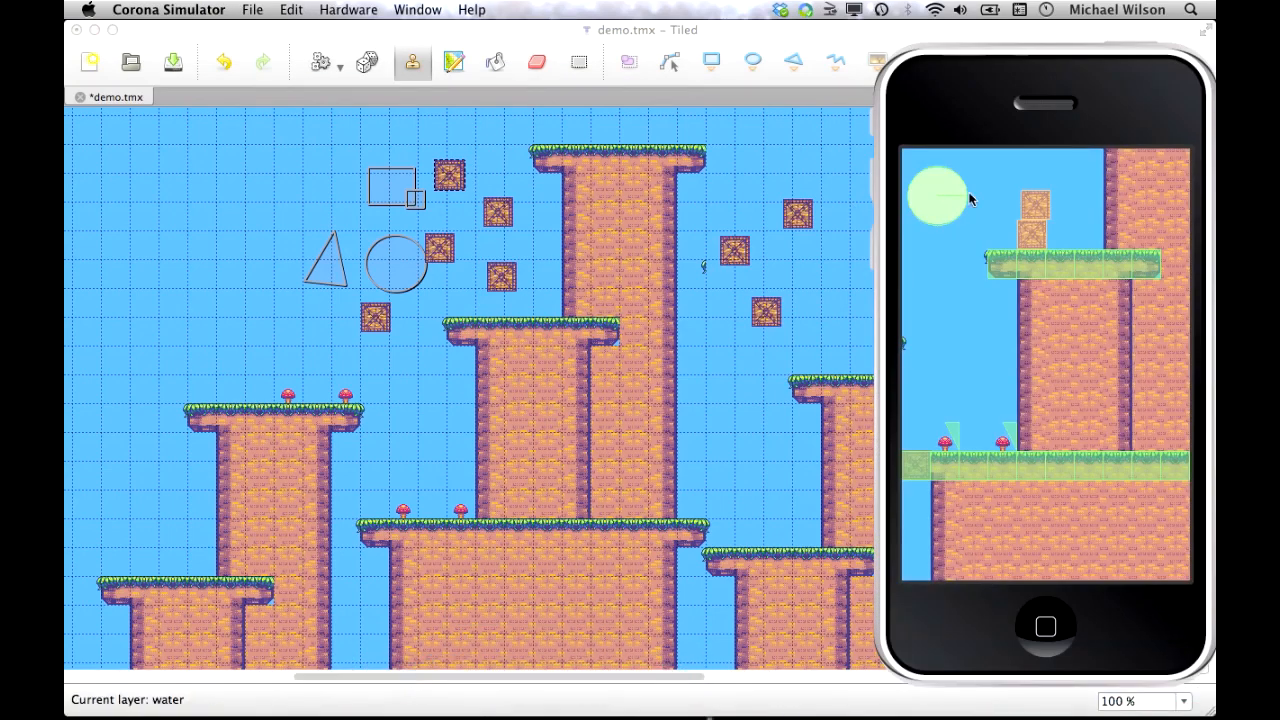
drag(954, 256, 1015, 390)
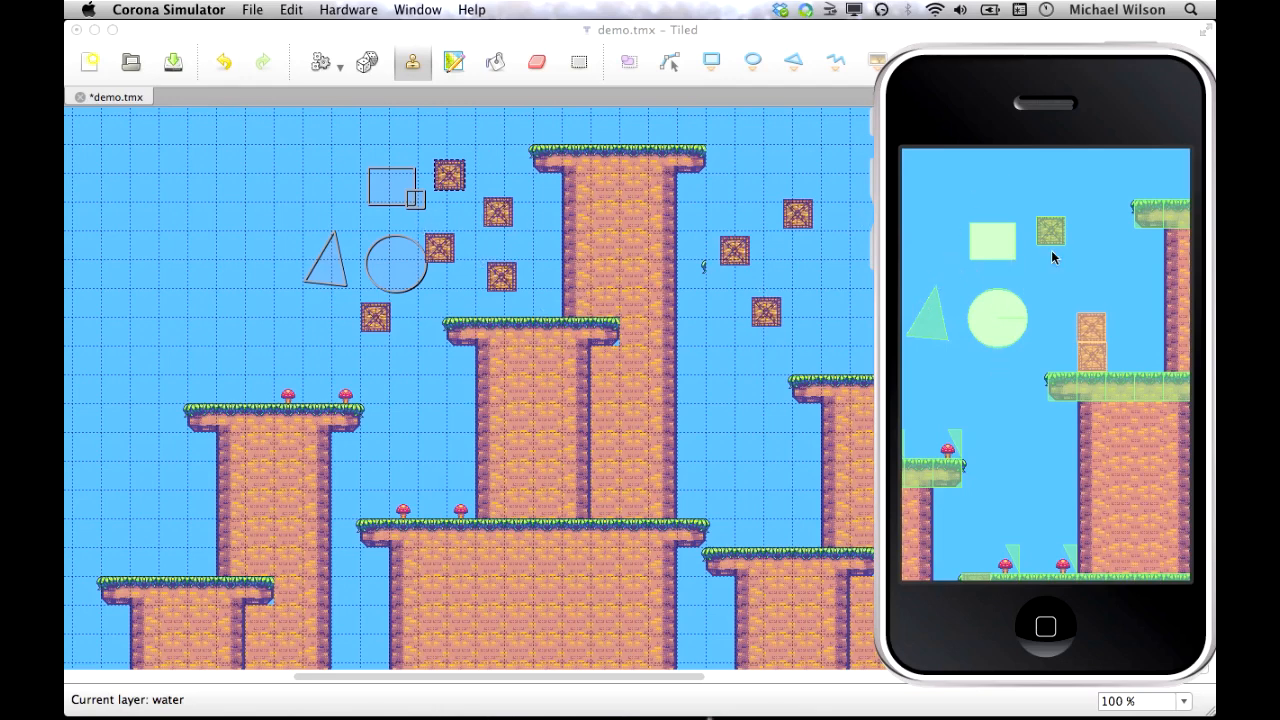
click(846, 336)
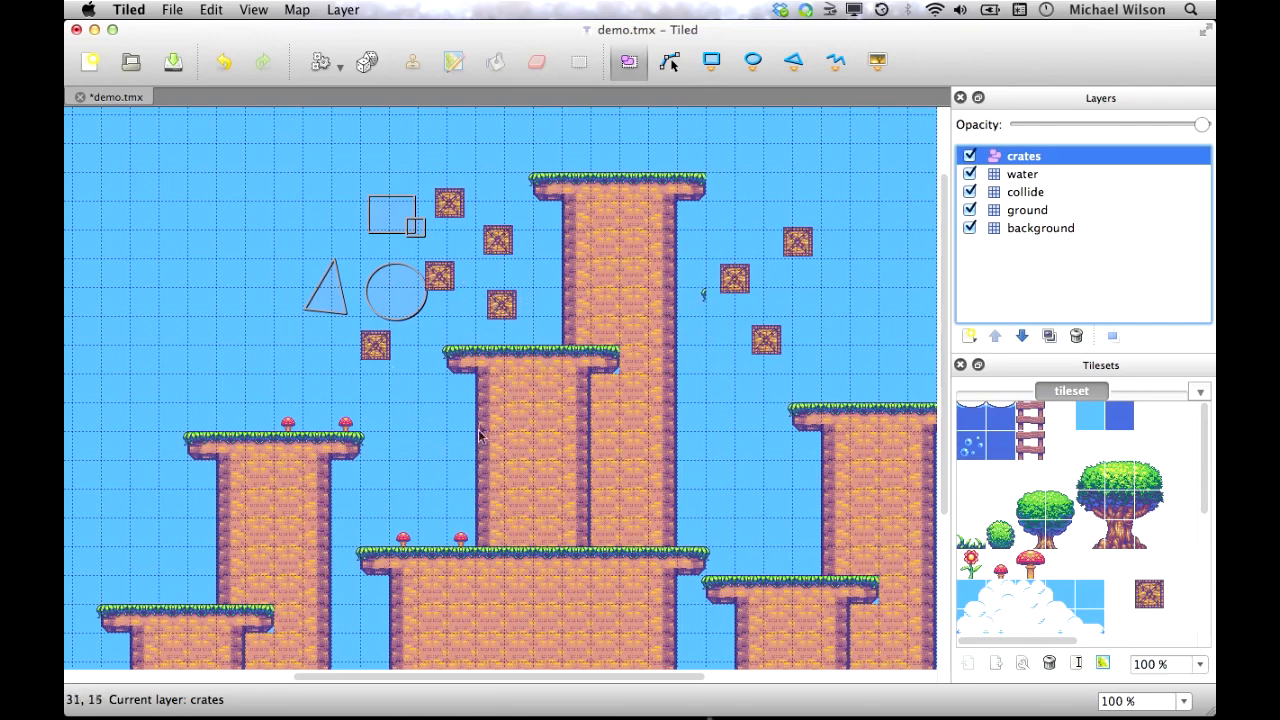
scroll(480, 392, down, 3)
scroll(480, 390, up, 3)
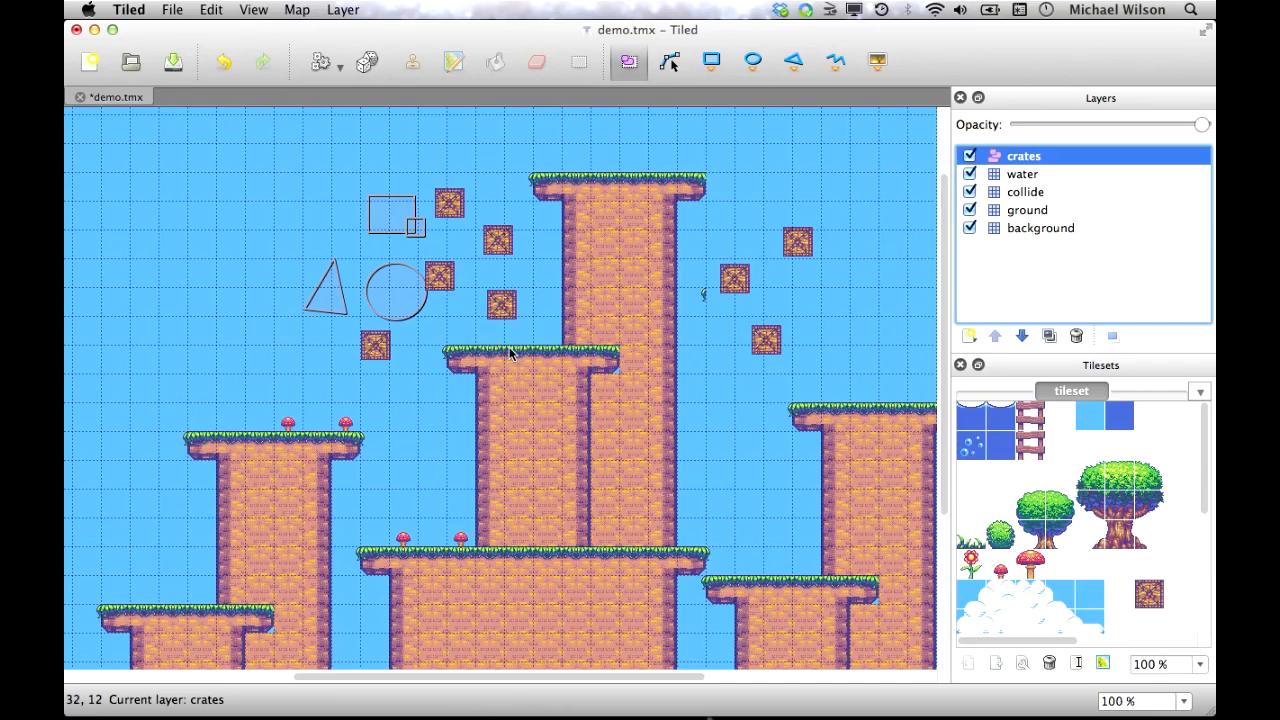